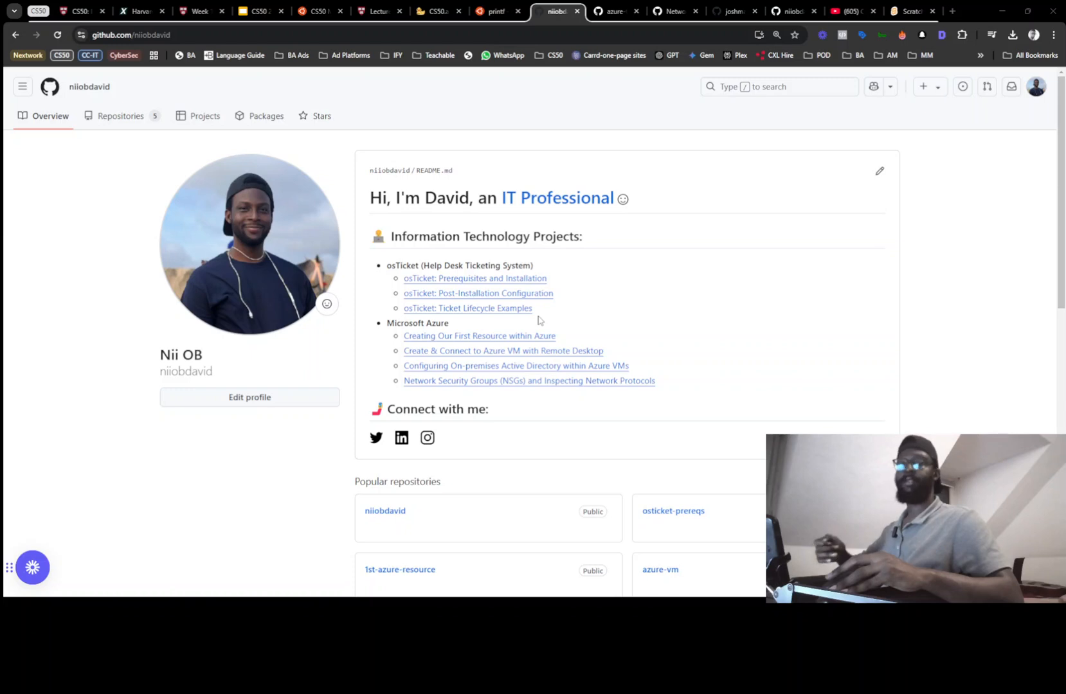
Open the 'osTicket: Prerequisites and Installation' repository and scroll through its README
{"action": "left_click", "coordinate": [444, 284]}
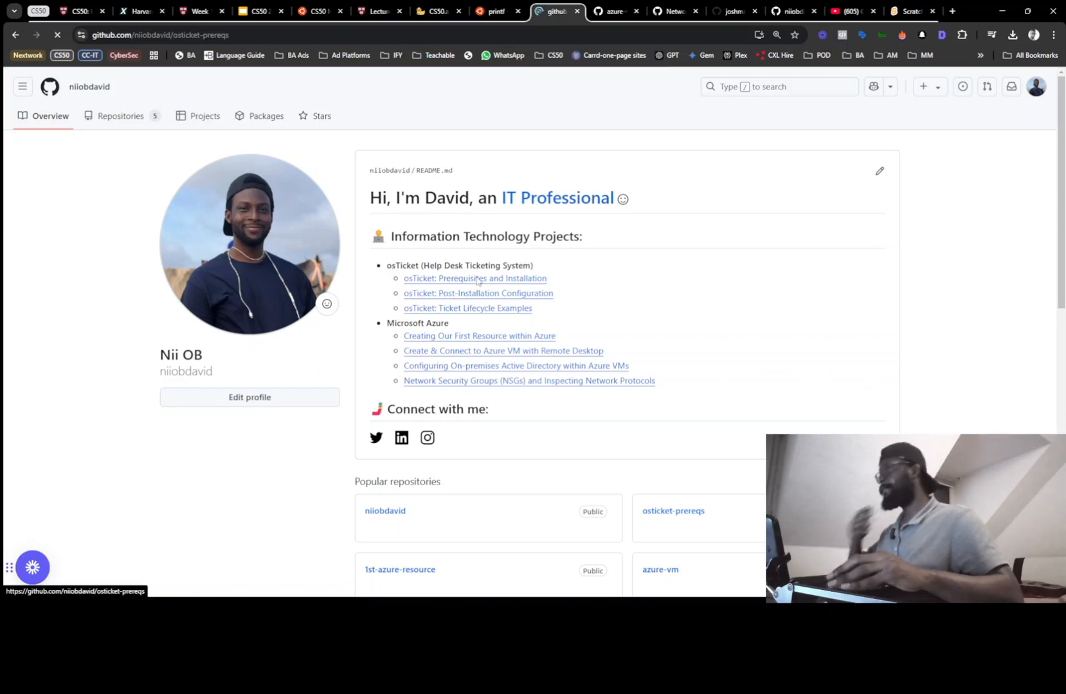
{"action": "scroll", "coordinate": [438, 252], "scroll_direction": "down", "scroll_amount": 20}
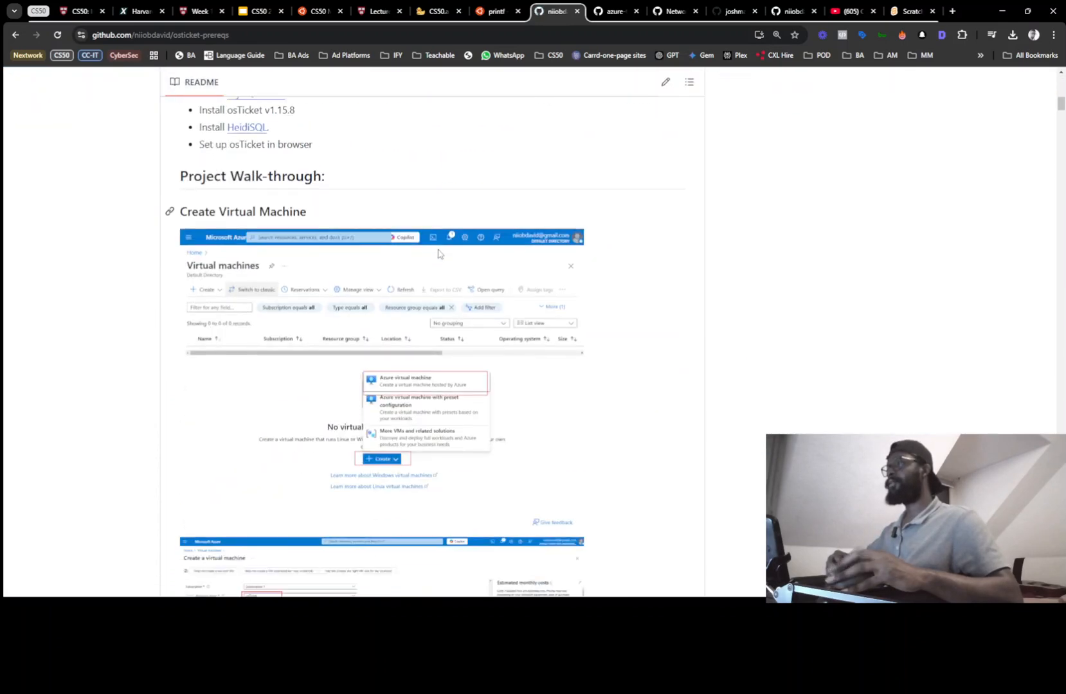
{"action": "scroll", "coordinate": [438, 255], "scroll_direction": "down", "scroll_amount": 4}
{"action": "scroll", "coordinate": [438, 255], "scroll_direction": "up", "scroll_amount": 20}
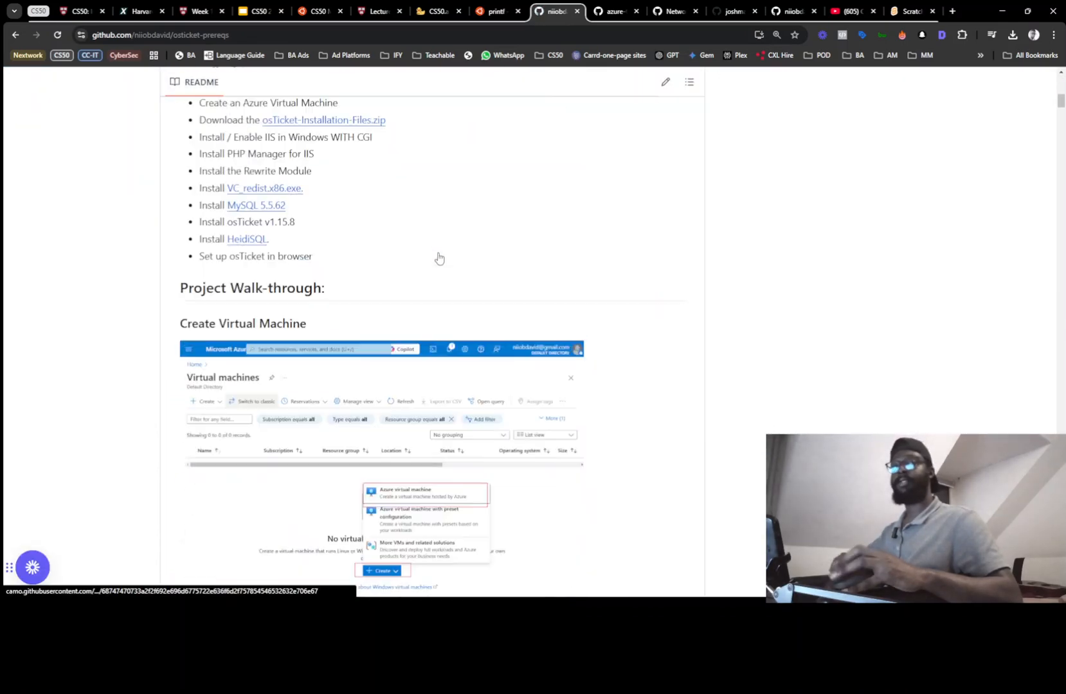
{"action": "scroll", "coordinate": [438, 257], "scroll_direction": "up", "scroll_amount": 3}
{"action": "scroll", "coordinate": [438, 257], "scroll_direction": "down", "scroll_amount": 2}
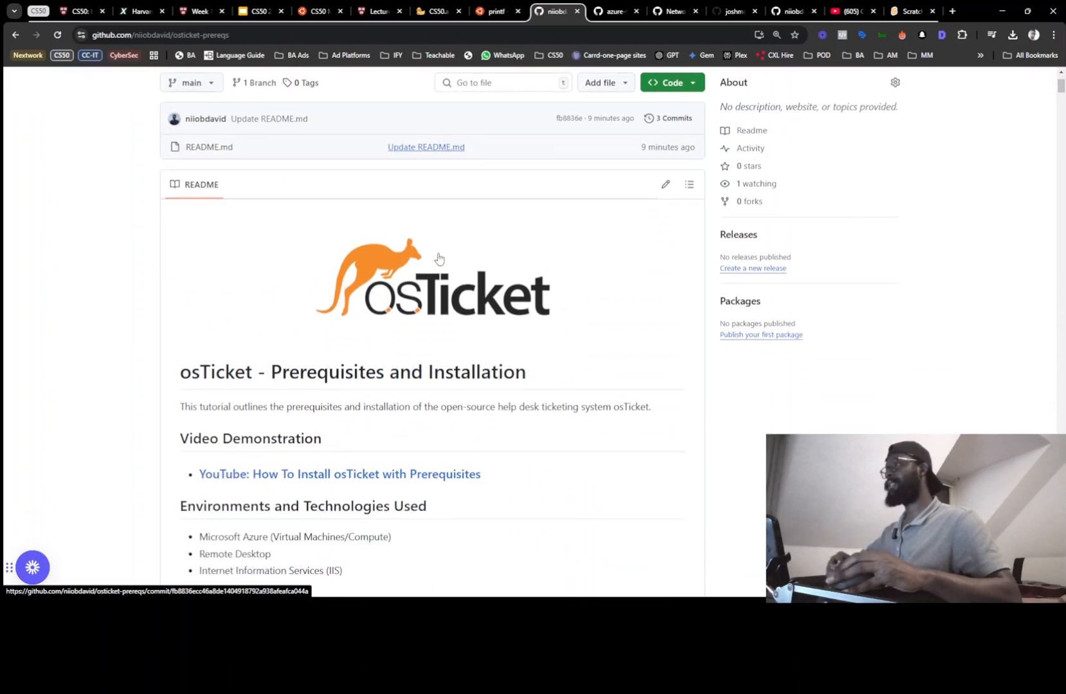
{"action": "scroll", "coordinate": [438, 258], "scroll_direction": "up", "scroll_amount": 2}
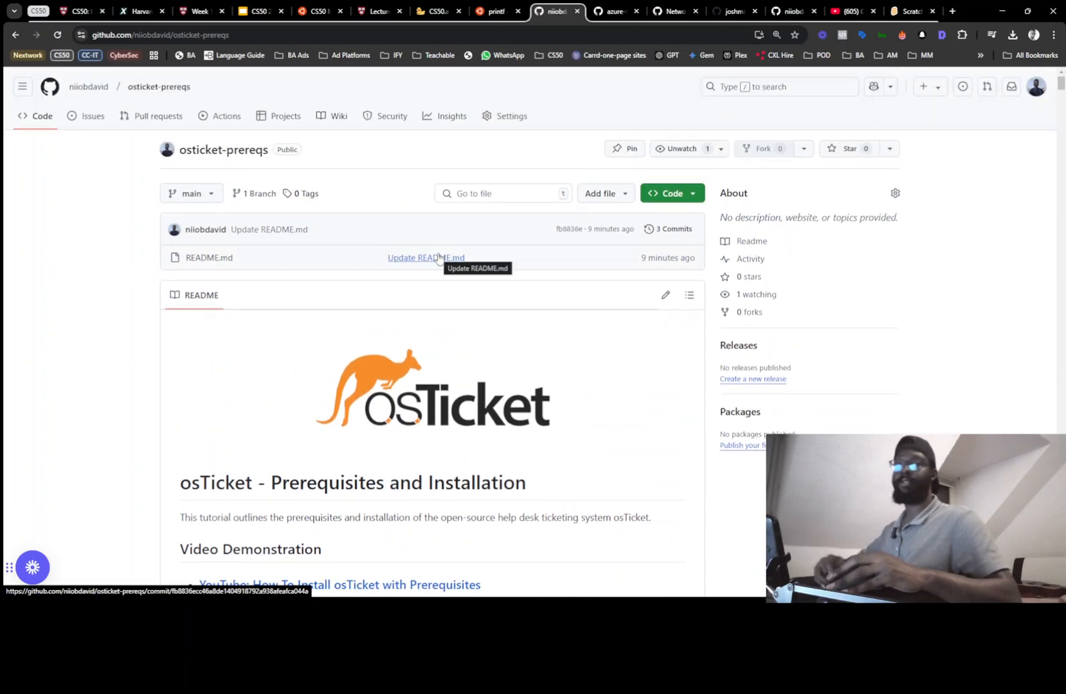
{"action": "scroll", "coordinate": [443, 328], "scroll_direction": "down", "scroll_amount": 1}
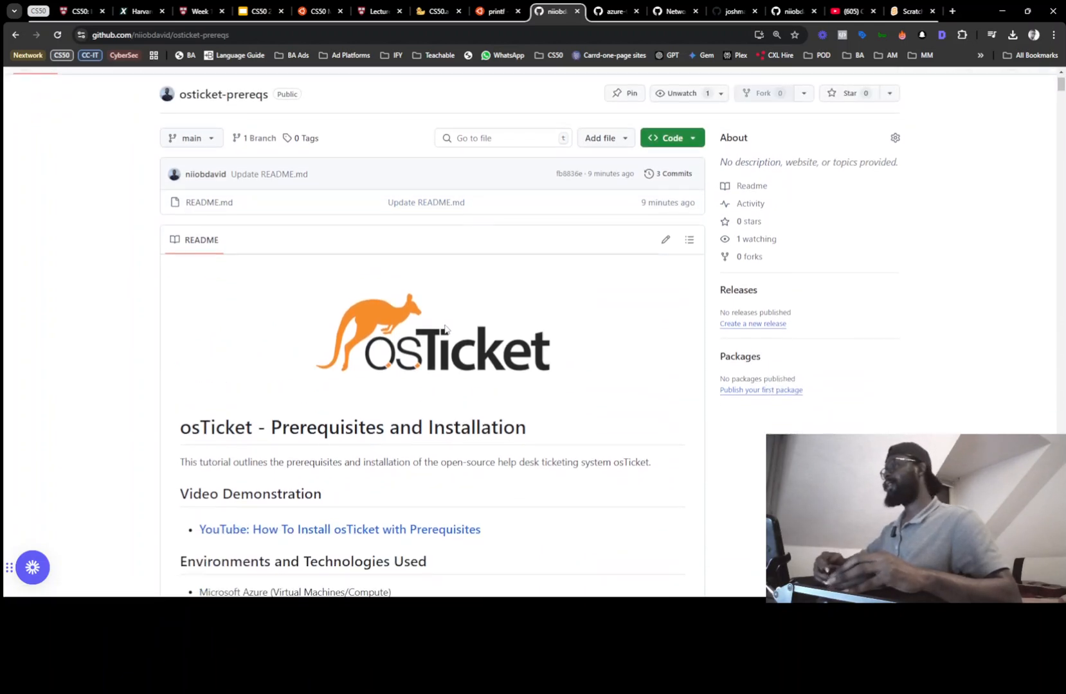
{"action": "scroll", "coordinate": [445, 329], "scroll_direction": "up", "scroll_amount": 1}
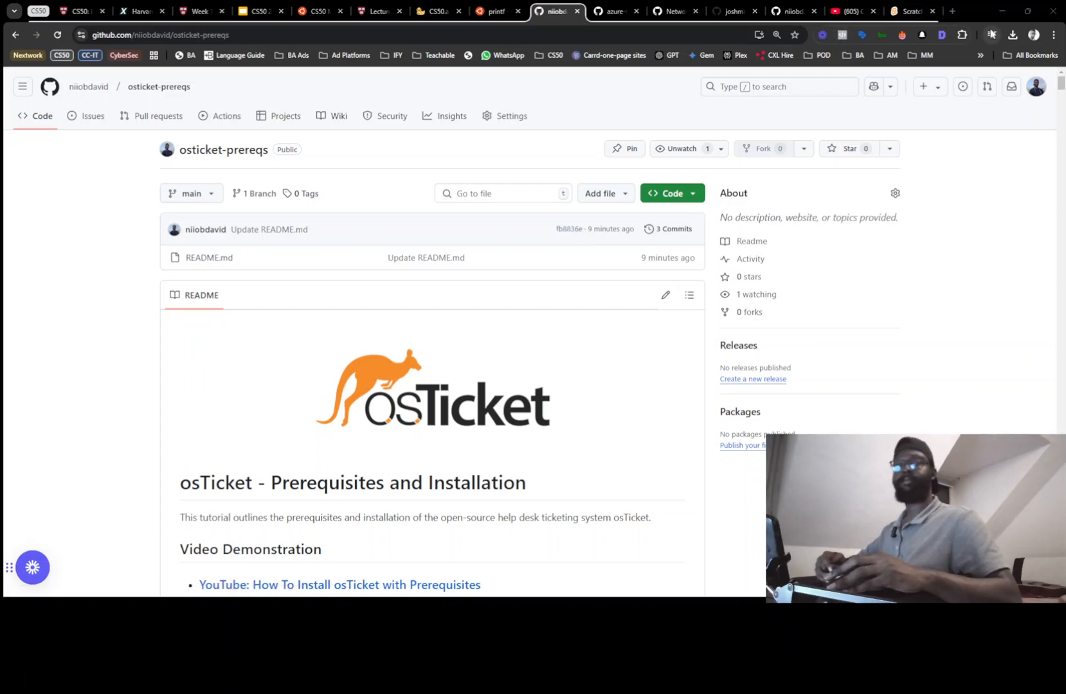
Check the lab checklist, then minimize the GitHub window to reveal the Azure portal
{"action": "key", "text": "alt+Tab"}
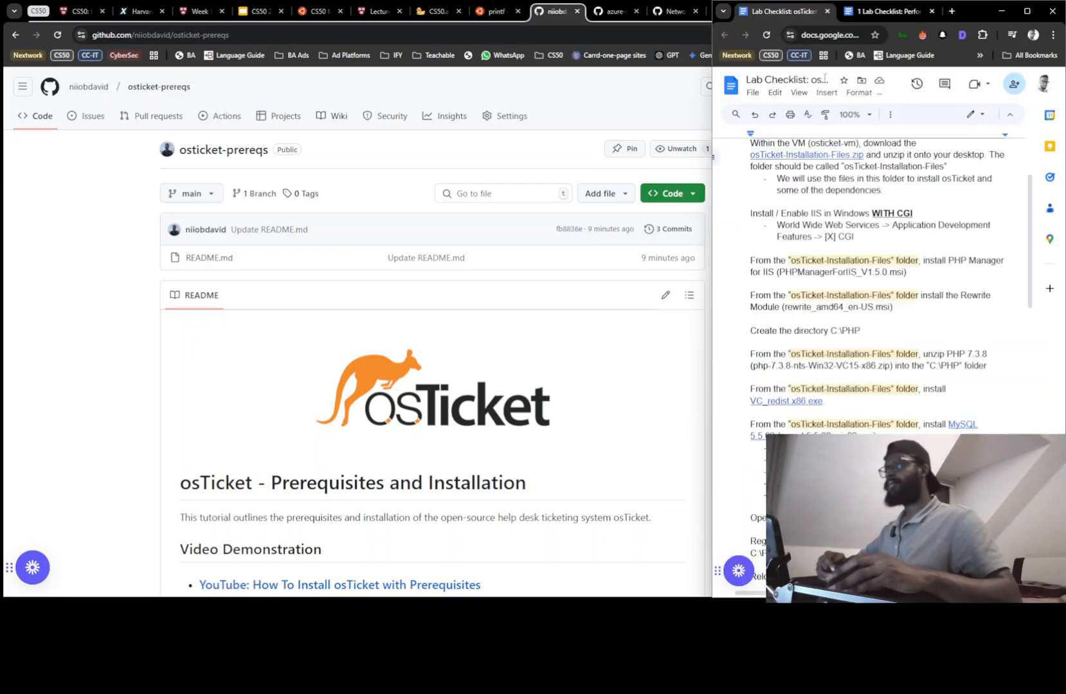
{"action": "scroll", "coordinate": [805, 217], "scroll_direction": "up", "scroll_amount": 2}
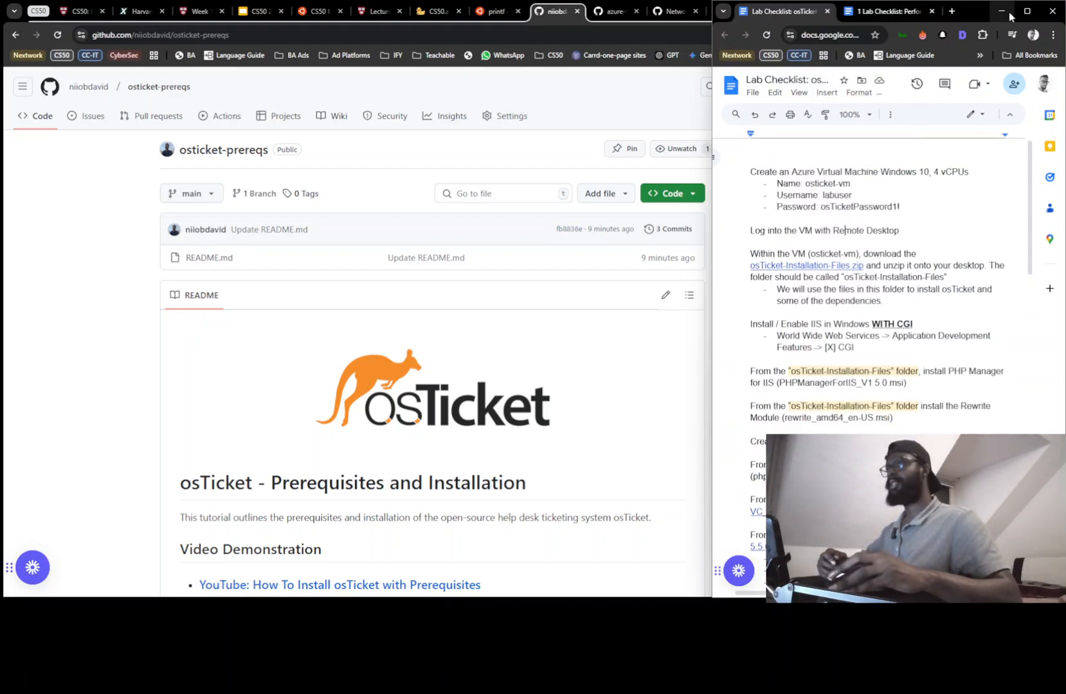
{"action": "left_click", "coordinate": [645, 92]}
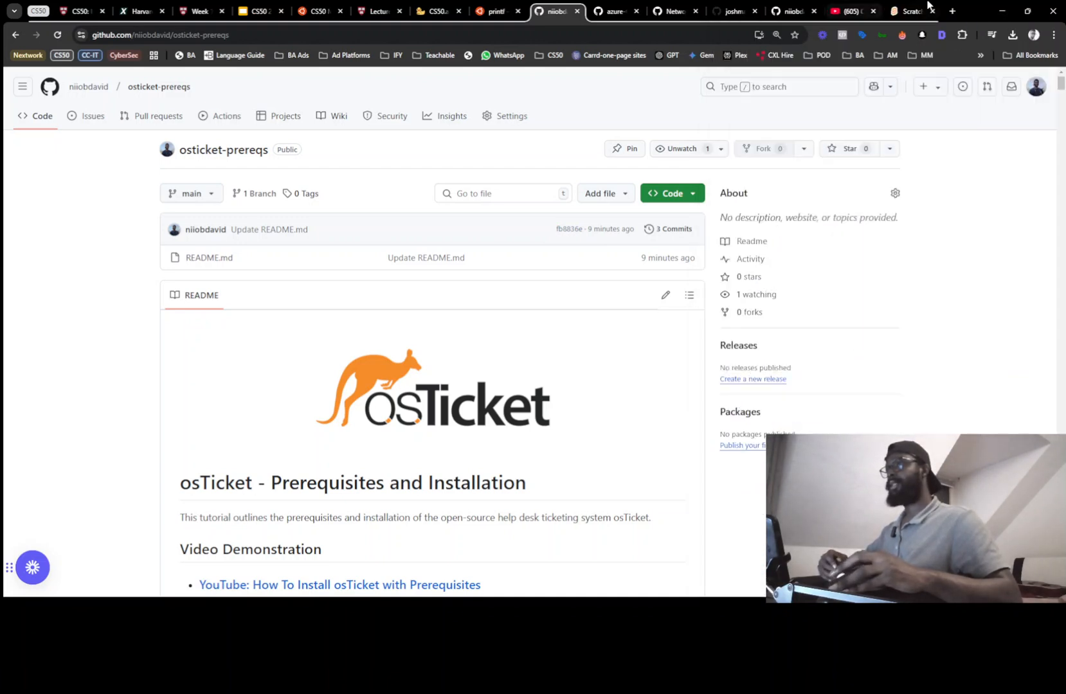
{"action": "left_click", "coordinate": [1001, 11]}
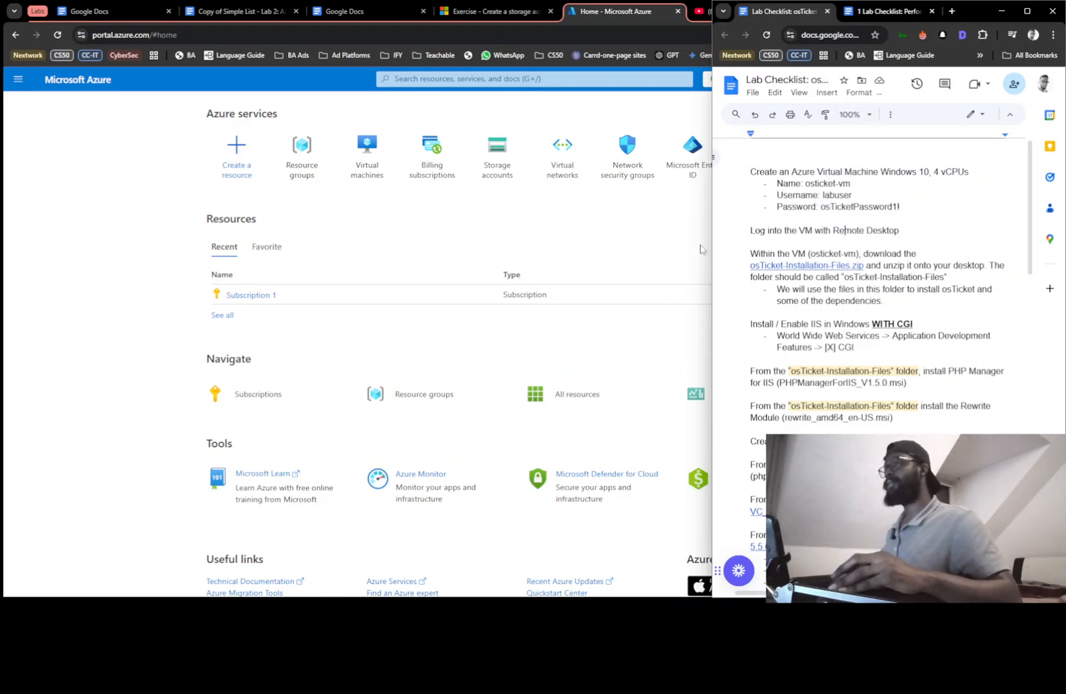
Start a new resource group and select the name osticket-vm in the lab checklist
{"action": "left_click", "coordinate": [653, 240]}
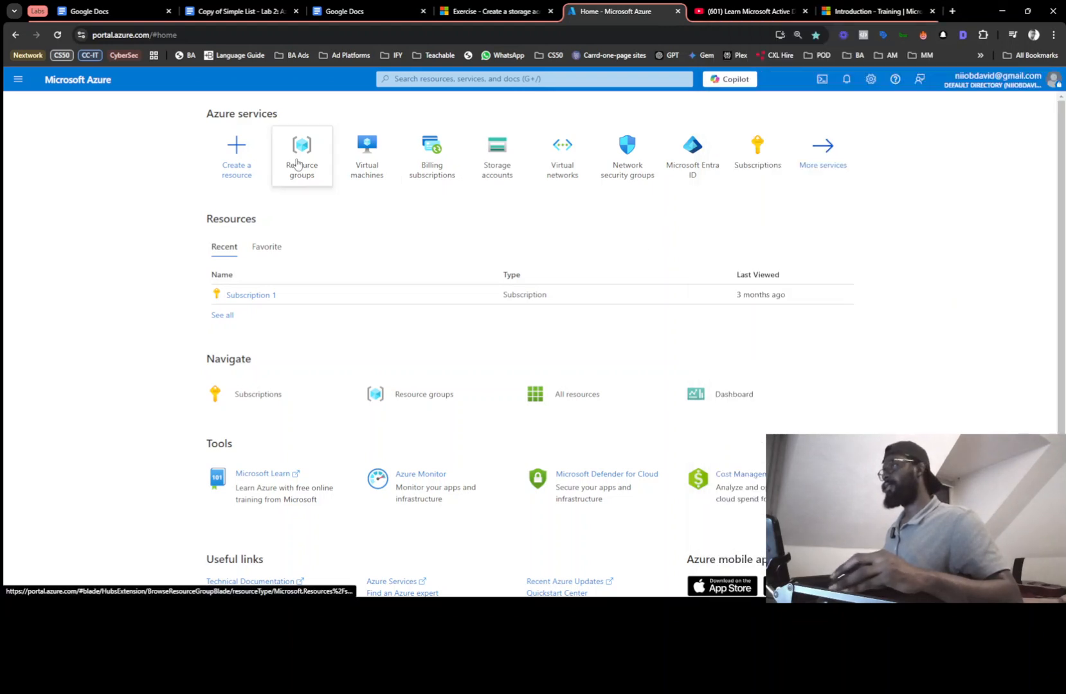
{"action": "left_click", "coordinate": [296, 163]}
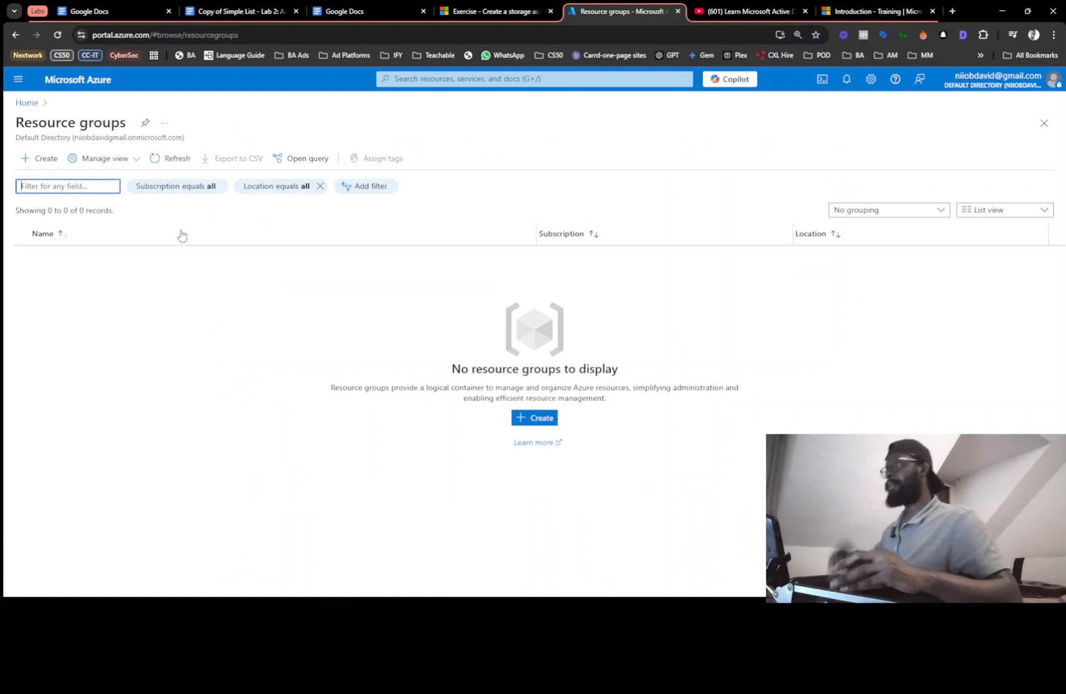
{"action": "left_click", "coordinate": [547, 418]}
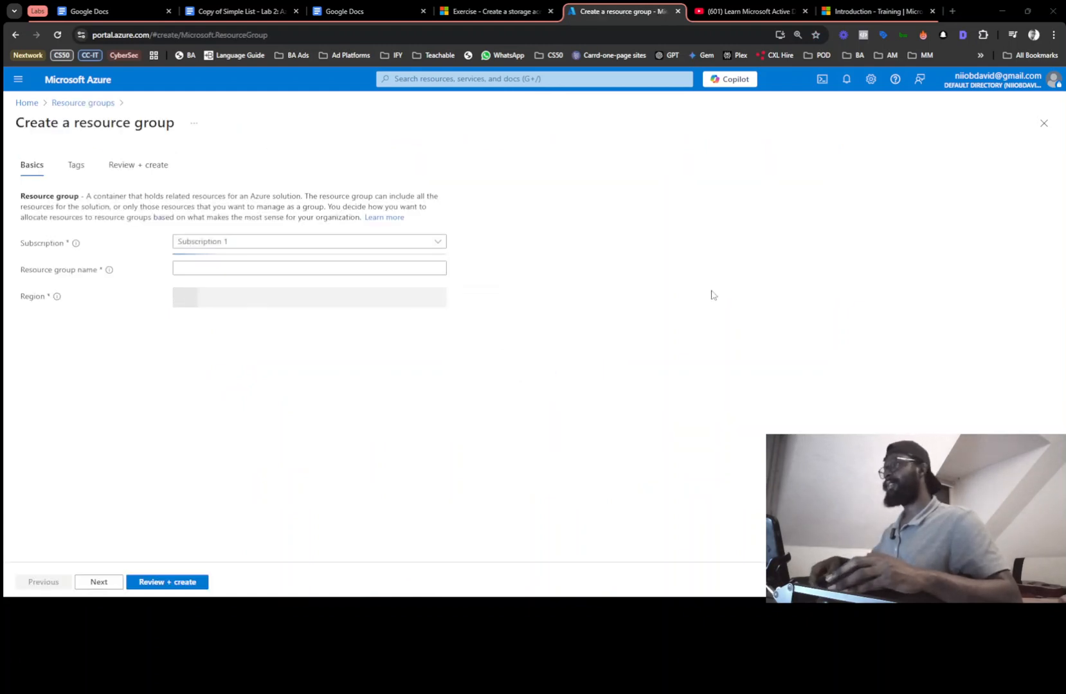
{"action": "key", "text": "alt+Tab"}
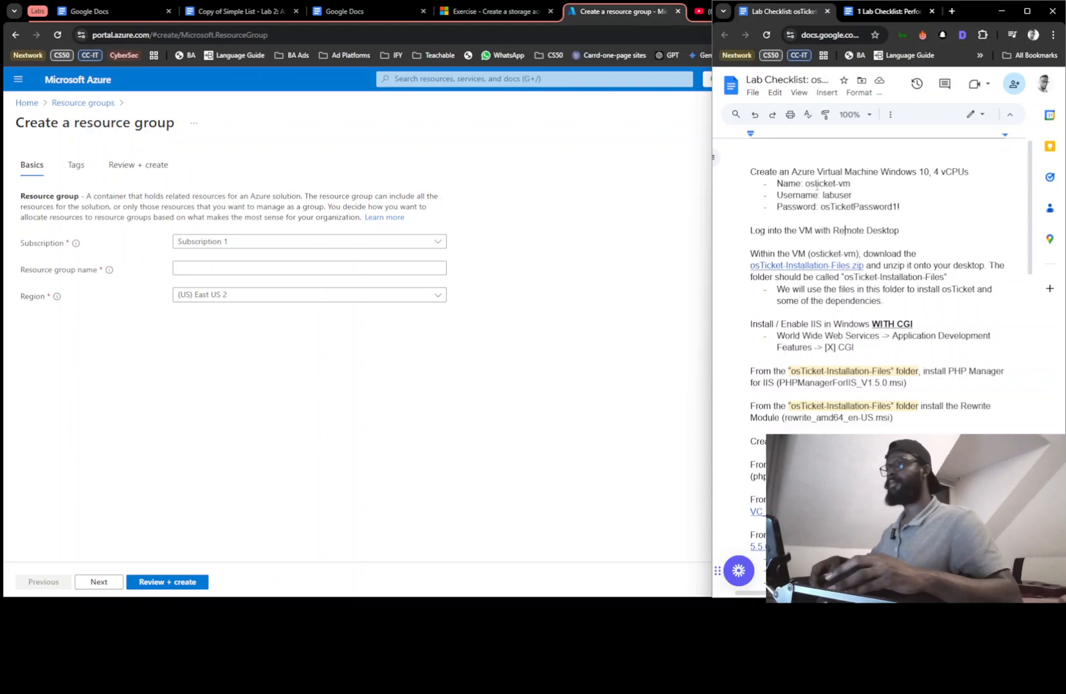
{"action": "triple_click", "coordinate": [821, 183]}
{"action": "left_click", "coordinate": [807, 183]}
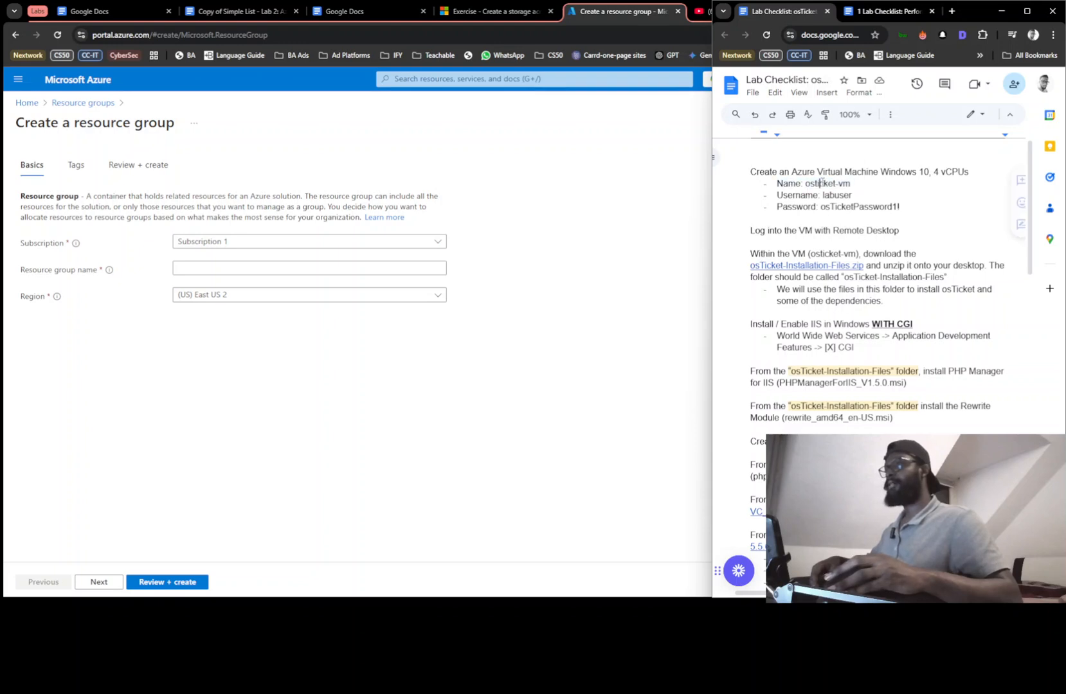
{"action": "left_click_drag", "start_coordinate": [807, 183], "coordinate": [846, 185]}
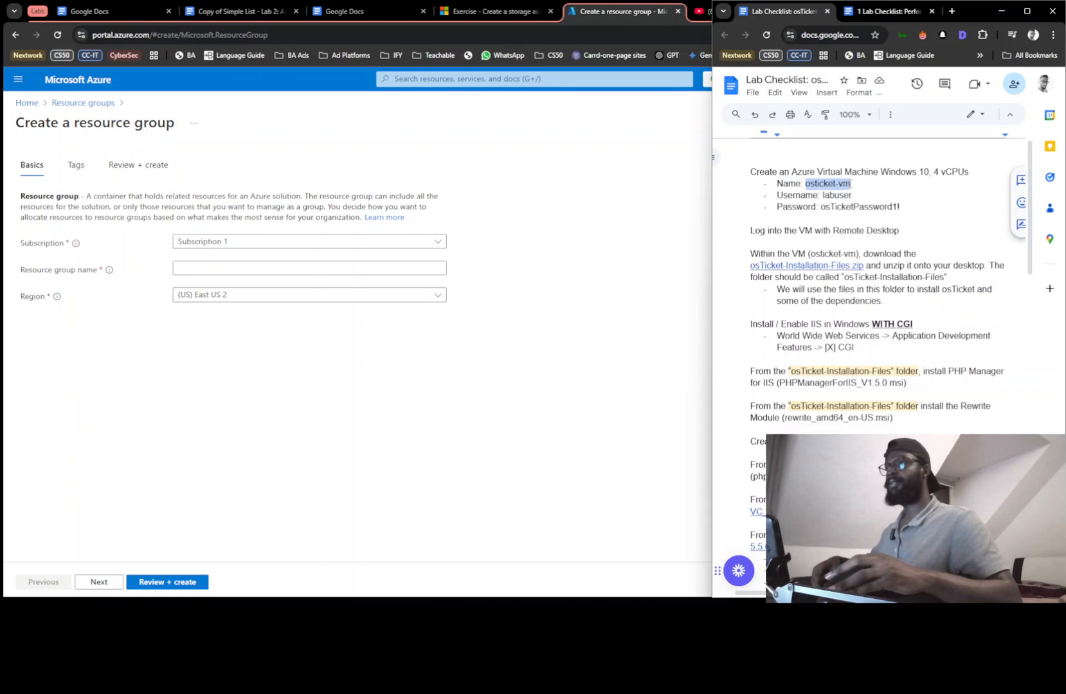
{"action": "key", "text": "alt+Tab"}
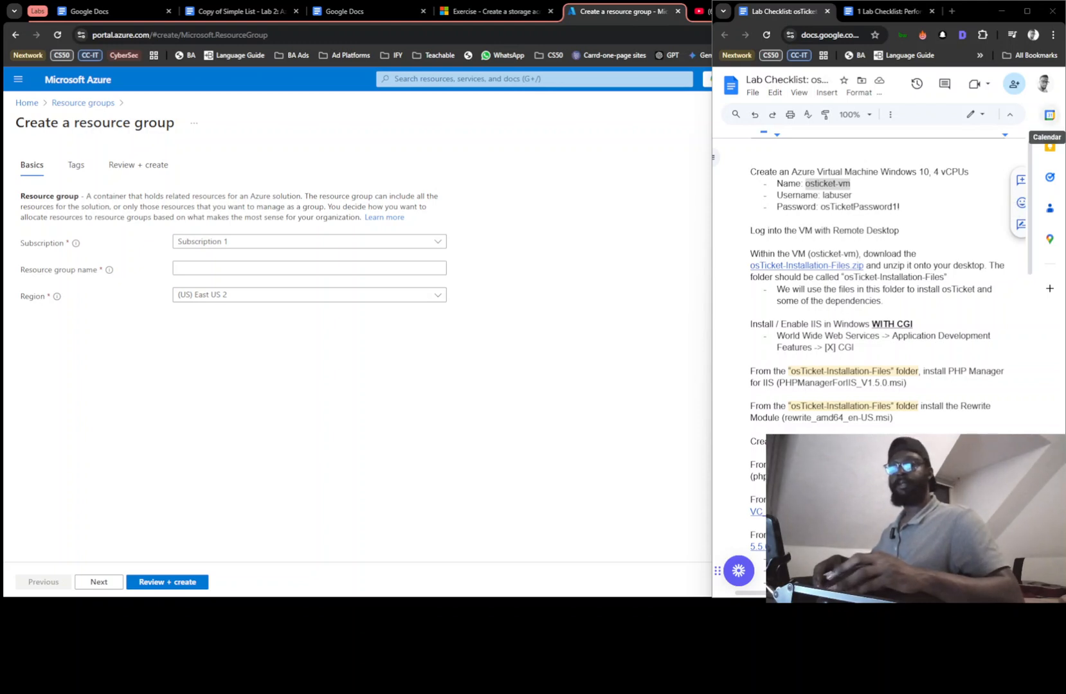
Name the resource group osTicket, then review and create it
{"action": "left_click", "coordinate": [252, 269]}
{"action": "type", "text": "osTicket"}
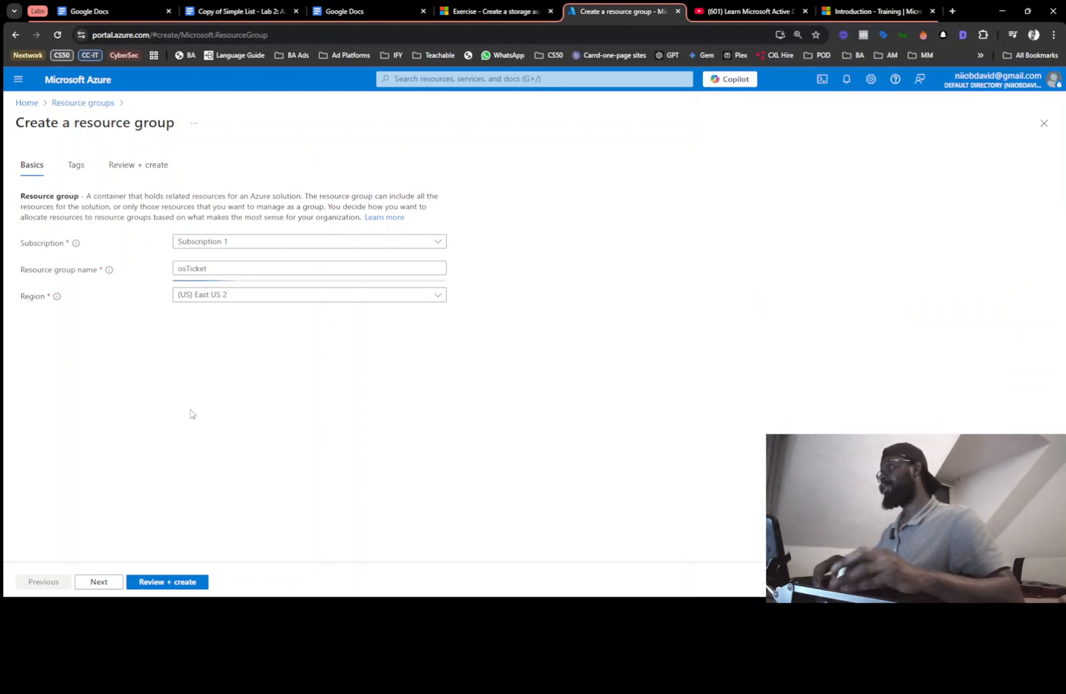
{"action": "left_click", "coordinate": [160, 583]}
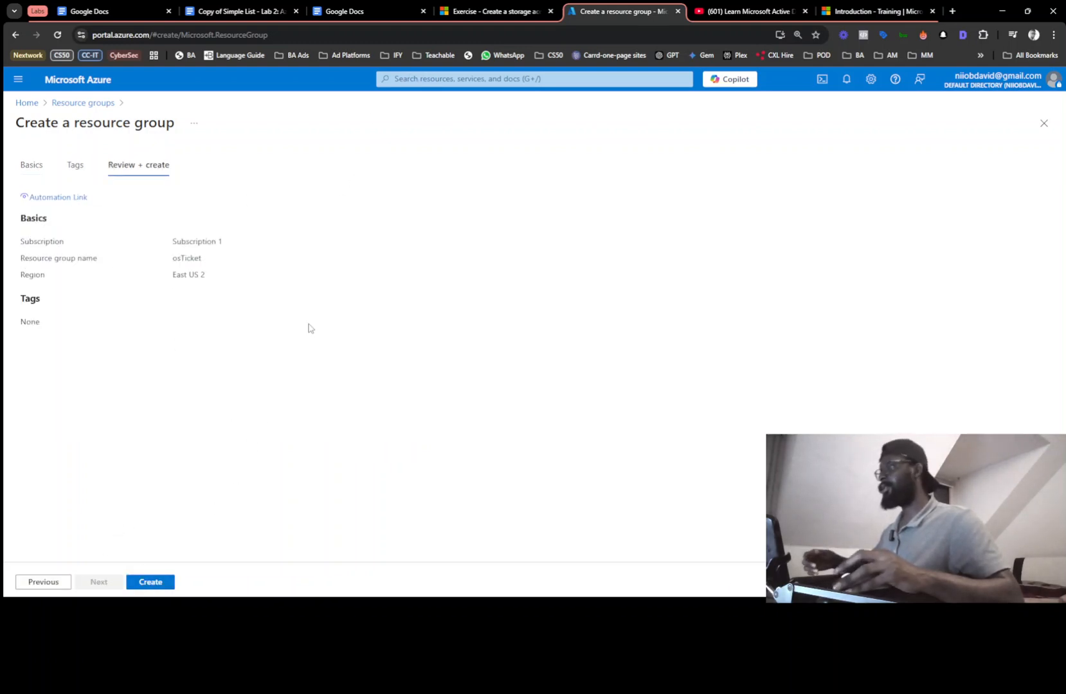
{"action": "left_click", "coordinate": [399, 80]}
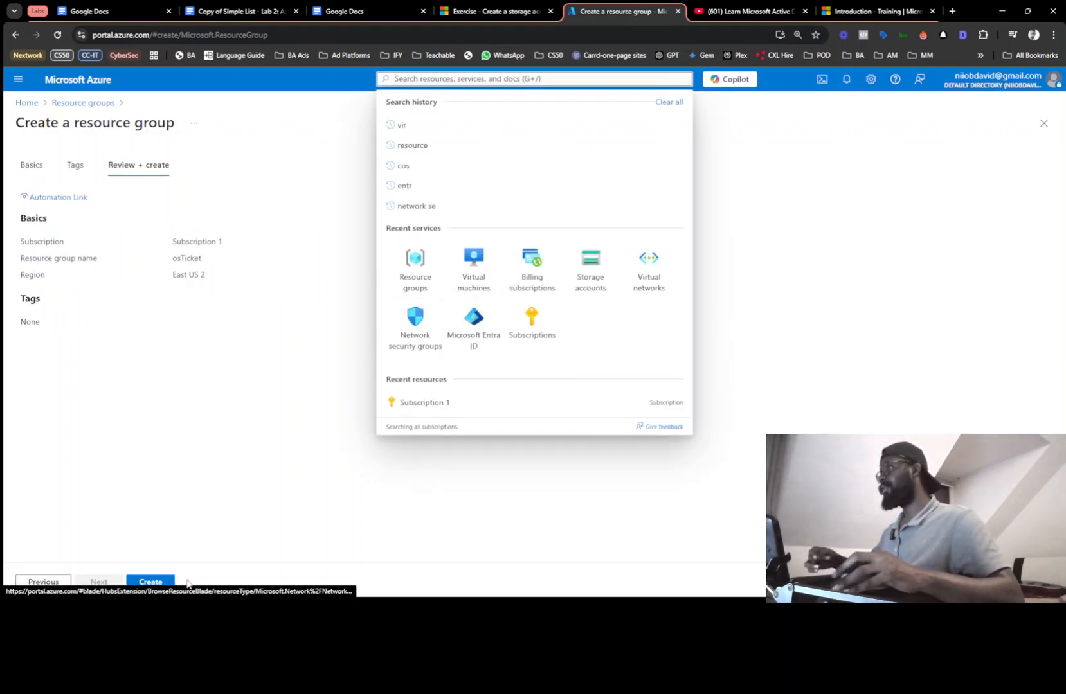
{"action": "left_click", "coordinate": [471, 79]}
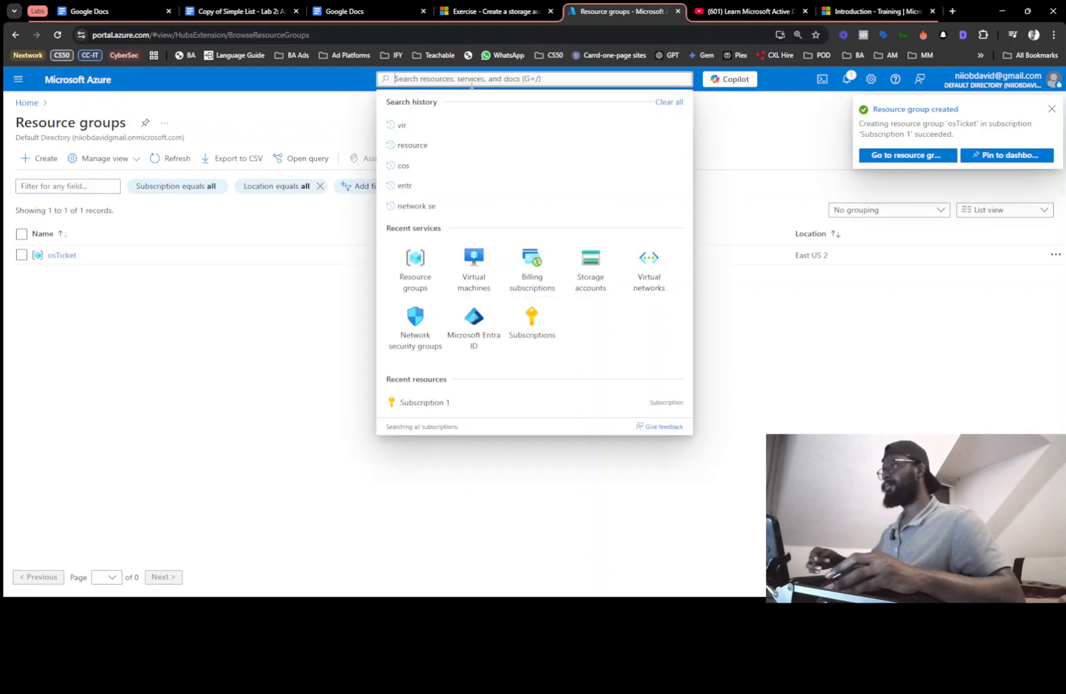
Start a new Azure virtual machine in the osTicket resource group
{"action": "left_click", "coordinate": [473, 266]}
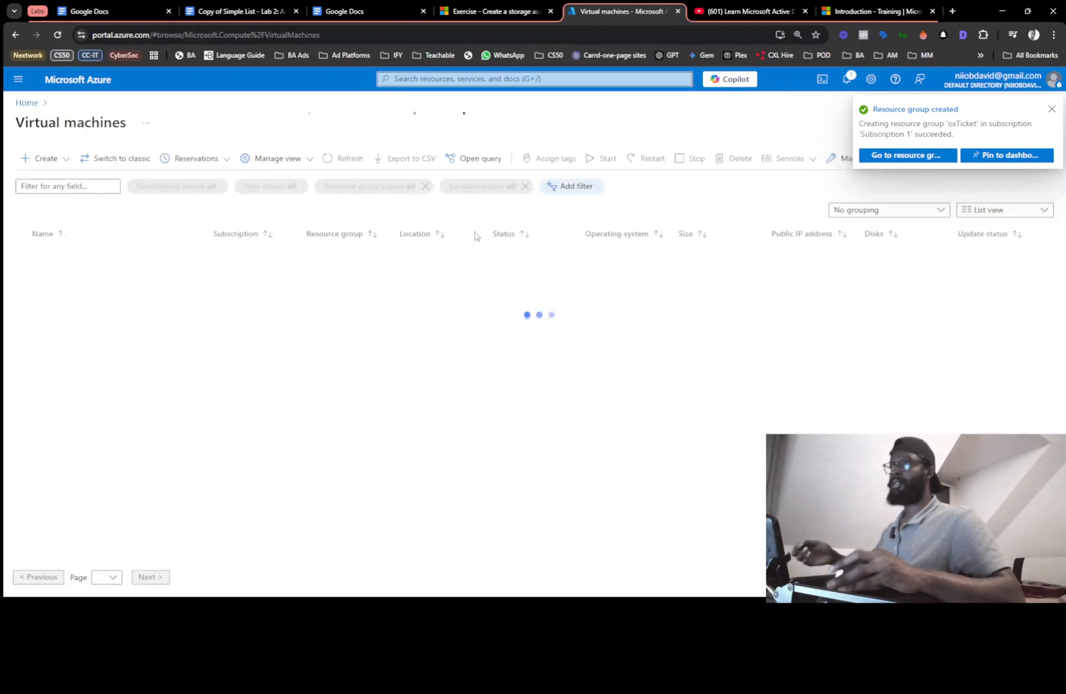
{"action": "left_click", "coordinate": [535, 418]}
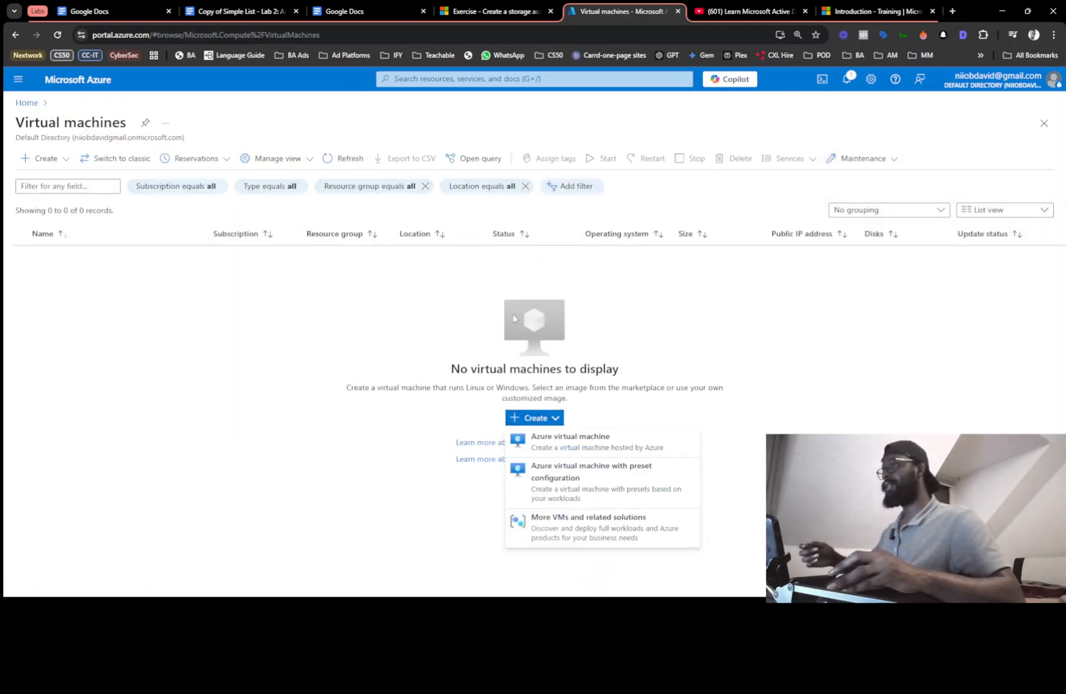
{"action": "left_click", "coordinate": [559, 449]}
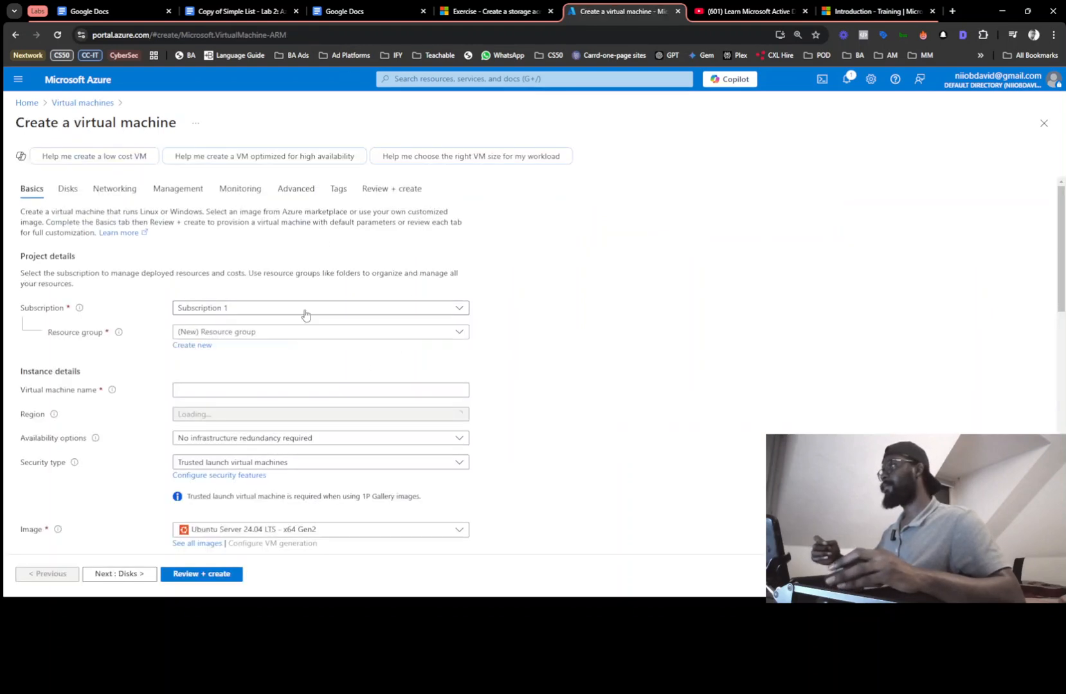
{"action": "left_click", "coordinate": [220, 337]}
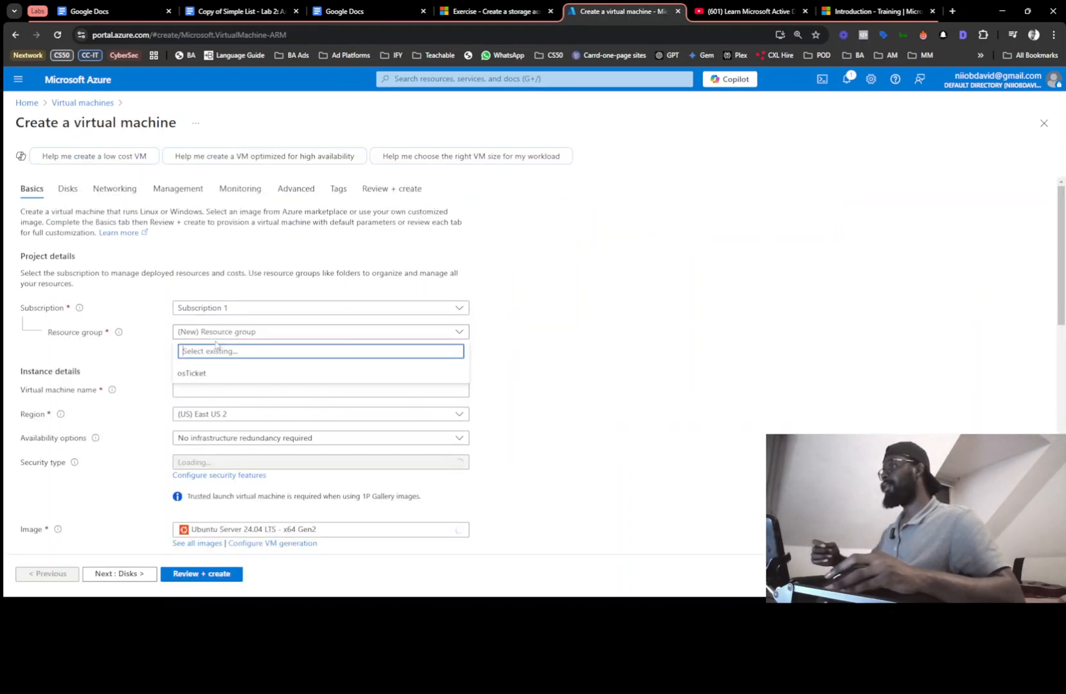
{"action": "left_click", "coordinate": [143, 367]}
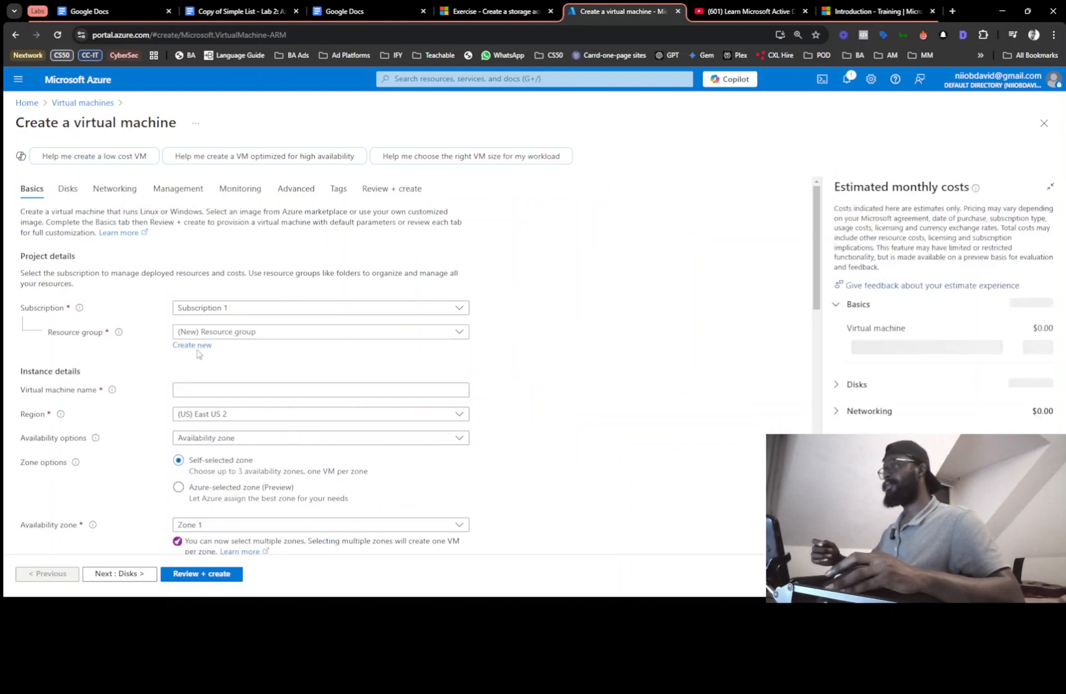
{"action": "left_click", "coordinate": [230, 335]}
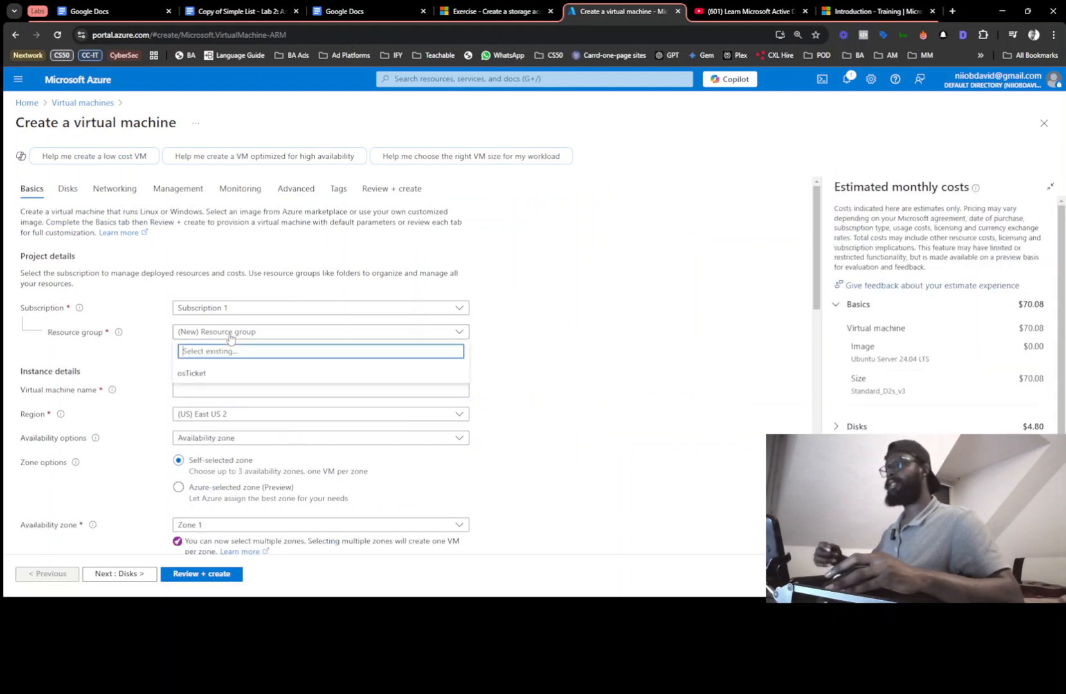
{"action": "left_click", "coordinate": [212, 376]}
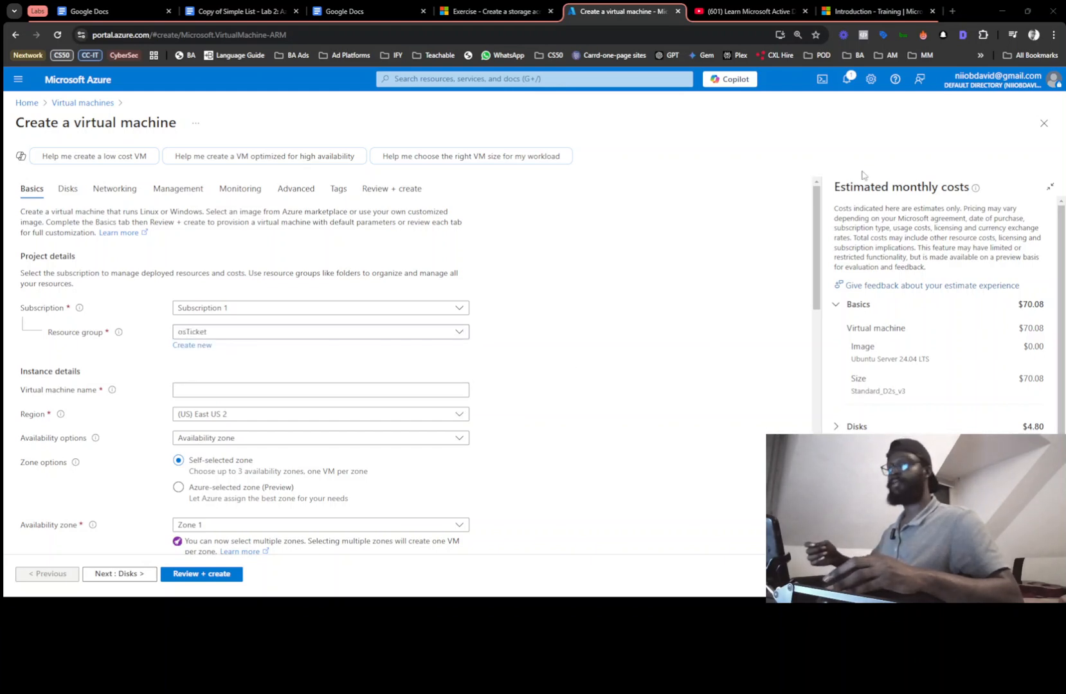
Take the VM name osticket-vm from the checklist and enter it in the Virtual machine name field
{"action": "key", "text": "alt+Tab"}
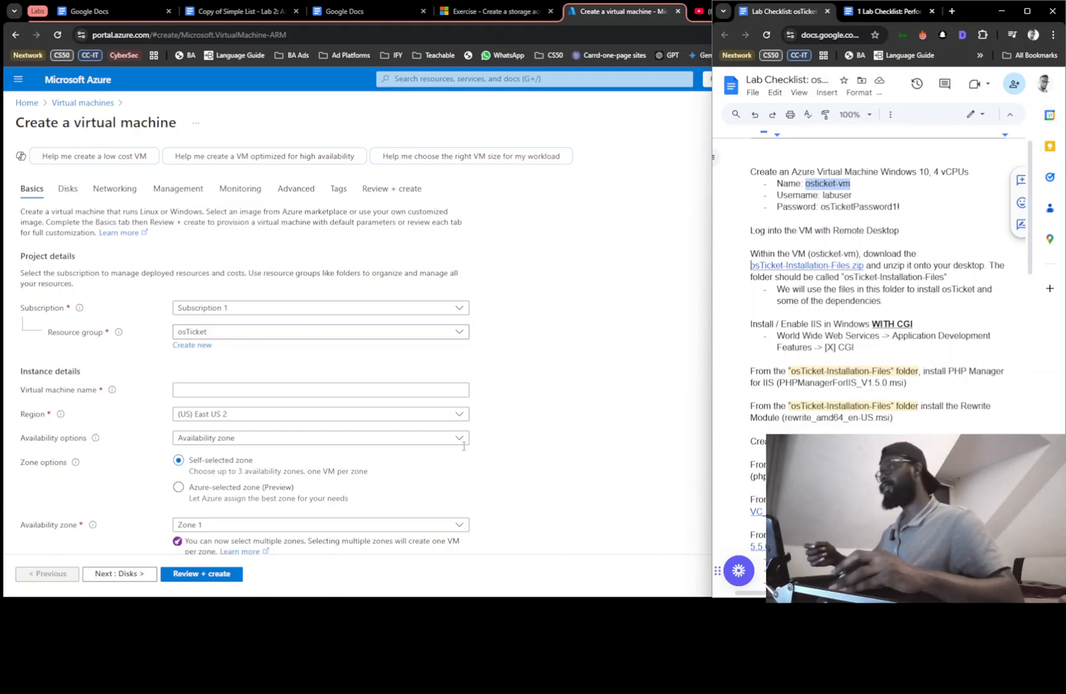
{"action": "left_click_drag", "start_coordinate": [282, 391], "coordinate": [283, 390]}
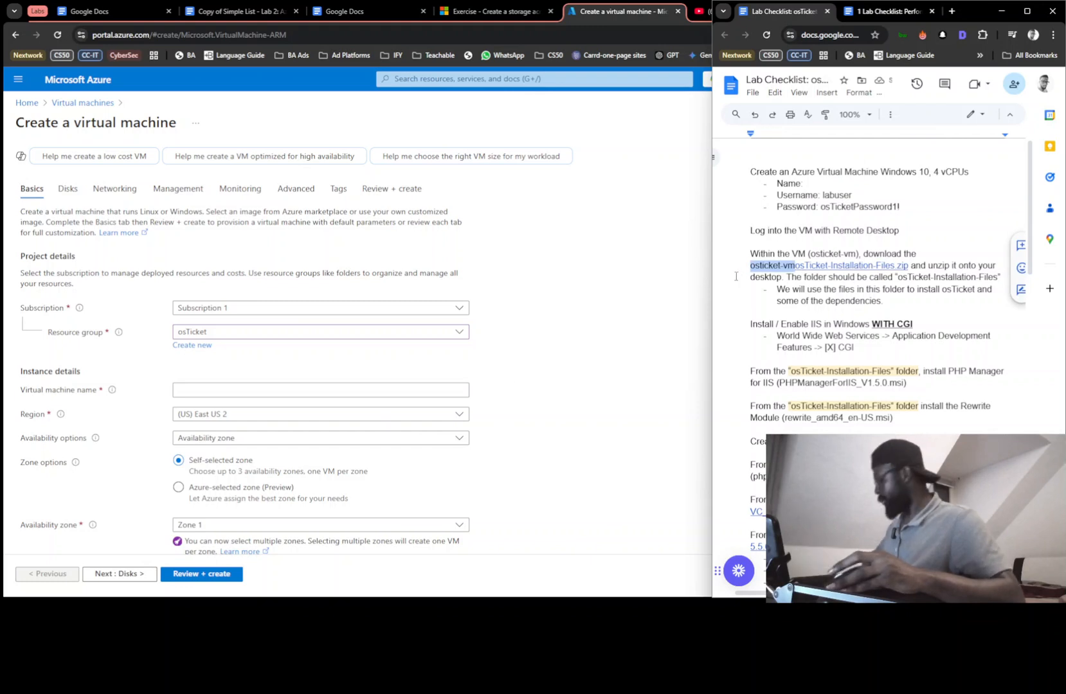
{"action": "key", "text": "ctrl+z"}
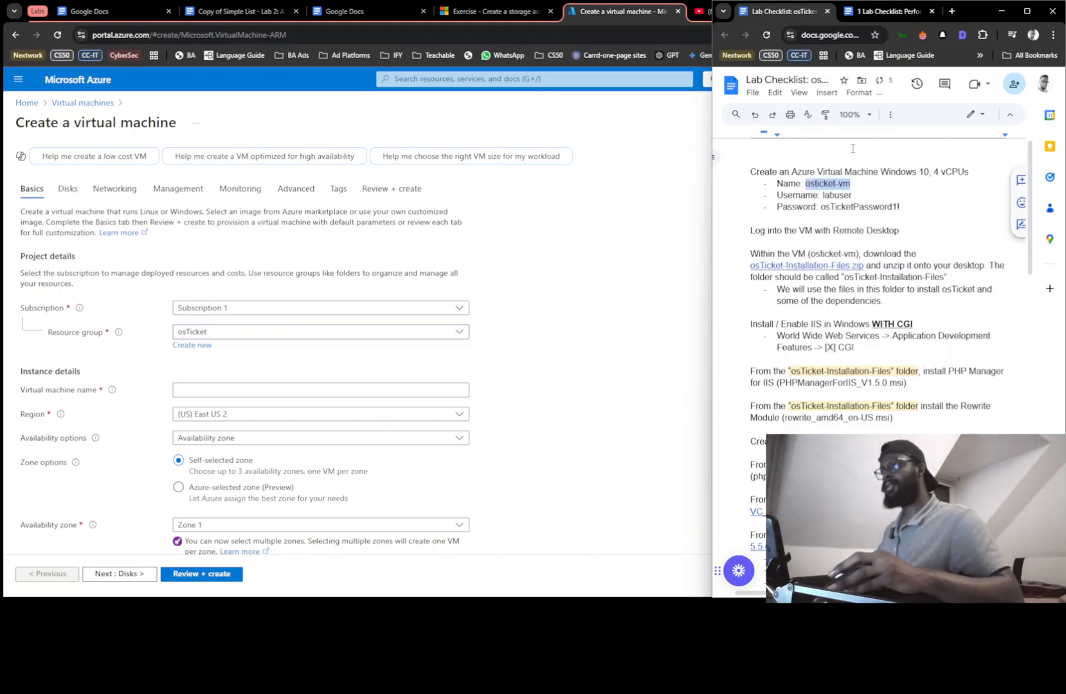
{"action": "left_click", "coordinate": [221, 391]}
Name the VM osticket-vm and choose the Windows 10 Pro, version 22H2 image
{"action": "left_click", "coordinate": [252, 414]}
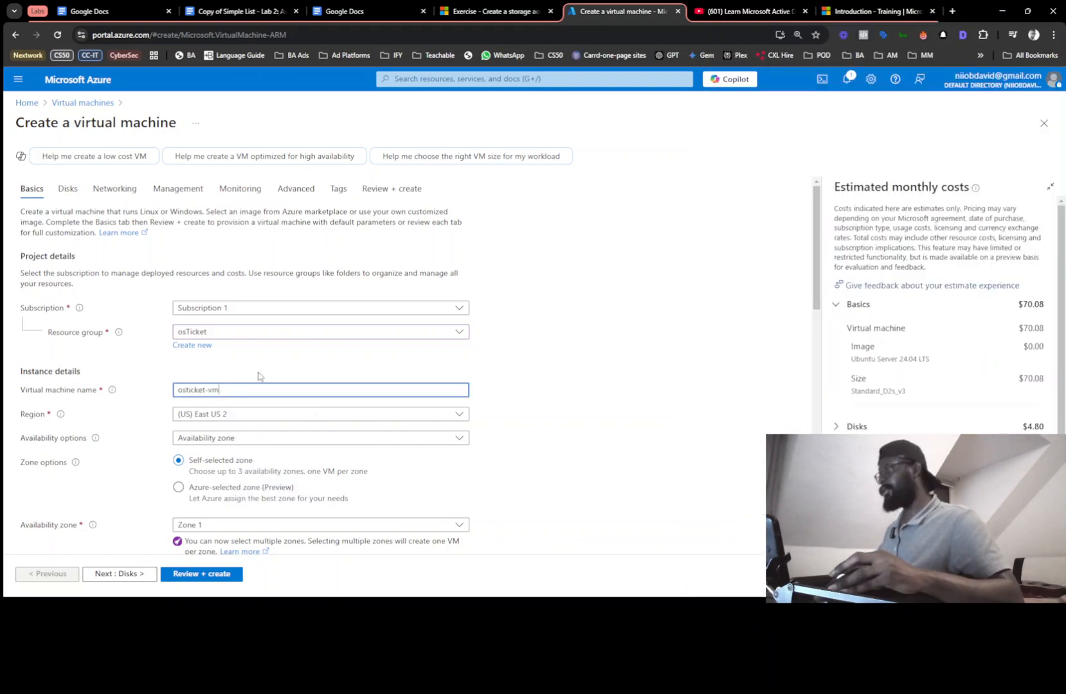
{"action": "scroll", "coordinate": [340, 310], "scroll_direction": "down", "scroll_amount": 3}
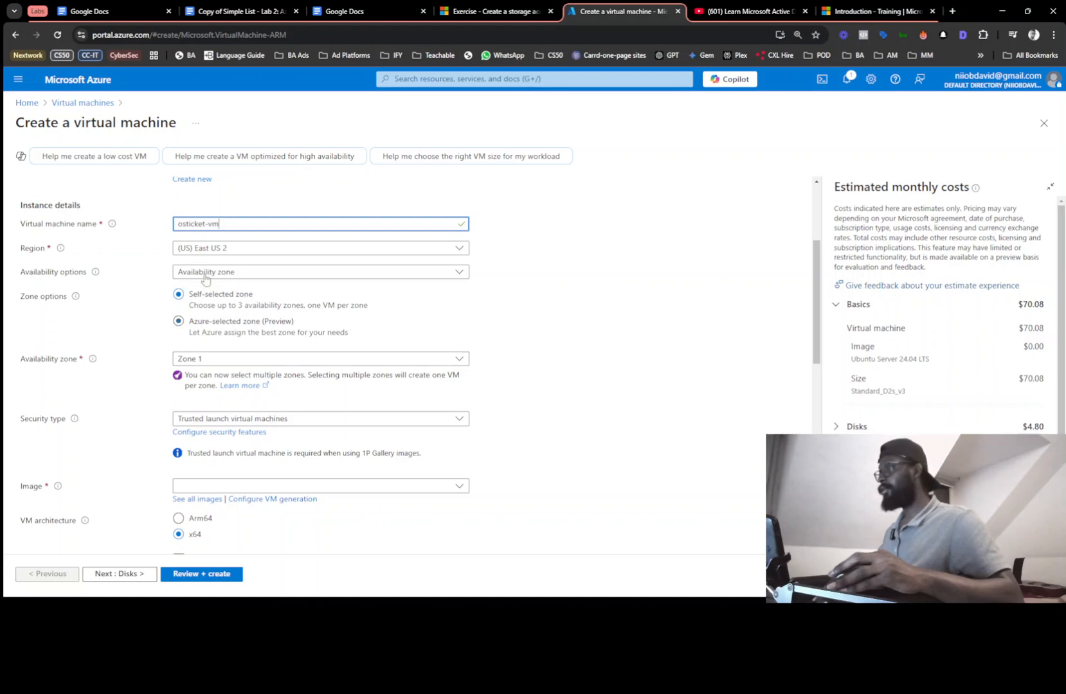
{"action": "scroll", "coordinate": [200, 370], "scroll_direction": "down", "scroll_amount": 2}
{"action": "left_click", "coordinate": [202, 376]}
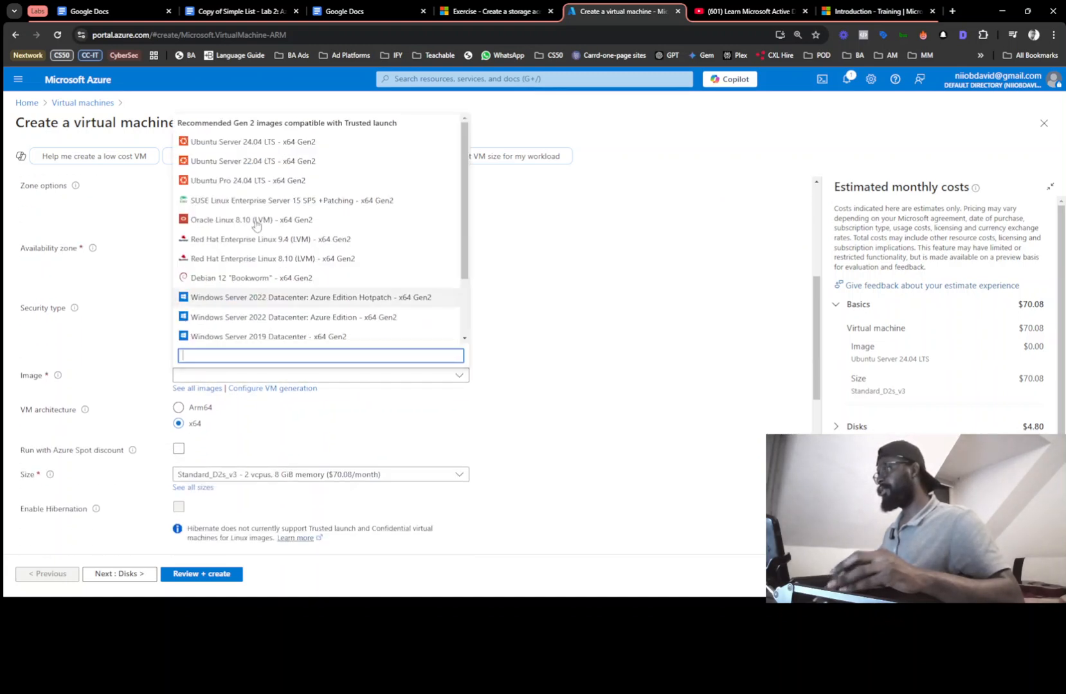
{"action": "scroll", "coordinate": [264, 245], "scroll_direction": "down", "scroll_amount": 2}
{"action": "left_click", "coordinate": [243, 320]}
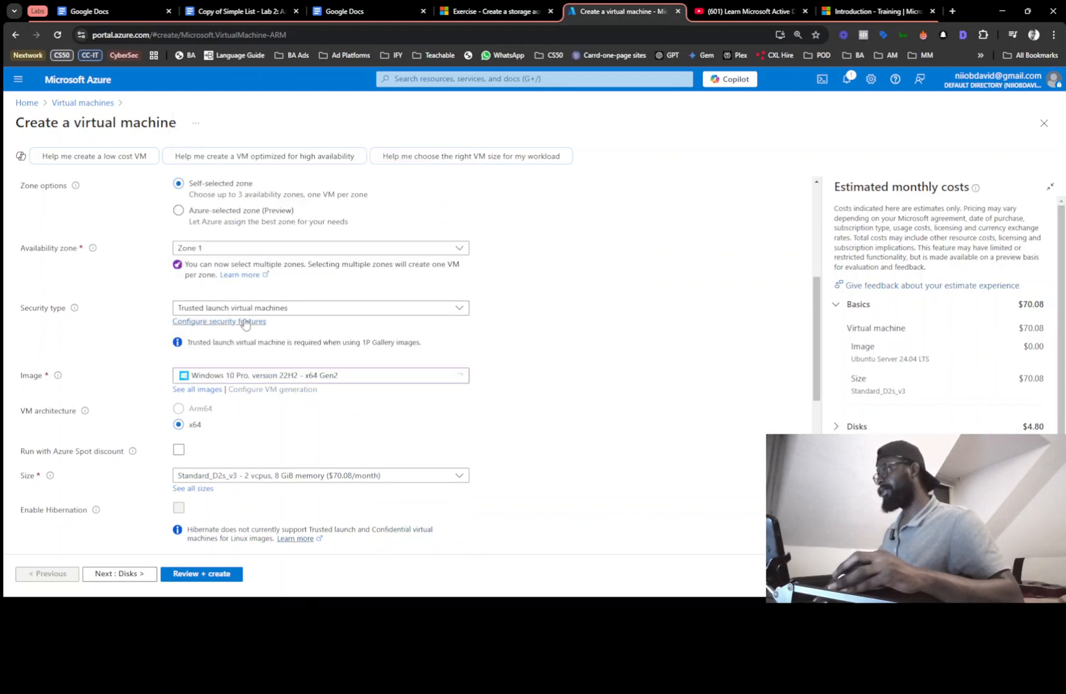
{"action": "scroll", "coordinate": [507, 438], "scroll_direction": "down", "scroll_amount": 3}
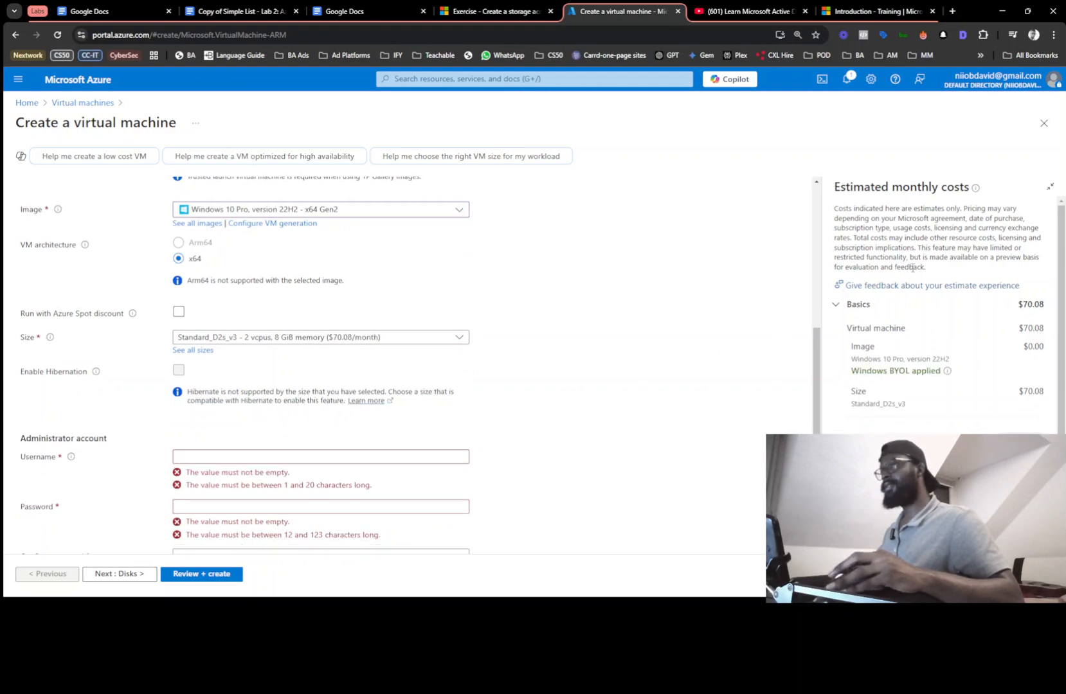
Paste the administrator username and password from the checklist, confirming the password
{"action": "key", "text": "alt+Tab"}
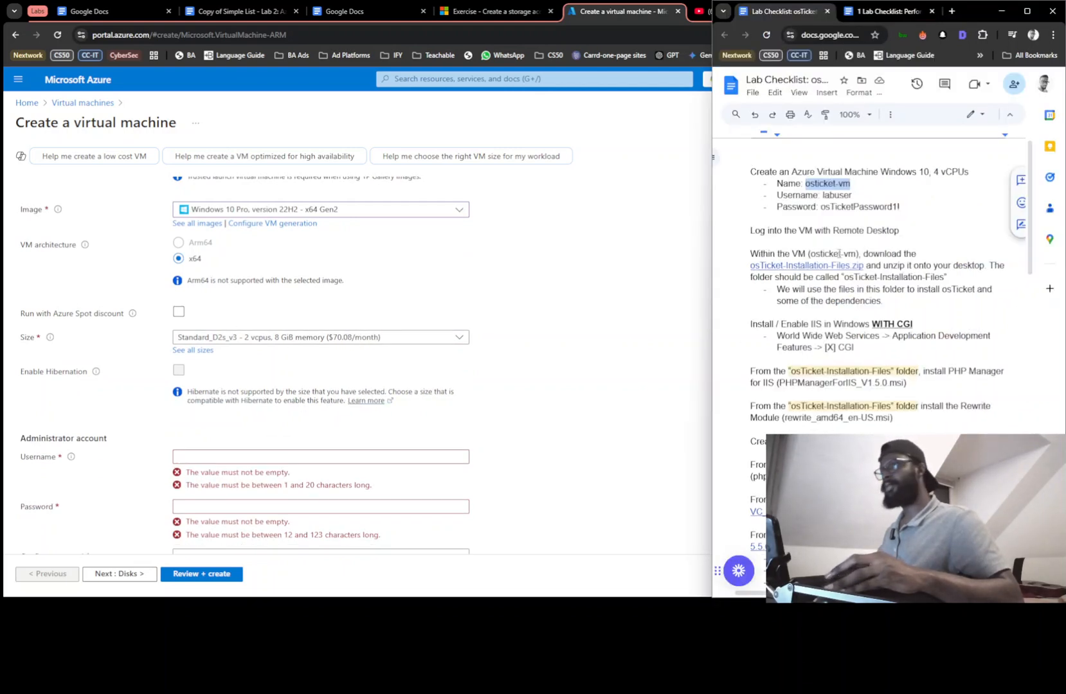
{"action": "double_click", "coordinate": [835, 195]}
{"action": "key", "text": "ctrl+c"}
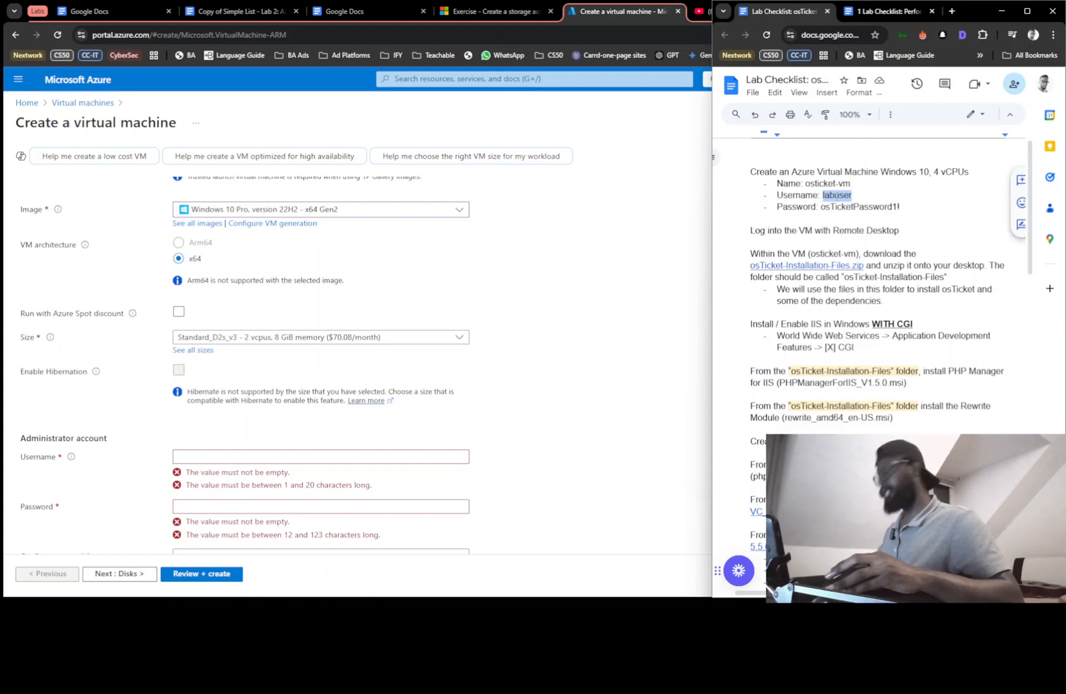
{"action": "left_click", "coordinate": [364, 457]}
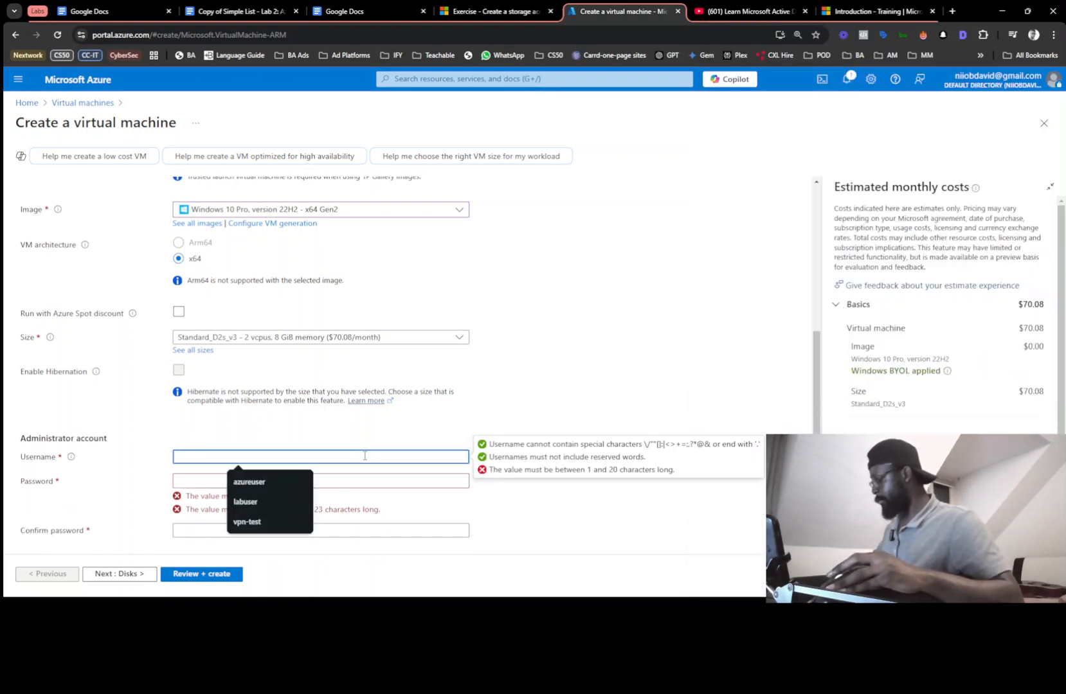
{"action": "key", "text": "ctrl+v"}
{"action": "key", "text": "alt+Tab"}
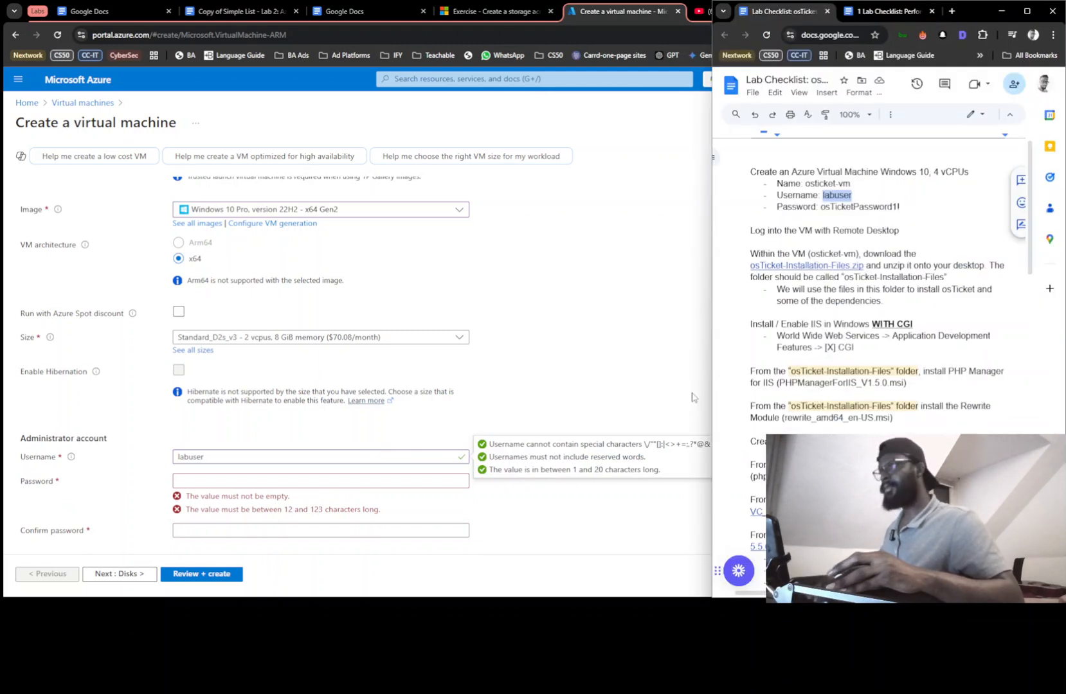
{"action": "left_click", "coordinate": [860, 207]}
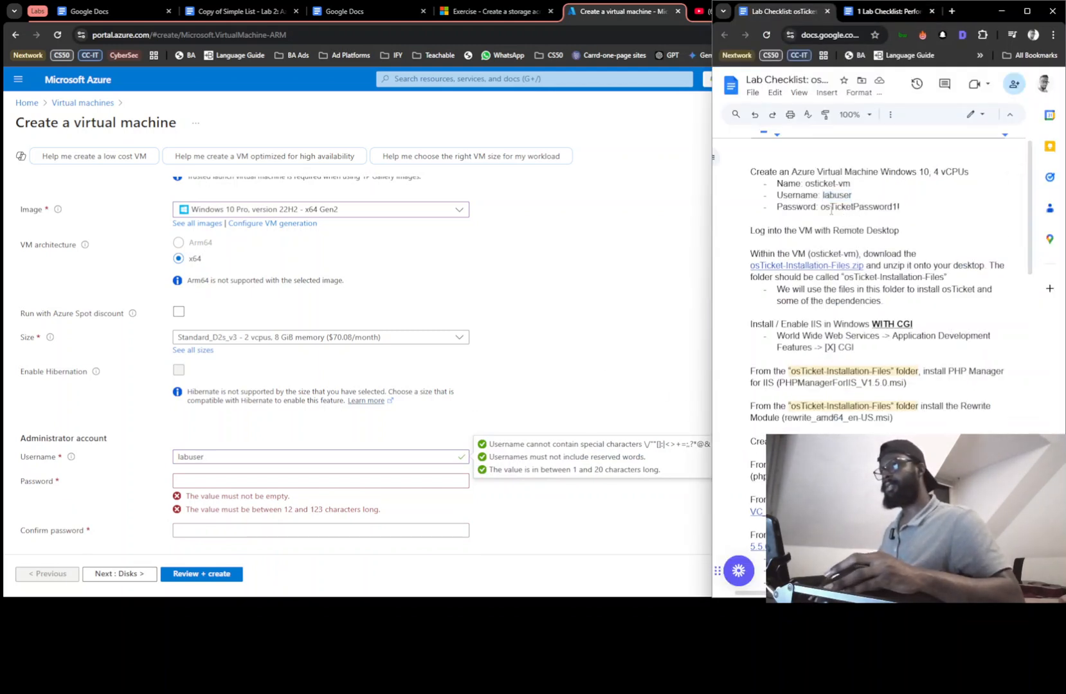
{"action": "left_click_drag", "start_coordinate": [826, 208], "coordinate": [906, 206]}
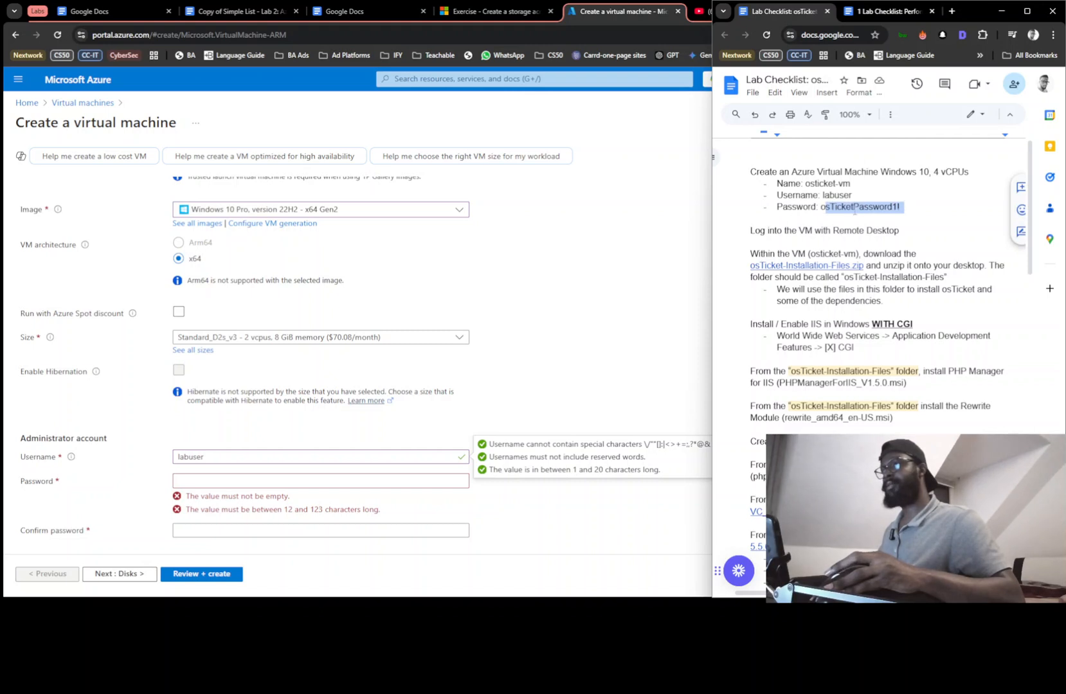
{"action": "left_click_drag", "start_coordinate": [821, 213], "coordinate": [907, 206]}
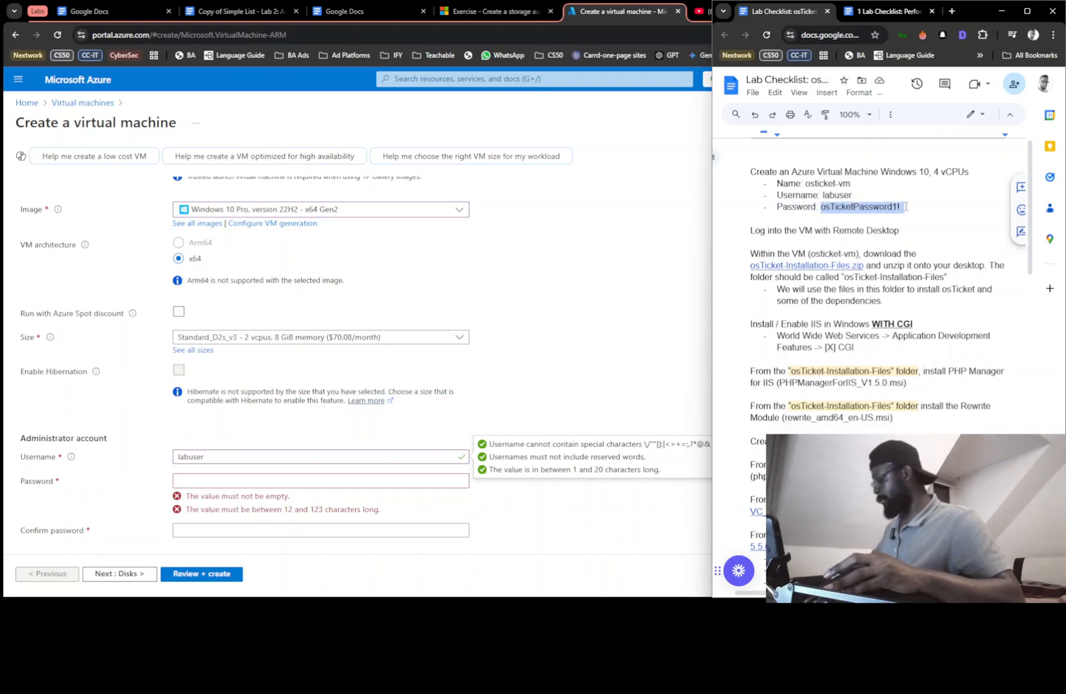
{"action": "left_click", "coordinate": [193, 485]}
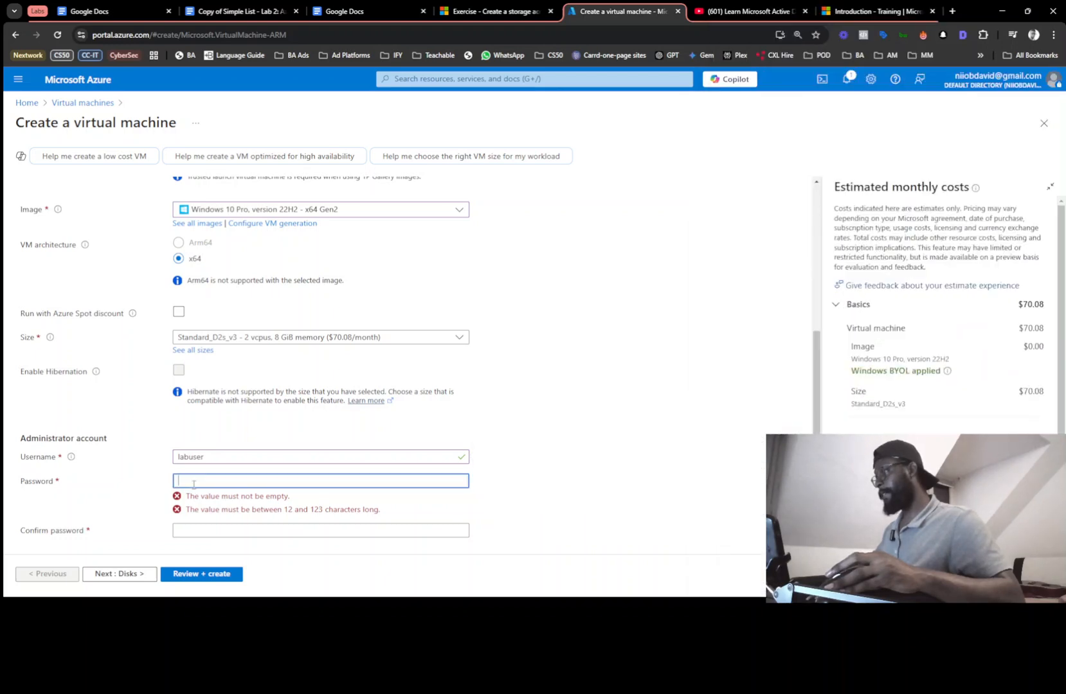
{"action": "key", "text": "ctrl+v"}
{"action": "left_click", "coordinate": [187, 508]}
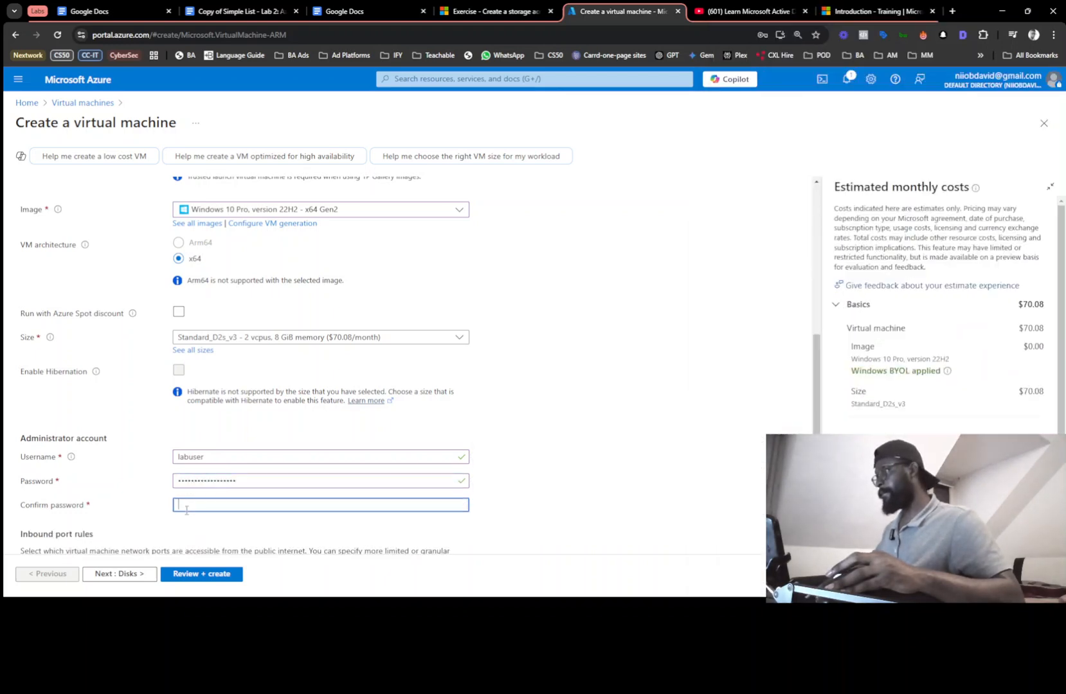
{"action": "key", "text": "ctrl+v"}
Confirm the eligible Windows 10/11 license and go to Review + create
{"action": "scroll", "coordinate": [186, 508], "scroll_direction": "down", "scroll_amount": 4}
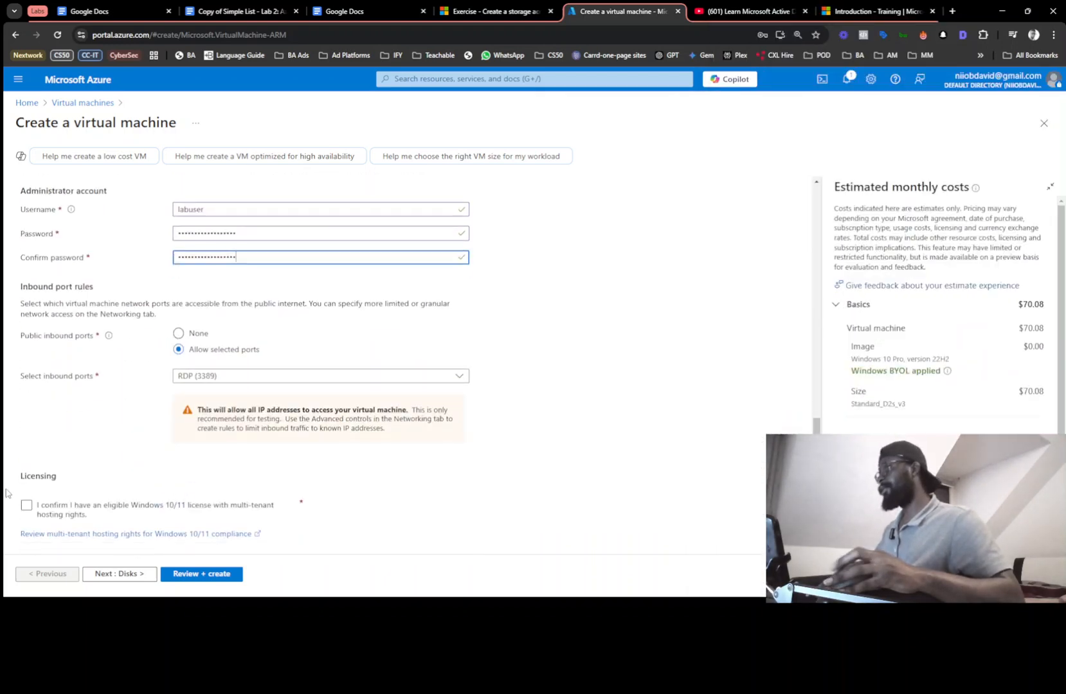
{"action": "left_click", "coordinate": [27, 506]}
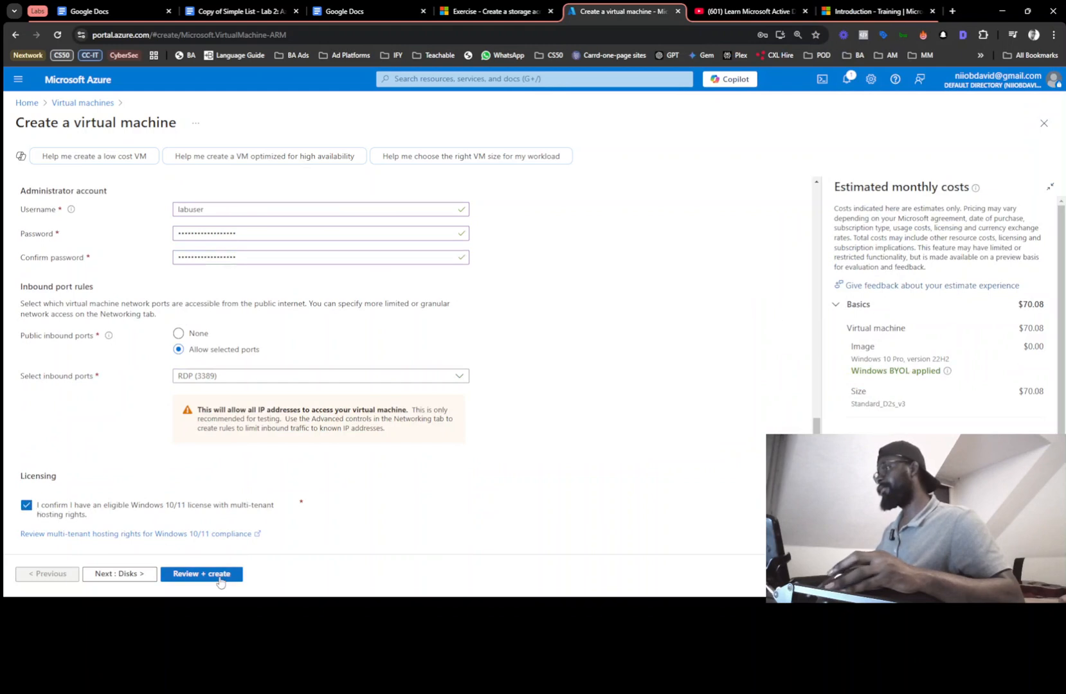
{"action": "left_click", "coordinate": [220, 580]}
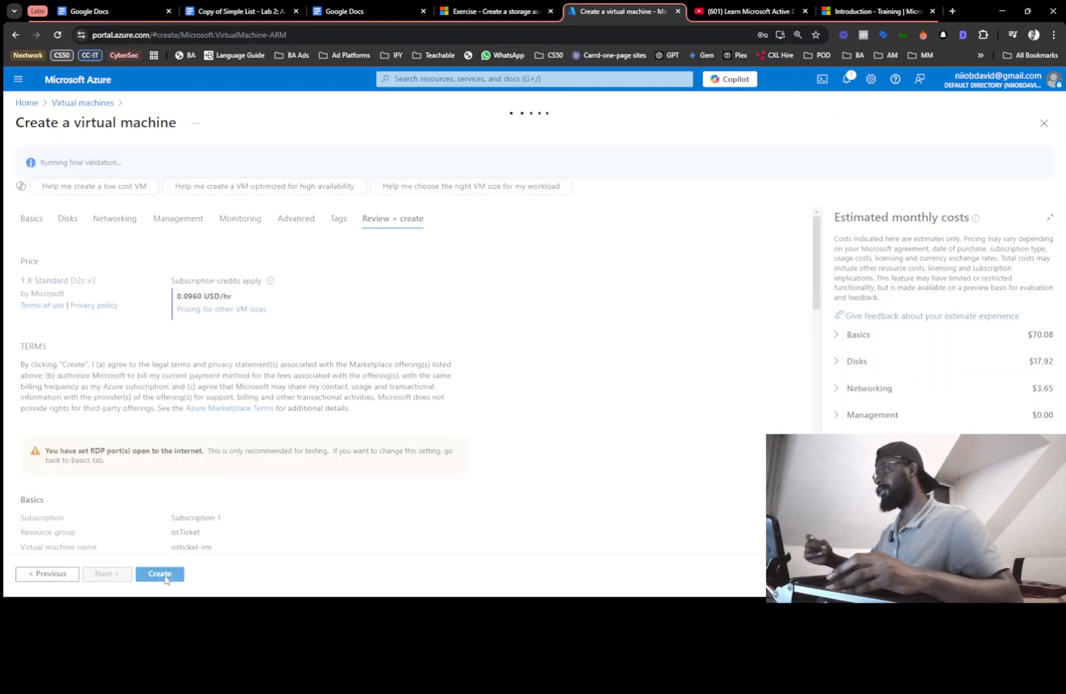
Submit osticket-vm for deployment with Create
{"action": "left_click", "coordinate": [165, 578]}
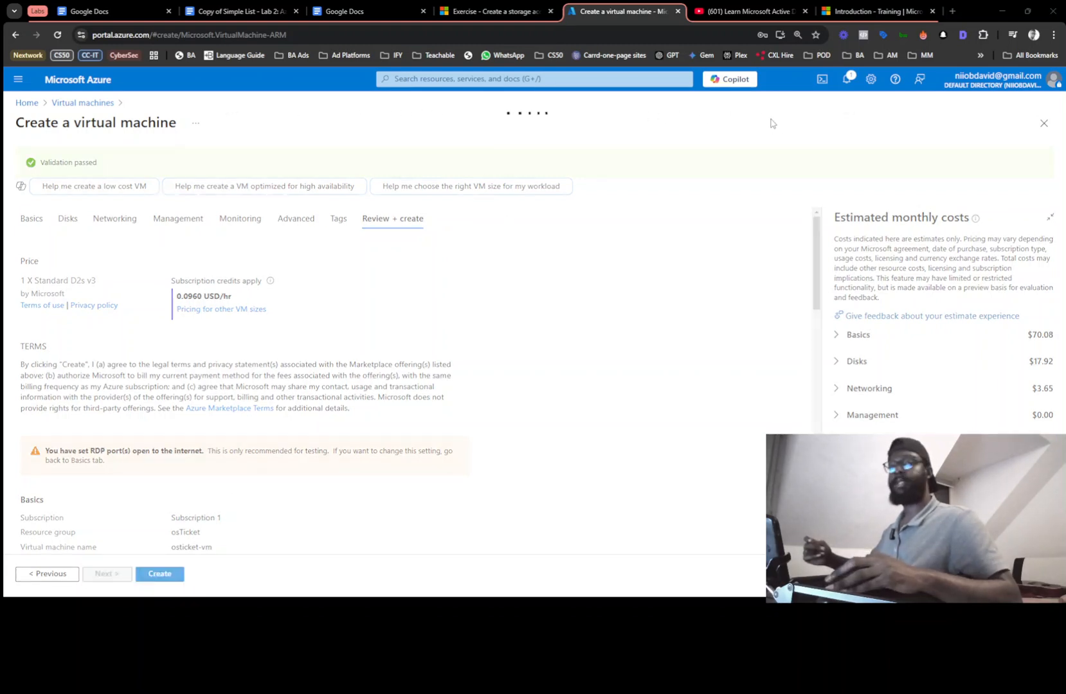
{"action": "key", "text": "alt+Tab"}
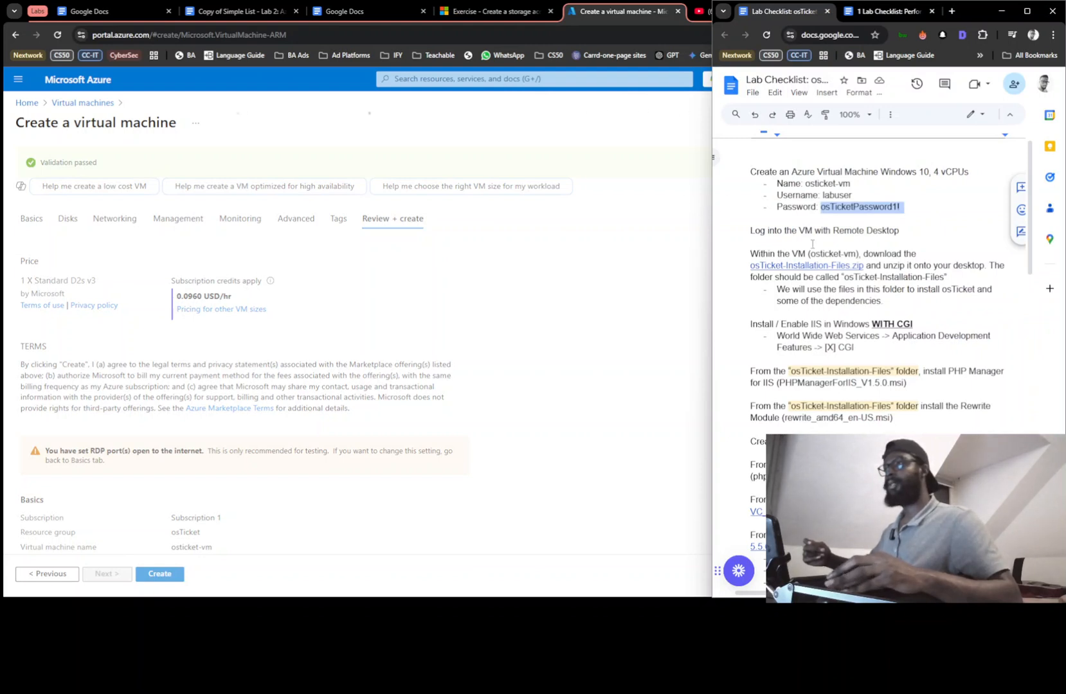
{"action": "scroll", "coordinate": [812, 245], "scroll_direction": "down", "scroll_amount": 1}
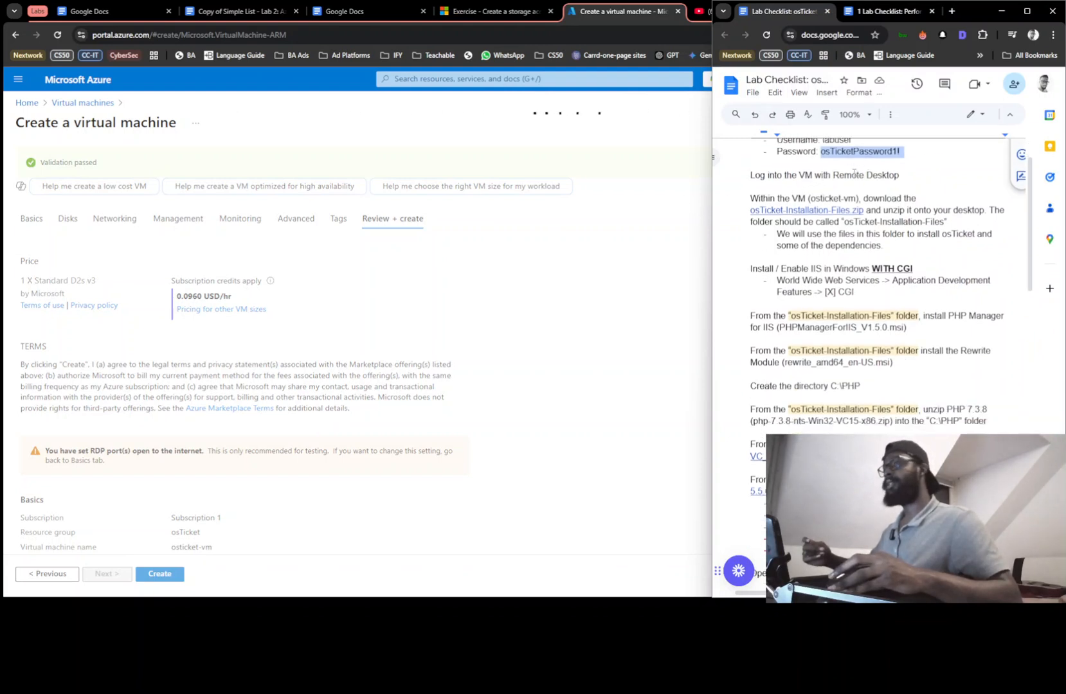
{"action": "left_click", "coordinate": [531, 260]}
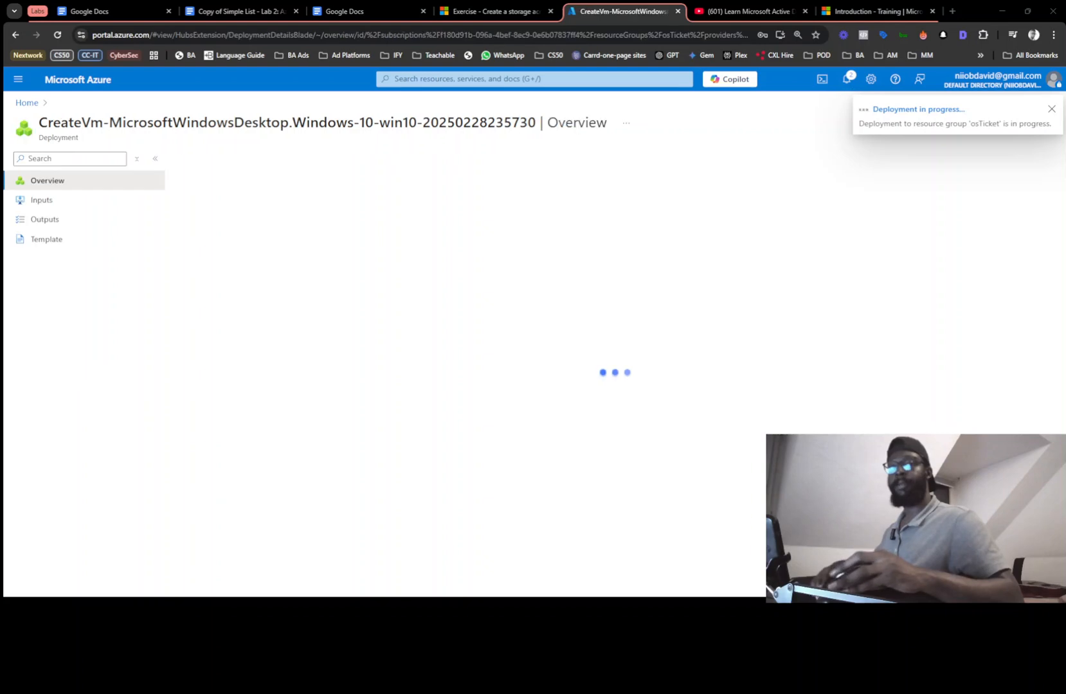
Open Remote Desktop Connection from Windows search and place it beside the deployment page
{"action": "left_click_drag", "start_coordinate": [921, 179], "coordinate": [268, 256]}
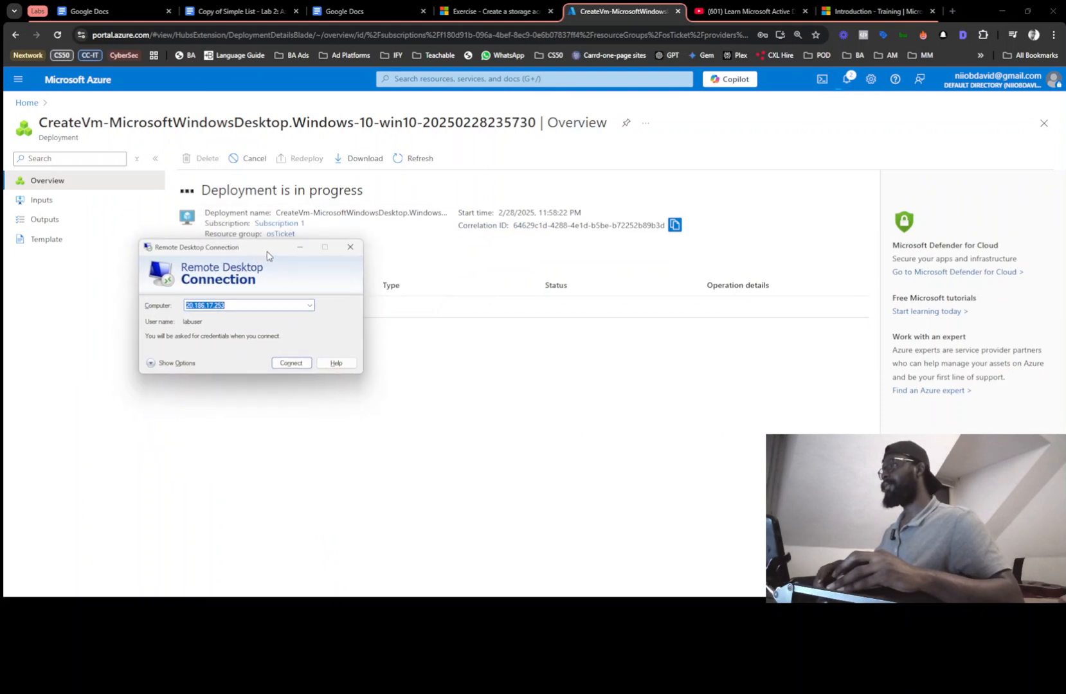
{"action": "left_click", "coordinate": [217, 585]}
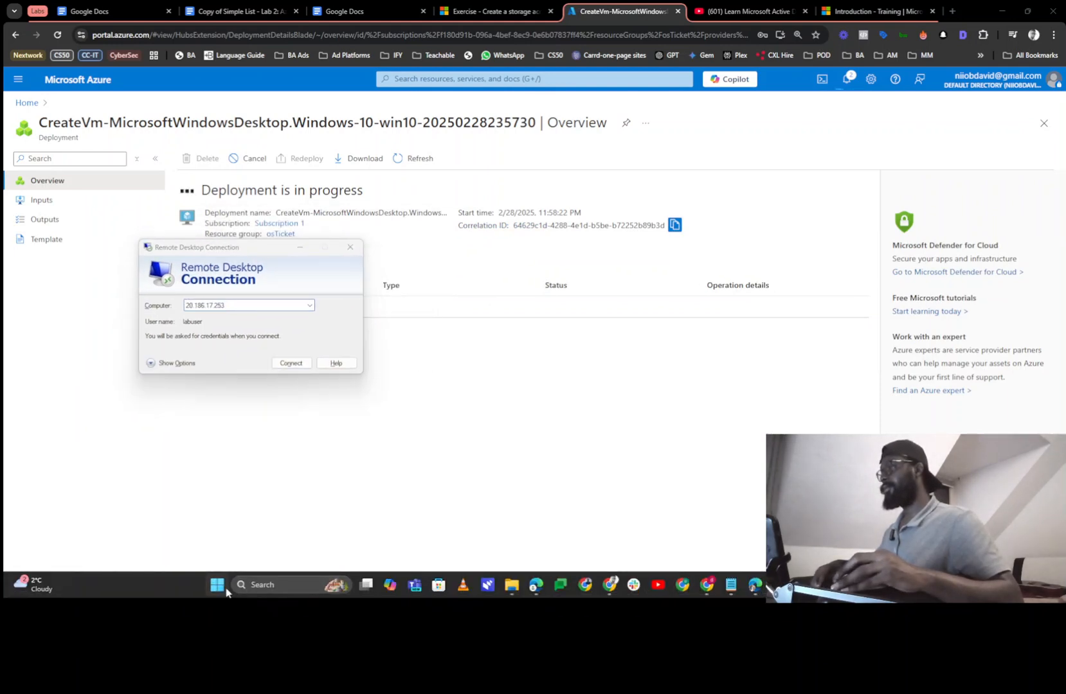
{"action": "left_click", "coordinate": [266, 585]}
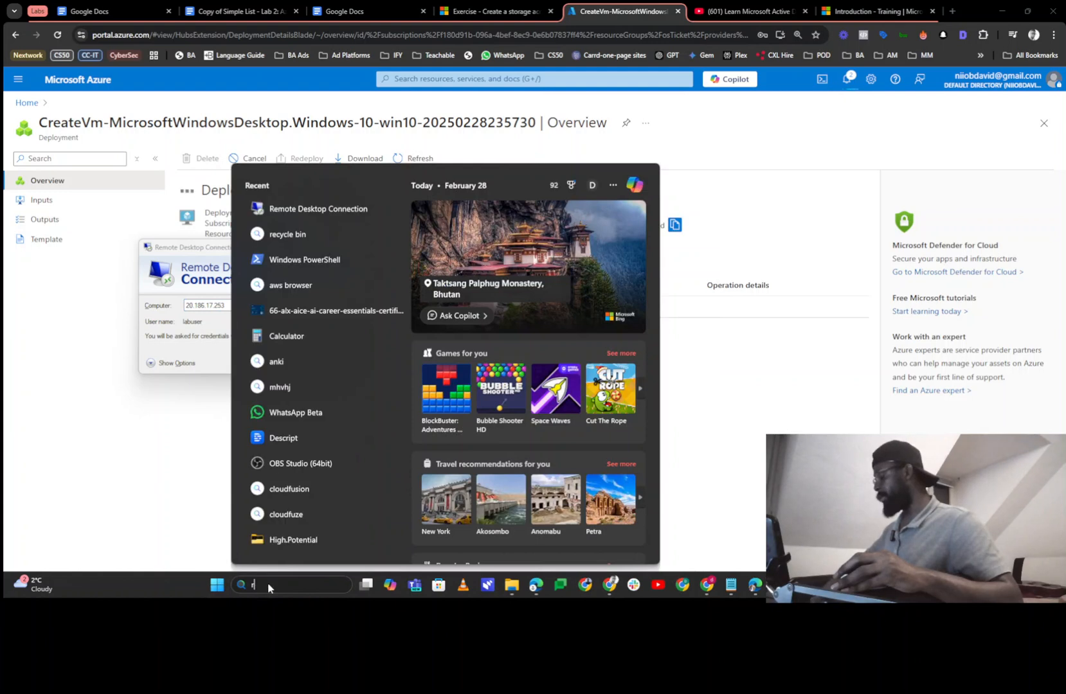
{"action": "type", "text": "remote Desktop Connectio"}
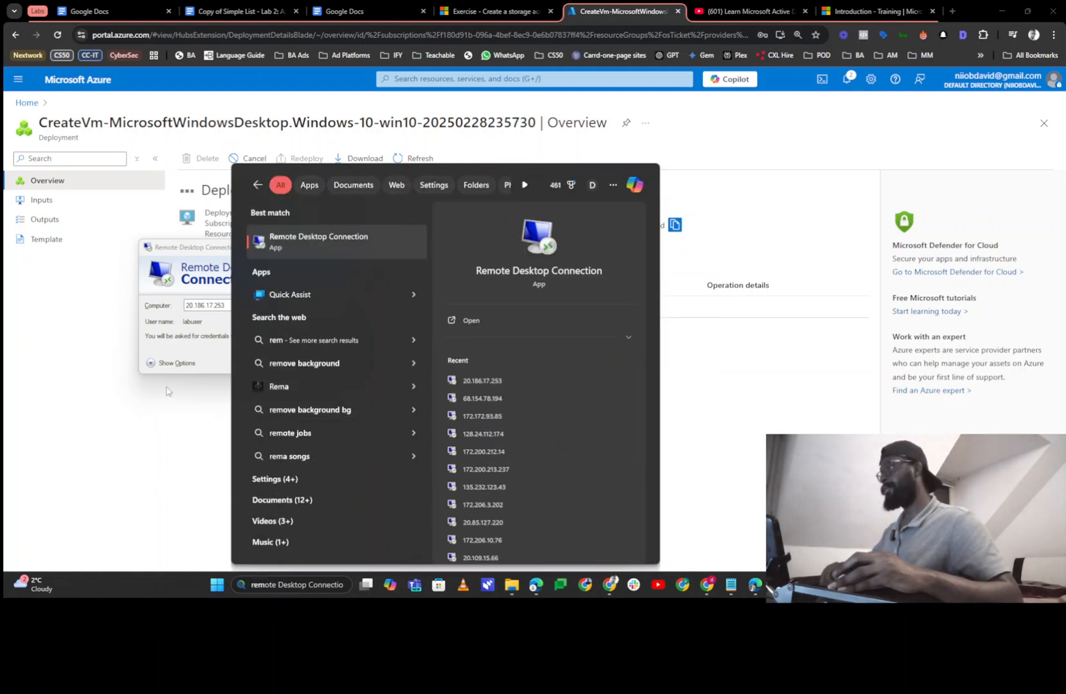
{"action": "left_click", "coordinate": [194, 288]}
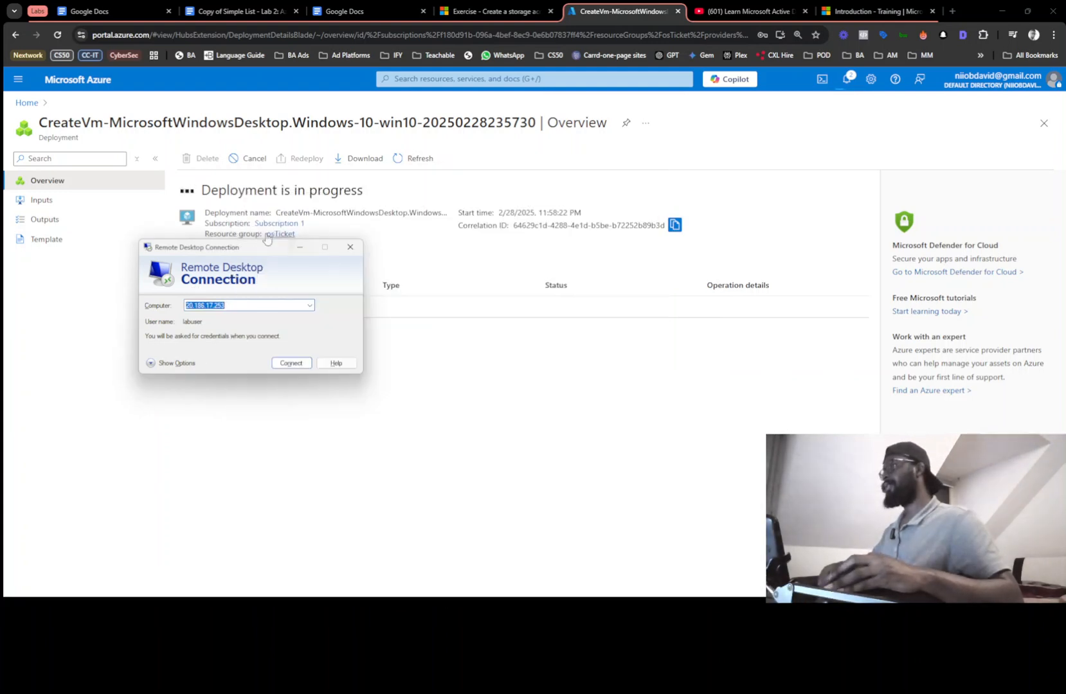
{"action": "left_click_drag", "start_coordinate": [257, 246], "coordinate": [173, 366]}
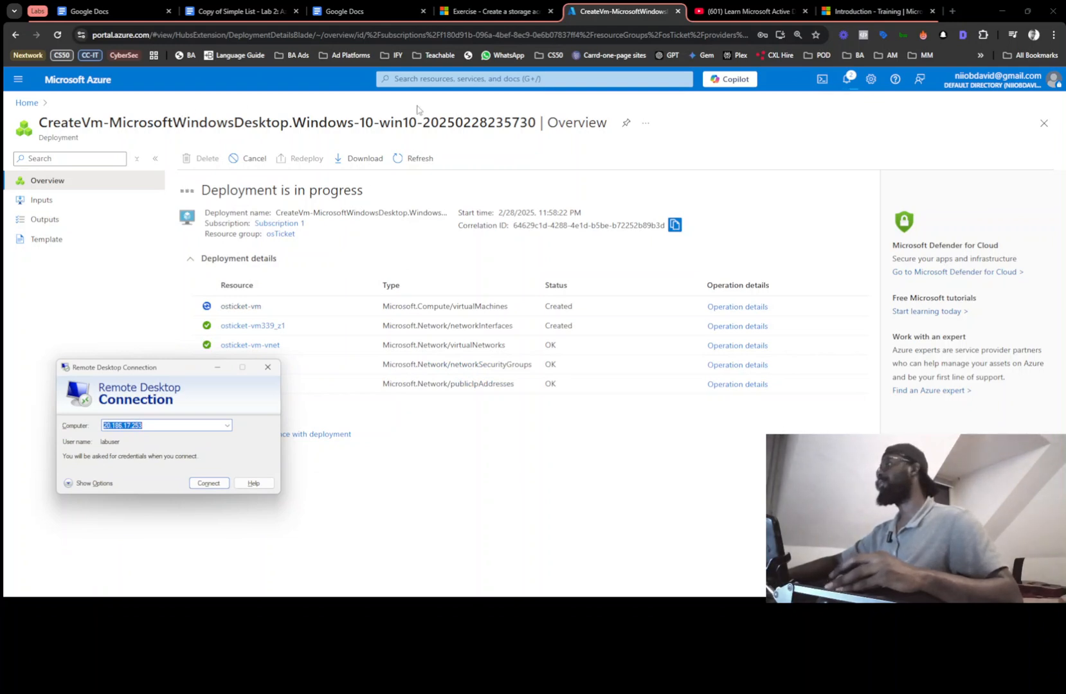
{"action": "left_click", "coordinate": [441, 79]}
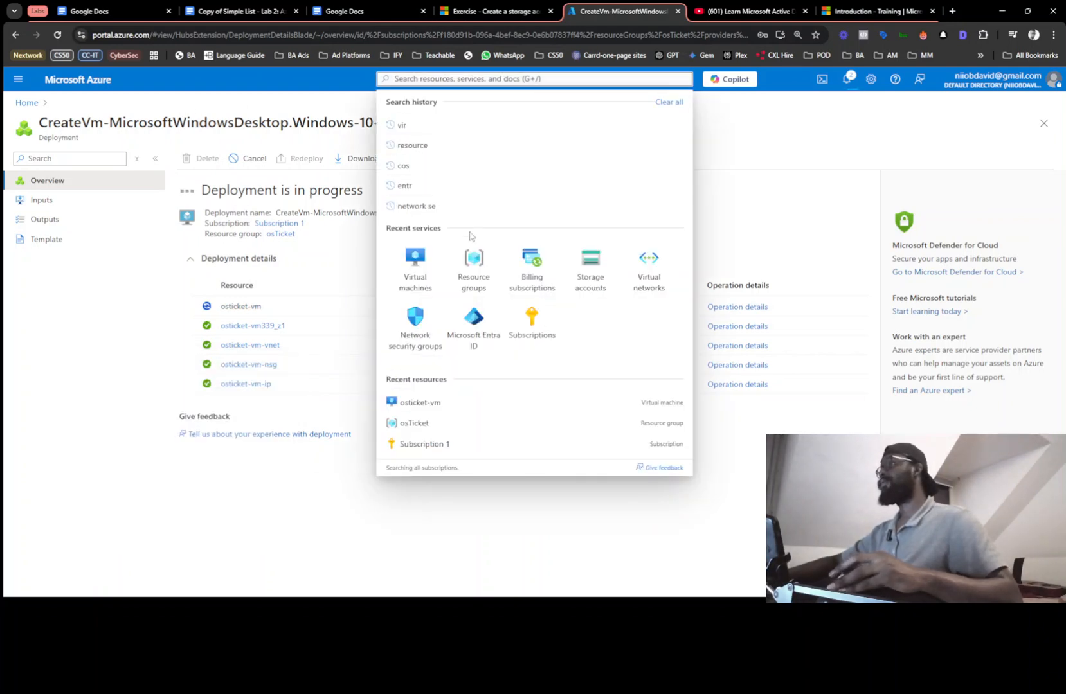
Refresh the Virtual machines list until osticket-vm shows Running at 172.206.5.240, then close Notifications
{"action": "left_click", "coordinate": [415, 260]}
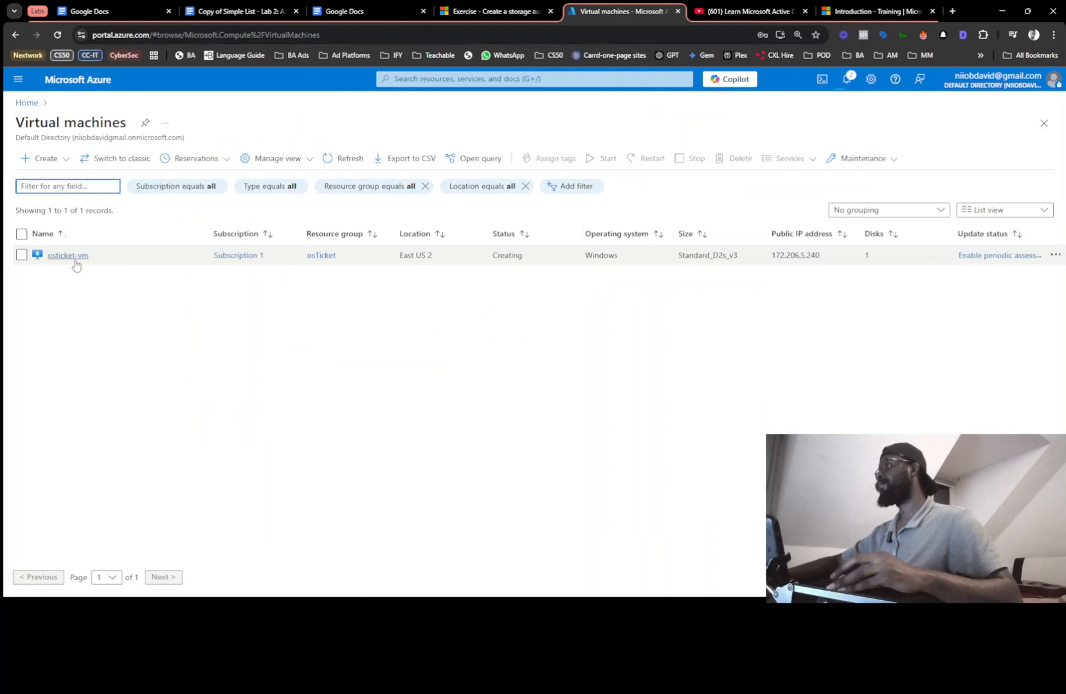
{"action": "left_click", "coordinate": [72, 257]}
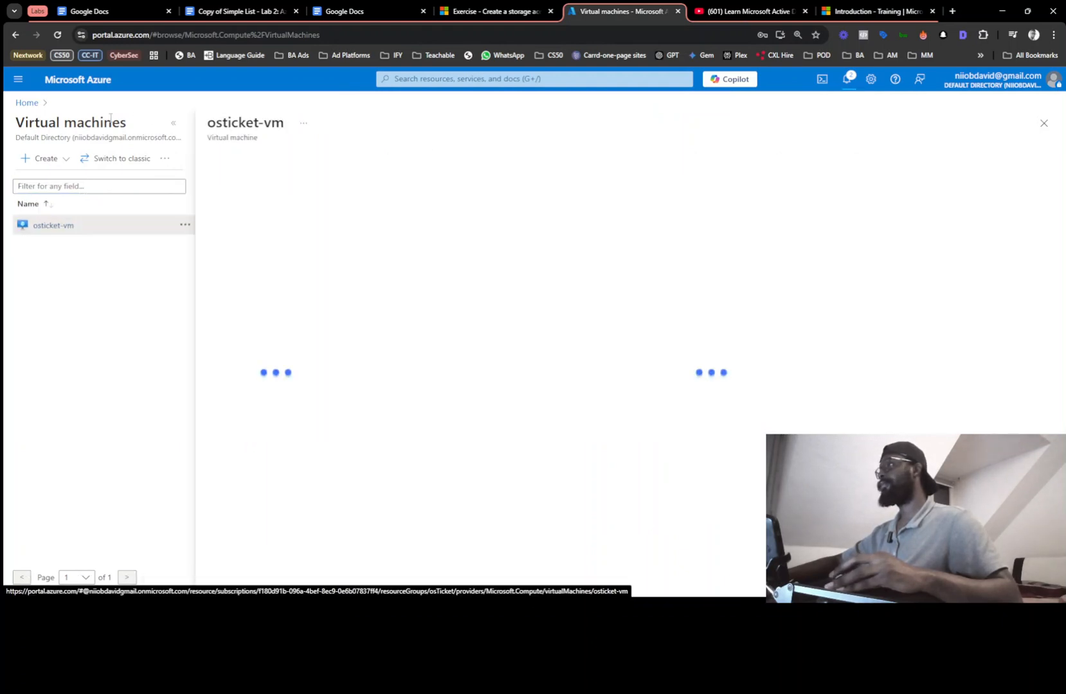
{"action": "left_click", "coordinate": [94, 105]}
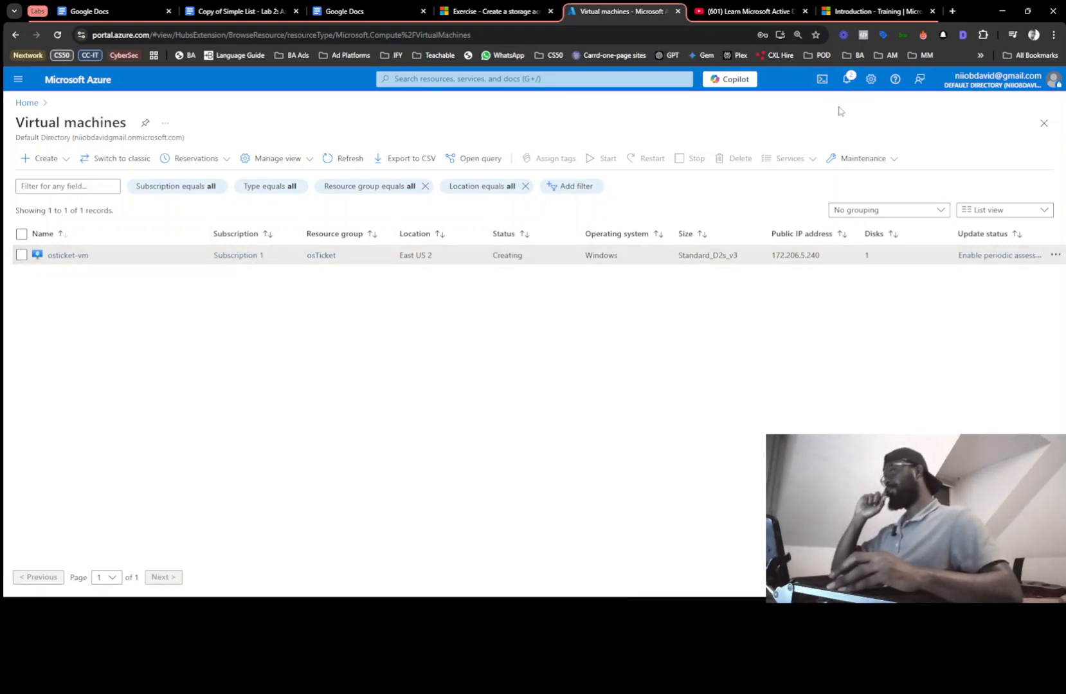
{"action": "left_click", "coordinate": [850, 87]}
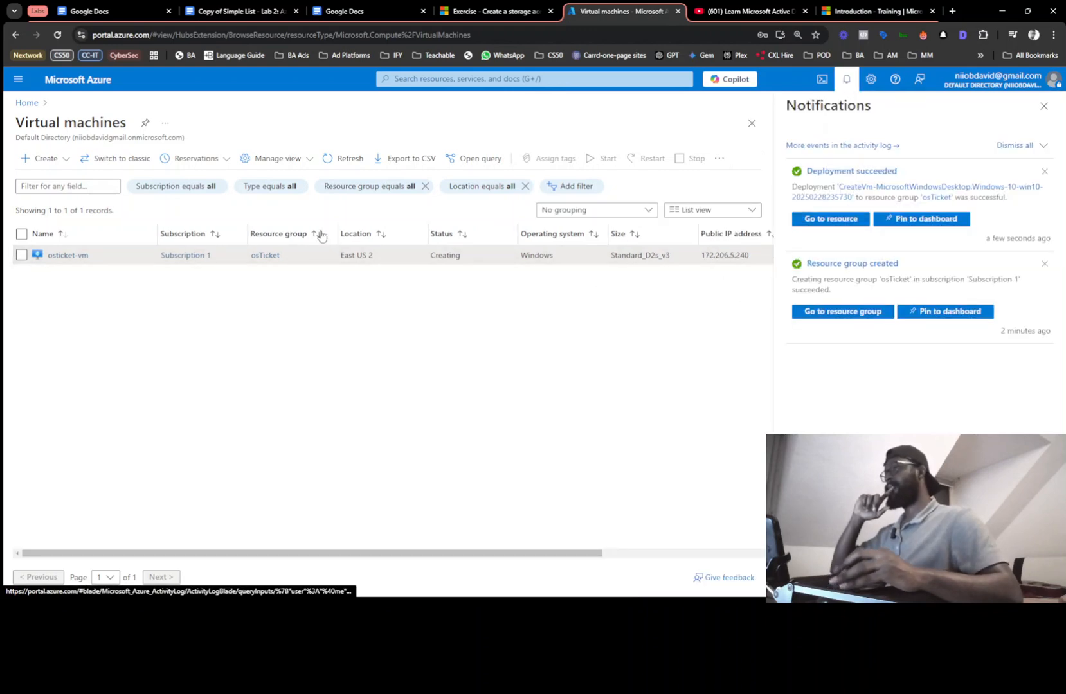
{"action": "left_click", "coordinate": [337, 157]}
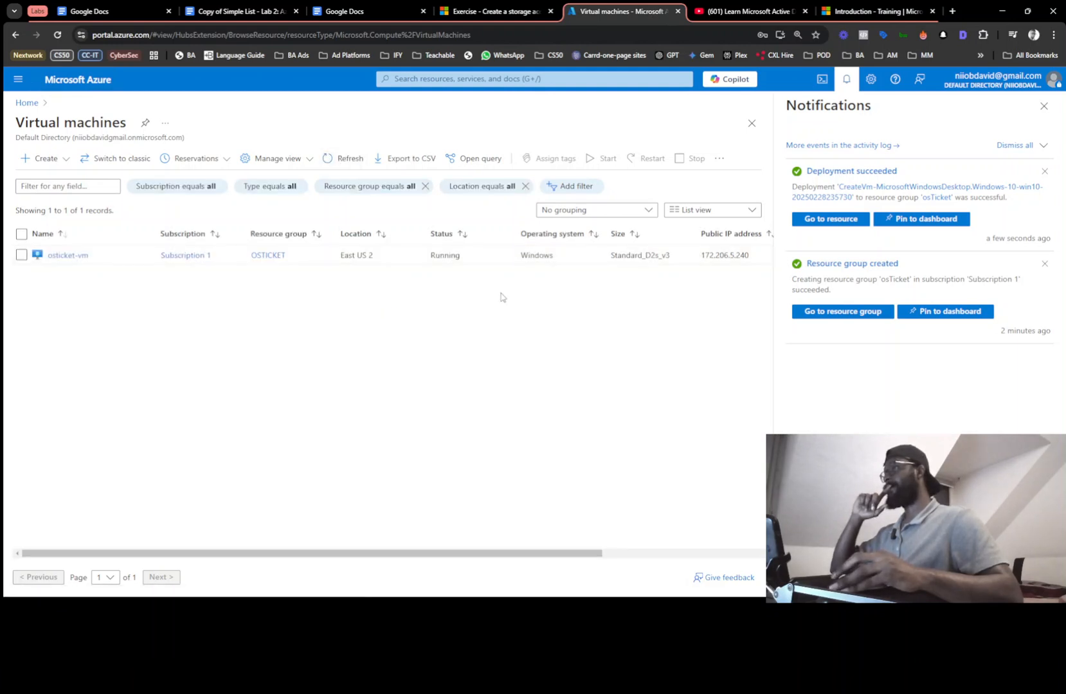
{"action": "left_click", "coordinate": [1044, 106]}
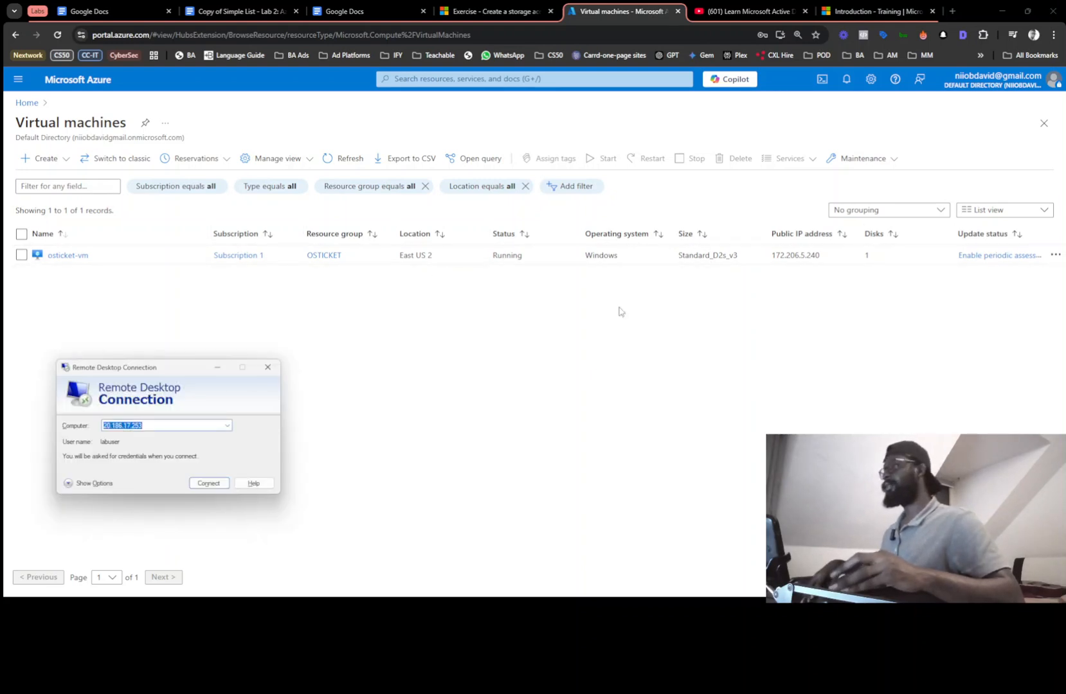
Enter the VM's IP 172.206.5.240 and the lab user name in Remote Desktop Connection
{"action": "double_click", "coordinate": [774, 256]}
{"action": "key", "text": "ctrl+c"}
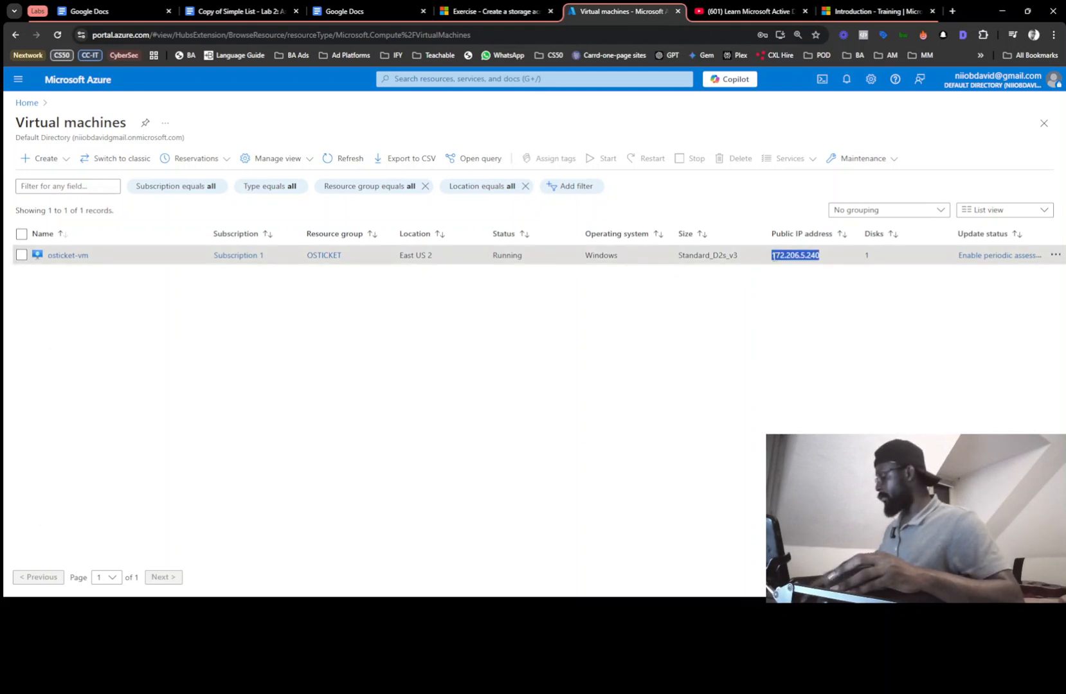
{"action": "key", "text": "alt+Tab"}
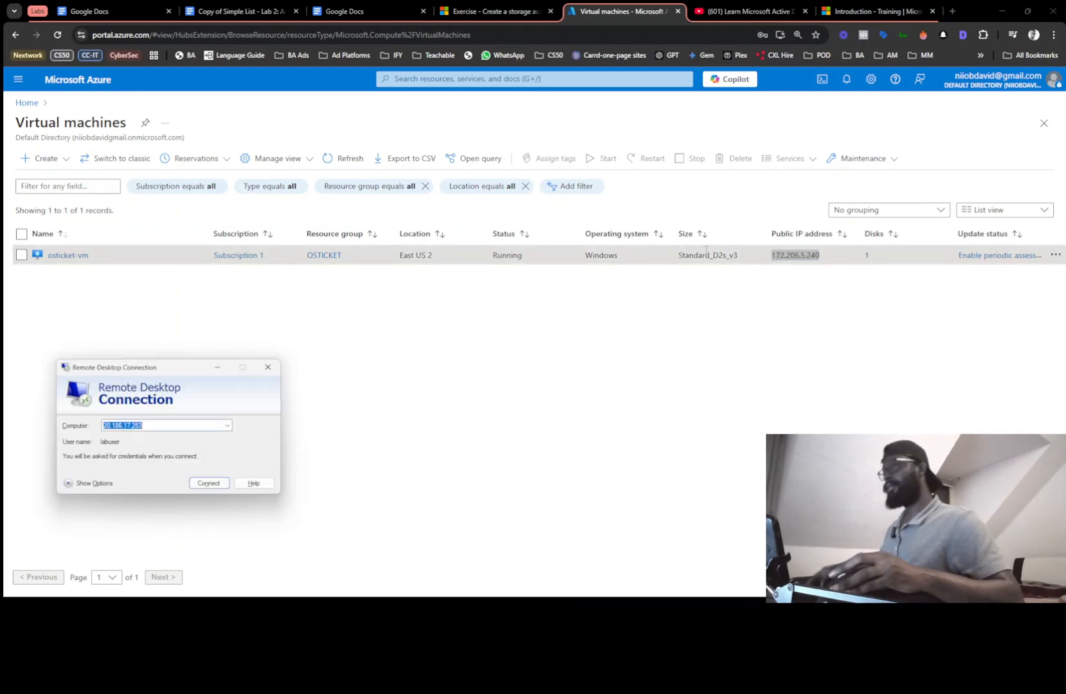
{"action": "left_click", "coordinate": [101, 487]}
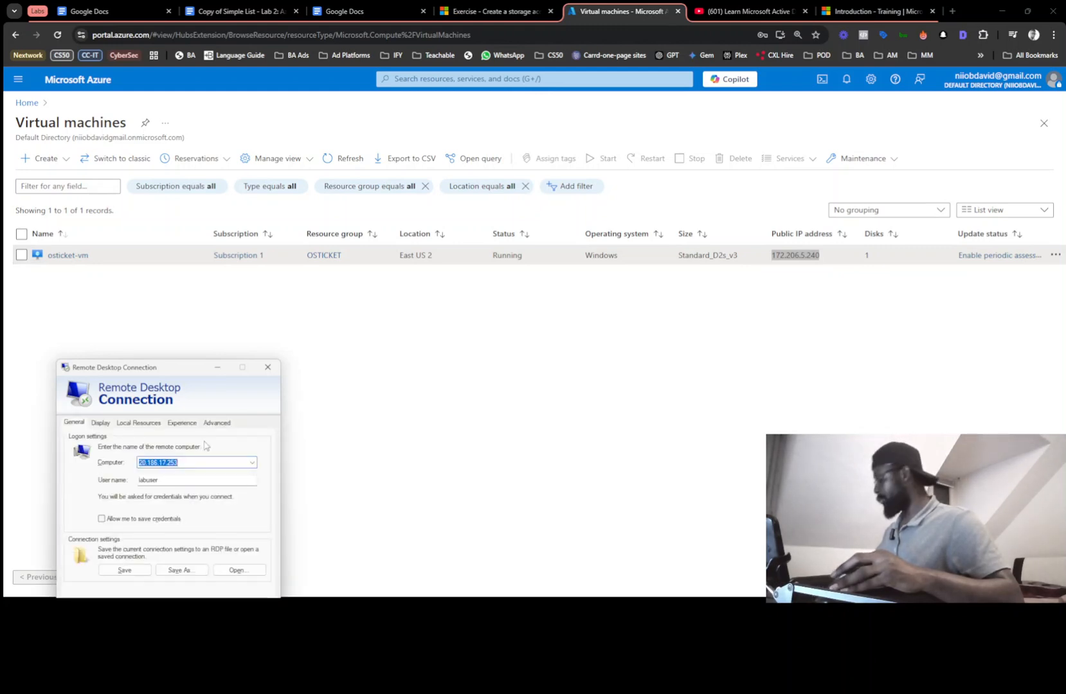
{"action": "key", "text": "ctrl+v"}
{"action": "left_click", "coordinate": [180, 484]}
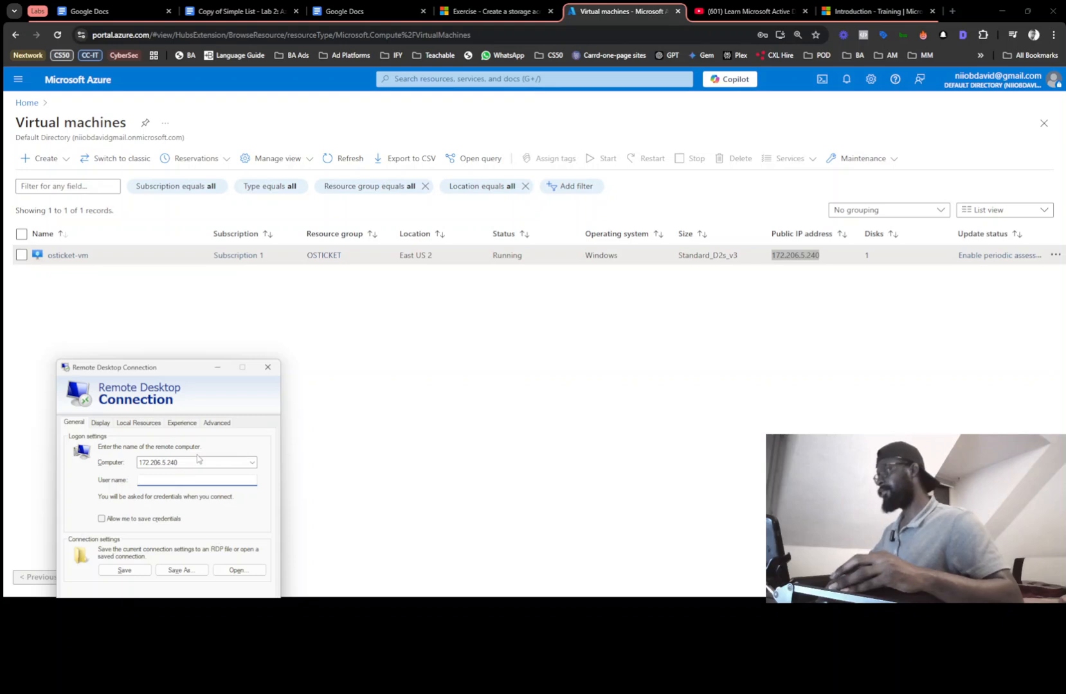
{"action": "key", "text": "super+v"}
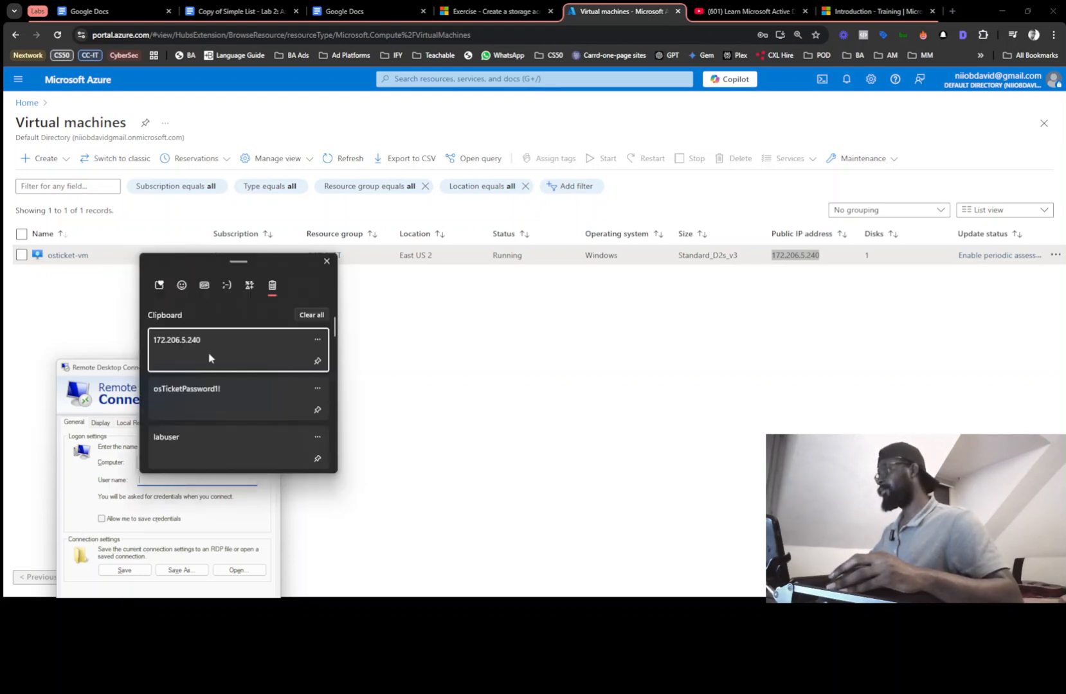
{"action": "left_click", "coordinate": [191, 435]}
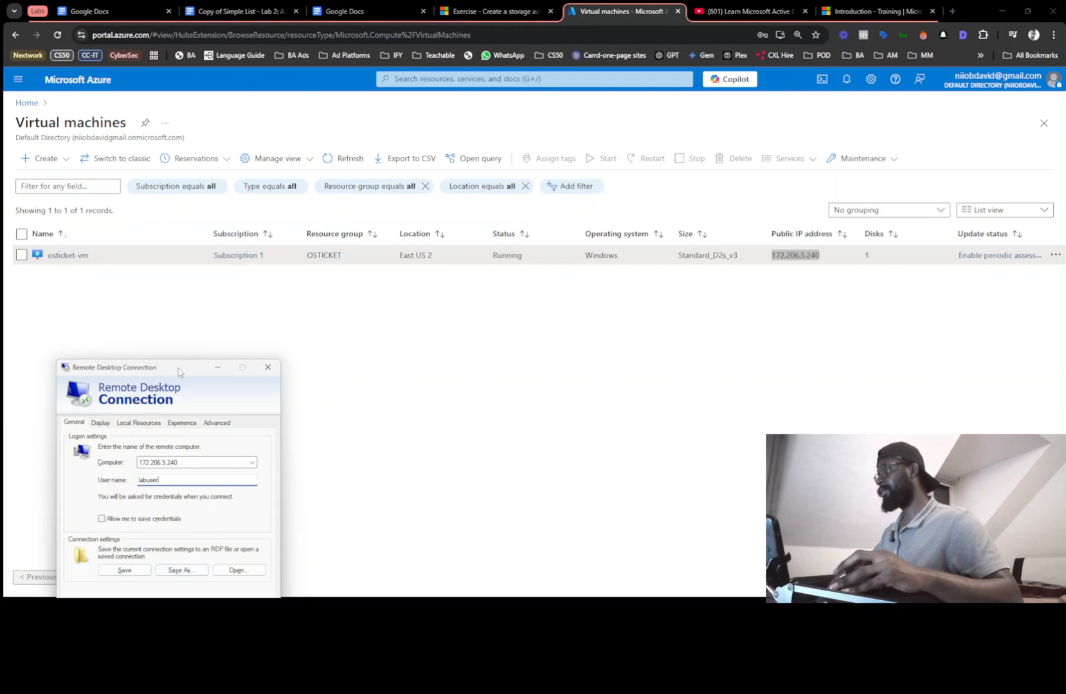
{"action": "left_click_drag", "start_coordinate": [178, 371], "coordinate": [288, 207]}
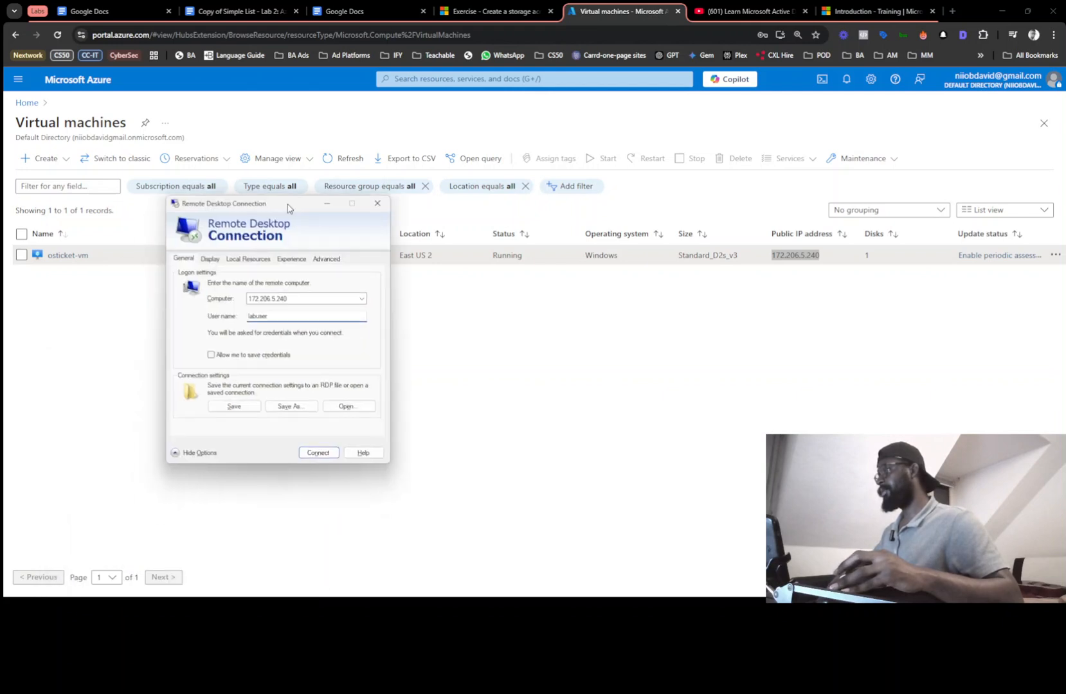
Connect, enter the account password, and accept the remote computer's certificate
{"action": "left_click", "coordinate": [318, 454]}
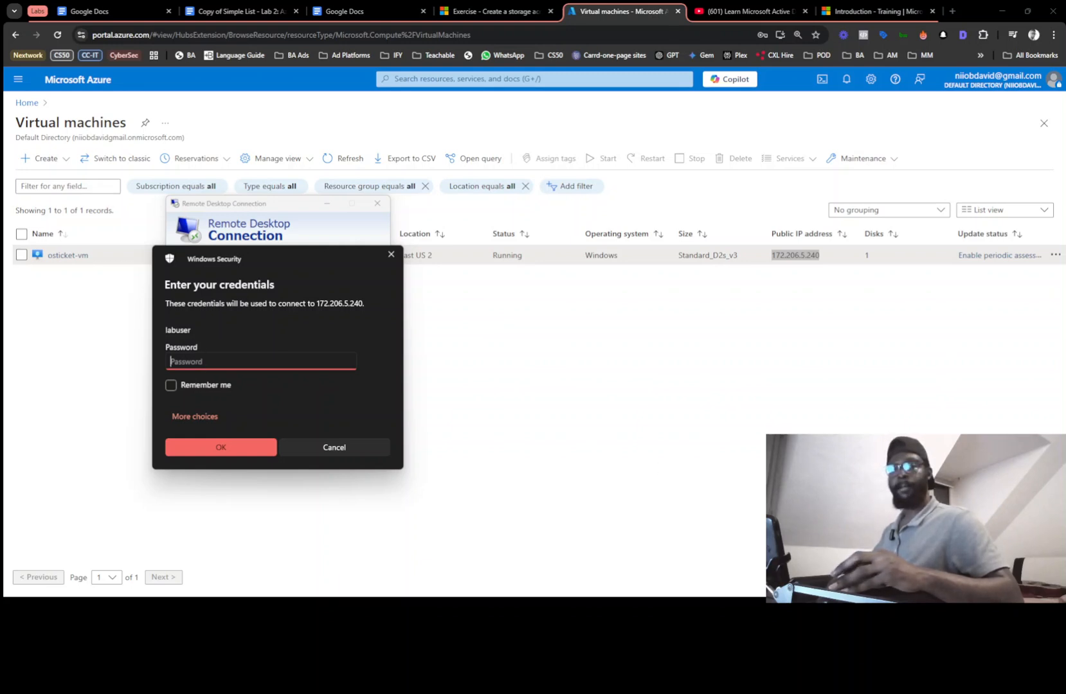
{"action": "key", "text": "ctrl+v"}
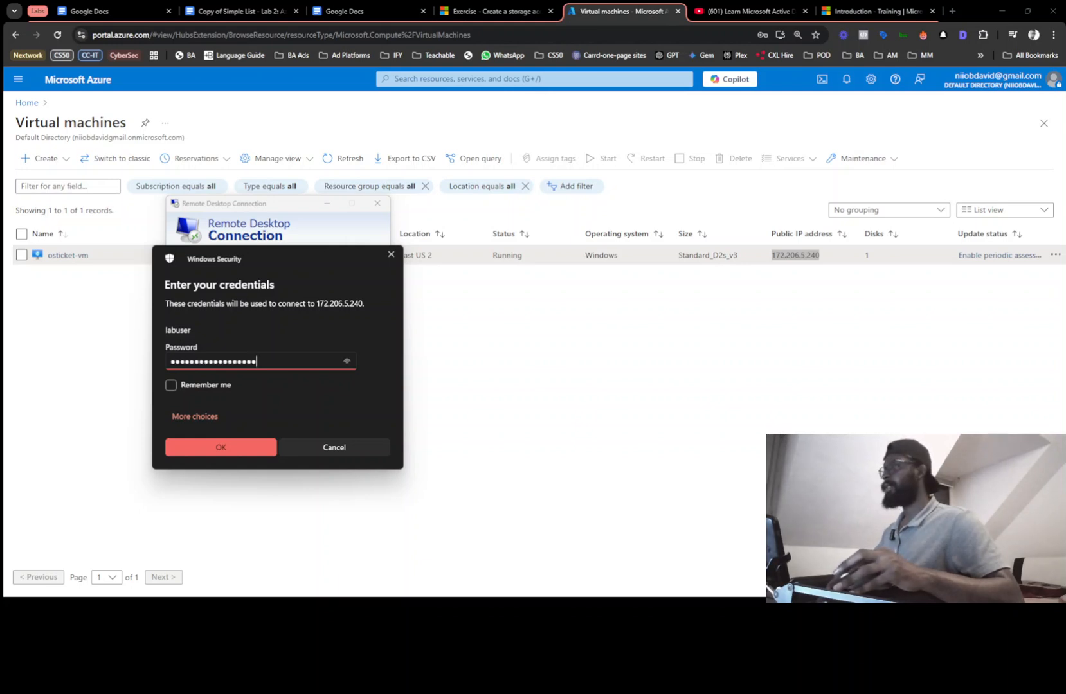
{"action": "left_click", "coordinate": [213, 456]}
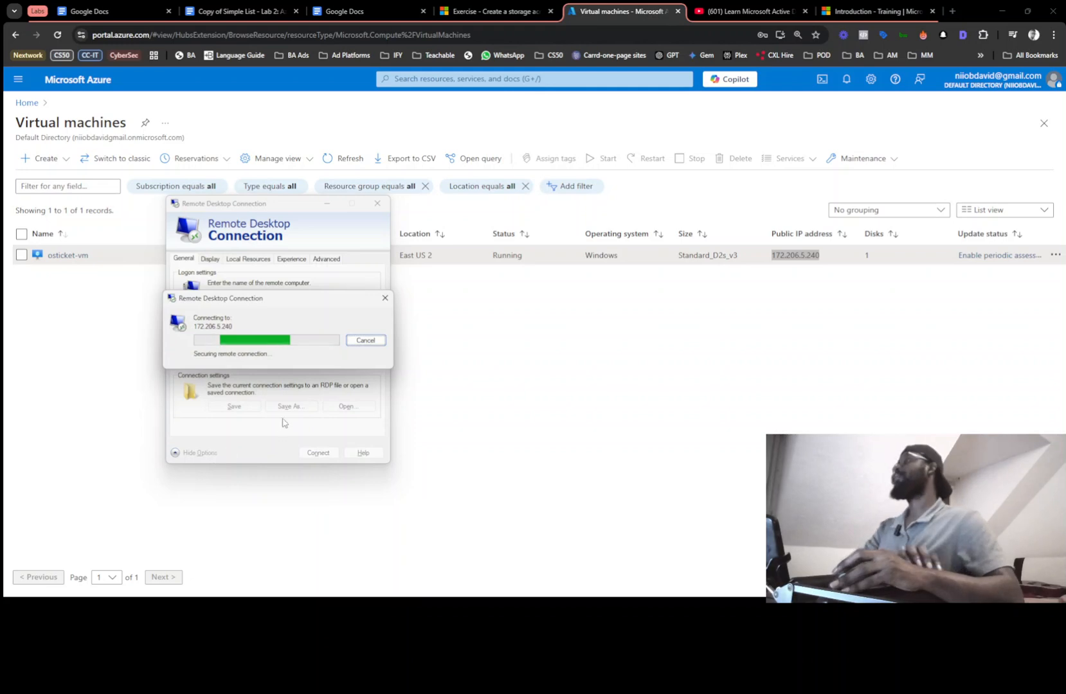
{"action": "left_click", "coordinate": [313, 428]}
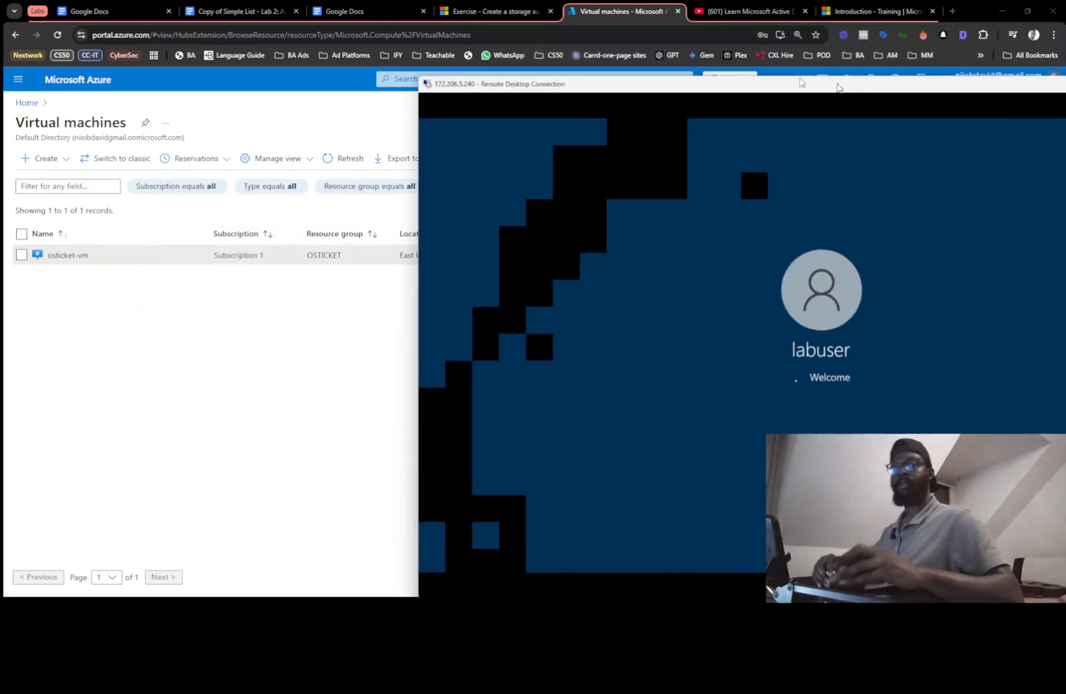
Snap and maximize the remote session so the VM's privacy setup fills the screen
{"action": "left_click_drag", "start_coordinate": [838, 86], "coordinate": [503, 35]}
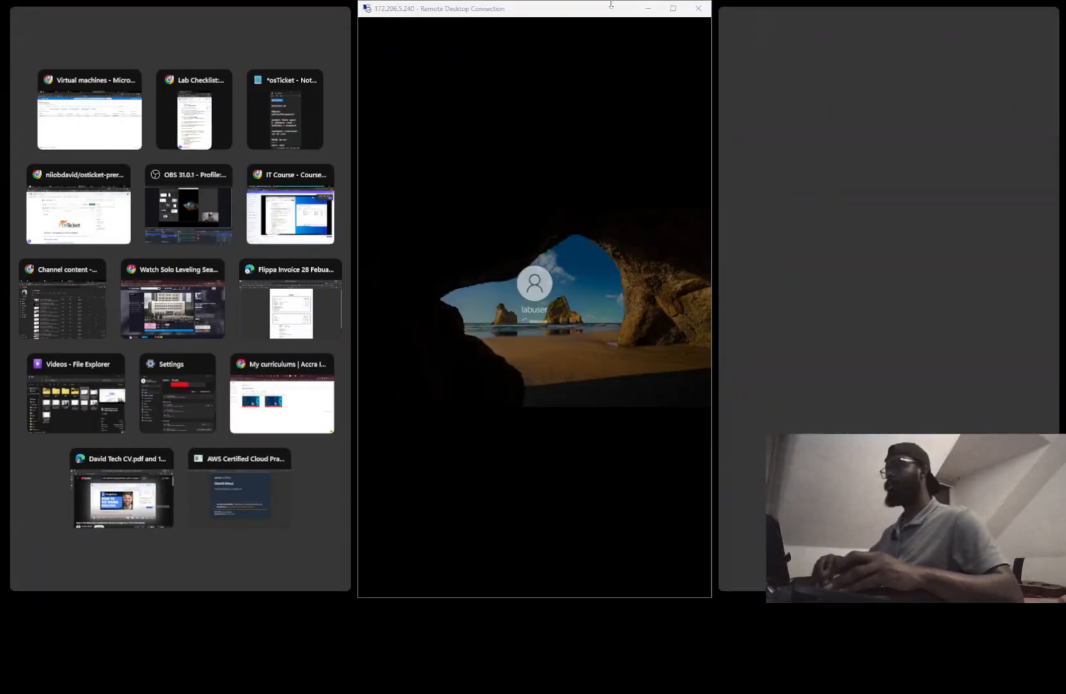
{"action": "left_click", "coordinate": [672, 8]}
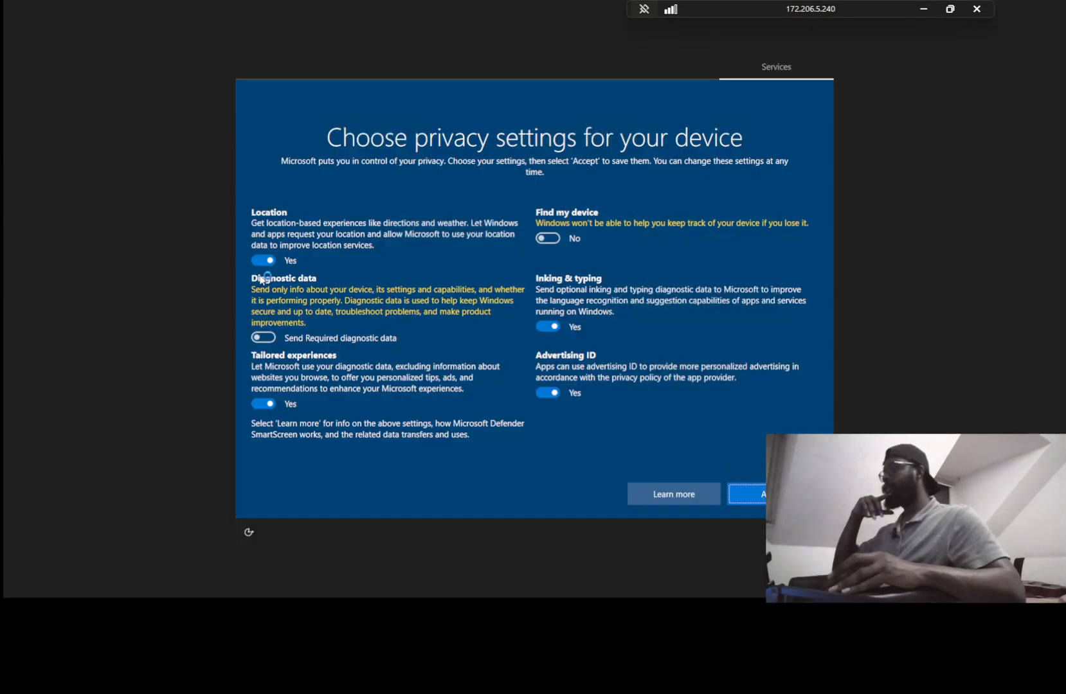
Turn off location, tailored experiences, advertising ID and inking data sharing, then accept
{"action": "left_click", "coordinate": [264, 260]}
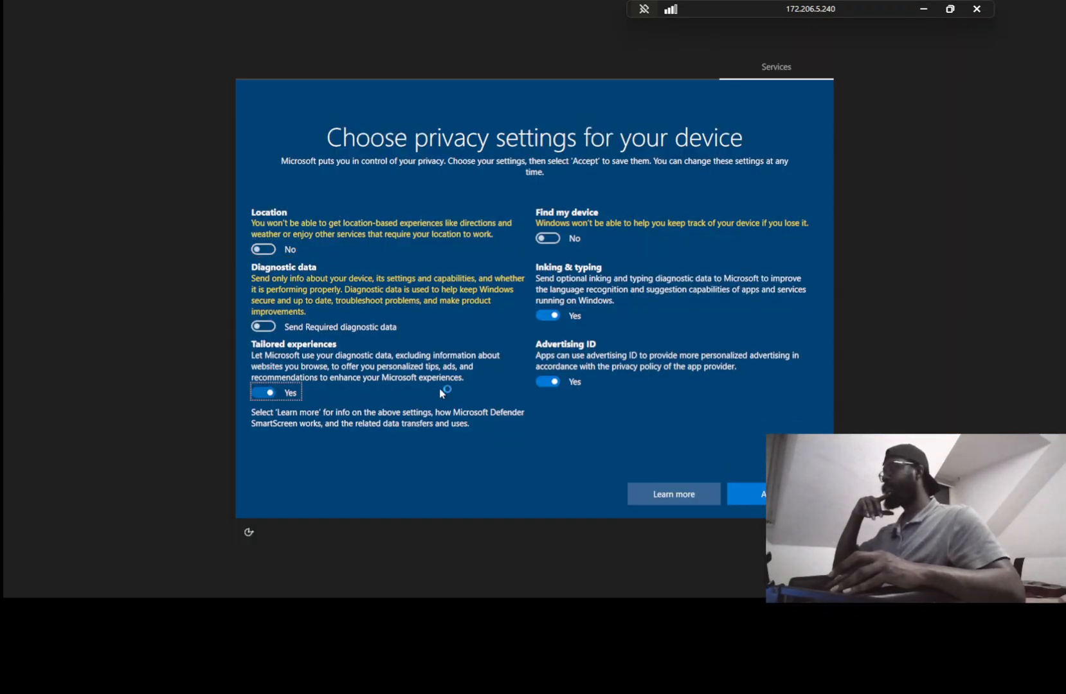
{"action": "left_click", "coordinate": [263, 392]}
{"action": "left_click", "coordinate": [549, 381]}
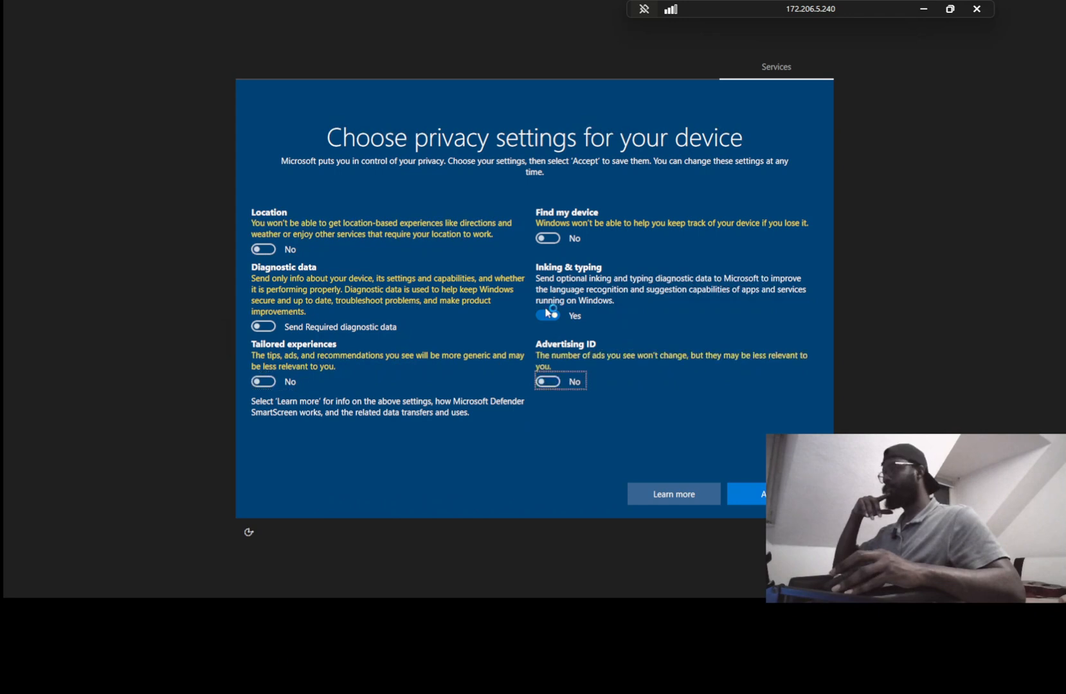
{"action": "left_click", "coordinate": [548, 314]}
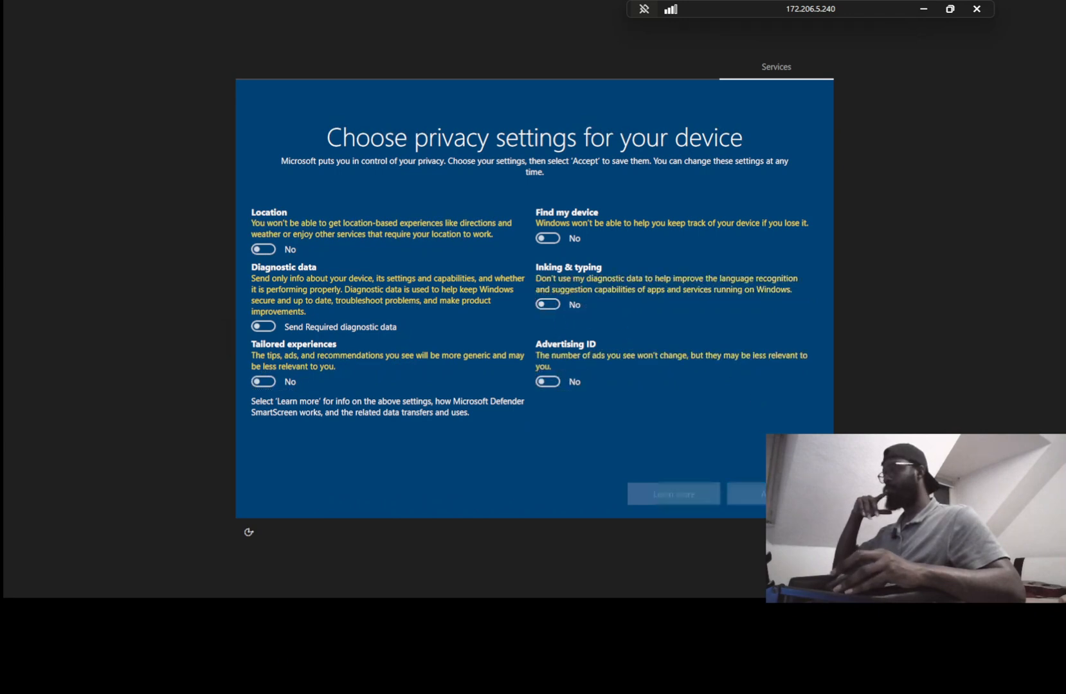
{"action": "left_click", "coordinate": [745, 494]}
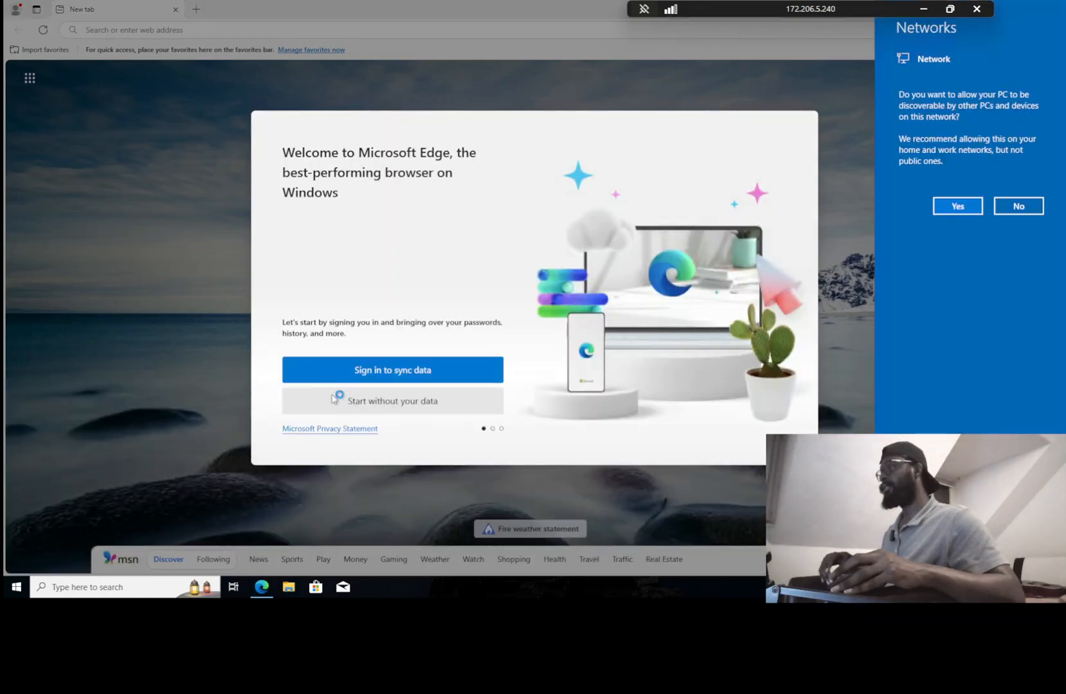
Finish Edge's first-run setup without your data, importing or personalisation, then view the lab checklist
{"action": "left_click", "coordinate": [333, 400]}
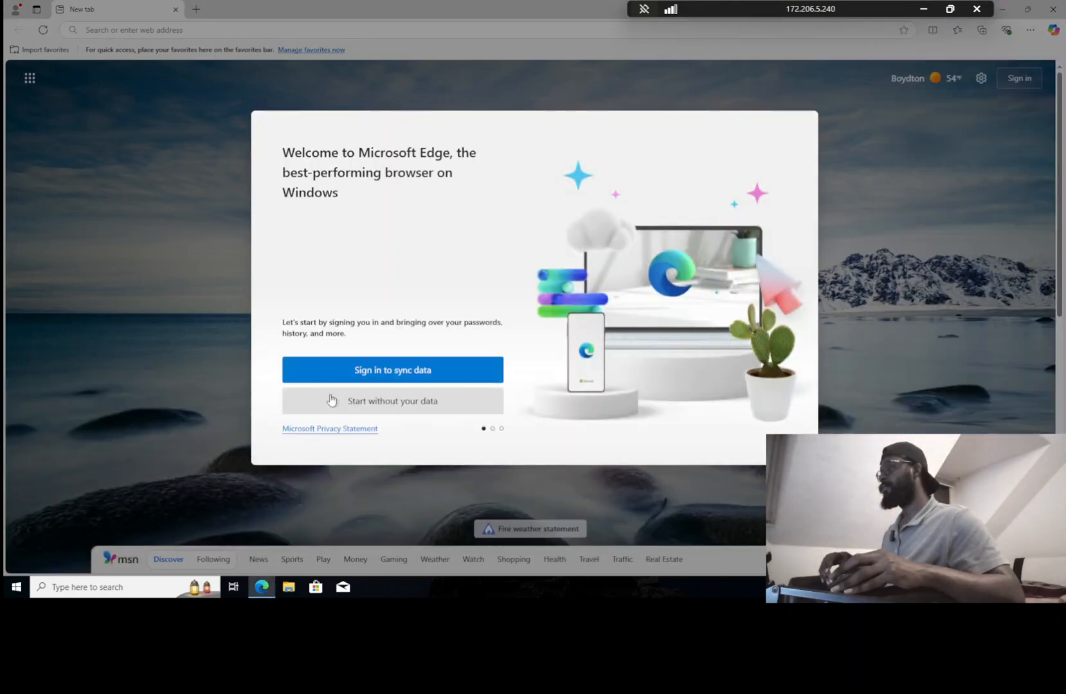
{"action": "left_click", "coordinate": [404, 403]}
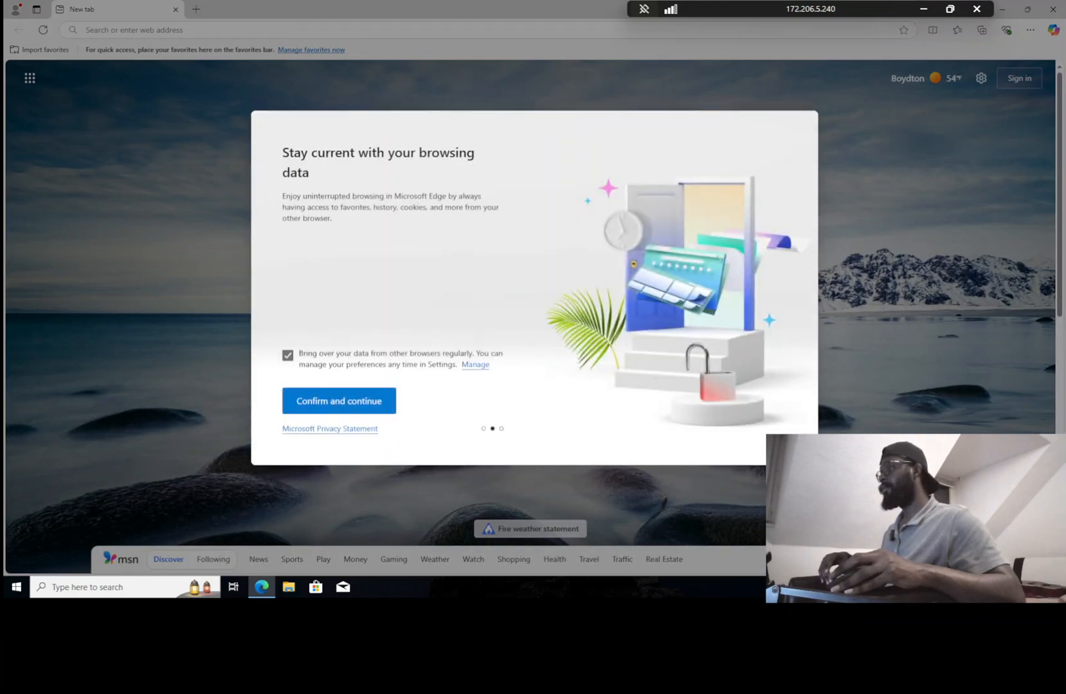
{"action": "left_click", "coordinate": [288, 355]}
{"action": "left_click", "coordinate": [309, 402]}
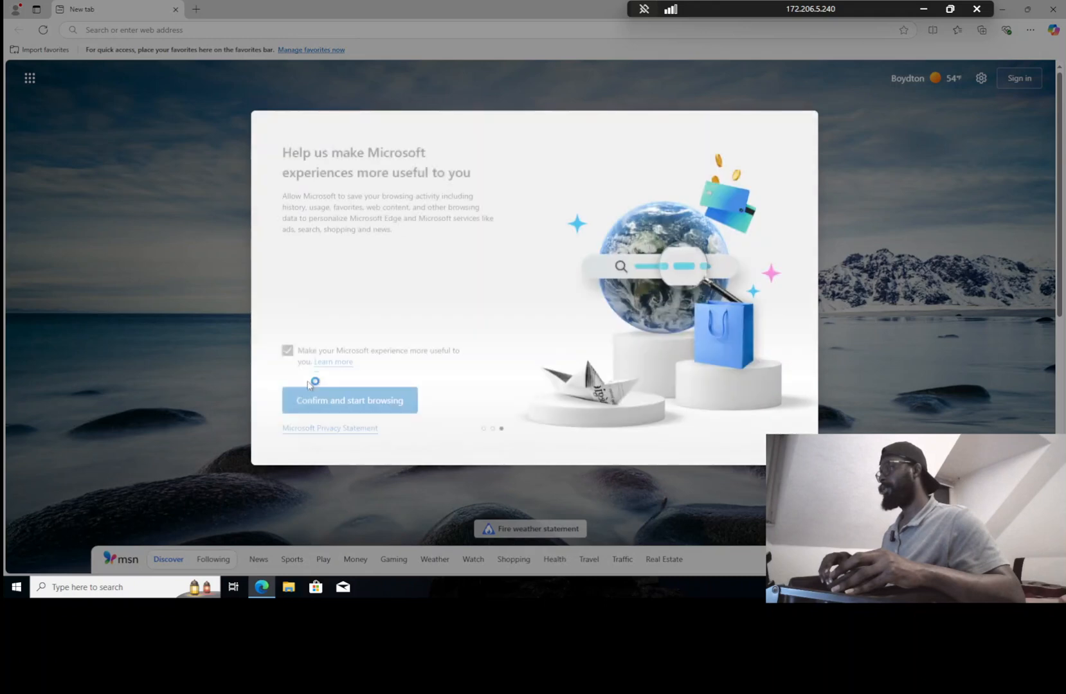
{"action": "left_click", "coordinate": [290, 358]}
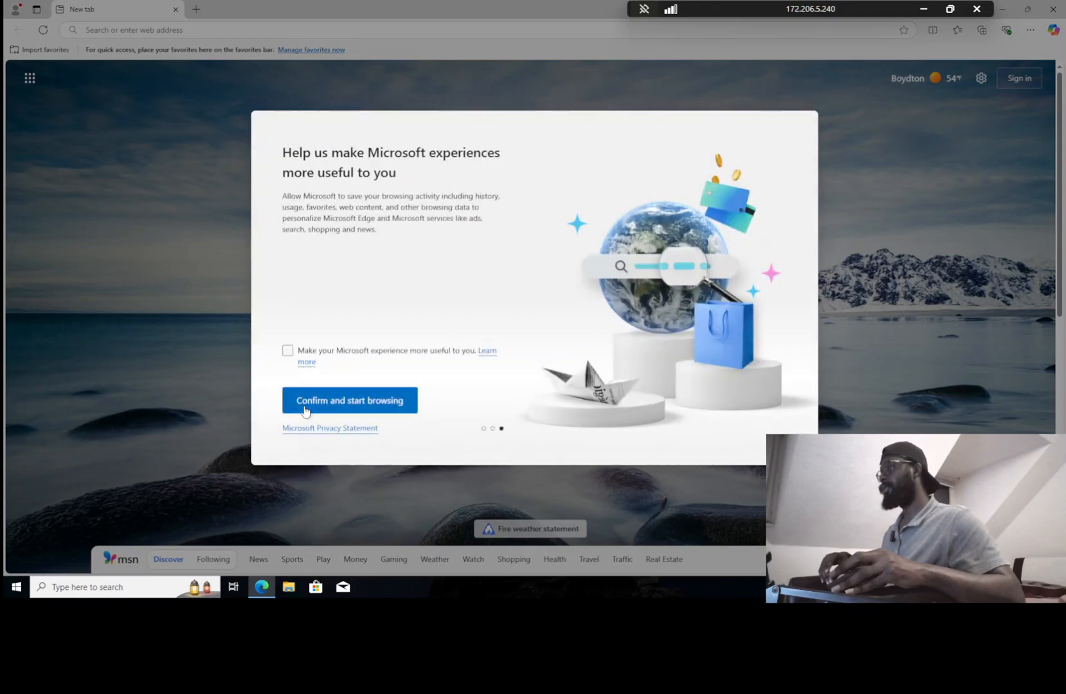
{"action": "left_click", "coordinate": [368, 405]}
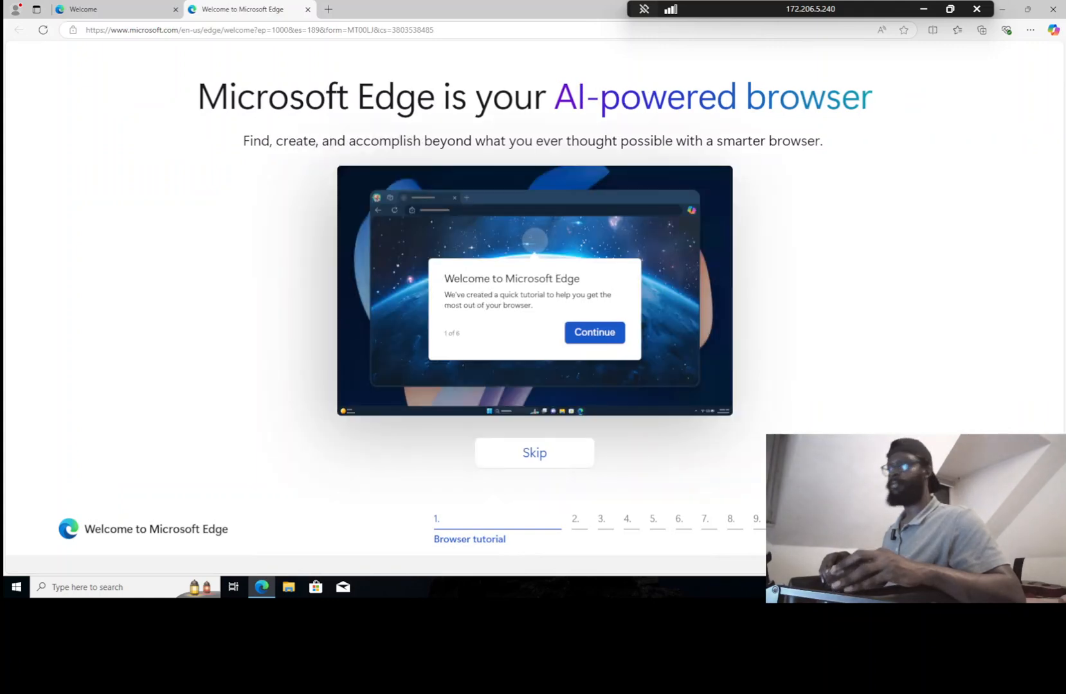
{"action": "key", "text": "alt+Tab"}
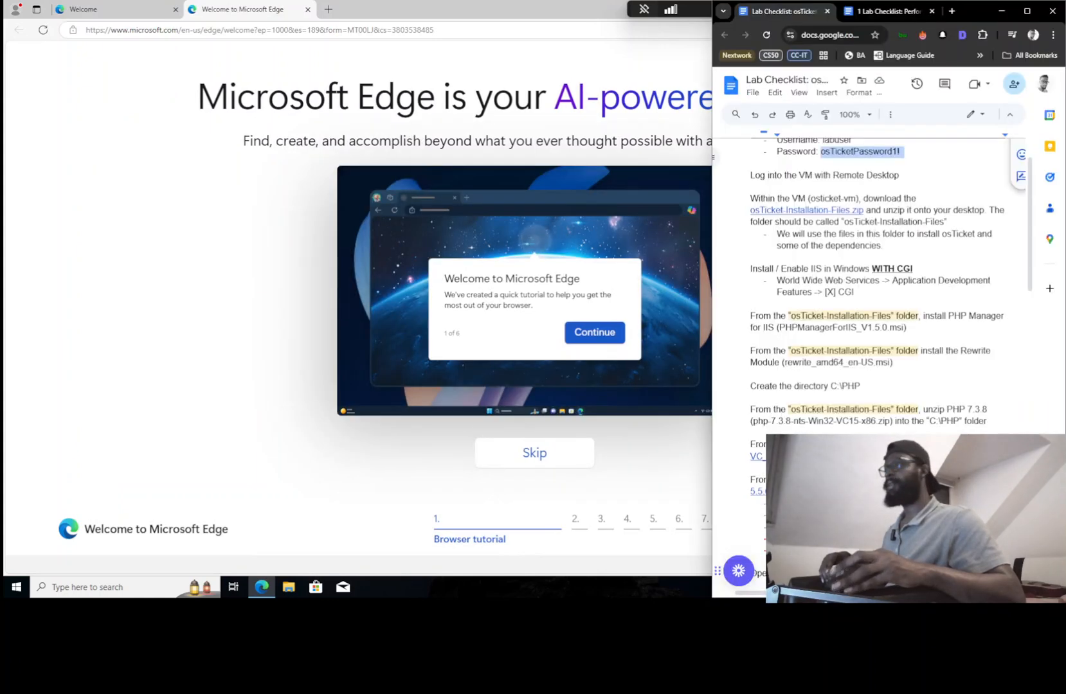
Copy the checklist document's address and load it in the remote browser
{"action": "left_click", "coordinate": [816, 34]}
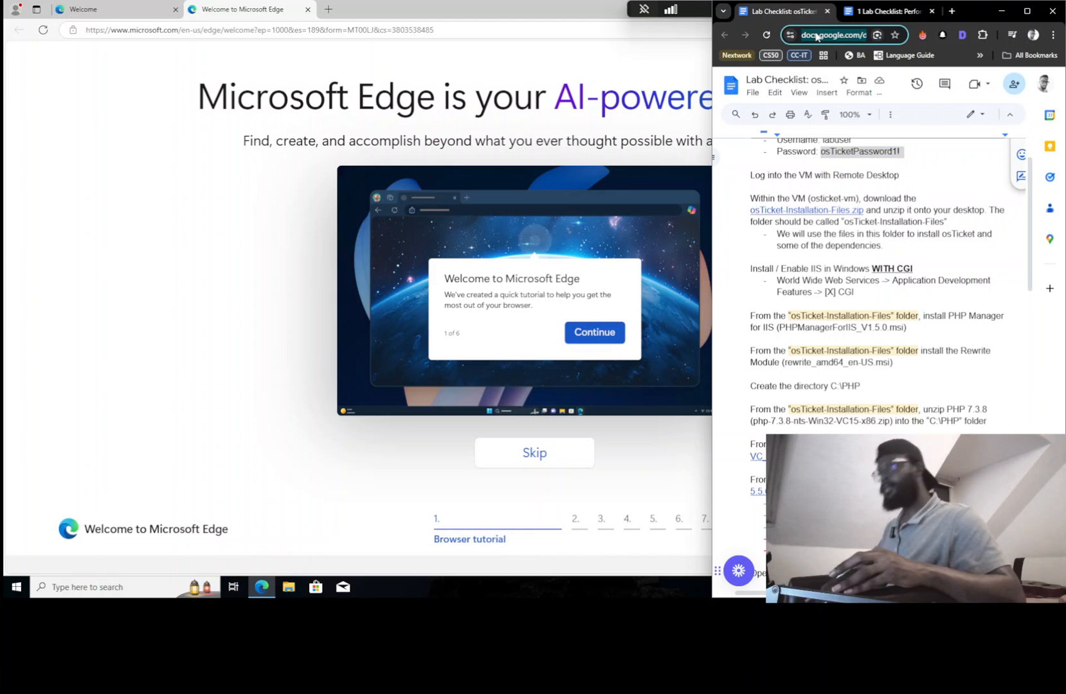
{"action": "left_click", "coordinate": [1012, 89]}
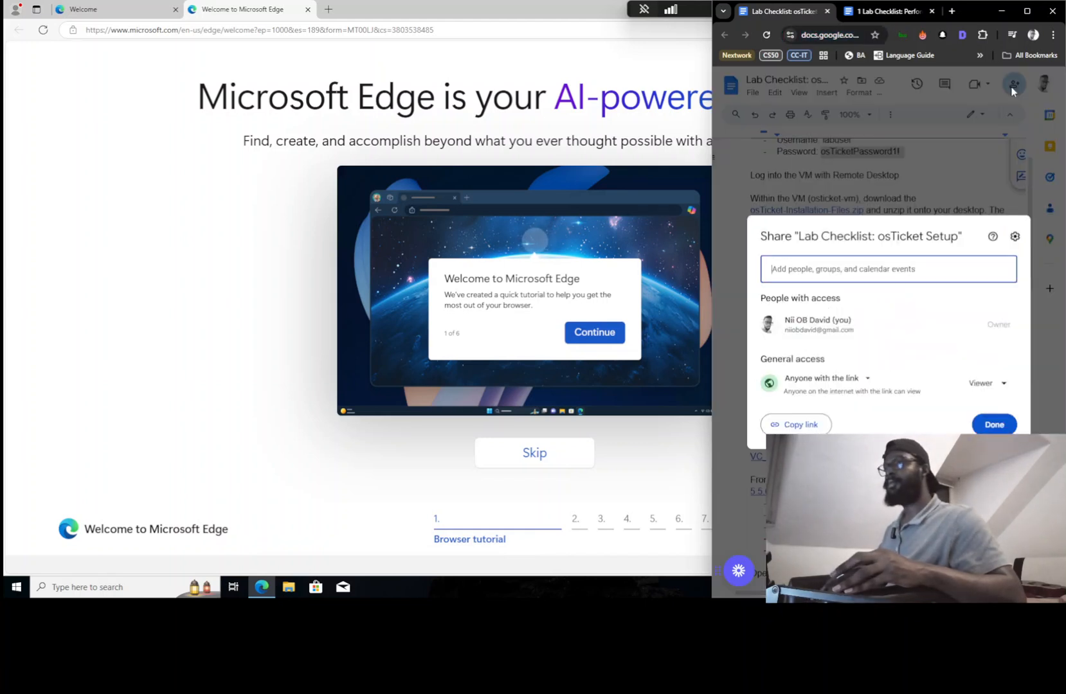
{"action": "left_click", "coordinate": [512, 90]}
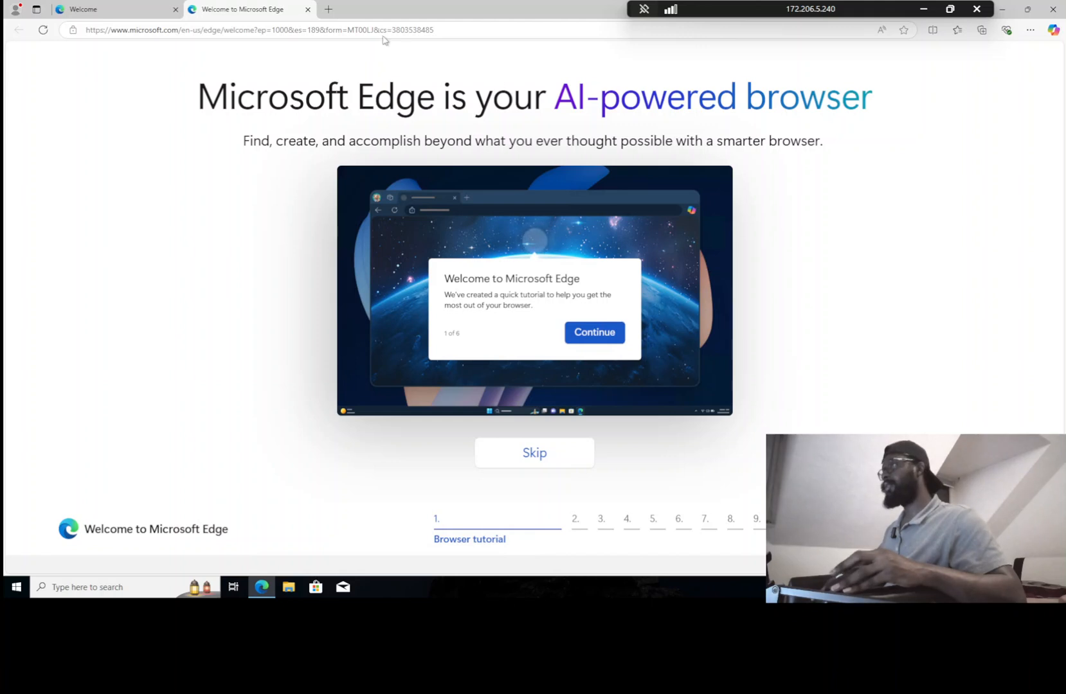
{"action": "left_click", "coordinate": [332, 30]}
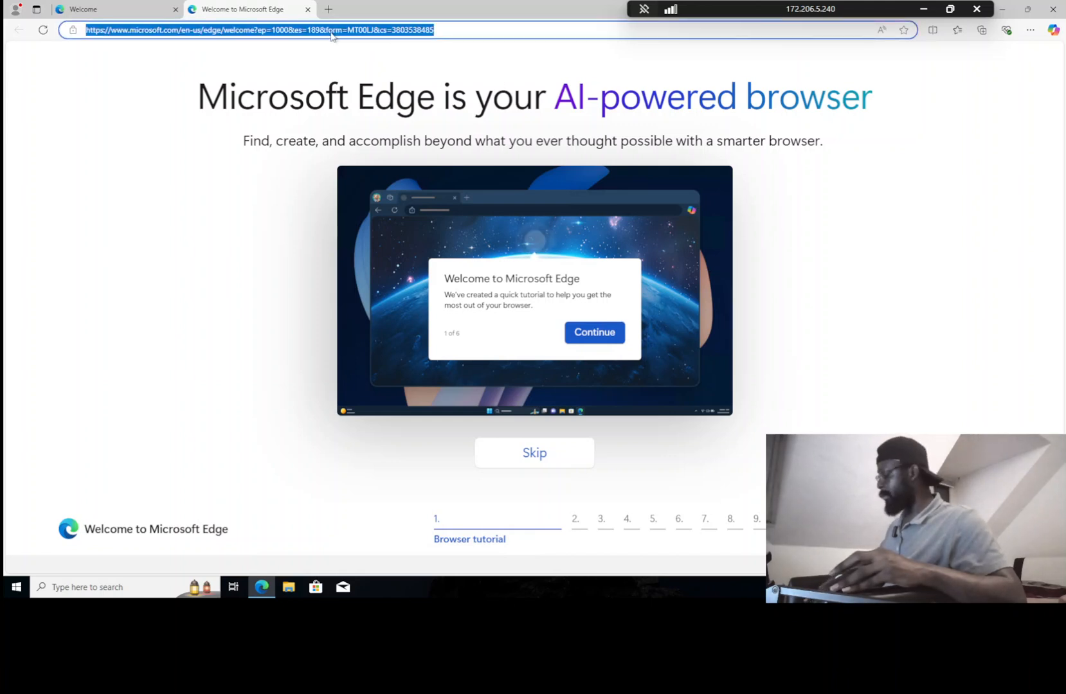
{"action": "key", "text": "Return"}
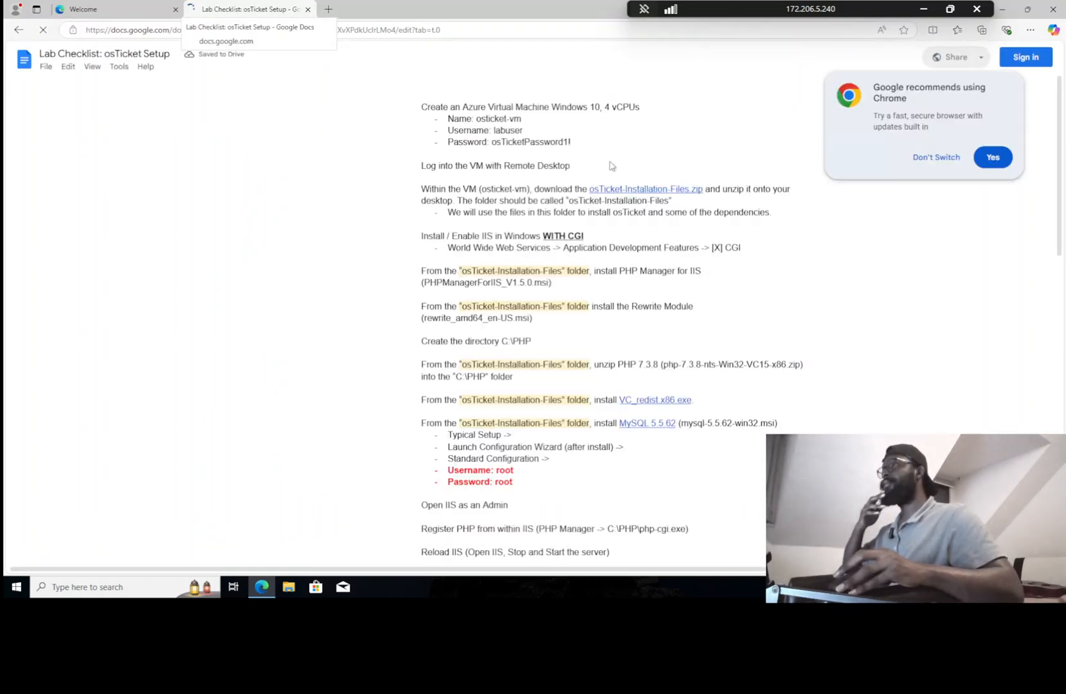
Place the checklist window on the right half with Edge Welcome beside it
{"action": "left_click_drag", "start_coordinate": [250, 9], "coordinate": [609, 158]}
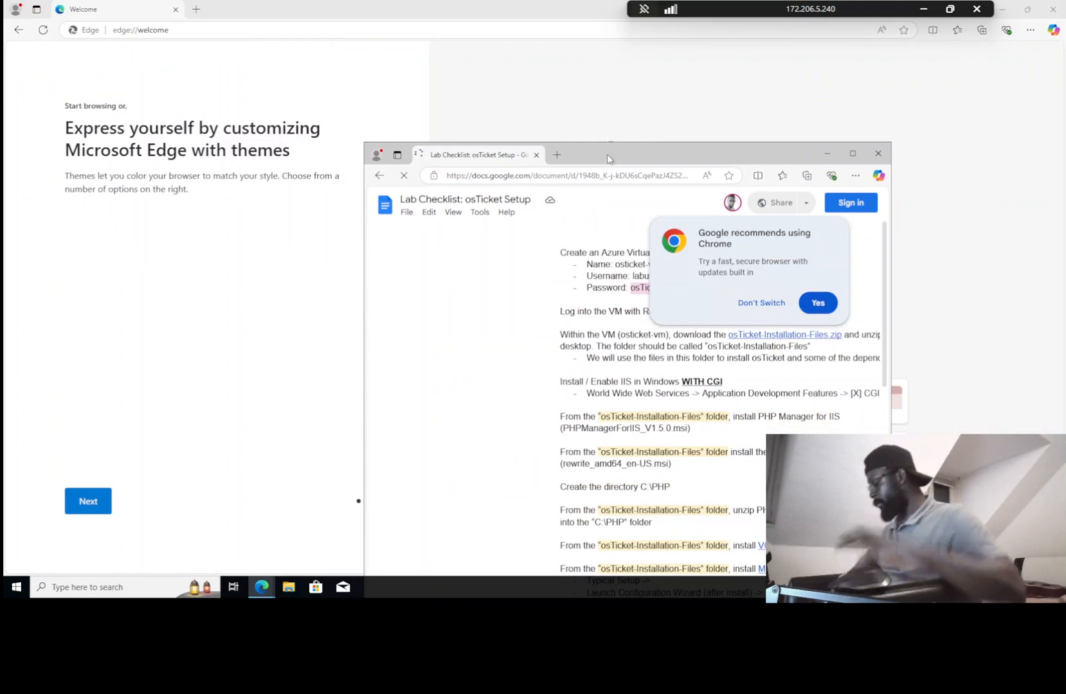
{"action": "key", "text": "super+Right"}
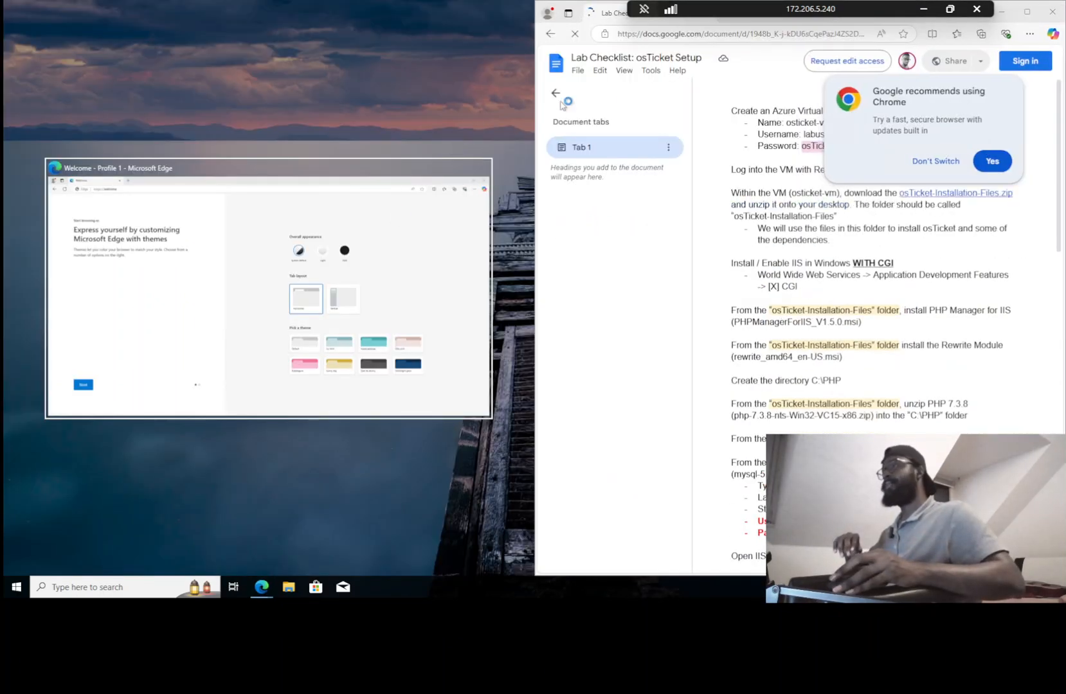
{"action": "key", "text": "Return"}
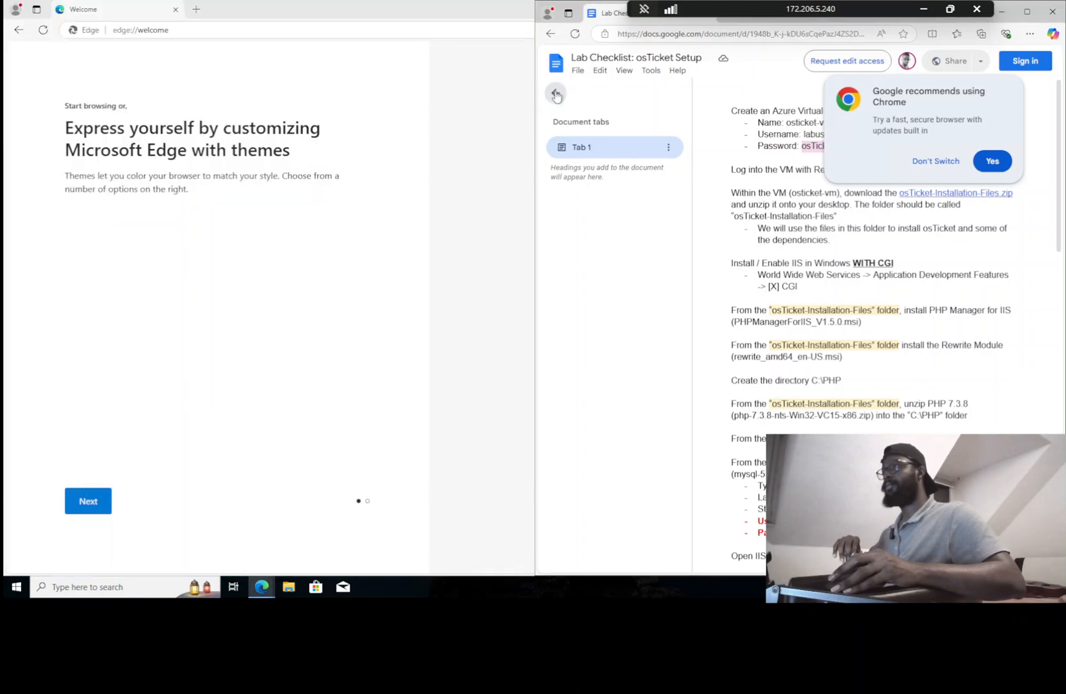
{"action": "left_click", "coordinate": [556, 96]}
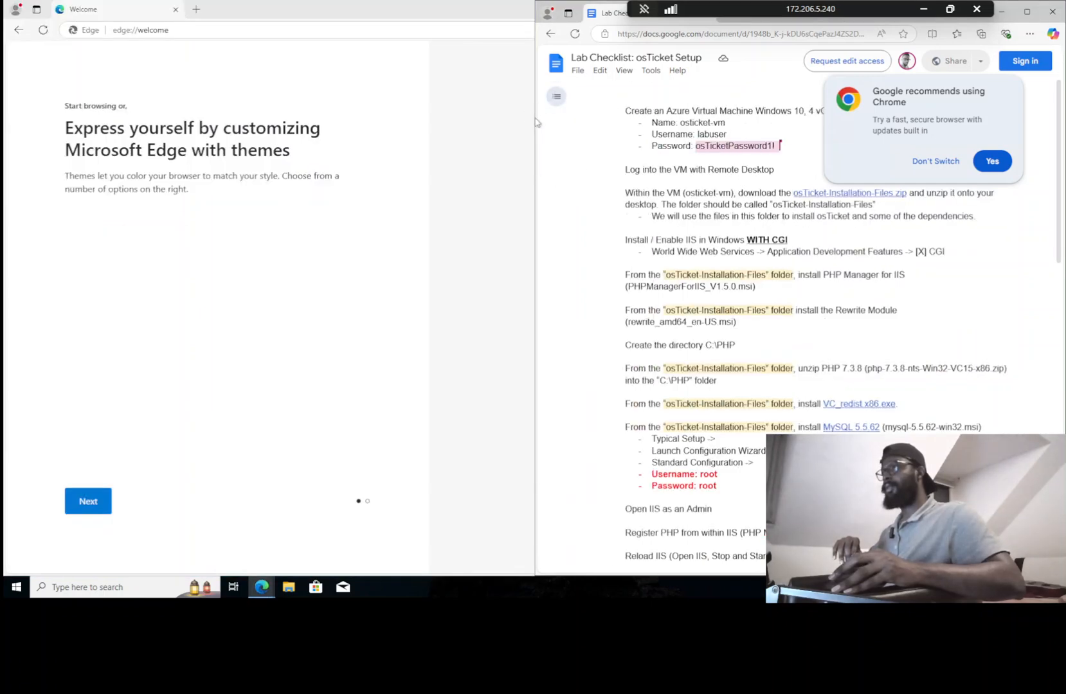
{"action": "left_click_drag", "start_coordinate": [533, 118], "coordinate": [734, 119]}
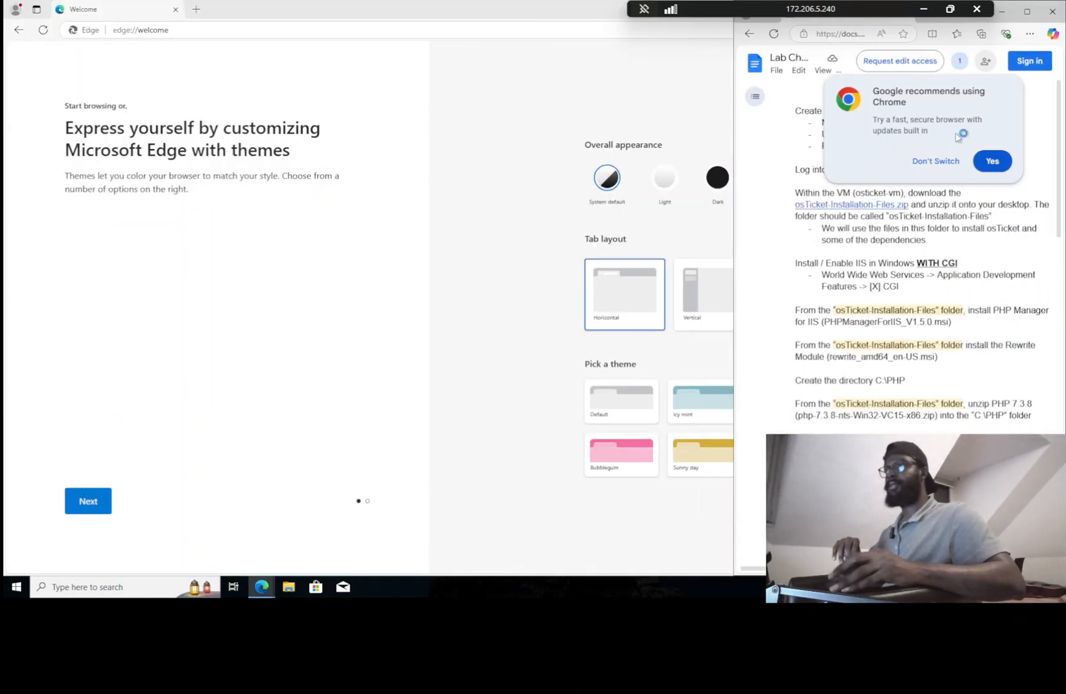
Dismiss the Chrome recommendation, widen Edge, and skip Edge's first-run setup
{"action": "left_click", "coordinate": [929, 162]}
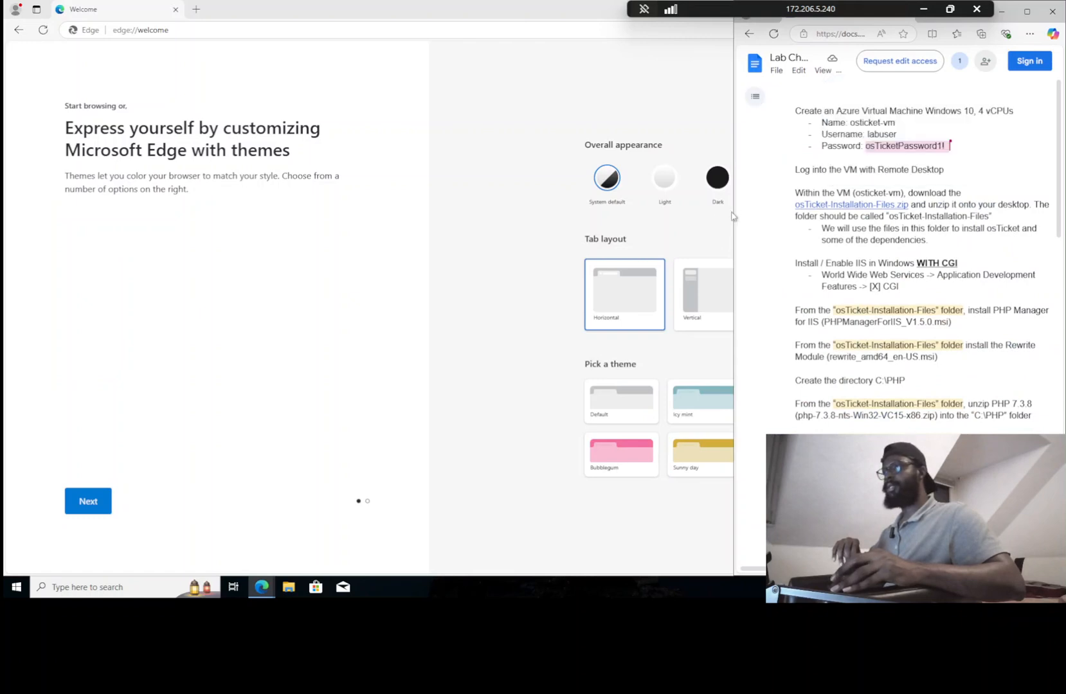
{"action": "left_click_drag", "start_coordinate": [734, 211], "coordinate": [765, 215]}
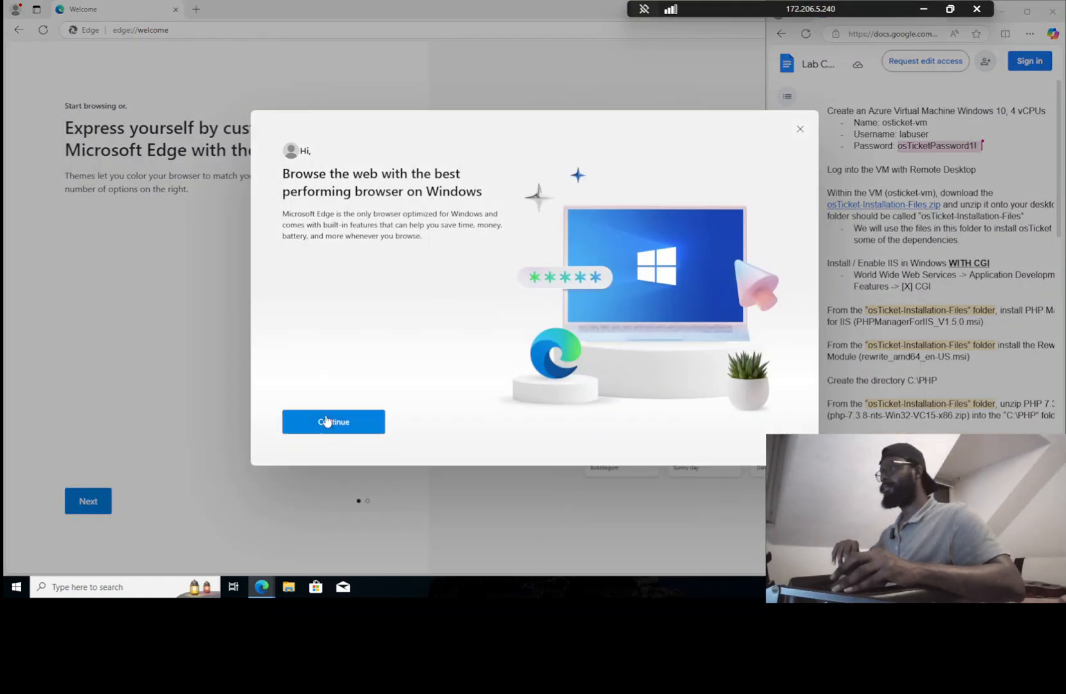
{"action": "left_click", "coordinate": [1052, 12]}
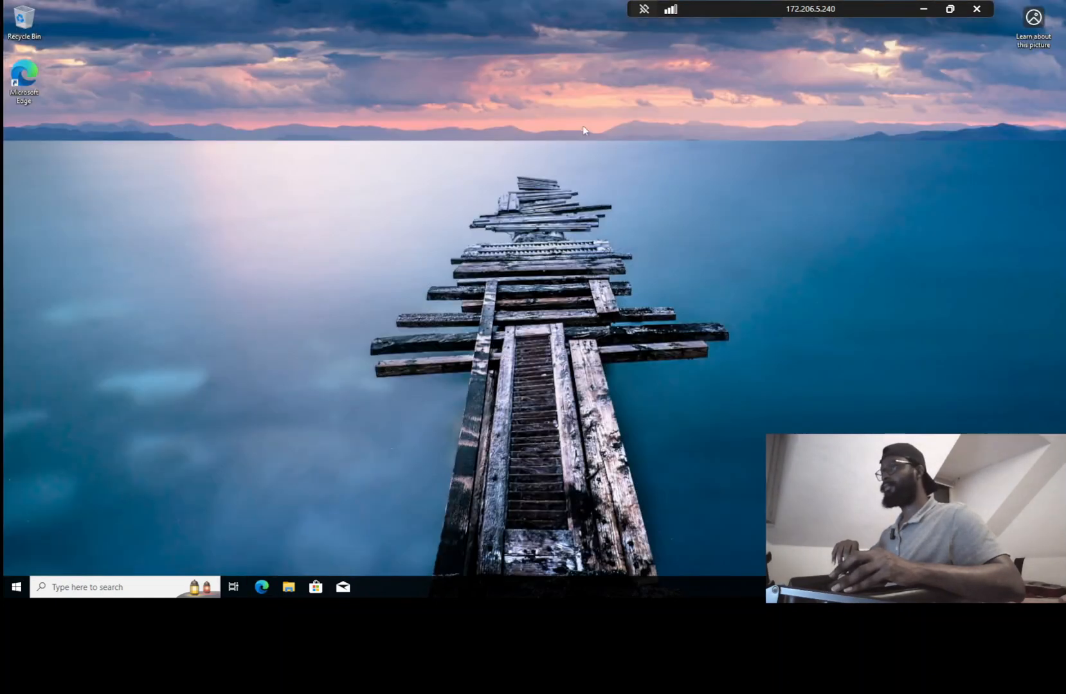
Launch a new Edge window in the VM and reopen the lab checklist document
{"action": "left_click", "coordinate": [260, 586]}
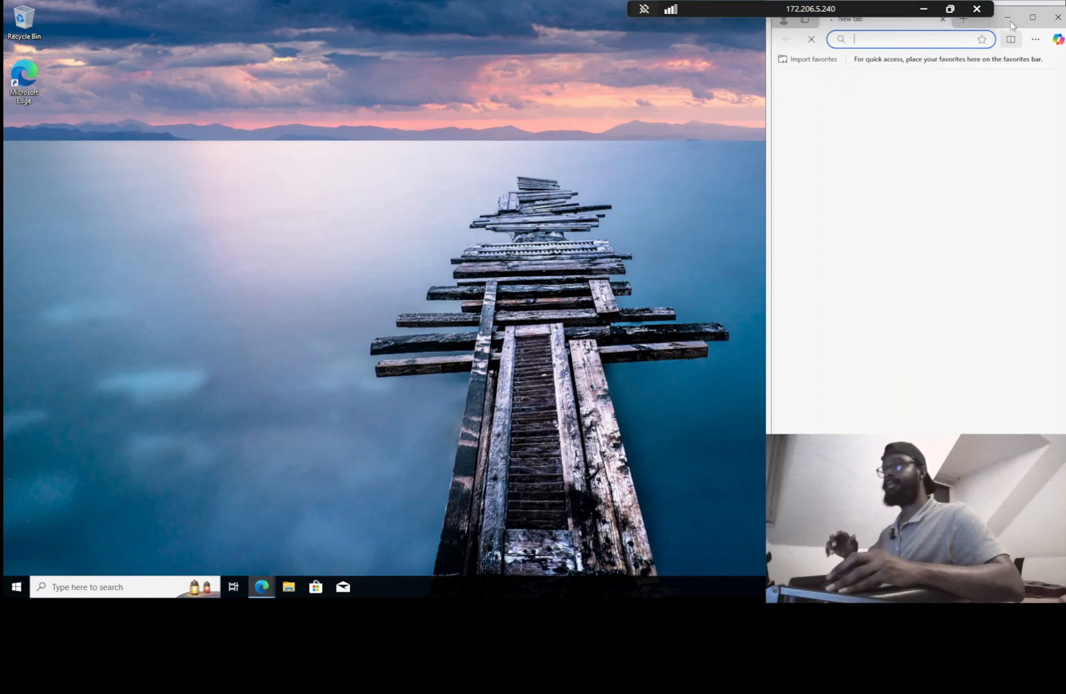
{"action": "left_click_drag", "start_coordinate": [985, 27], "coordinate": [670, 149]}
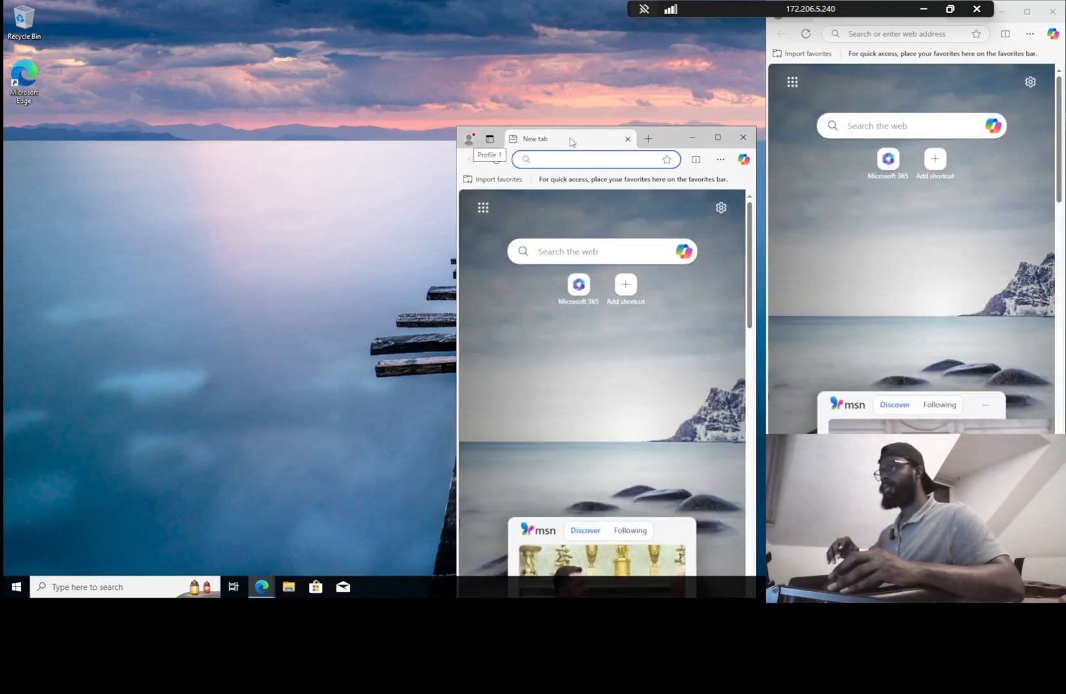
{"action": "left_click", "coordinate": [868, 38]}
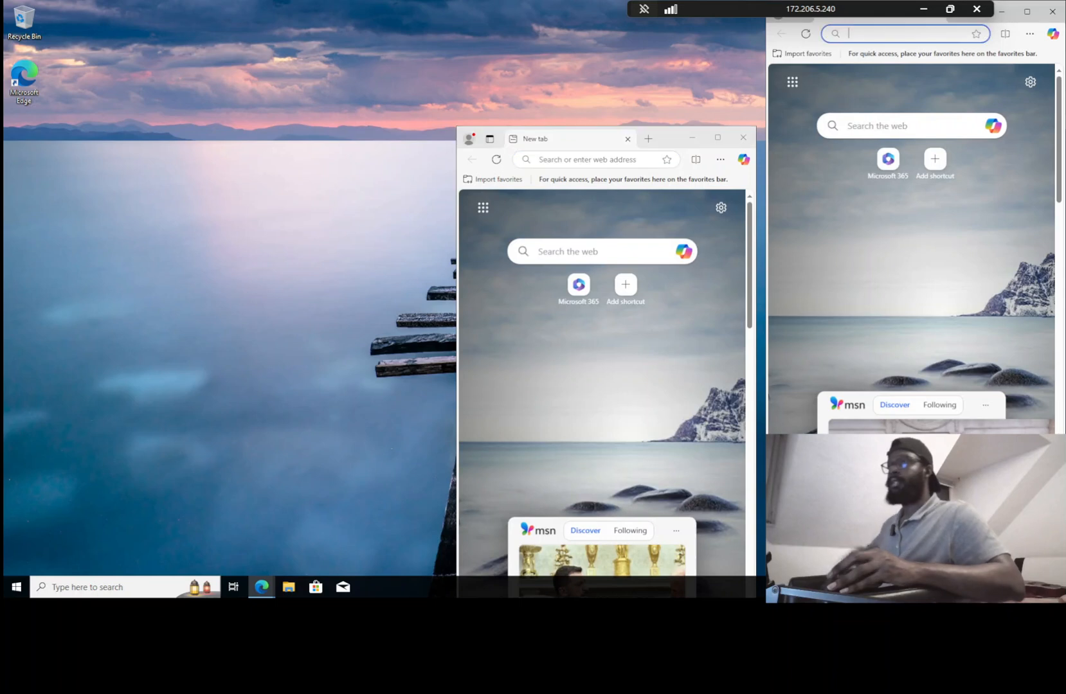
{"action": "key", "text": "ctrl+v"}
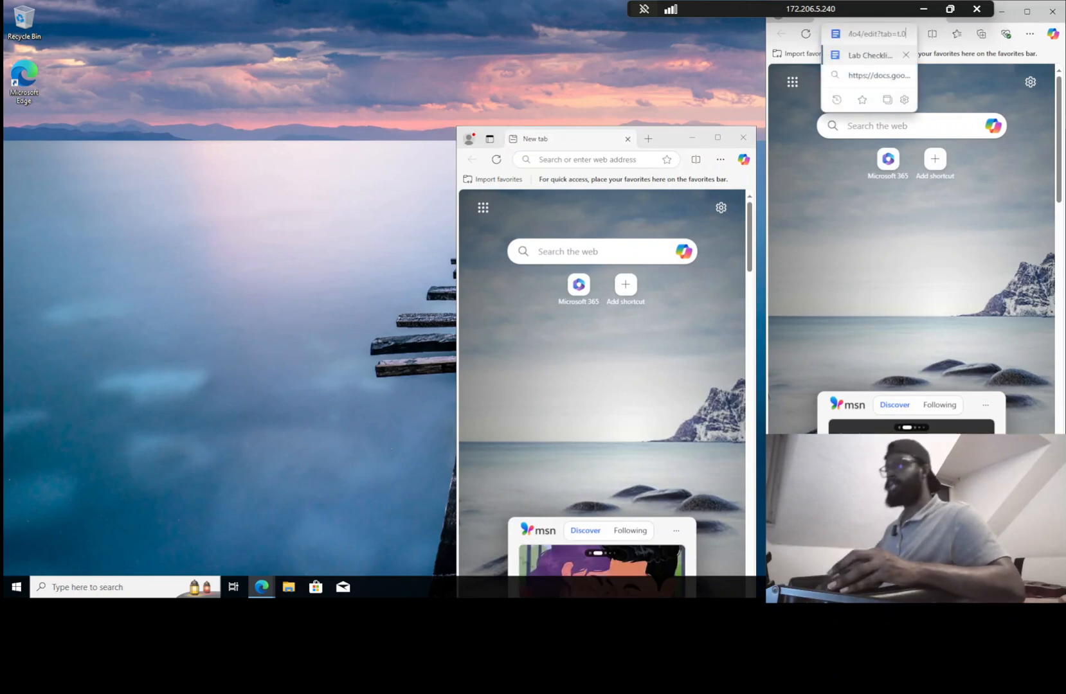
{"action": "left_click", "coordinate": [894, 60]}
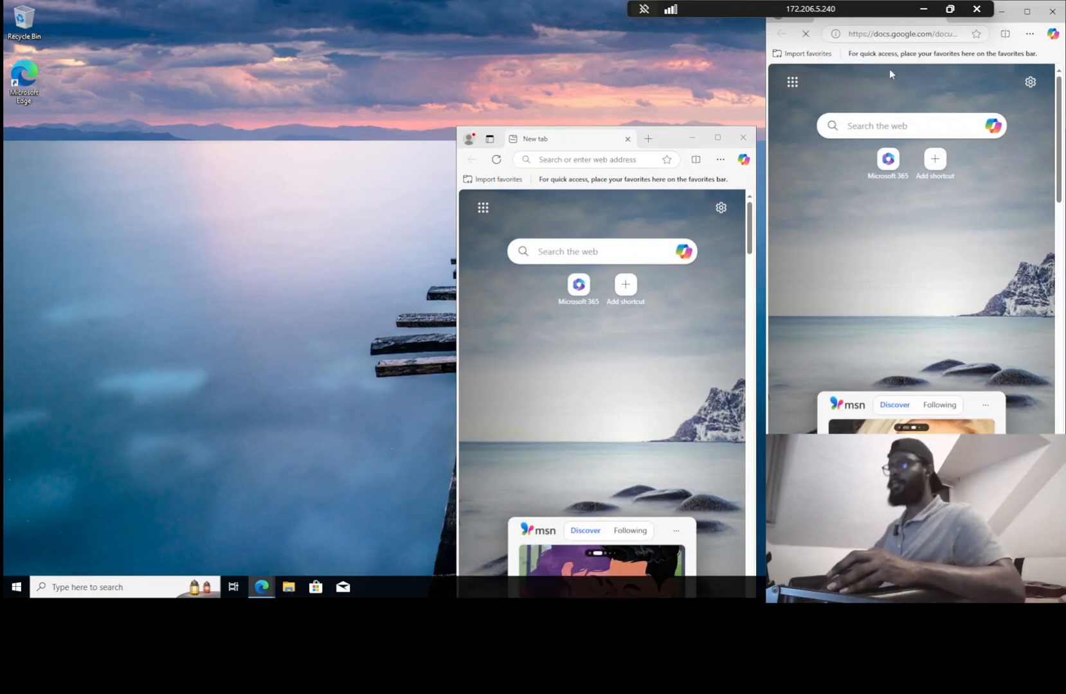
Arrange the remote desktop beside the checklist, hiding its Document tabs outline and moving VM Edge upper left
{"action": "double_click", "coordinate": [861, 11]}
{"action": "left_click_drag", "start_coordinate": [626, 28], "coordinate": [574, 18]}
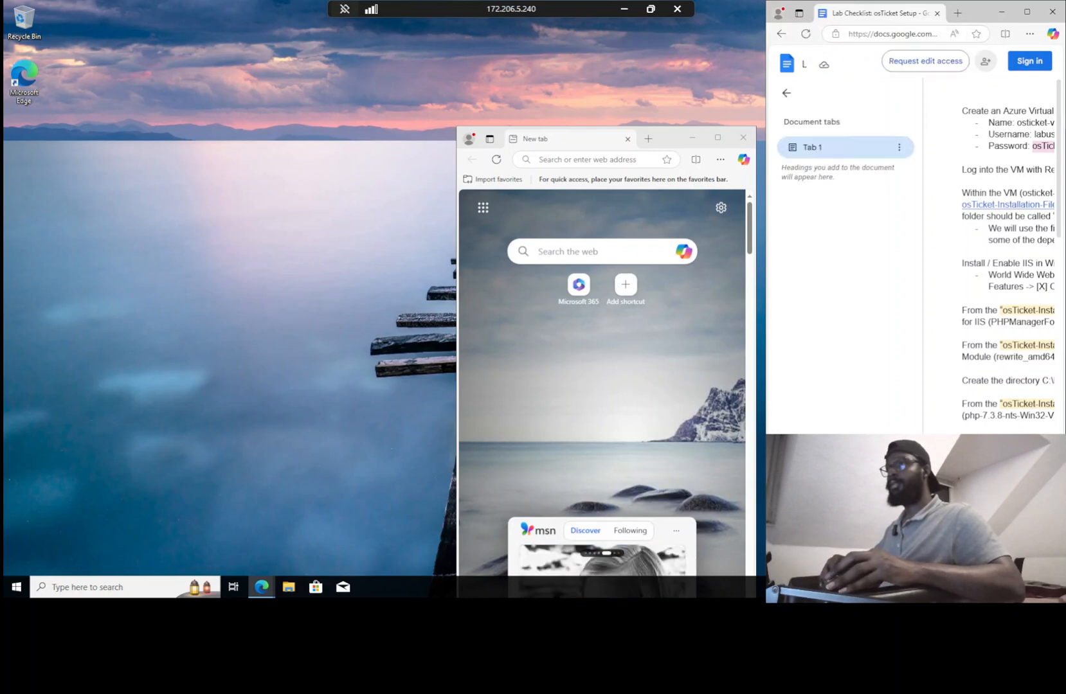
{"action": "left_click", "coordinate": [785, 93]}
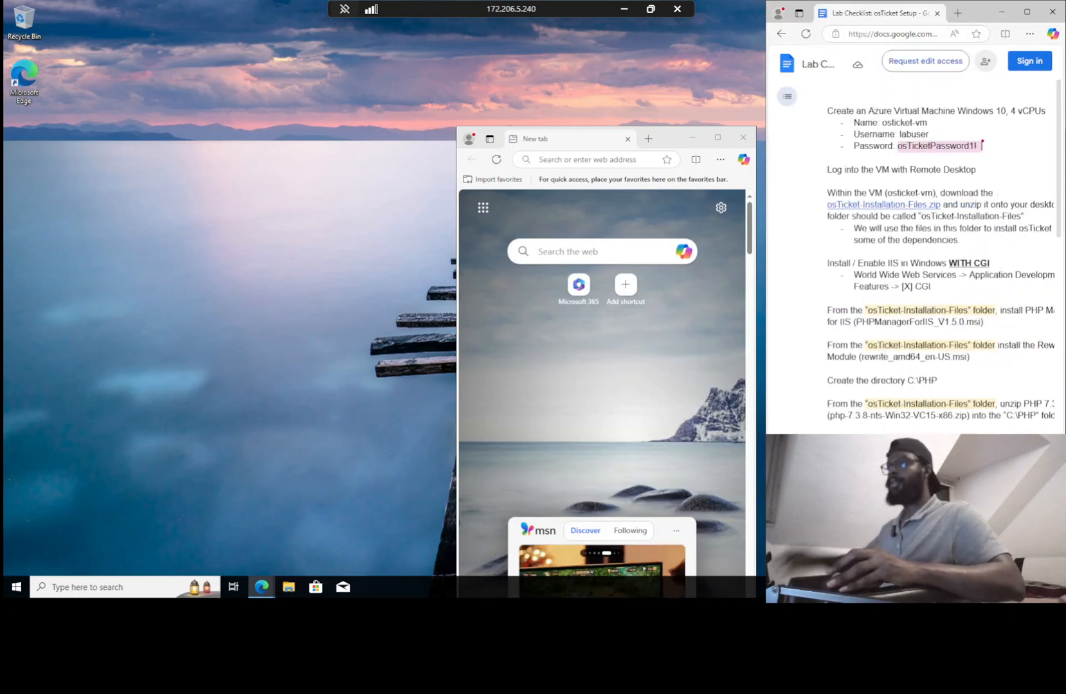
{"action": "left_click_drag", "start_coordinate": [662, 133], "coordinate": [298, 24]}
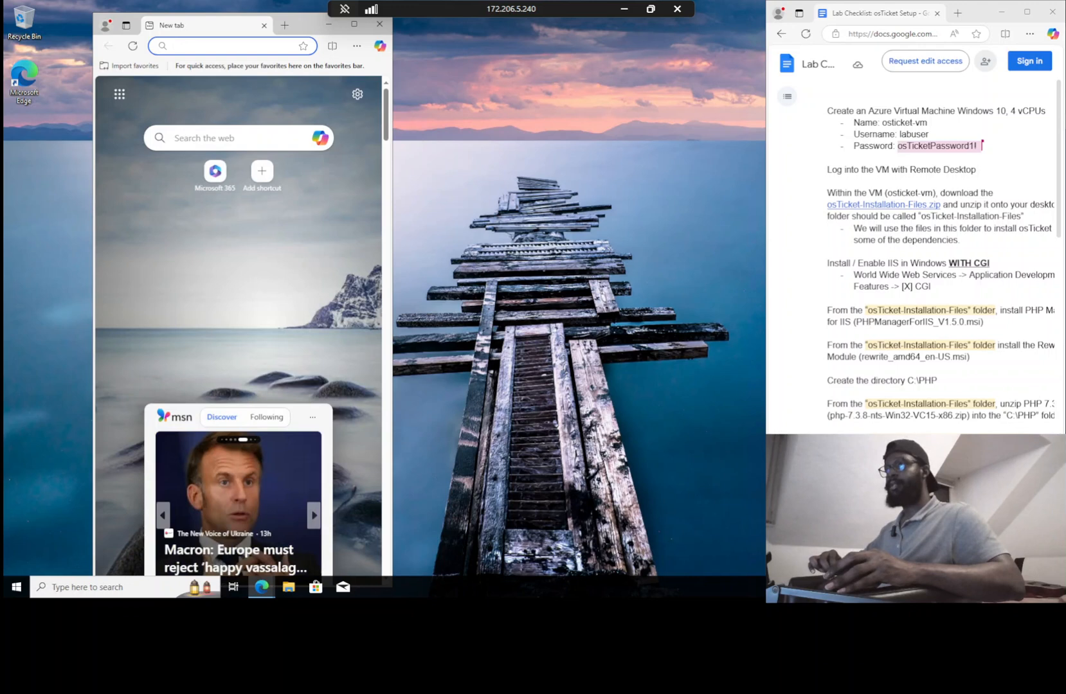
Download osTicket-Installation-Files.zip in the VM's Edge using the doc's link, then show it in Downloads
{"action": "left_click", "coordinate": [885, 204]}
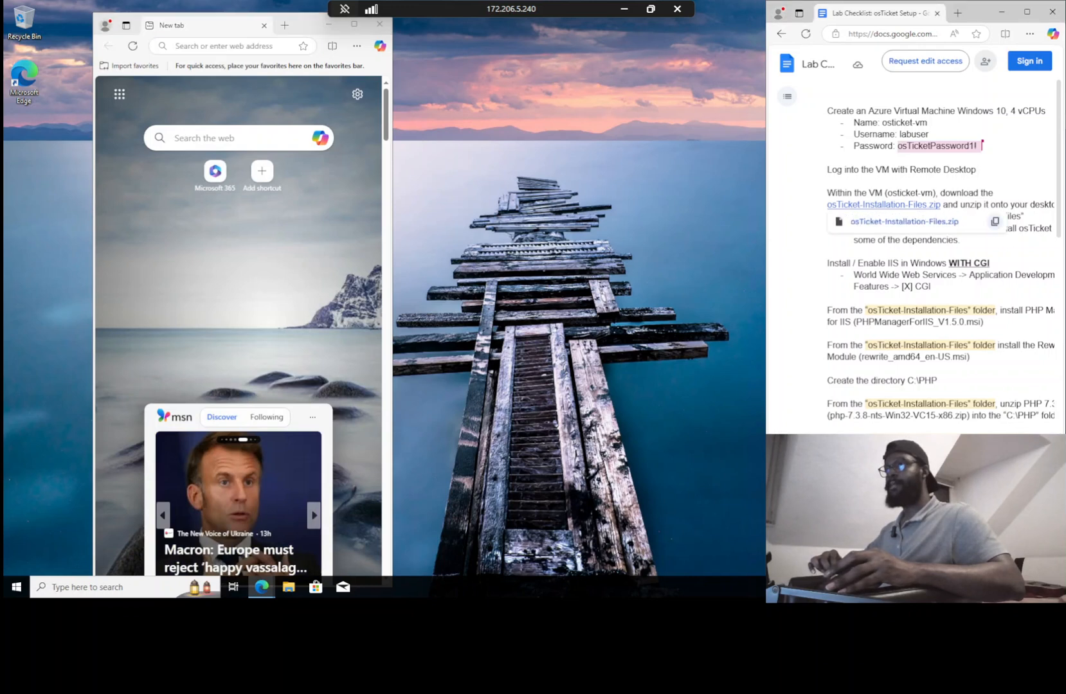
{"action": "left_click", "coordinate": [237, 46]}
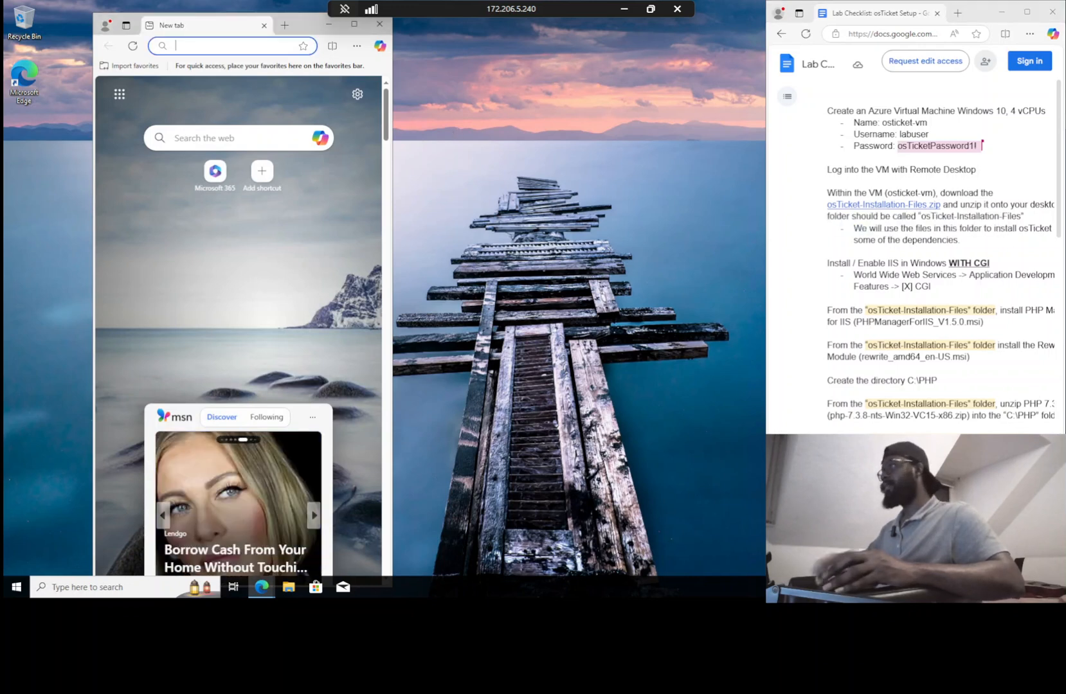
{"action": "key", "text": "ctrl+v"}
{"action": "key", "text": "Return"}
{"action": "left_click", "coordinate": [174, 150]}
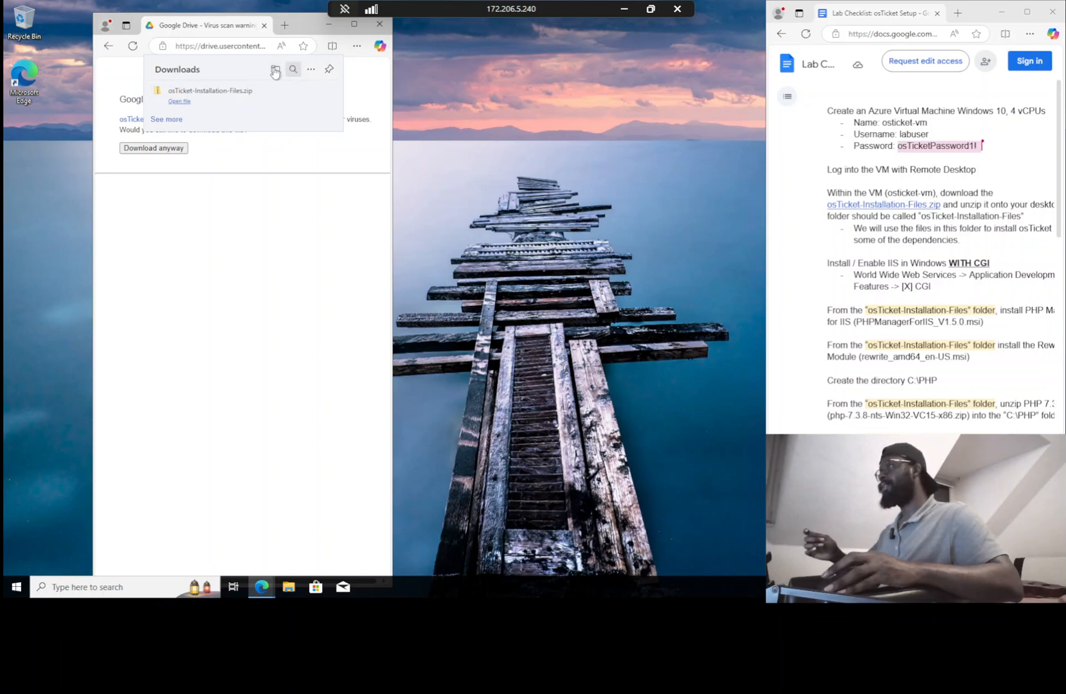
{"action": "left_click", "coordinate": [276, 70]}
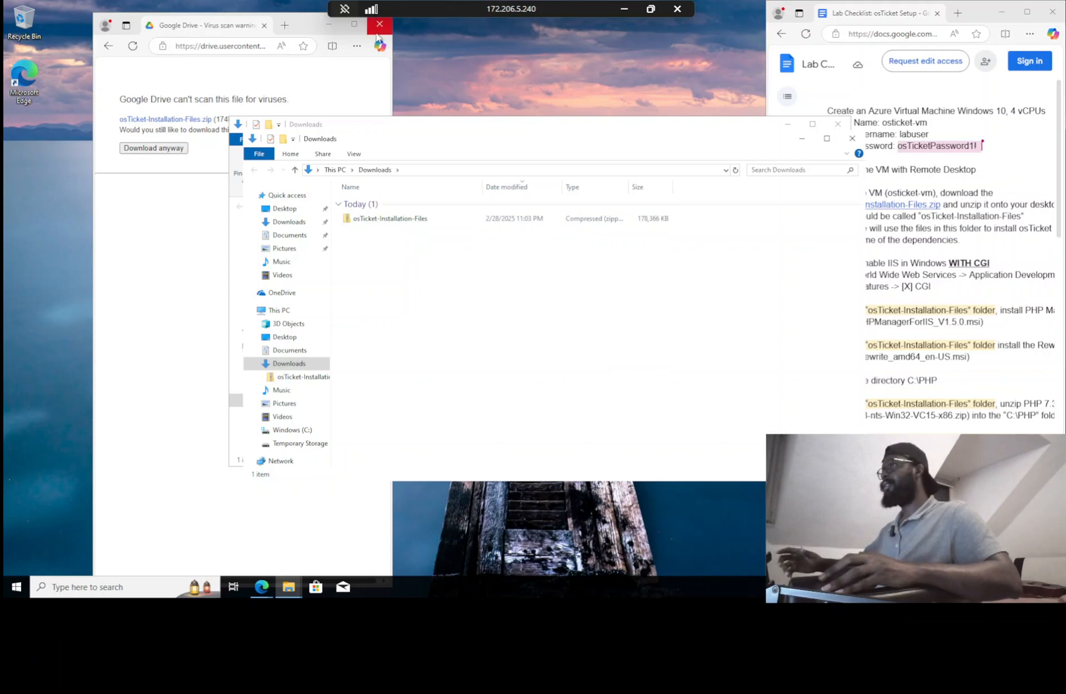
Close the duplicate Downloads window and move the remaining one to the left edge
{"action": "left_click_drag", "start_coordinate": [662, 130], "coordinate": [420, 127]}
{"action": "left_click", "coordinate": [733, 154]}
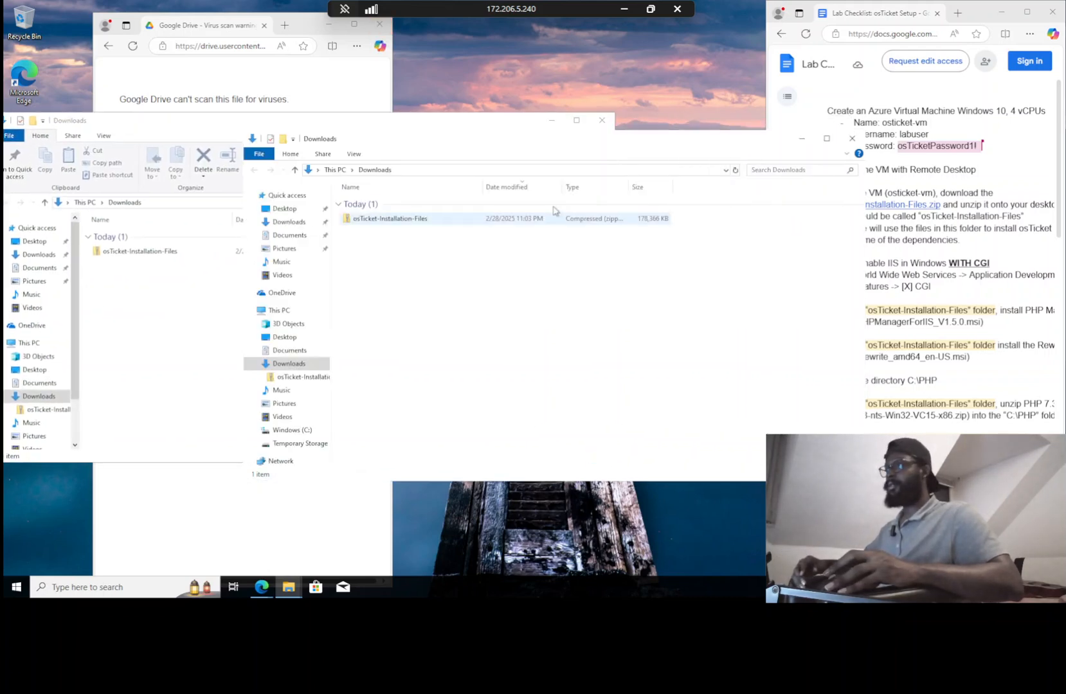
{"action": "left_click", "coordinate": [595, 126]}
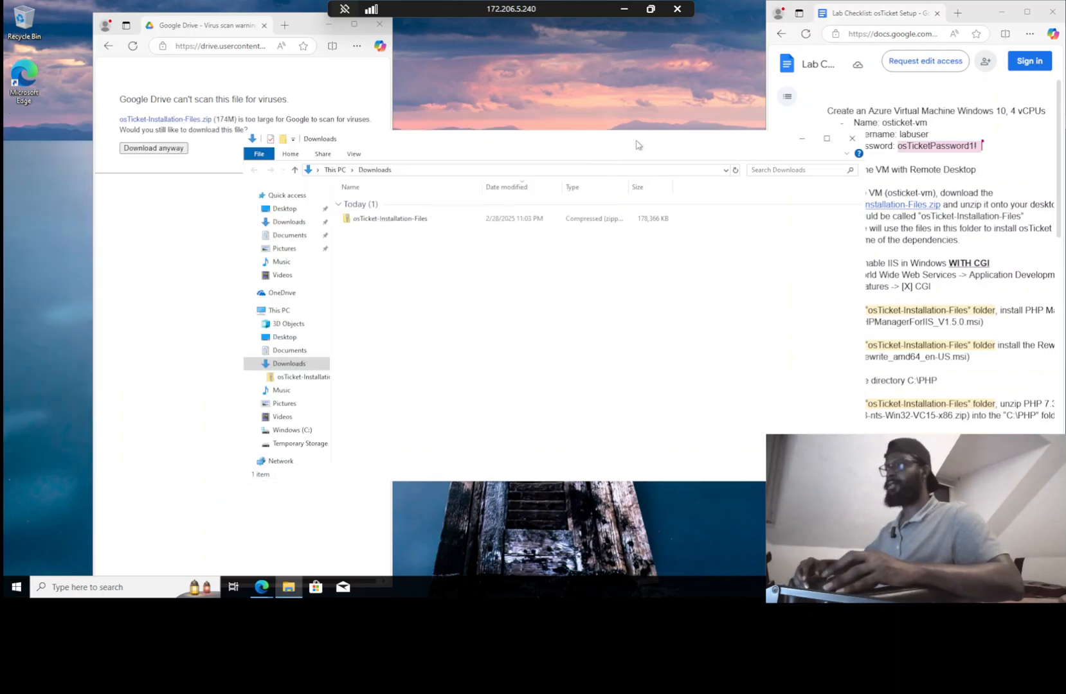
{"action": "left_click_drag", "start_coordinate": [640, 144], "coordinate": [531, 156]}
{"action": "left_click_drag", "start_coordinate": [450, 165], "coordinate": [317, 180]}
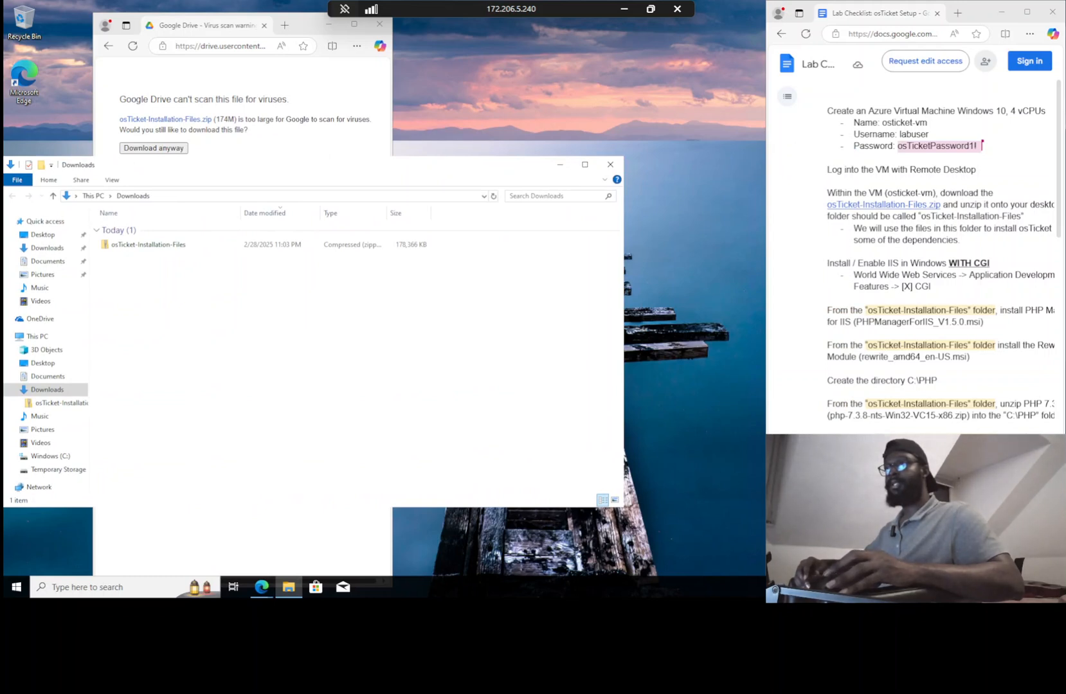
{"action": "right_click", "coordinate": [189, 250]}
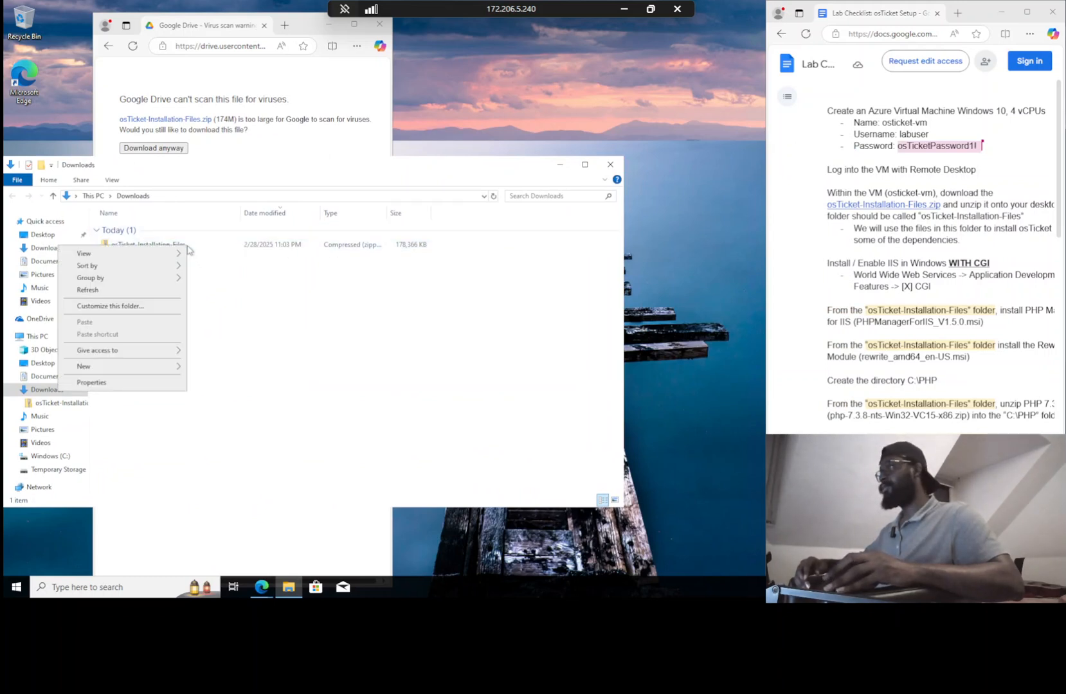
{"action": "left_click", "coordinate": [379, 328]}
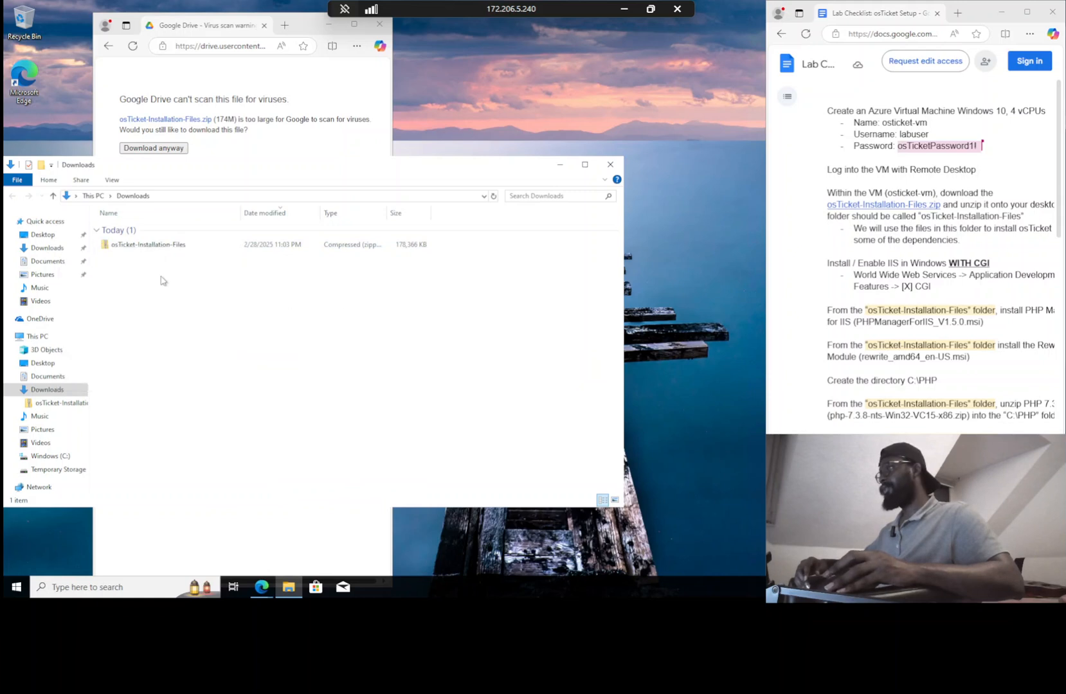
Extract all files from osTicket-Installation-Files.zip to the Desktop
{"action": "left_click", "coordinate": [134, 247]}
{"action": "right_click", "coordinate": [118, 250]}
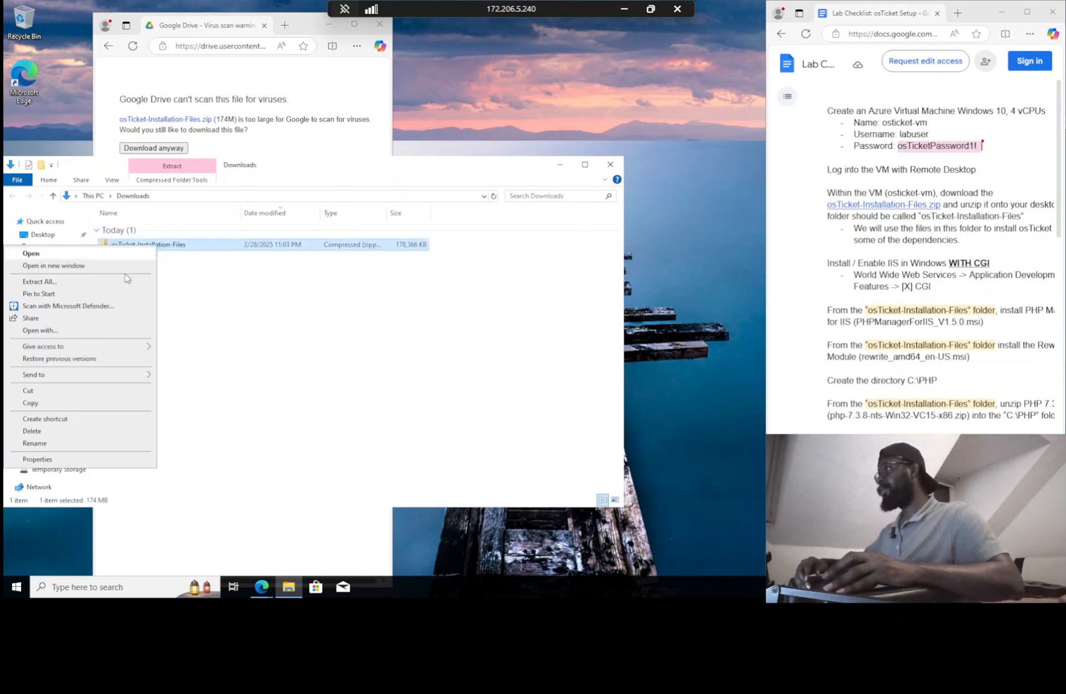
{"action": "left_click", "coordinate": [112, 283]}
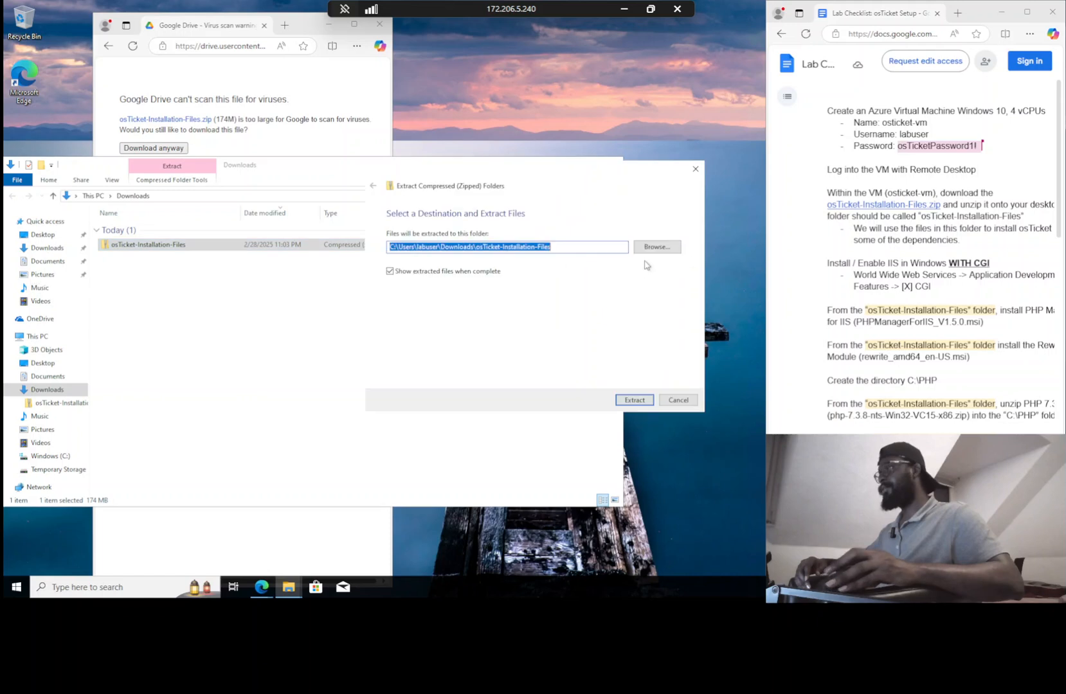
{"action": "left_click", "coordinate": [662, 245]}
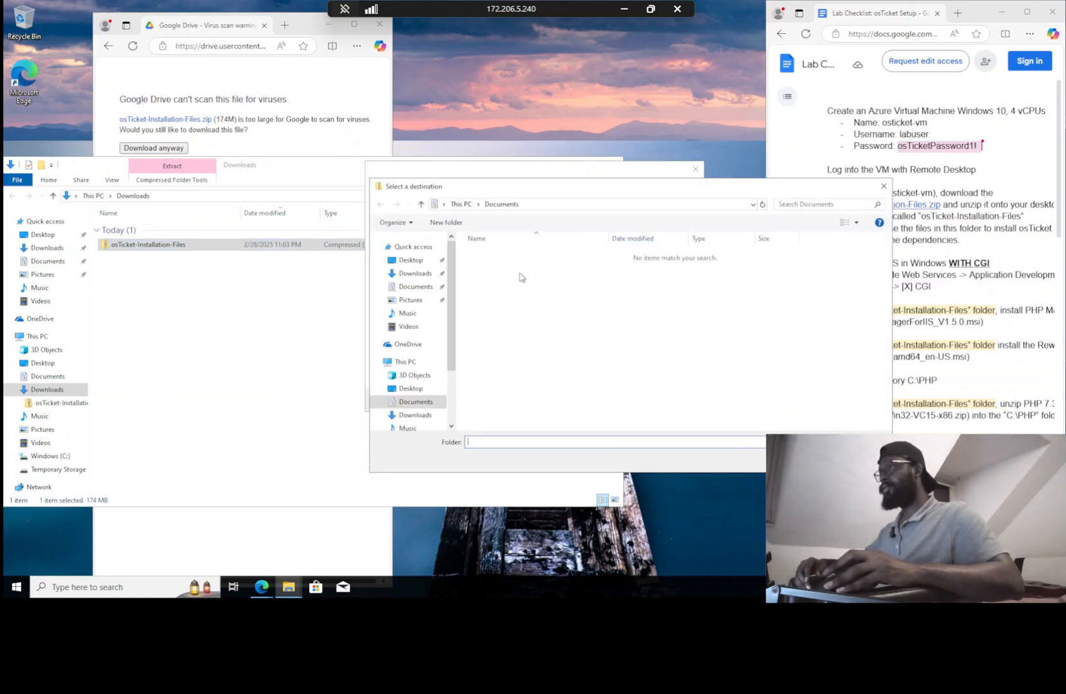
{"action": "left_click", "coordinate": [421, 260]}
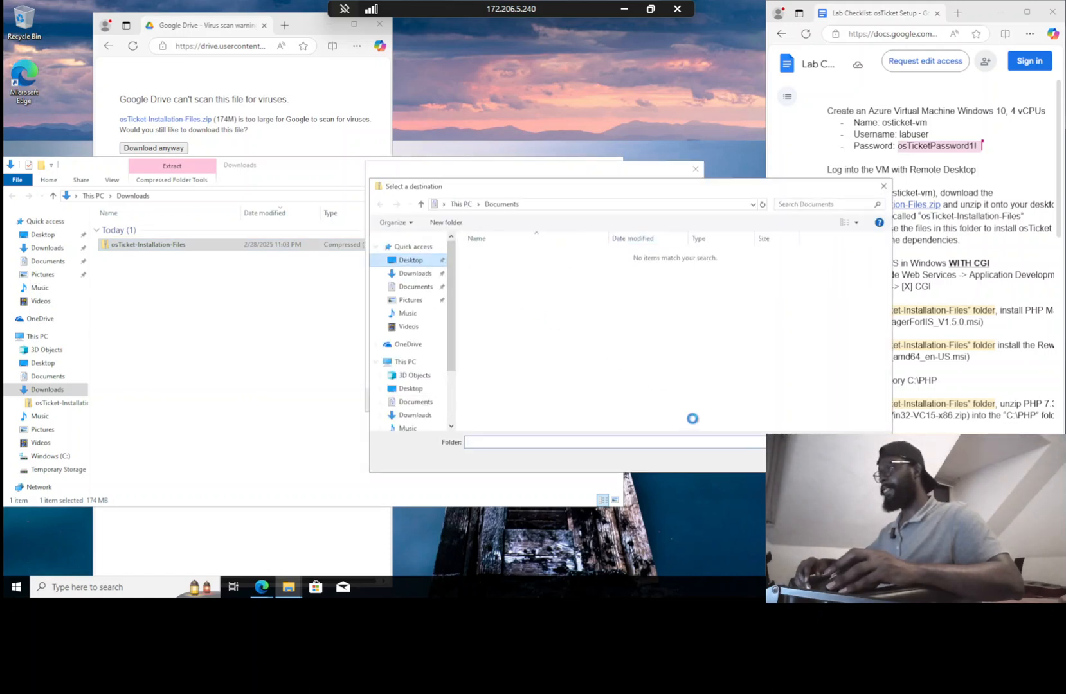
{"action": "left_click", "coordinate": [805, 459]}
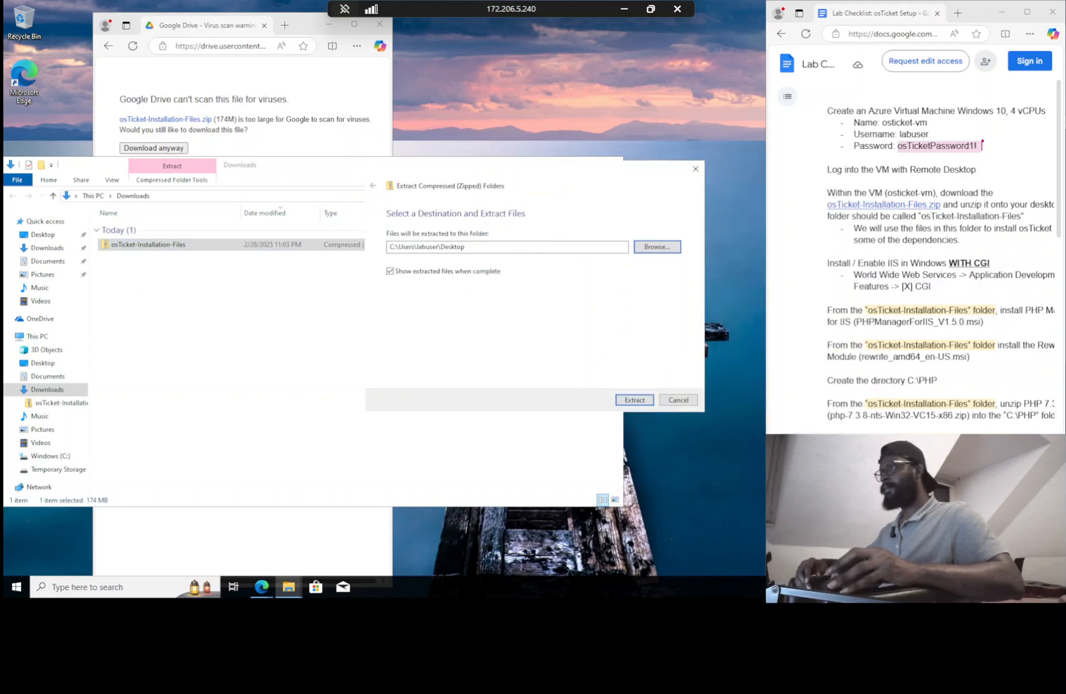
{"action": "left_click", "coordinate": [635, 400]}
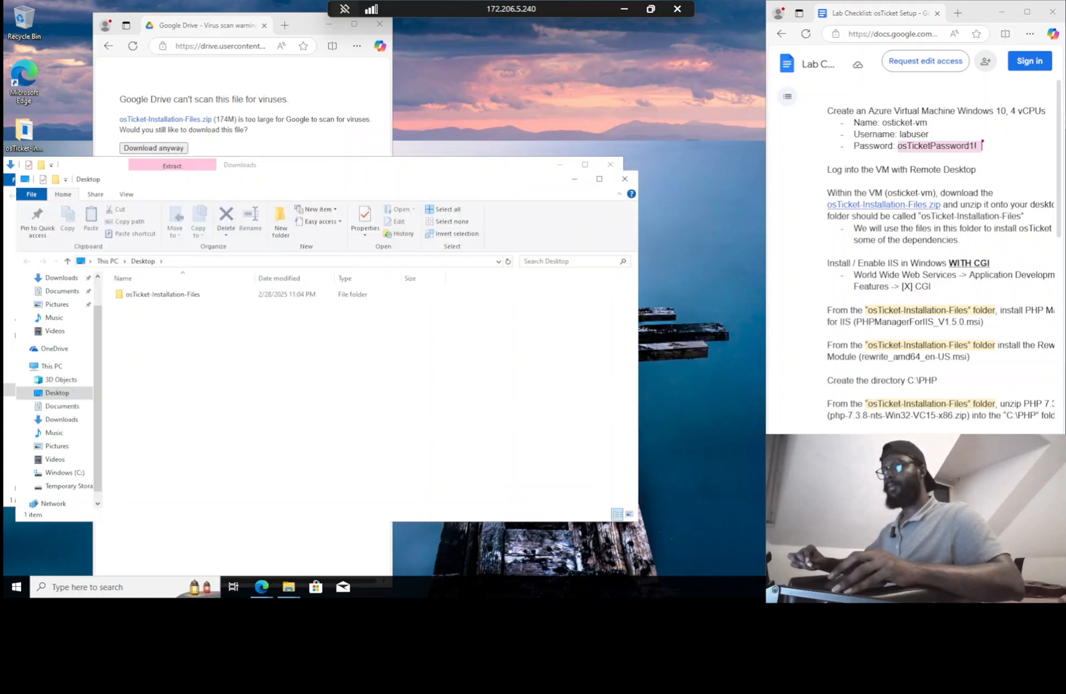
Move the extracted folder's icon near the desktop top, close the Explorer windows, and open osTicket-Installation-Files
{"action": "left_click", "coordinate": [920, 258]}
{"action": "scroll", "coordinate": [920, 257], "scroll_direction": "right", "scroll_amount": 1}
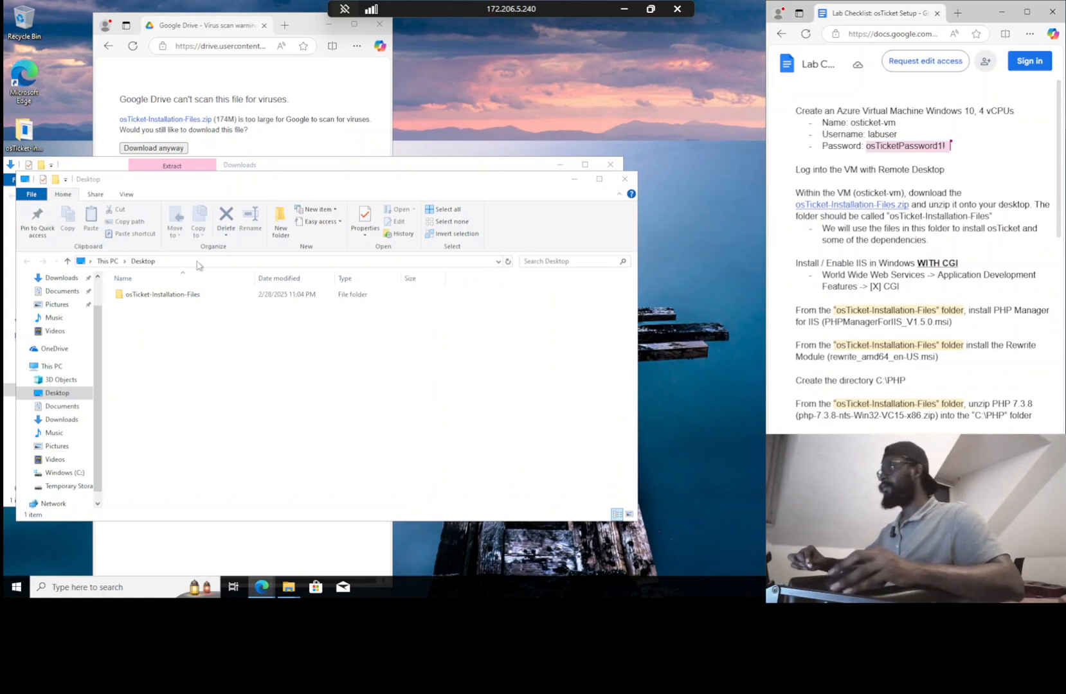
{"action": "left_click_drag", "start_coordinate": [23, 132], "coordinate": [75, 119]}
{"action": "left_click_drag", "start_coordinate": [311, 105], "coordinate": [529, 35]}
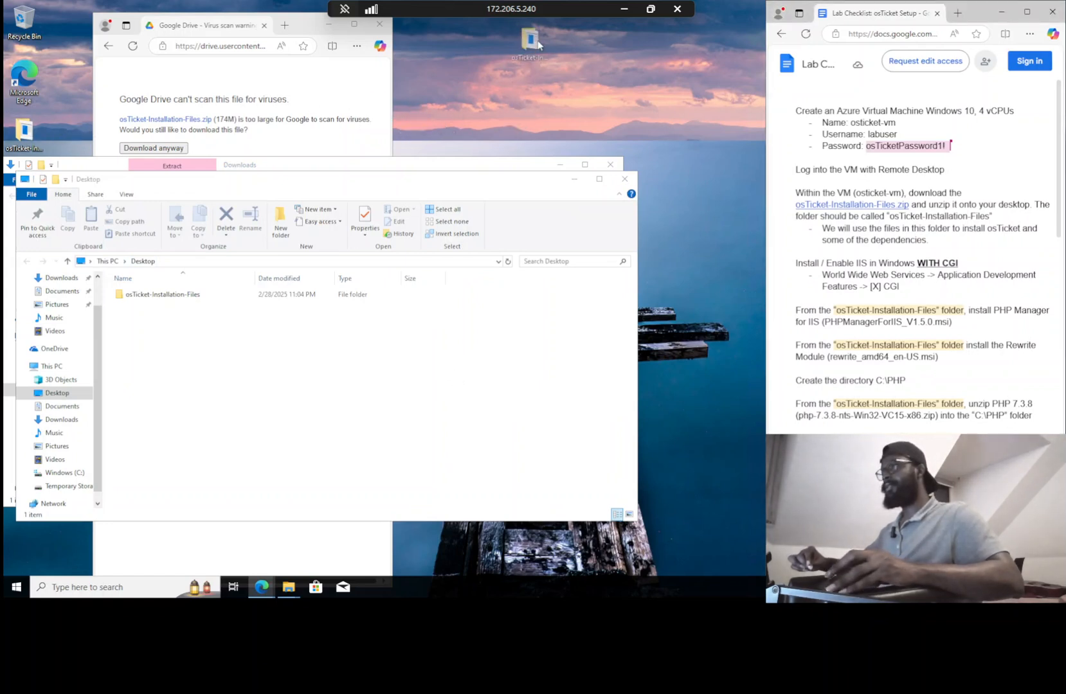
{"action": "left_click", "coordinate": [624, 178]}
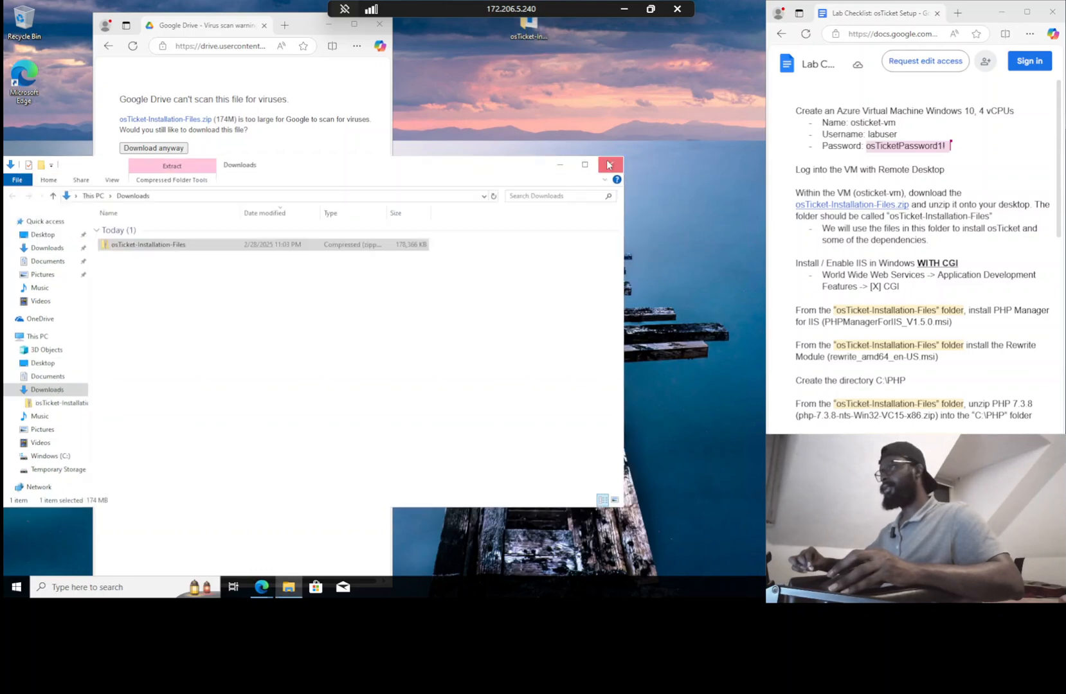
{"action": "left_click", "coordinate": [610, 165]}
{"action": "double_click", "coordinate": [513, 37]}
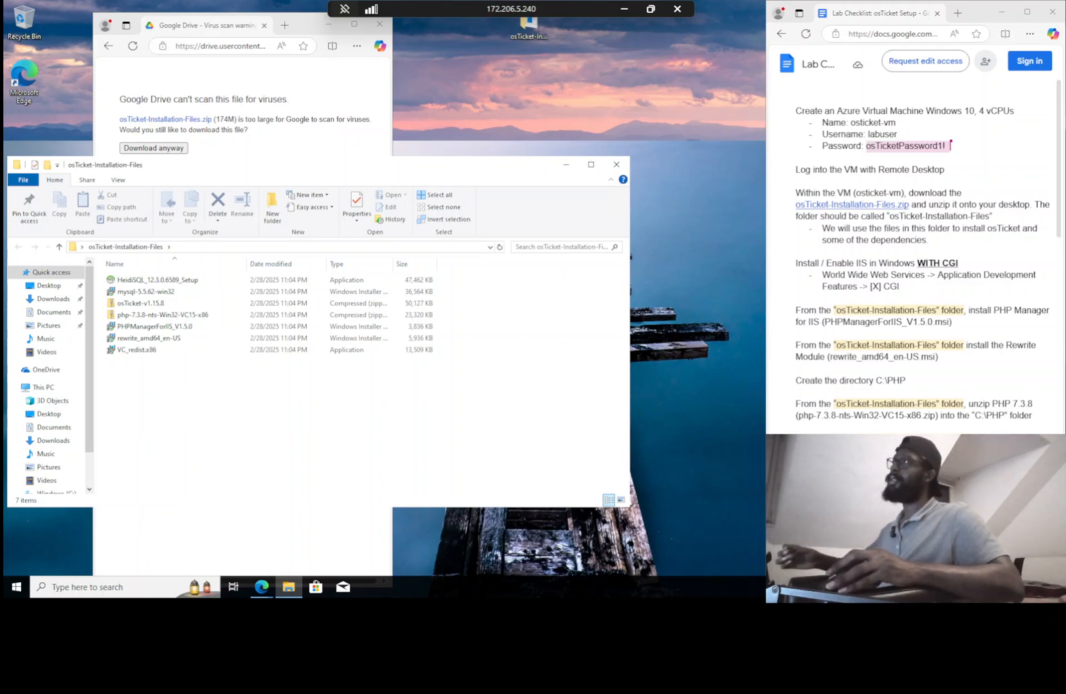
Load 127.0.0.1 in the VM's Edge, confirm it refuses to connect, then start a Windows search
{"action": "left_click", "coordinate": [232, 46]}
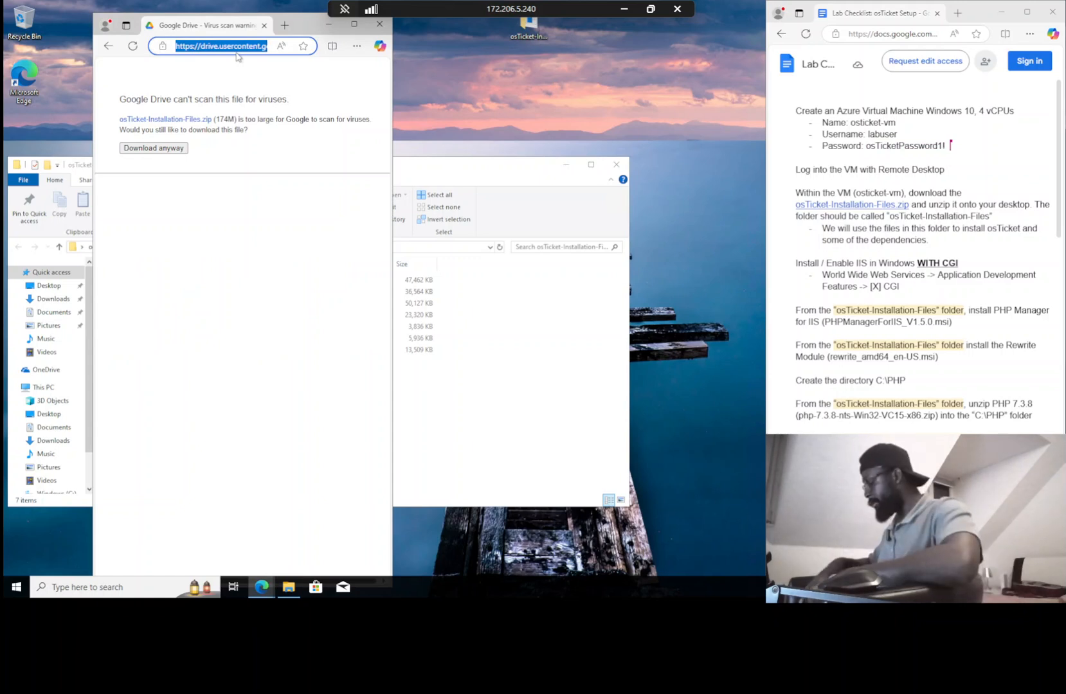
{"action": "type", "text": "12"}
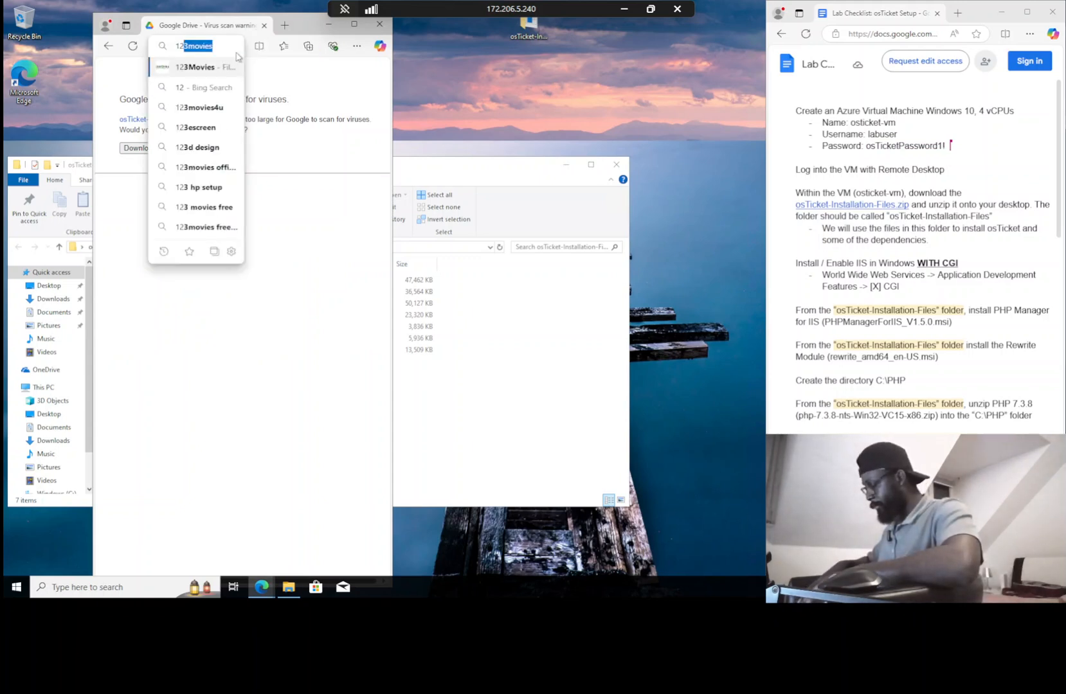
{"action": "type", "text": "7.0.0.1"}
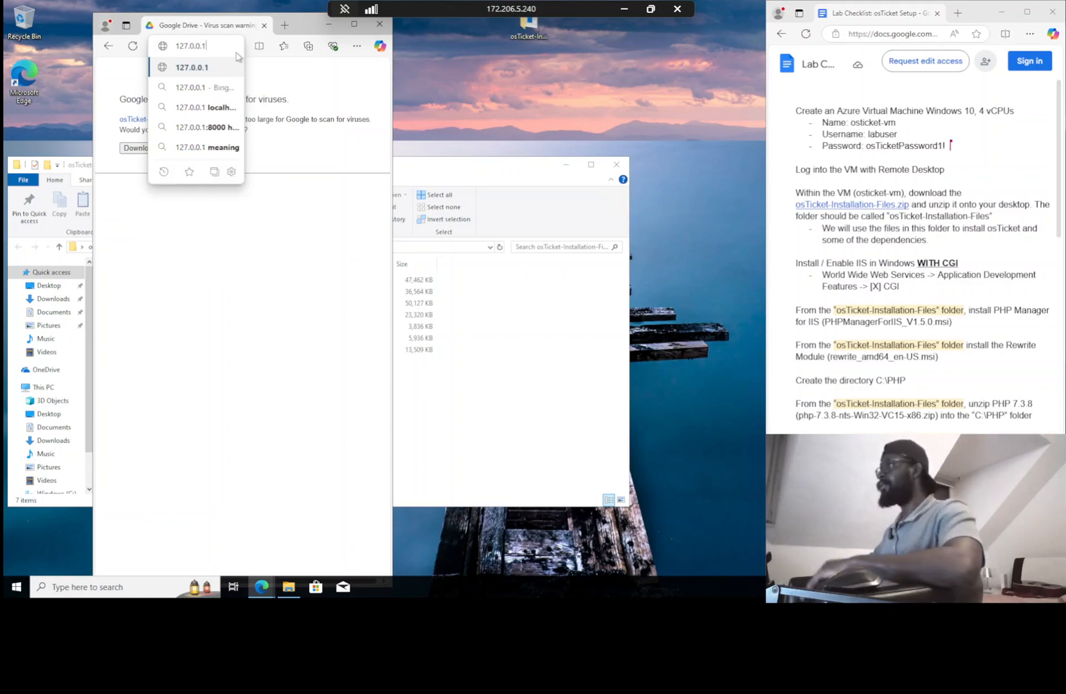
{"action": "key", "text": "Return"}
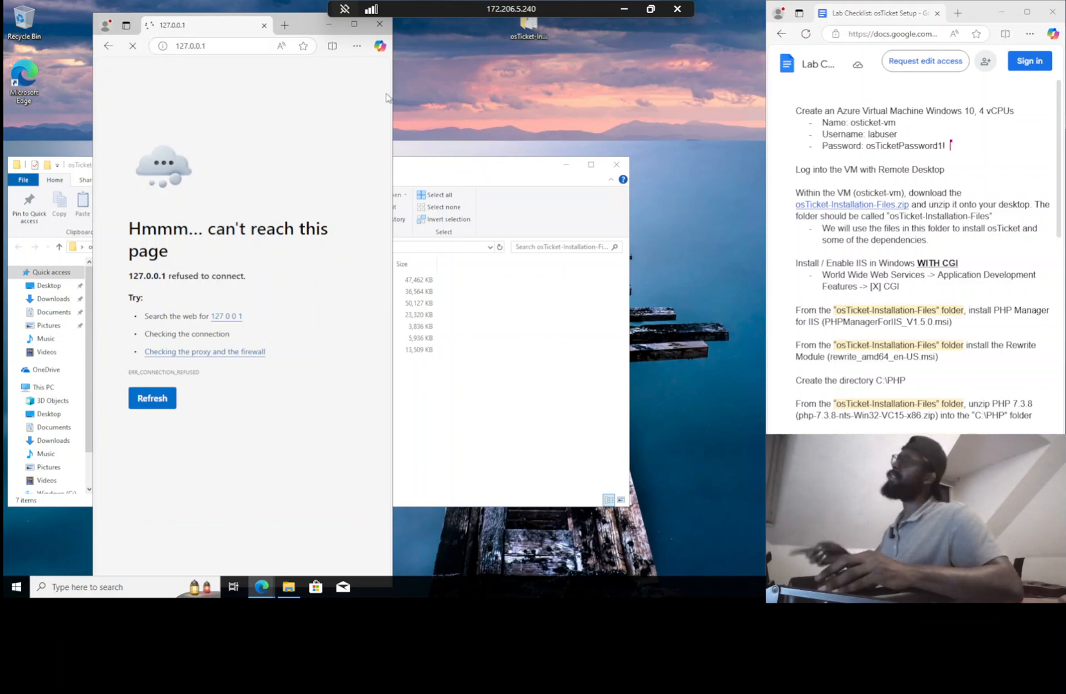
{"action": "left_click", "coordinate": [436, 156]}
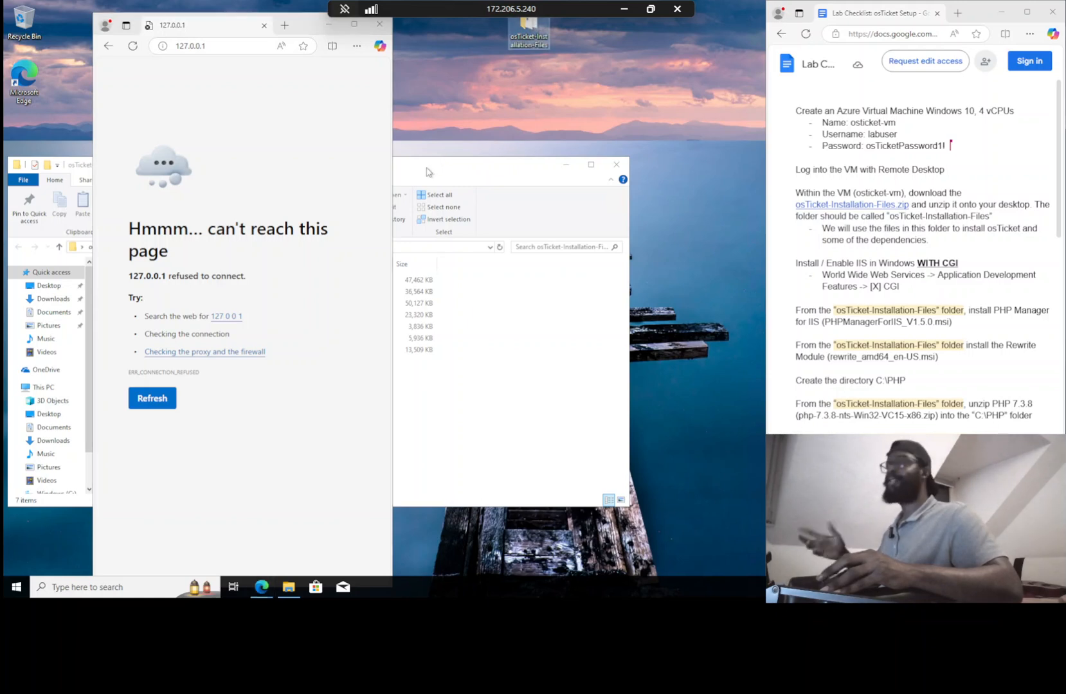
{"action": "left_click", "coordinate": [219, 41]}
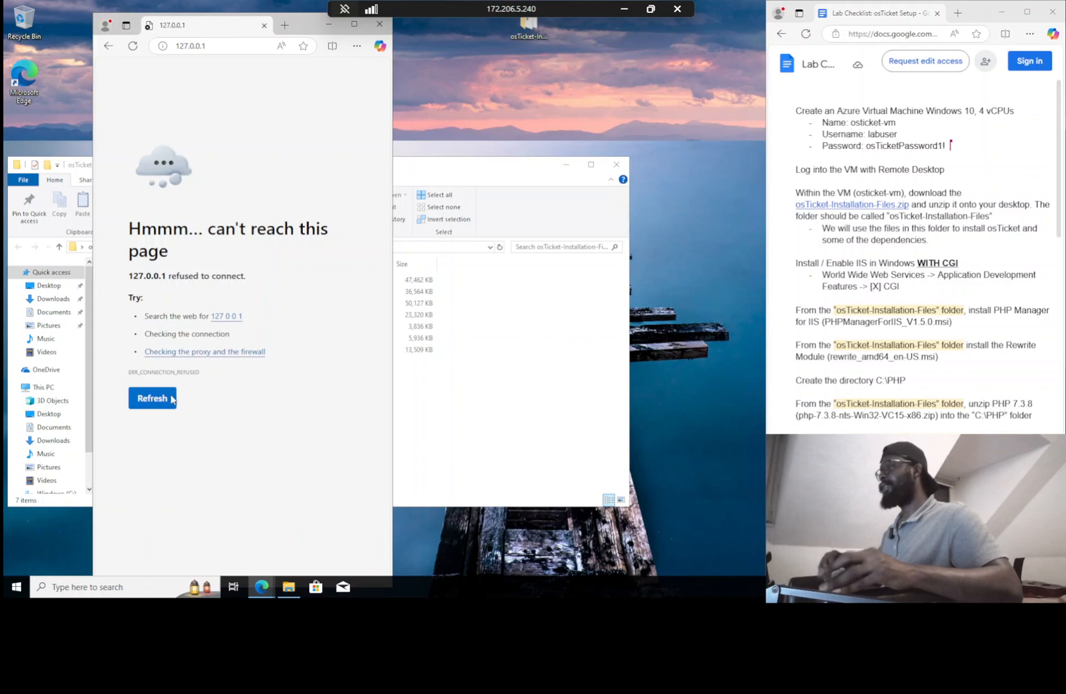
{"action": "left_click", "coordinate": [52, 582]}
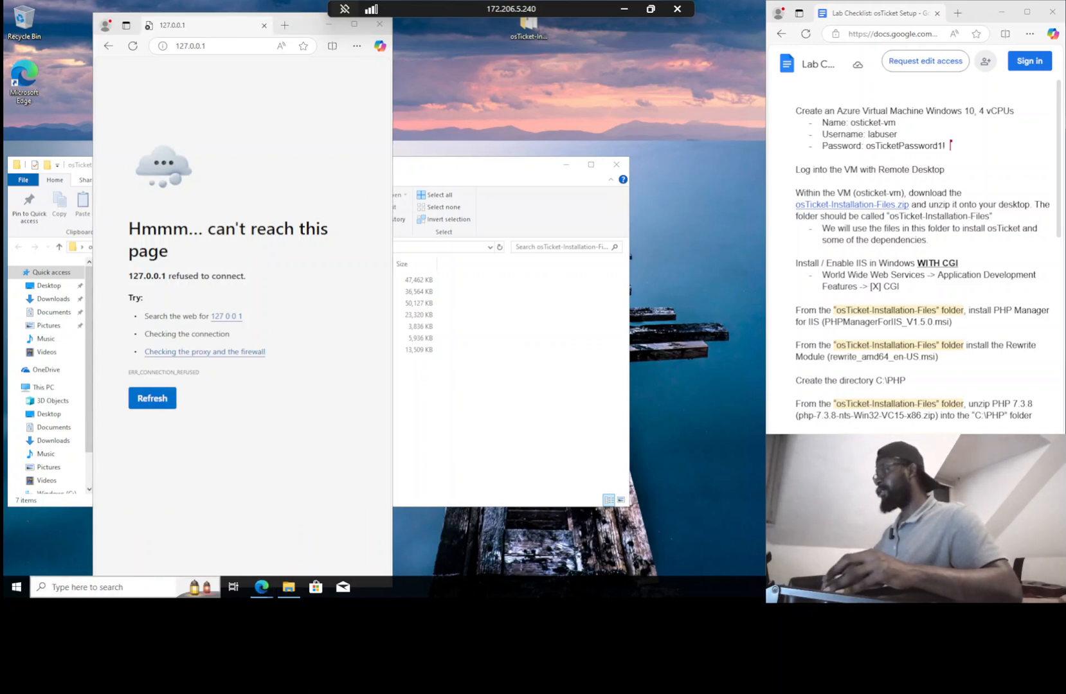
Reach Turn Windows features on or off via Control Panel > Programs and bring the dialog forward
{"action": "type", "text": "con"}
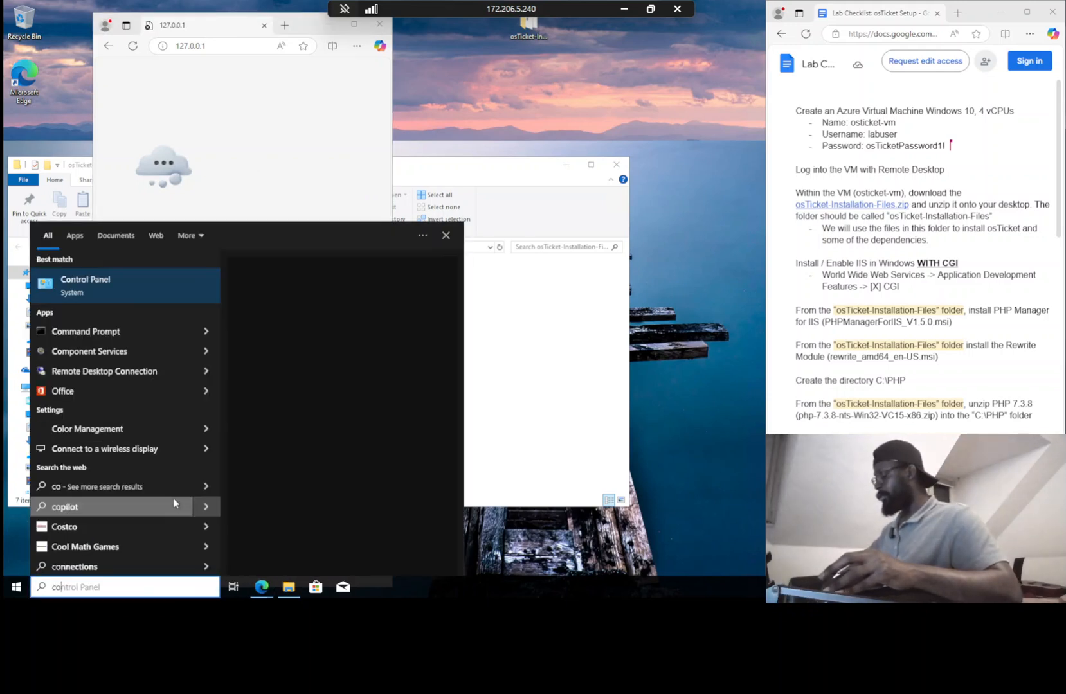
{"action": "left_click", "coordinate": [173, 277]}
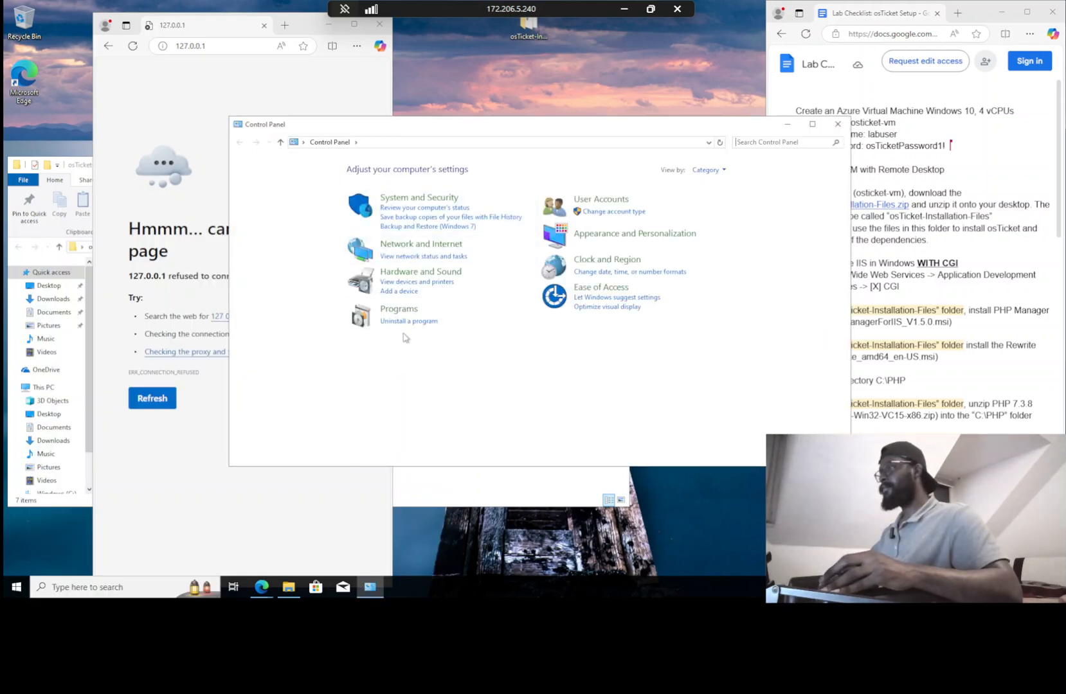
{"action": "left_click", "coordinate": [403, 321]}
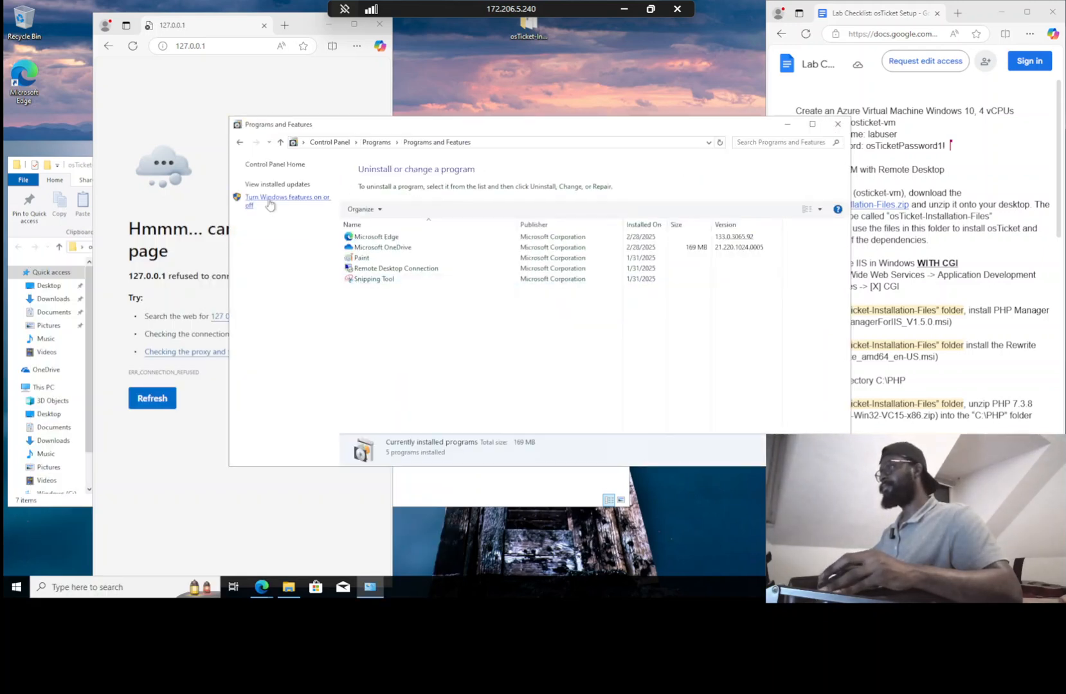
{"action": "left_click", "coordinate": [280, 200]}
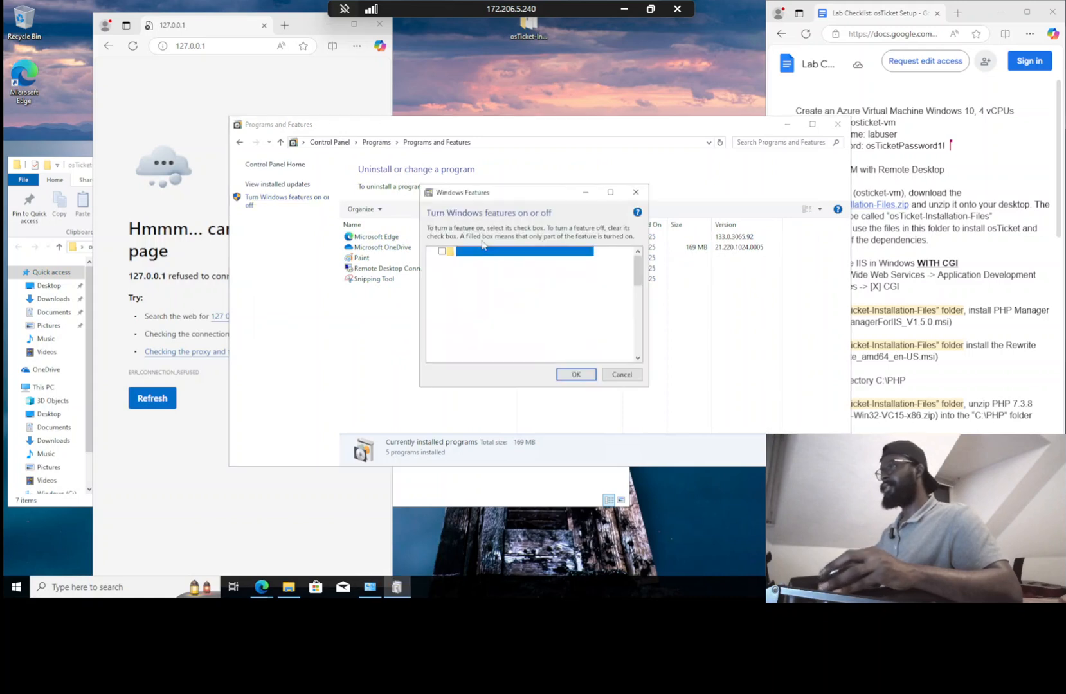
{"action": "left_click_drag", "start_coordinate": [675, 125], "coordinate": [457, 101]}
{"action": "left_click", "coordinate": [645, 244]}
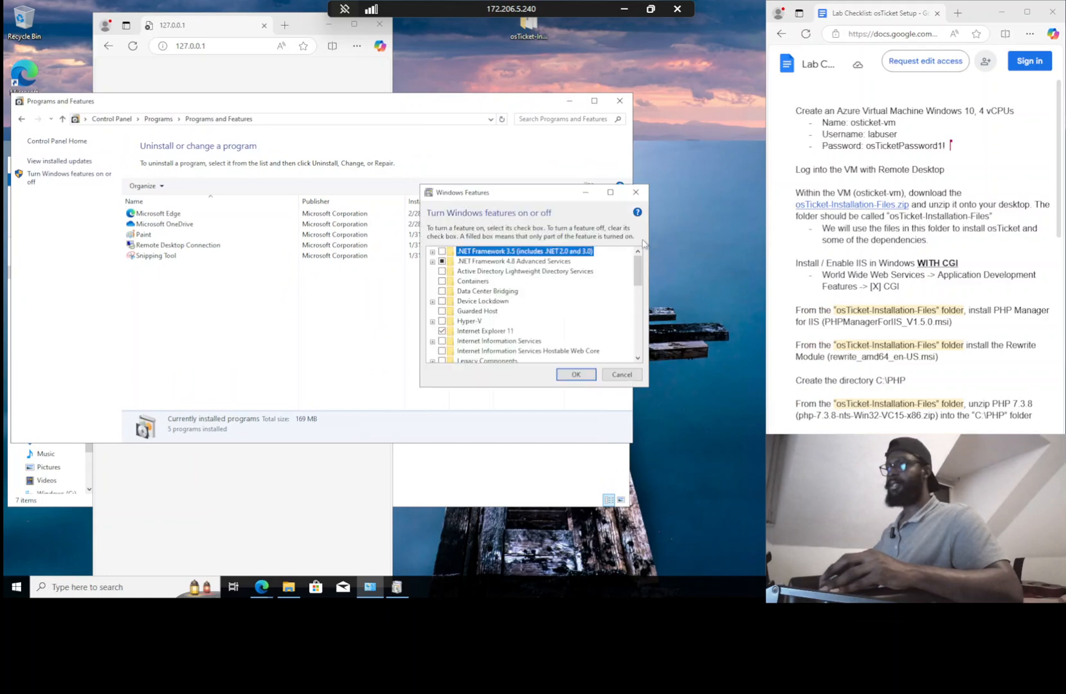
{"action": "left_click_drag", "start_coordinate": [561, 196], "coordinate": [382, 164]}
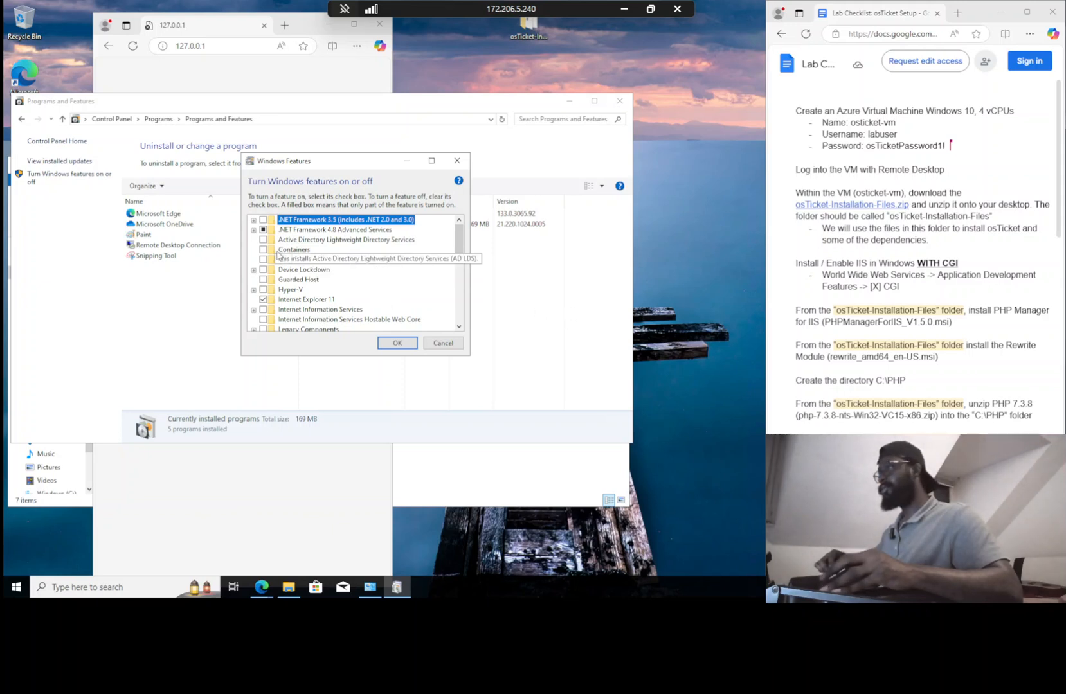
Enable Internet Information Services plus World Wide Web Services > Application Development Features > CGI, then apply
{"action": "scroll", "coordinate": [286, 270], "scroll_direction": "down", "scroll_amount": 1}
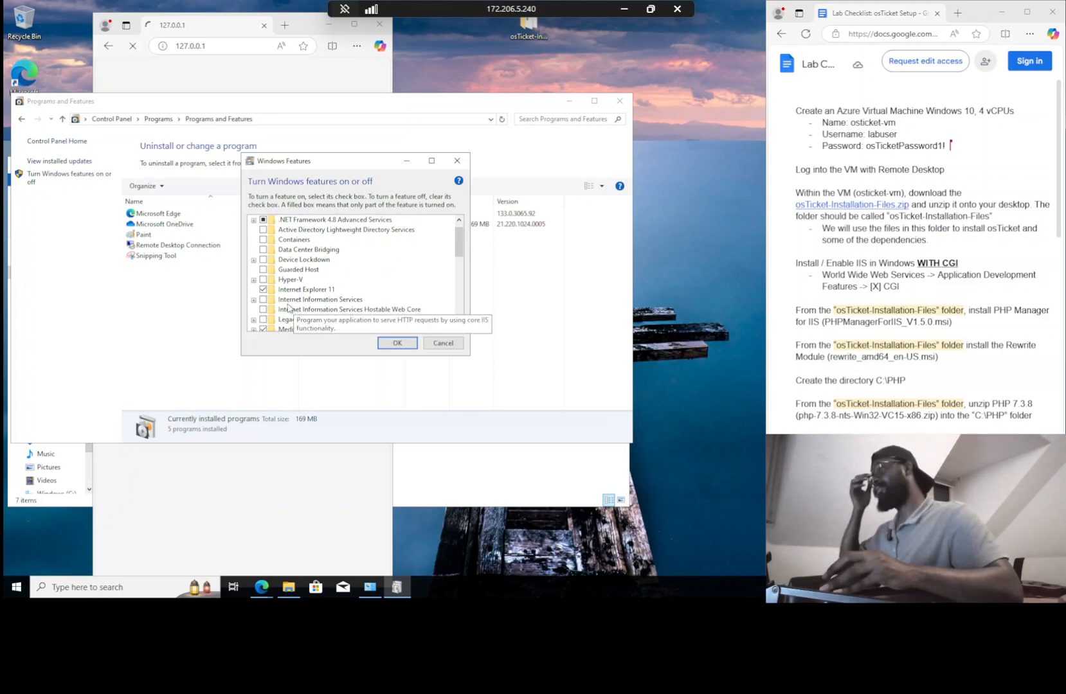
{"action": "left_click", "coordinate": [264, 301]}
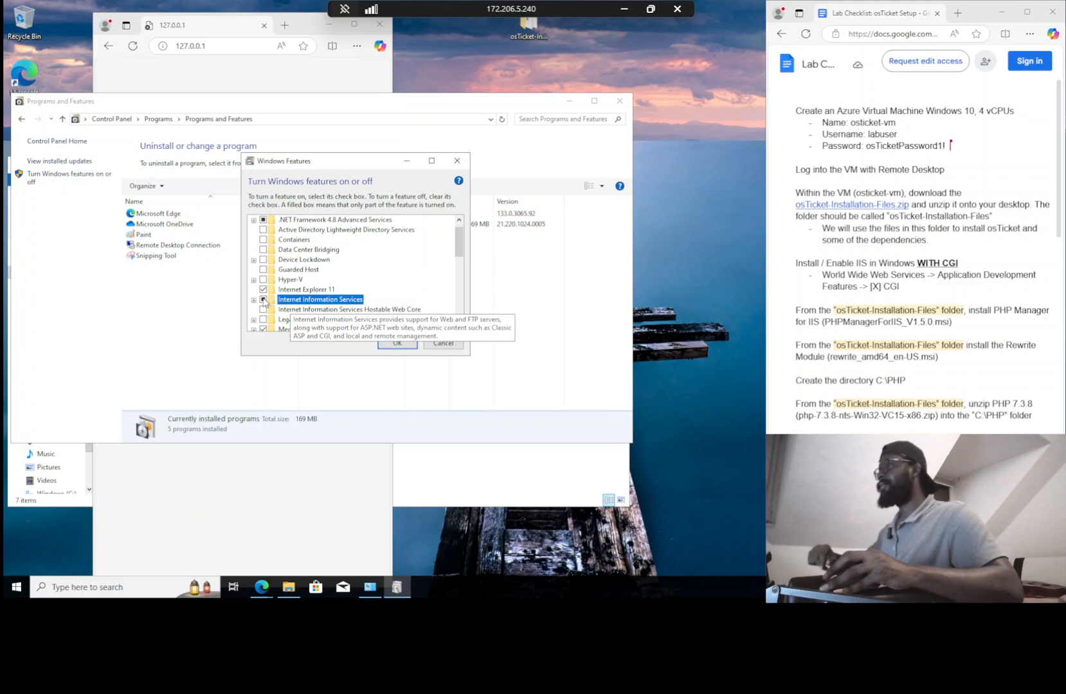
{"action": "left_click", "coordinate": [254, 299]}
{"action": "scroll", "coordinate": [308, 296], "scroll_direction": "down", "scroll_amount": 1}
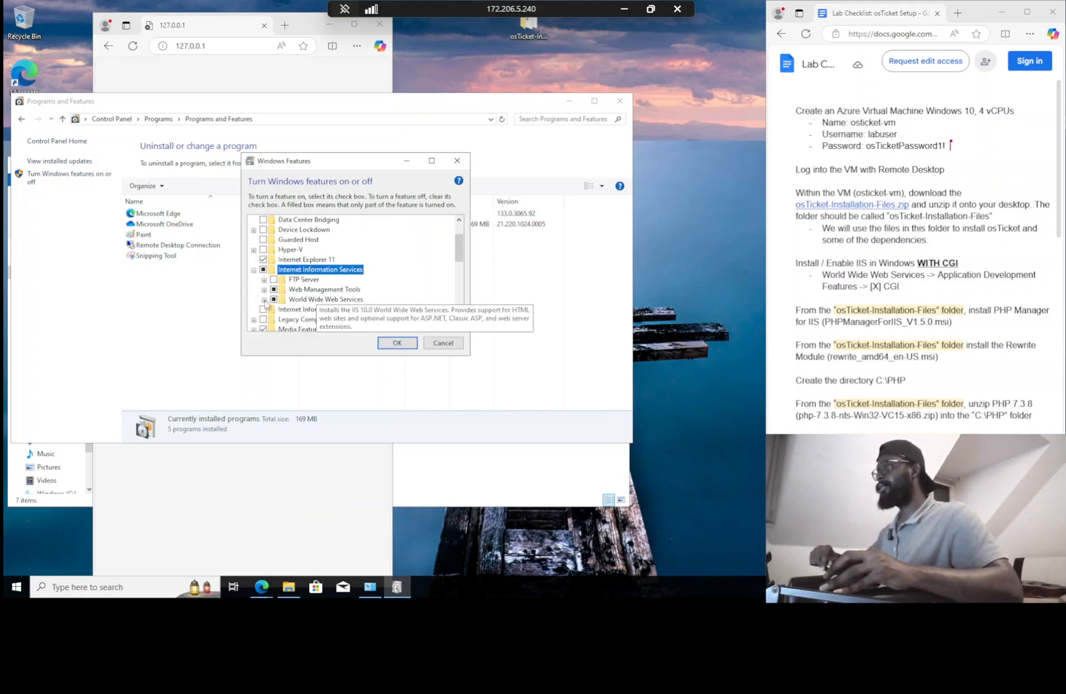
{"action": "left_click", "coordinate": [264, 300]}
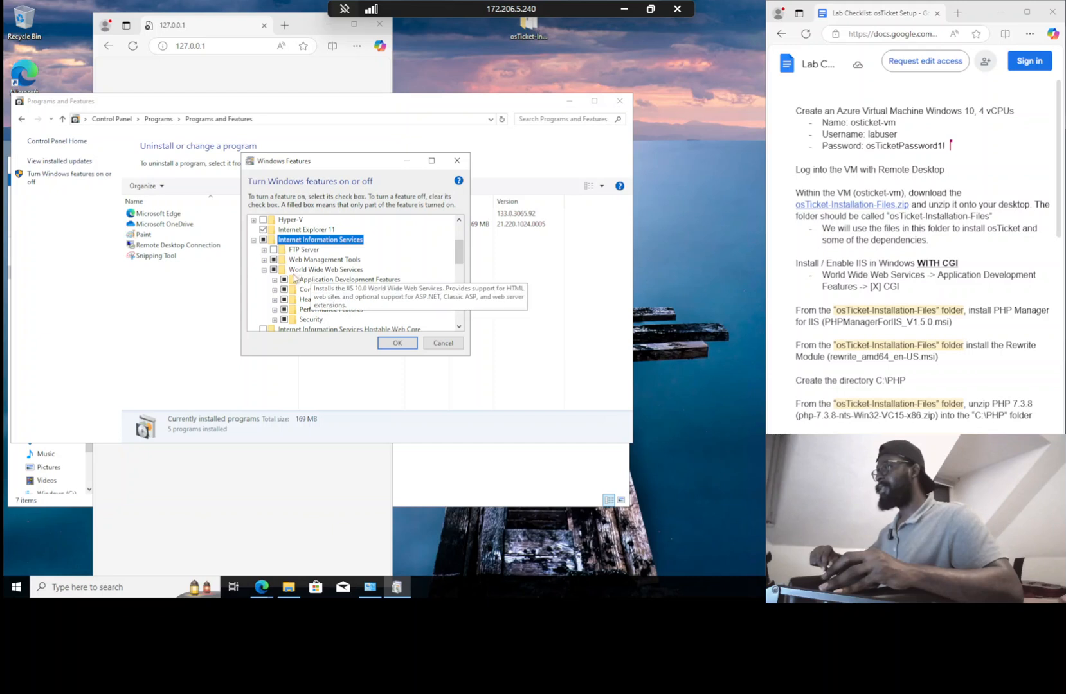
{"action": "left_click", "coordinate": [275, 280]}
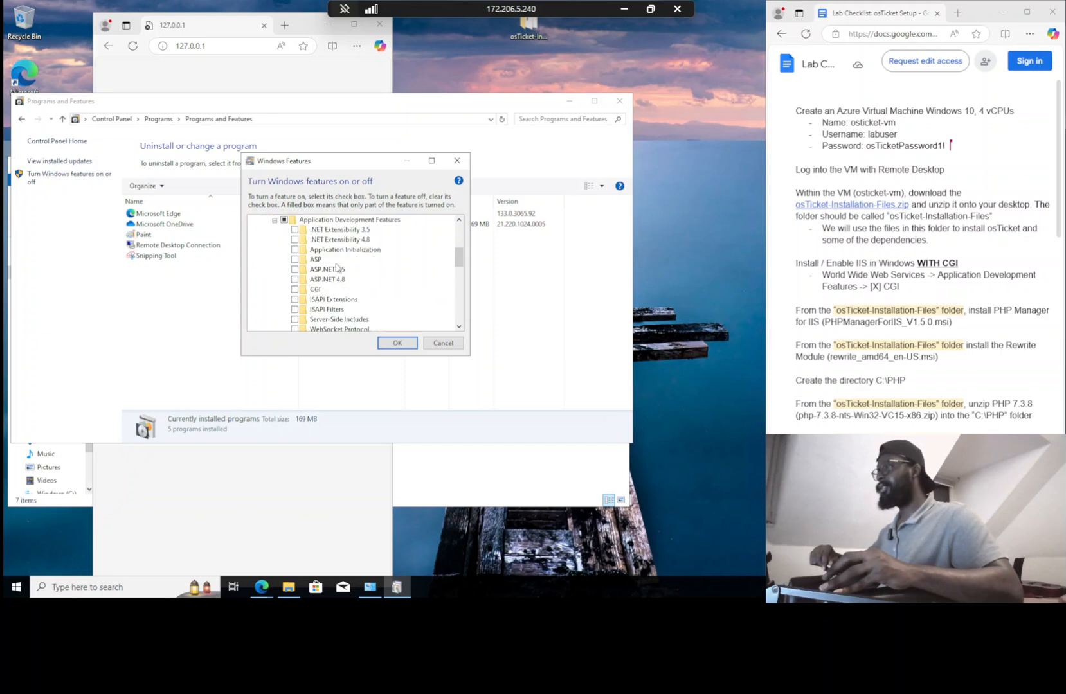
{"action": "left_click", "coordinate": [295, 289]}
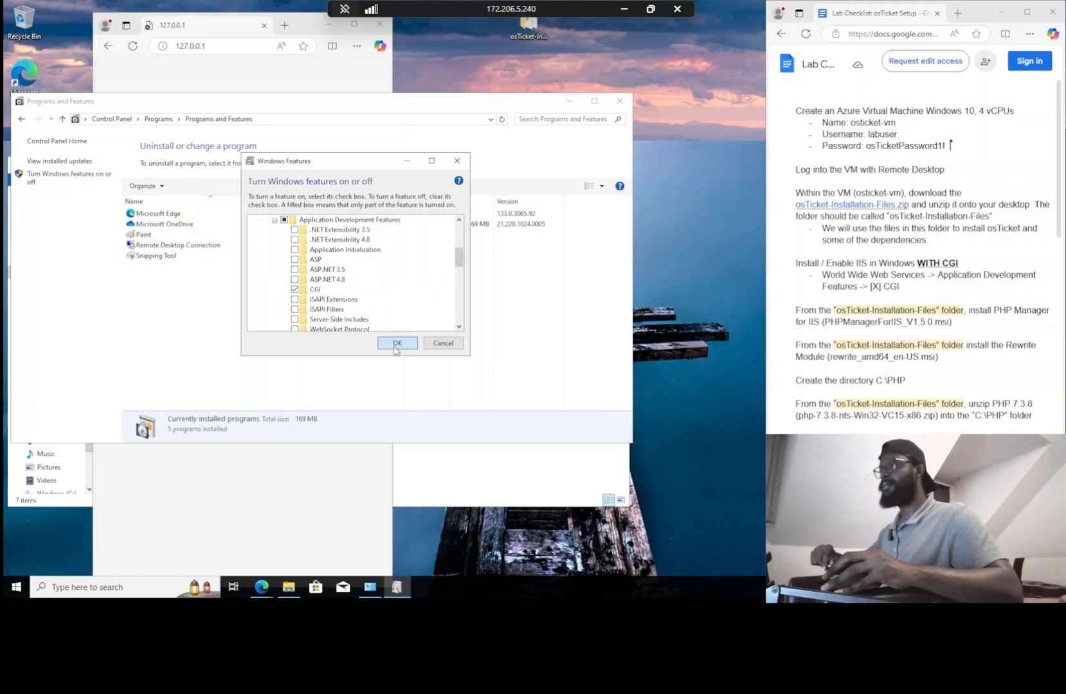
{"action": "left_click", "coordinate": [396, 345]}
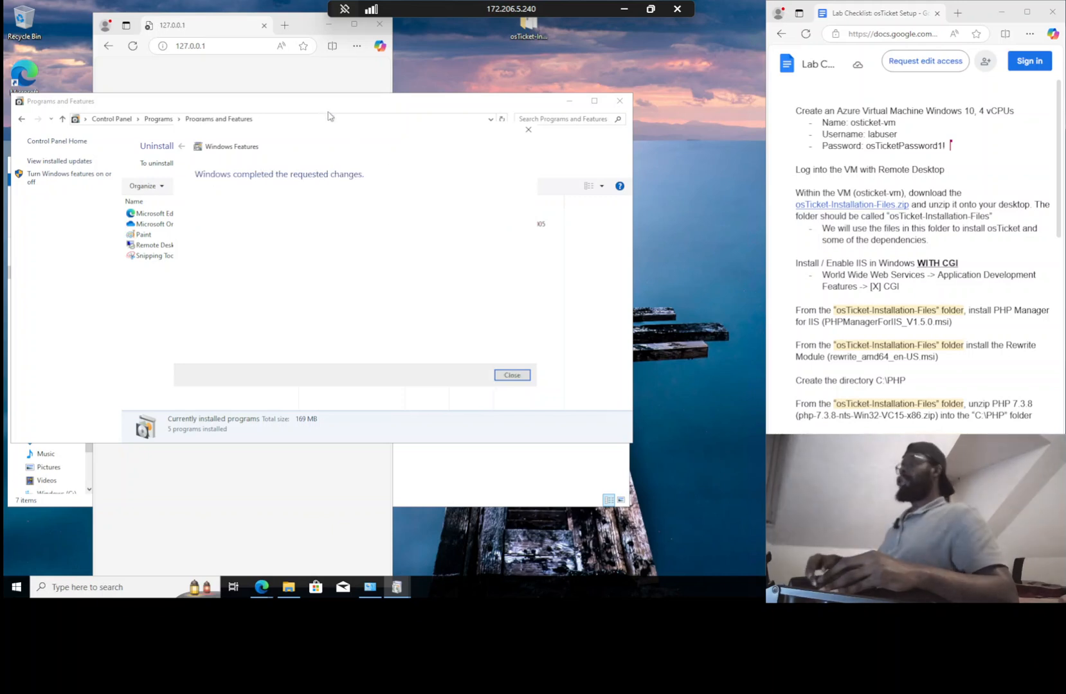
{"action": "left_click", "coordinate": [514, 376]}
Reload 127.0.0.1 to show the IIS welcome page and snap Edge to the left half
{"action": "left_click", "coordinate": [155, 71]}
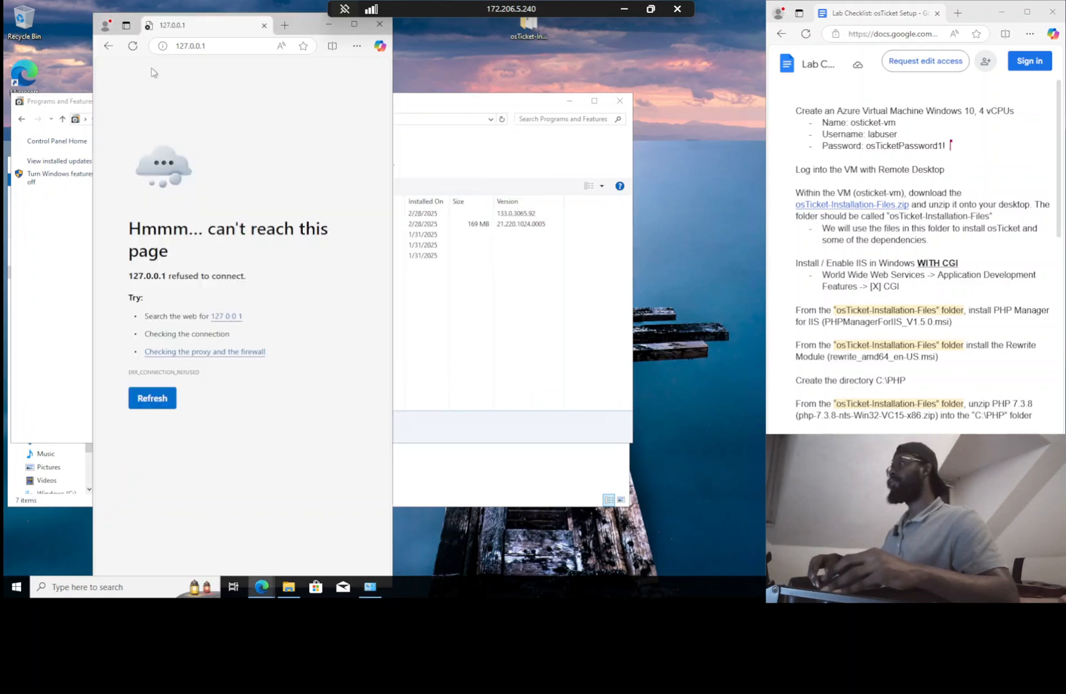
{"action": "left_click", "coordinate": [129, 47]}
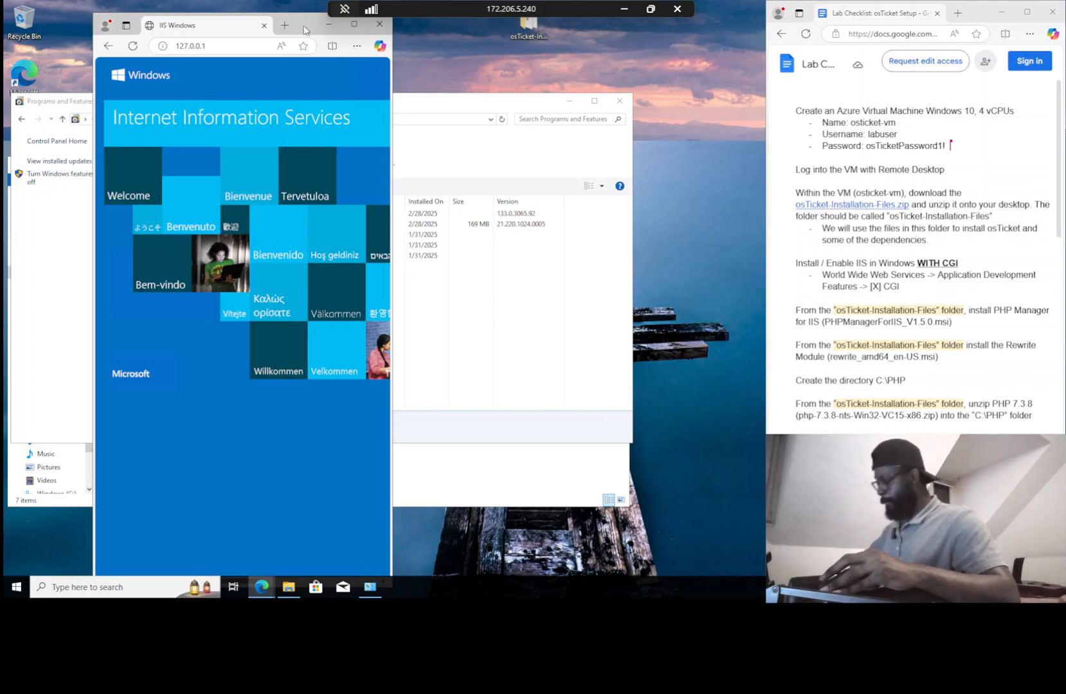
{"action": "key", "text": "super+Left"}
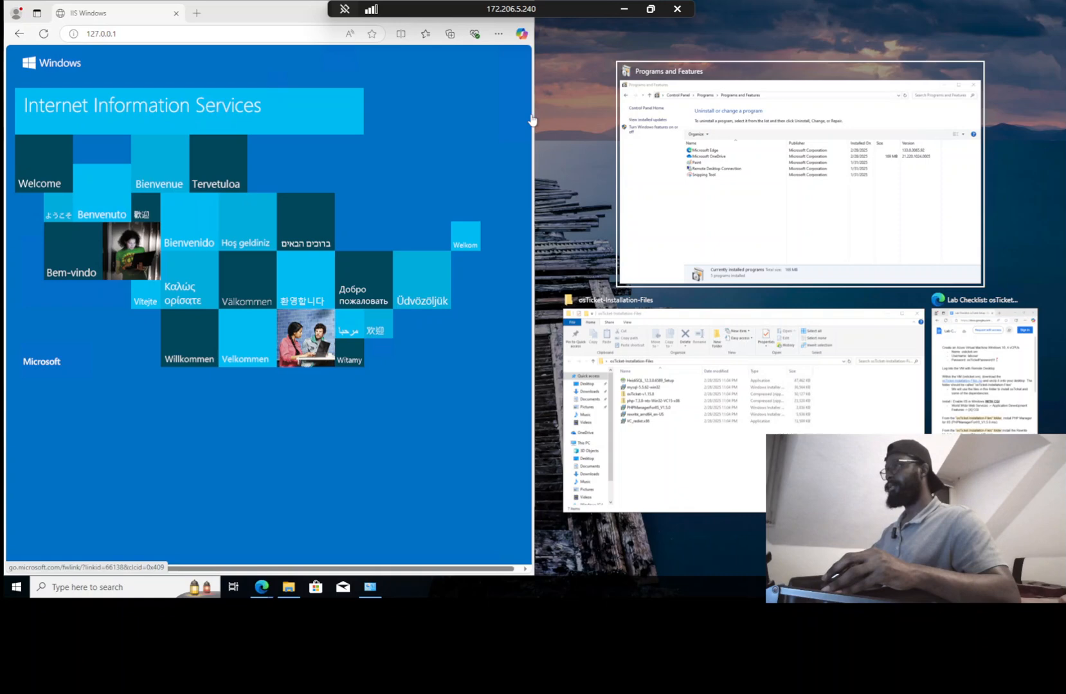
{"action": "left_click", "coordinate": [473, 123]}
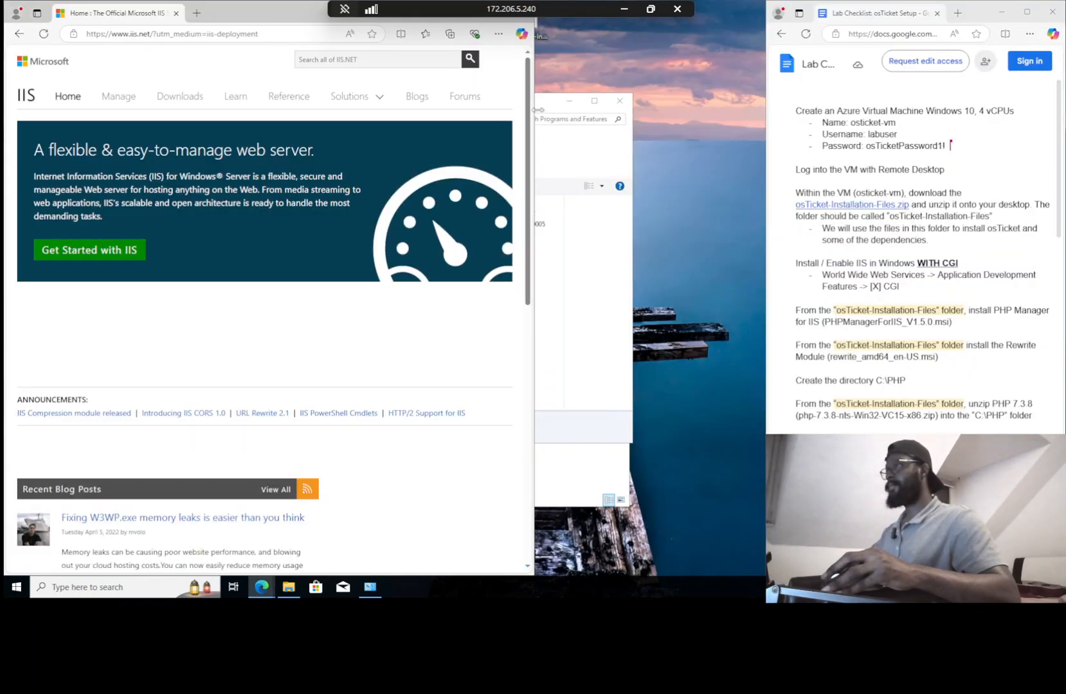
{"action": "left_click_drag", "start_coordinate": [531, 114], "coordinate": [393, 103]}
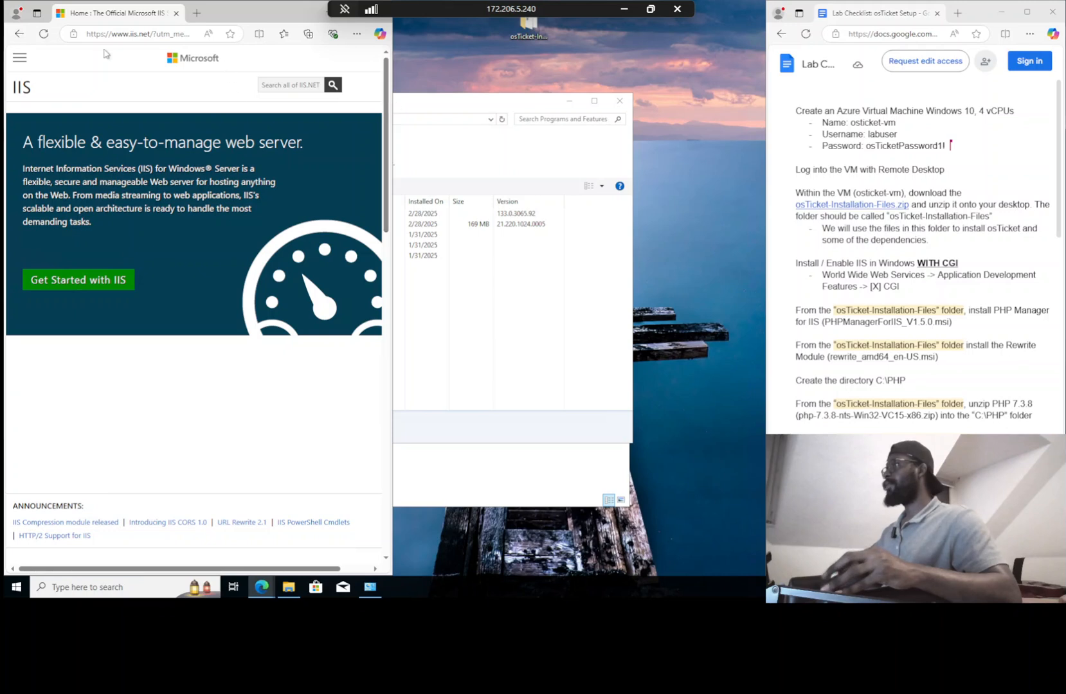
{"action": "left_click", "coordinate": [19, 37]}
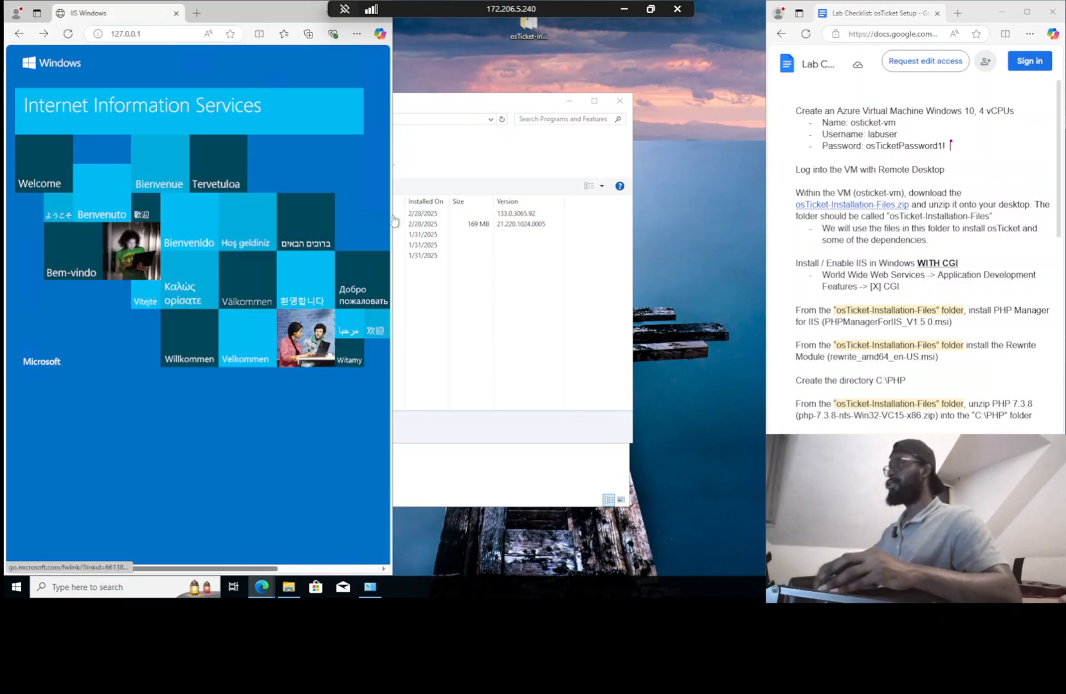
Close the Programs and Features window
{"action": "left_click", "coordinate": [514, 141]}
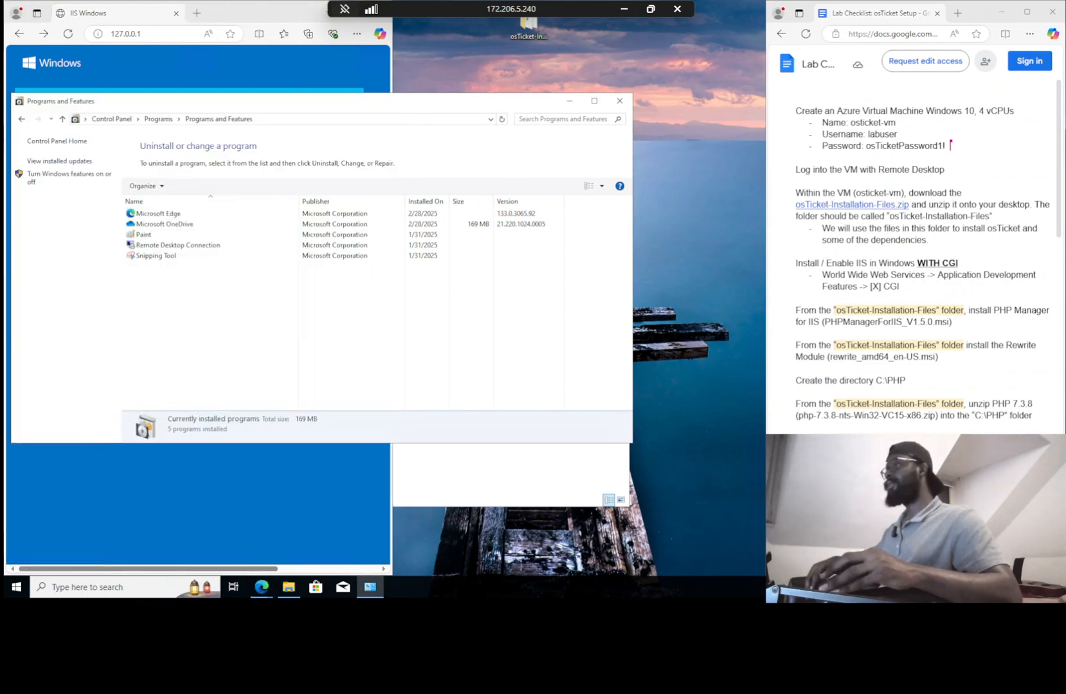
{"action": "left_click", "coordinate": [619, 101]}
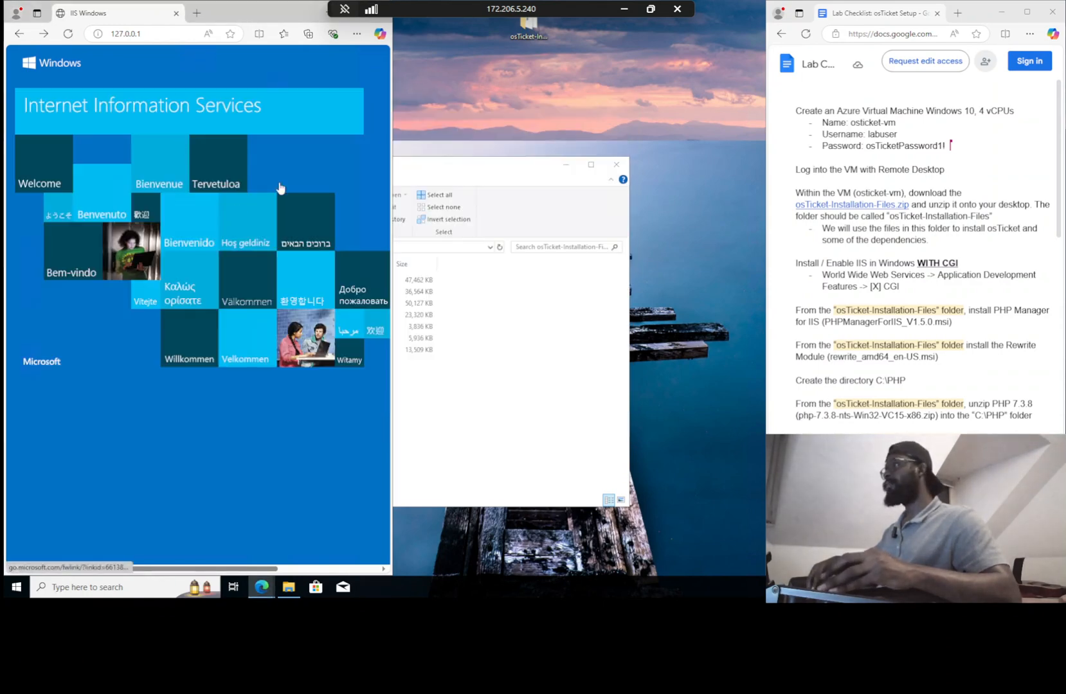
{"action": "right_click", "coordinate": [432, 100]}
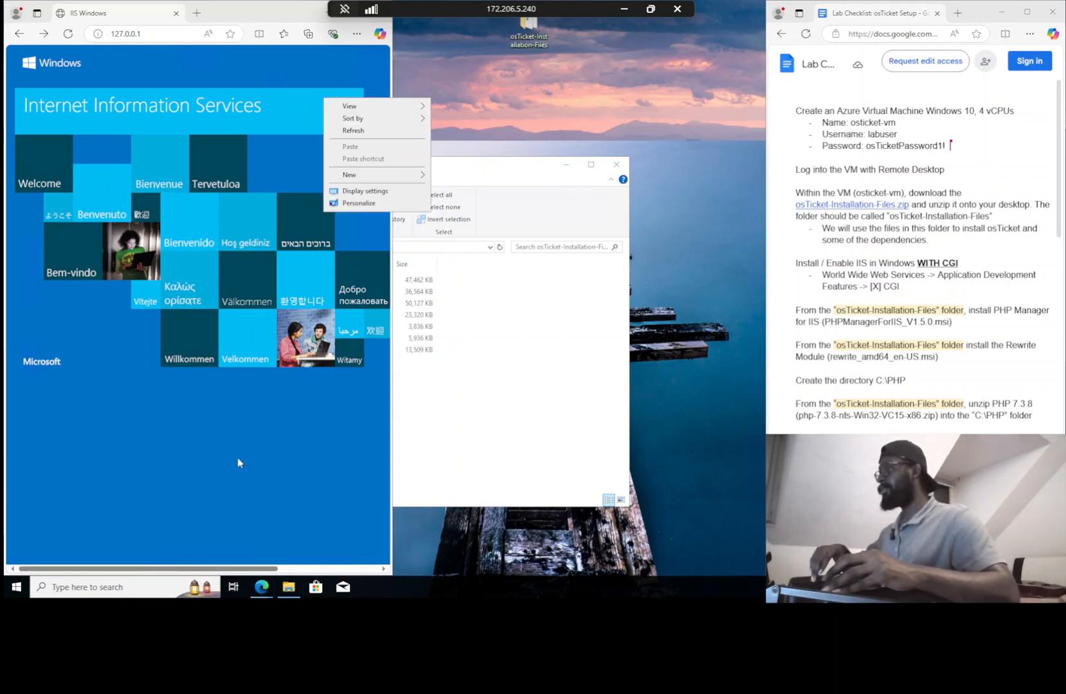
Launch Notepad from search, narrow its window, and bring up the Open file dialog
{"action": "key", "text": "super"}
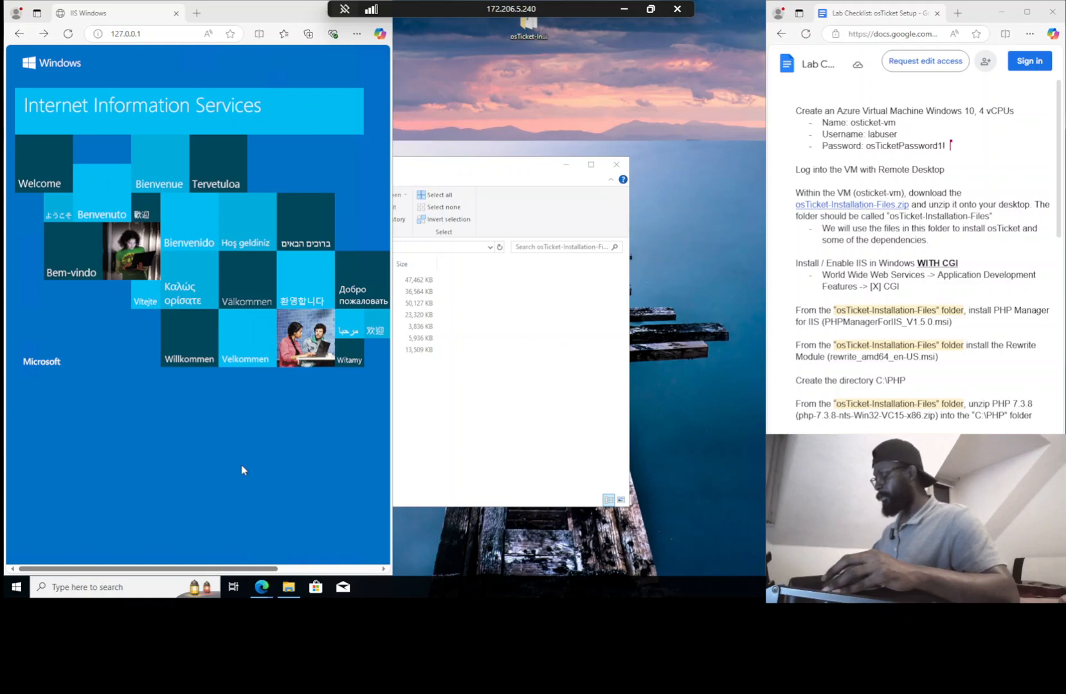
{"action": "type", "text": "no"}
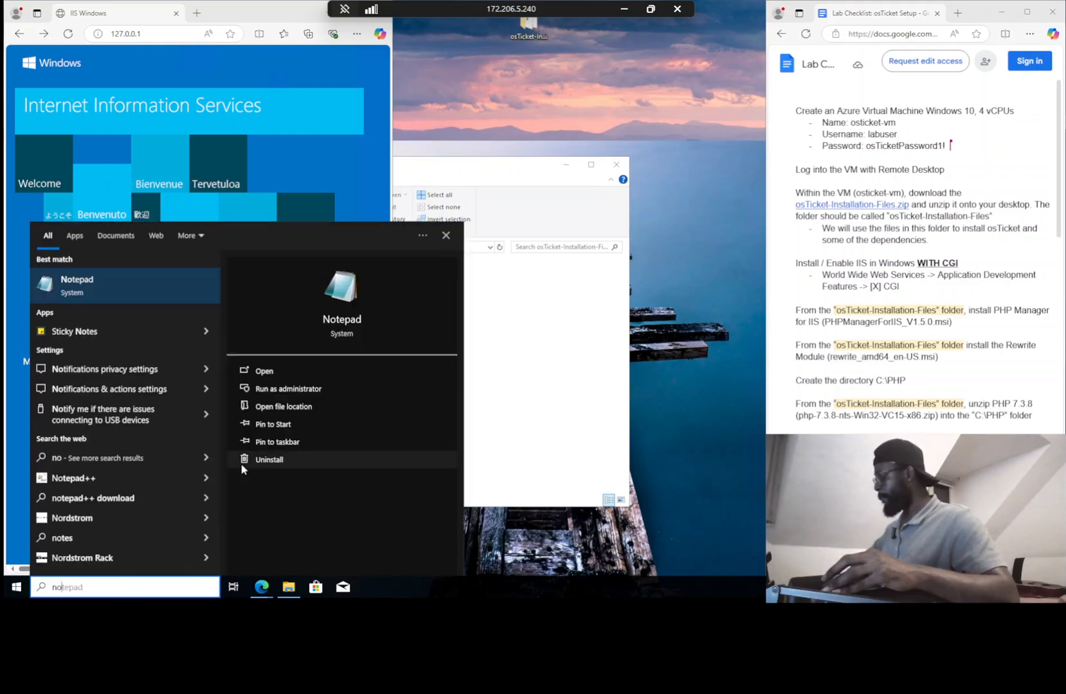
{"action": "left_click", "coordinate": [119, 283]}
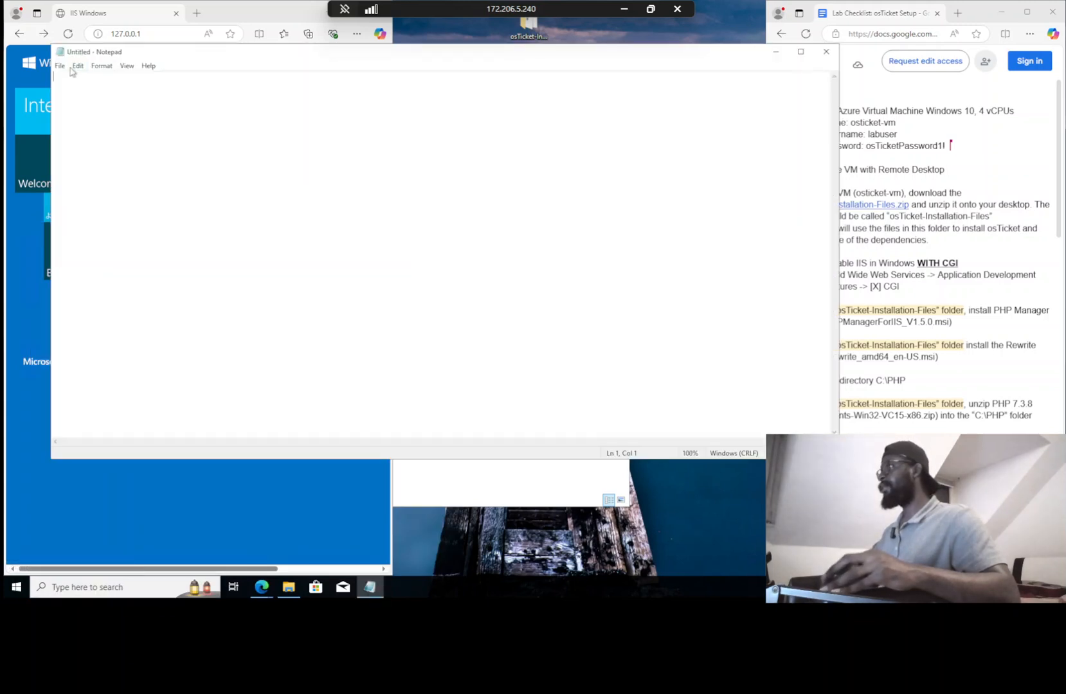
{"action": "left_click_drag", "start_coordinate": [72, 97], "coordinate": [339, 80]}
{"action": "left_click", "coordinate": [348, 67]}
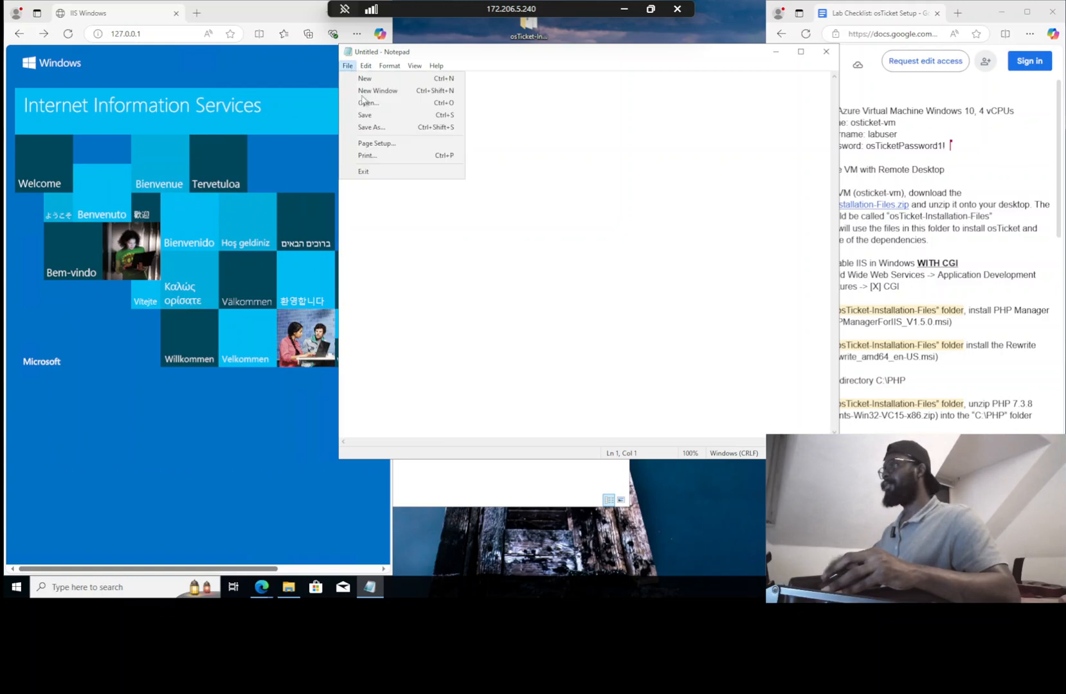
{"action": "left_click", "coordinate": [367, 101]}
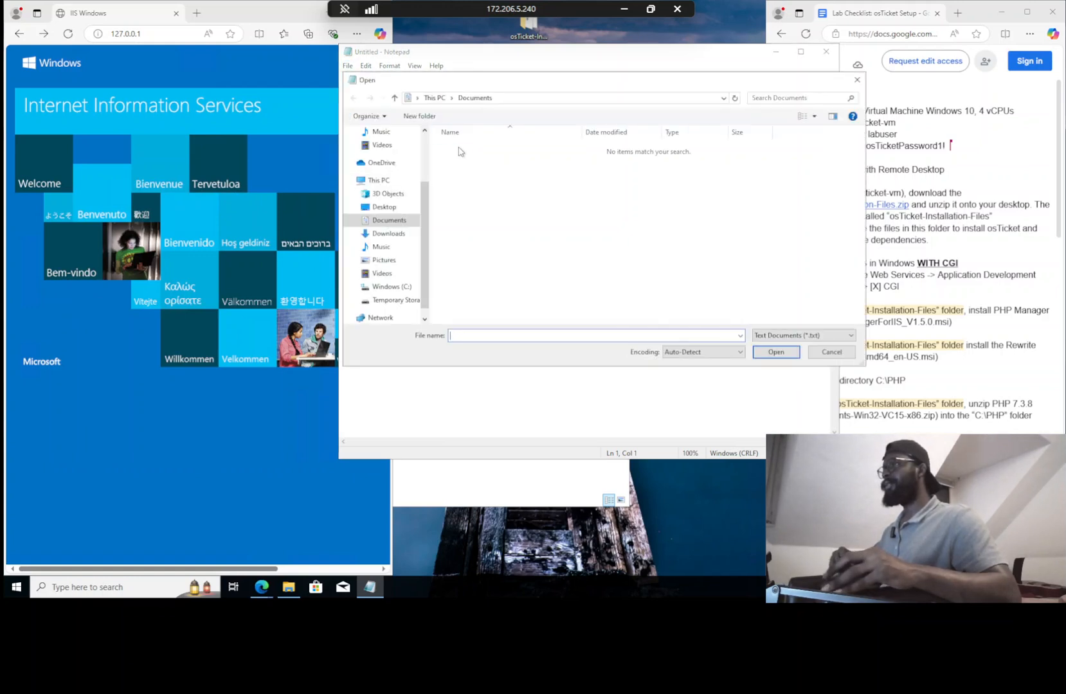
Browse This PC > Windows (C:) > inetpub > wwwroot, then back up to C:
{"action": "left_click", "coordinate": [434, 98]}
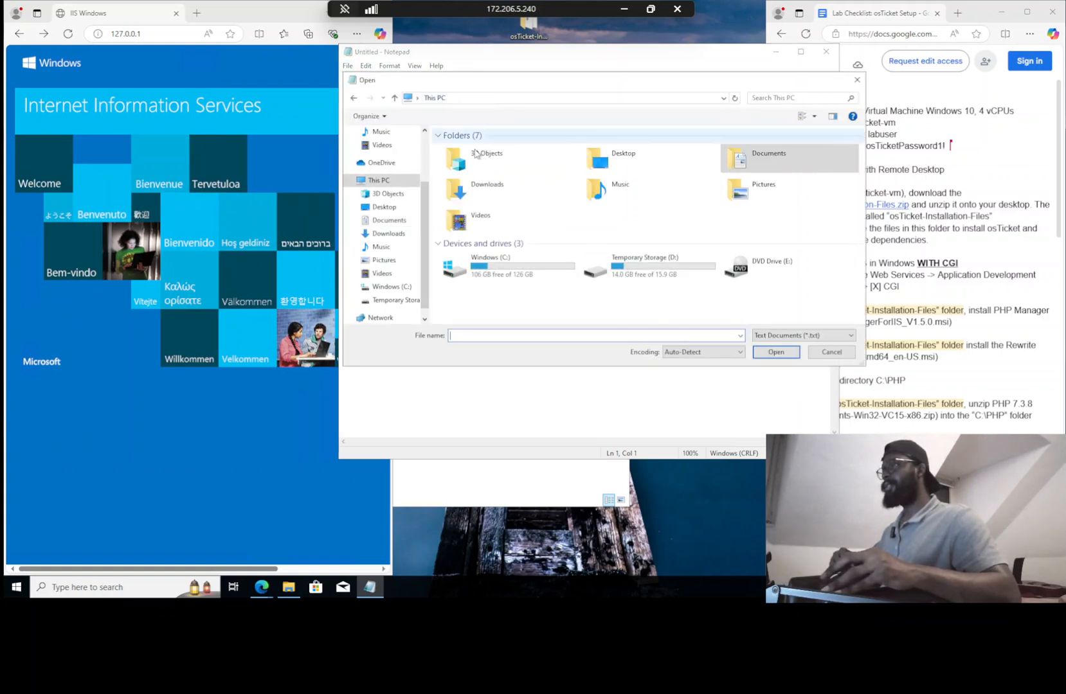
{"action": "left_click", "coordinate": [492, 264]}
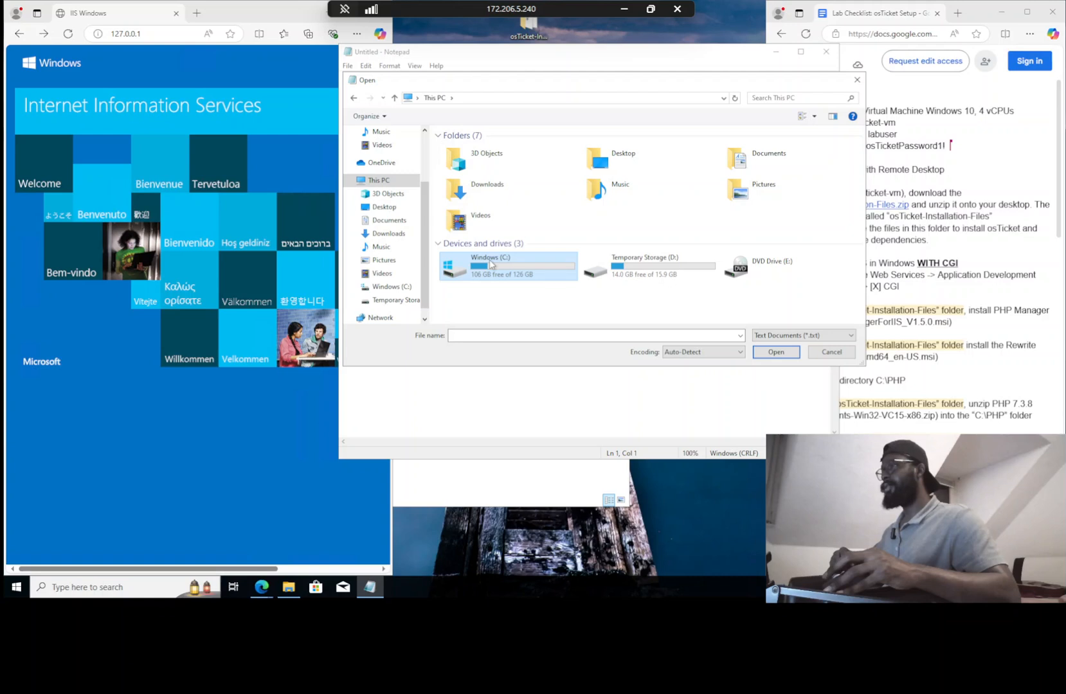
{"action": "double_click", "coordinate": [492, 264]}
{"action": "double_click", "coordinate": [470, 150]}
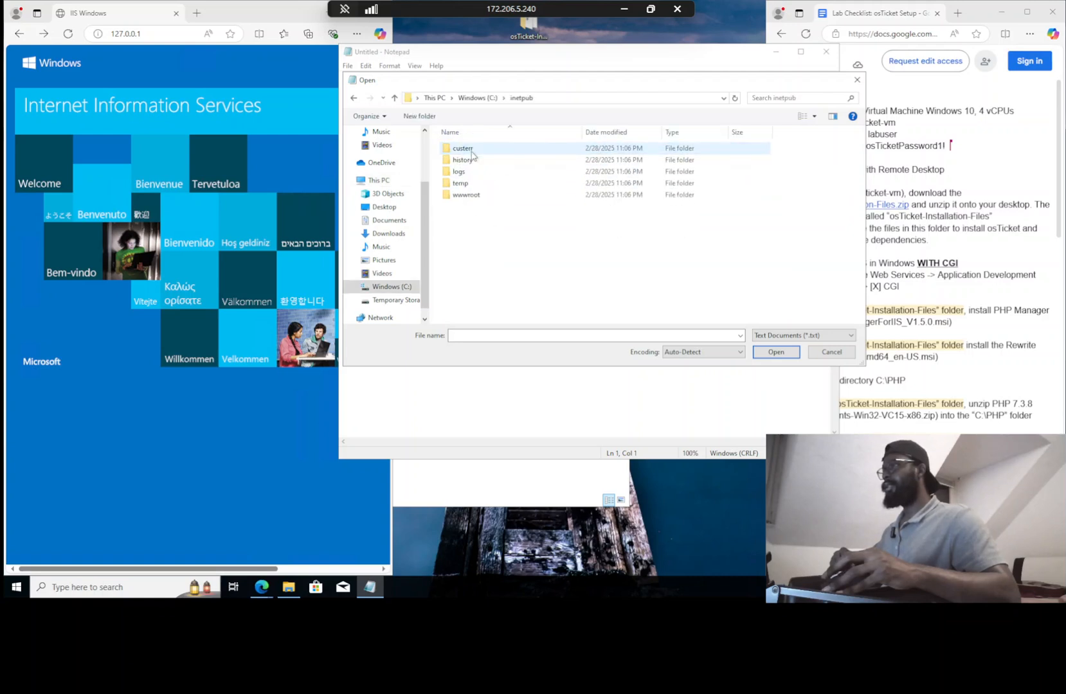
{"action": "left_click", "coordinate": [465, 196]}
{"action": "double_click", "coordinate": [466, 196]}
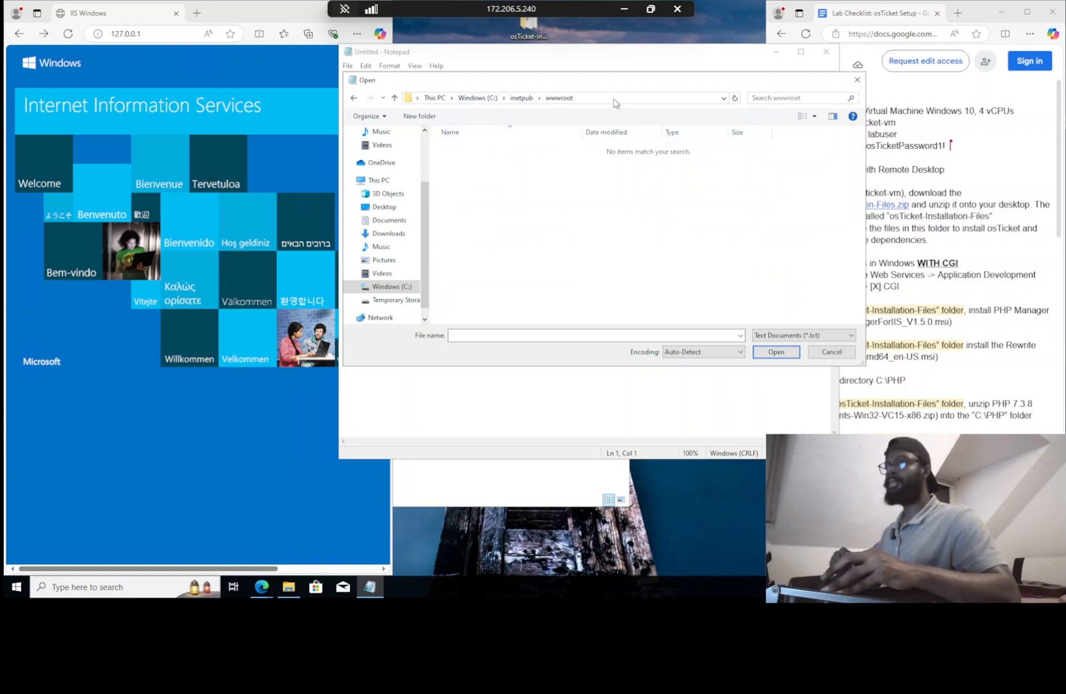
{"action": "left_click_drag", "start_coordinate": [596, 84], "coordinate": [526, 85]}
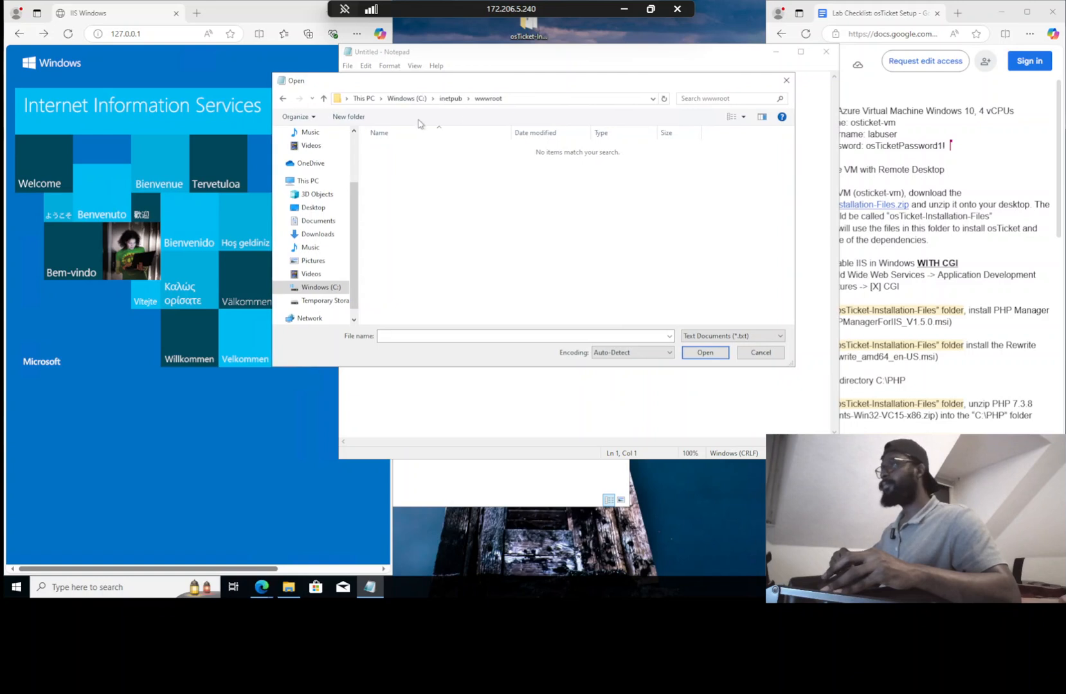
{"action": "left_click", "coordinate": [450, 98]}
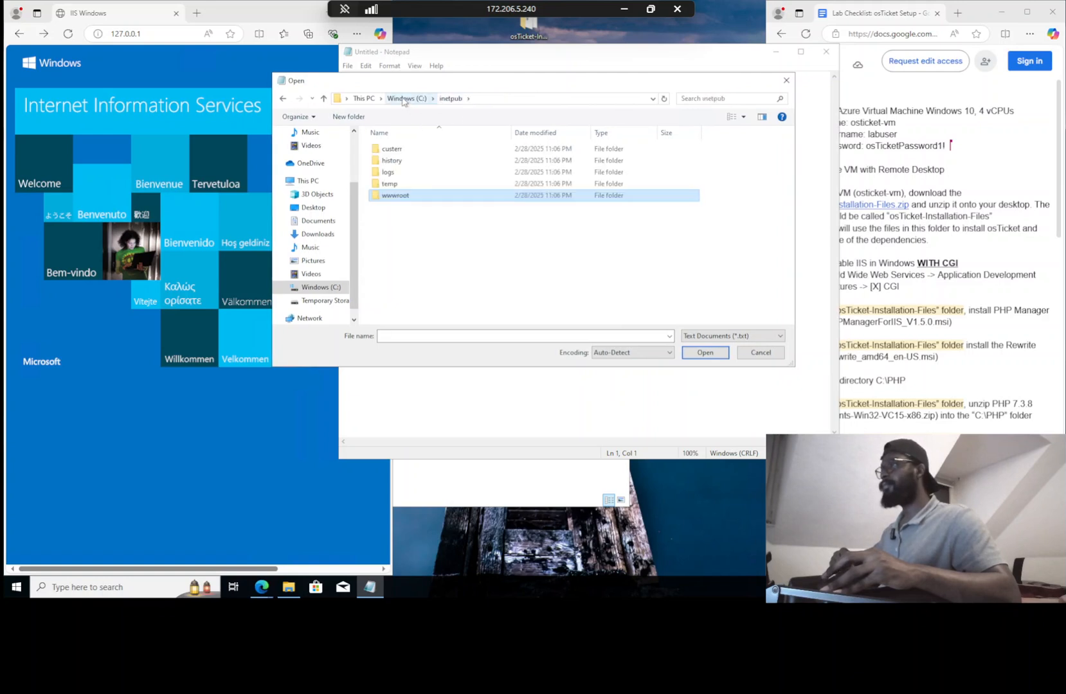
{"action": "left_click", "coordinate": [404, 99]}
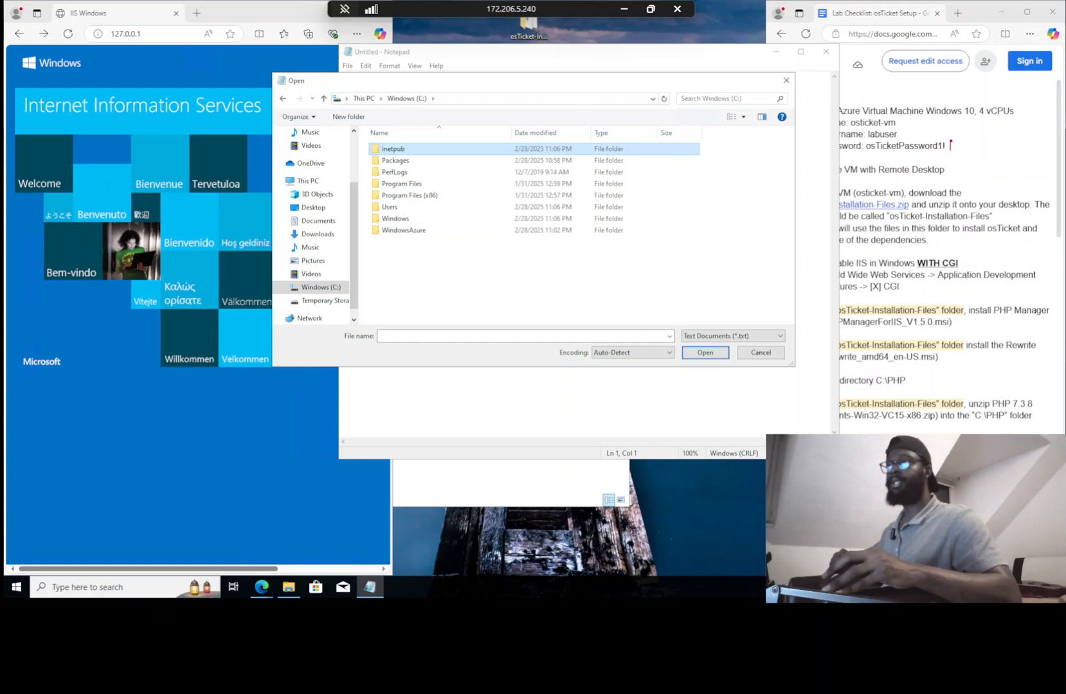
Return to C:\inetpub\wwwroot, set the file type to All Files, and open iisstart
{"action": "left_click", "coordinate": [931, 240]}
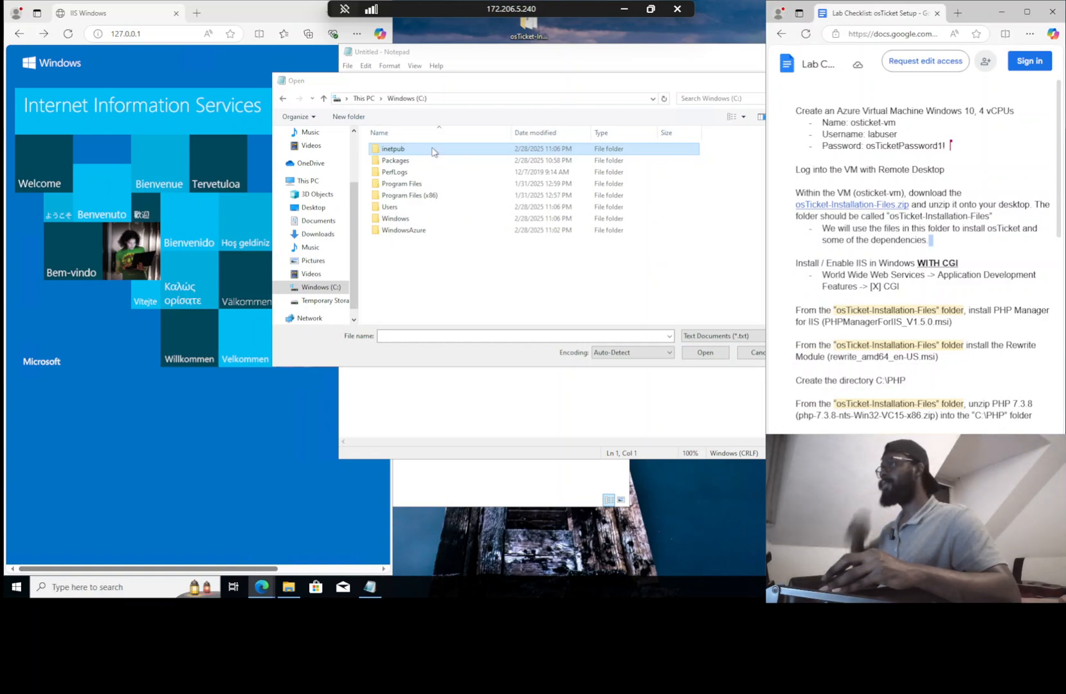
{"action": "left_click", "coordinate": [432, 152]}
{"action": "double_click", "coordinate": [433, 152]}
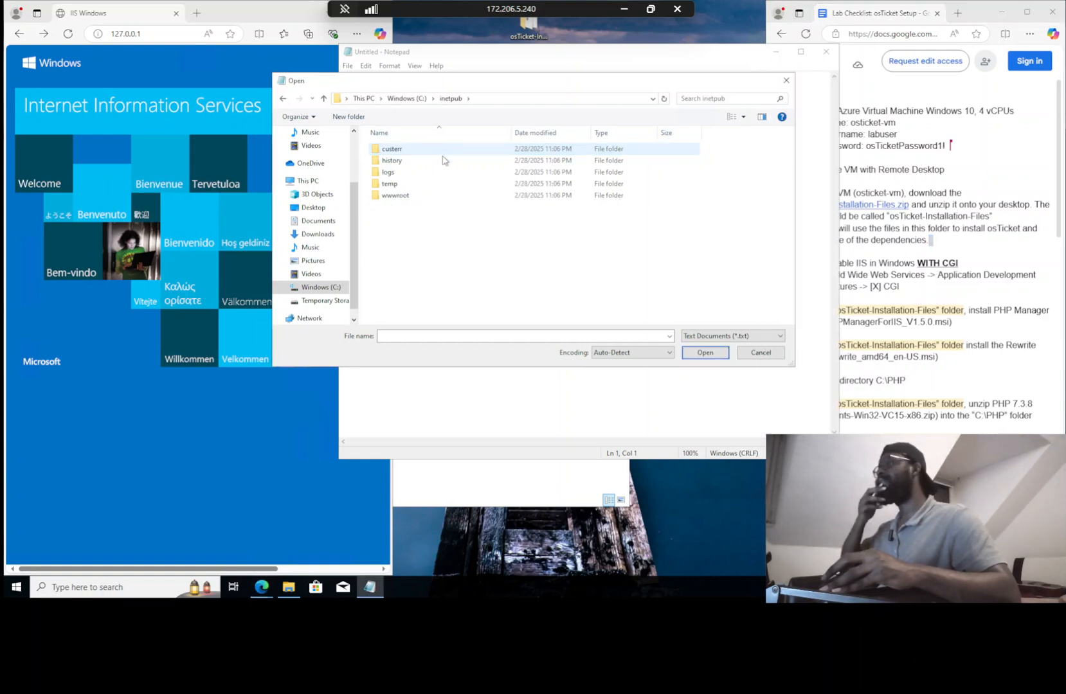
{"action": "double_click", "coordinate": [382, 196]}
{"action": "left_click", "coordinate": [441, 100]}
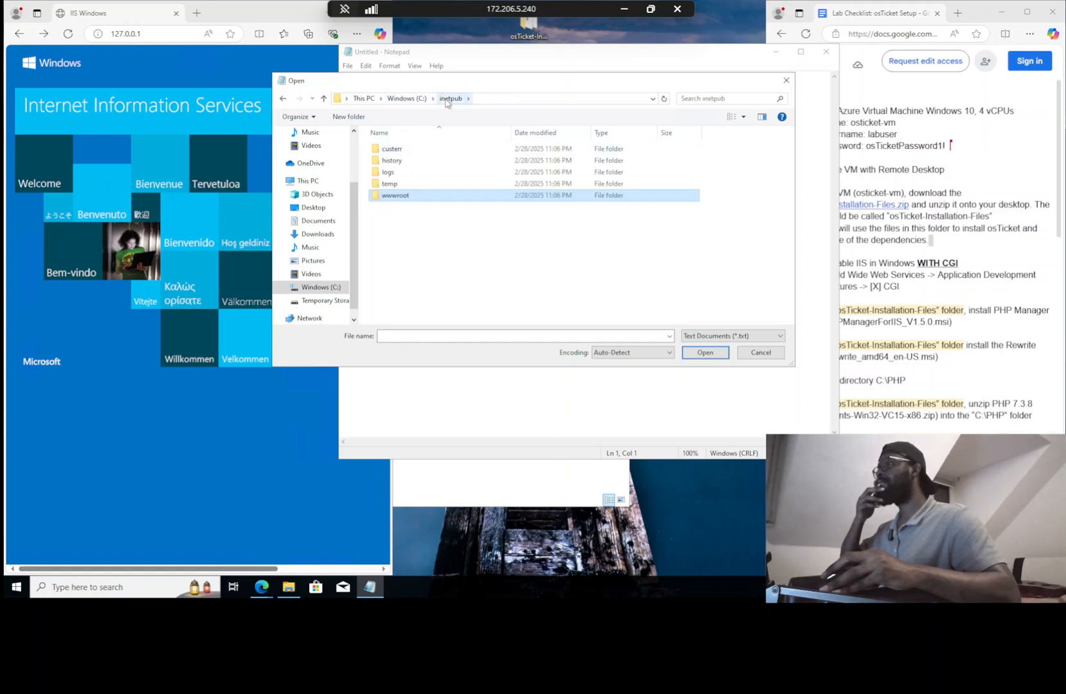
{"action": "left_click", "coordinate": [409, 99]}
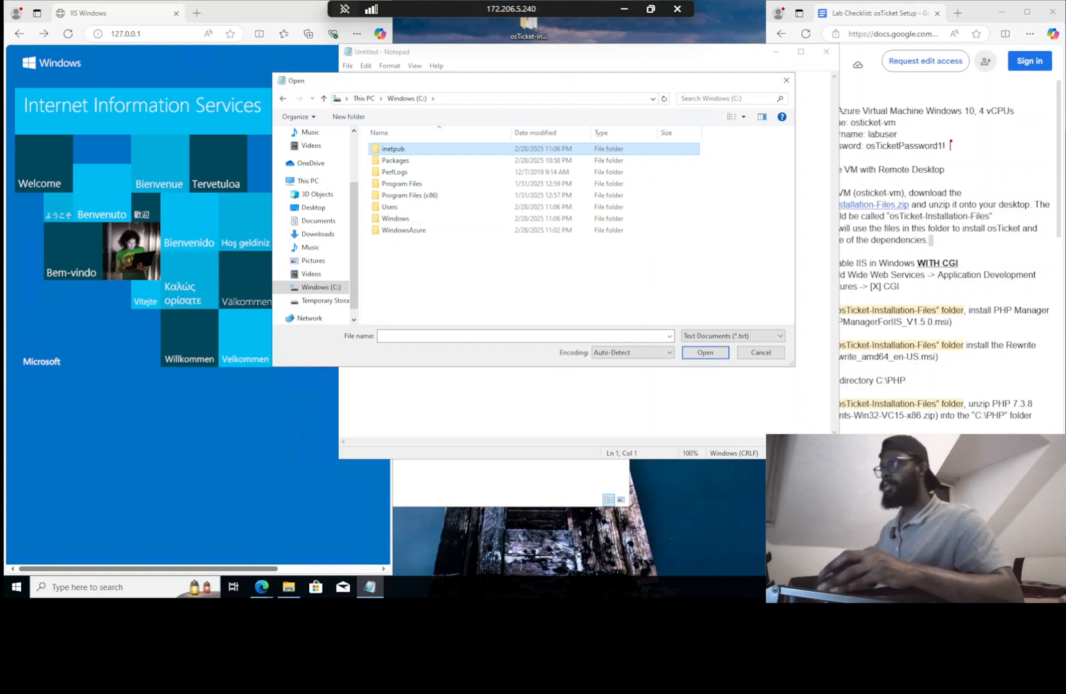
{"action": "double_click", "coordinate": [419, 153]}
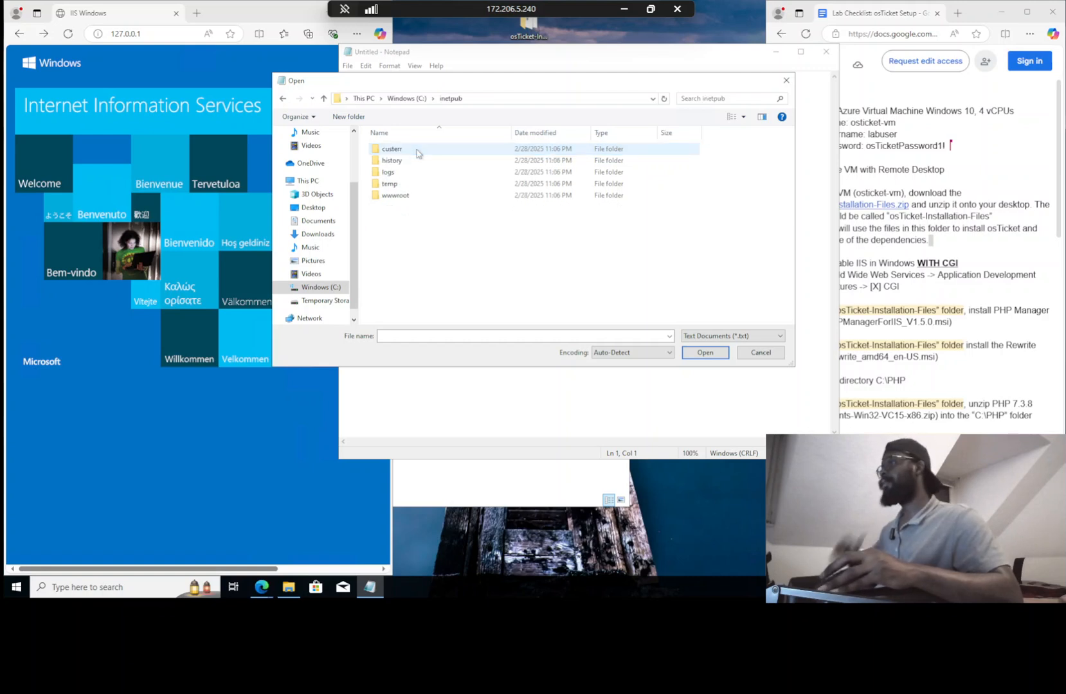
{"action": "double_click", "coordinate": [390, 195]}
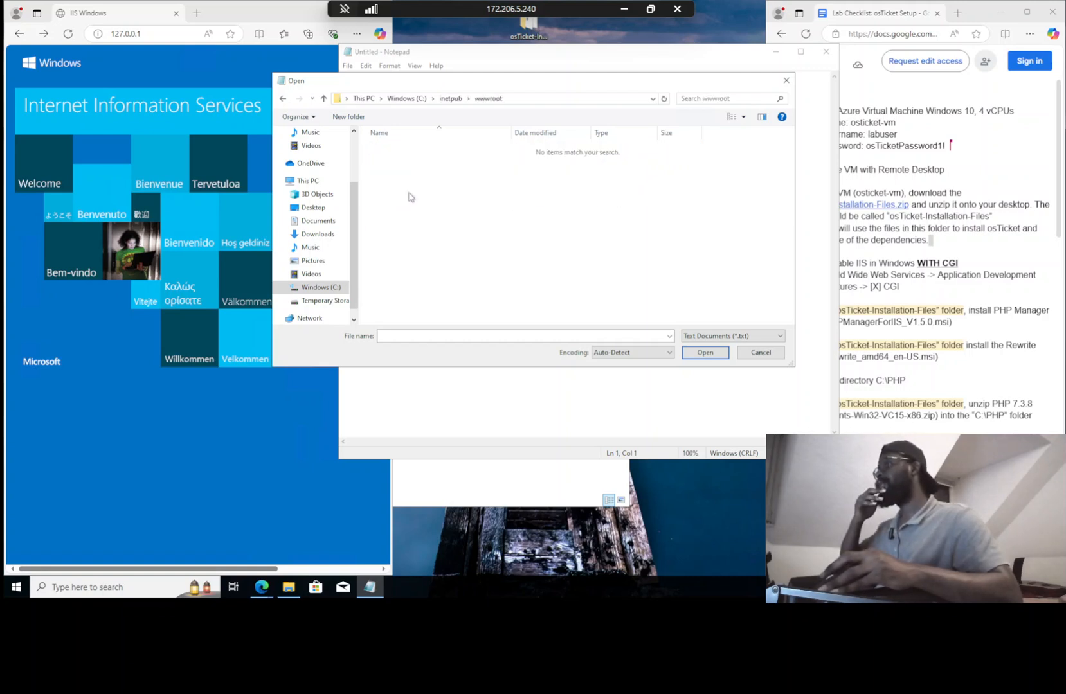
{"action": "left_click", "coordinate": [752, 336]}
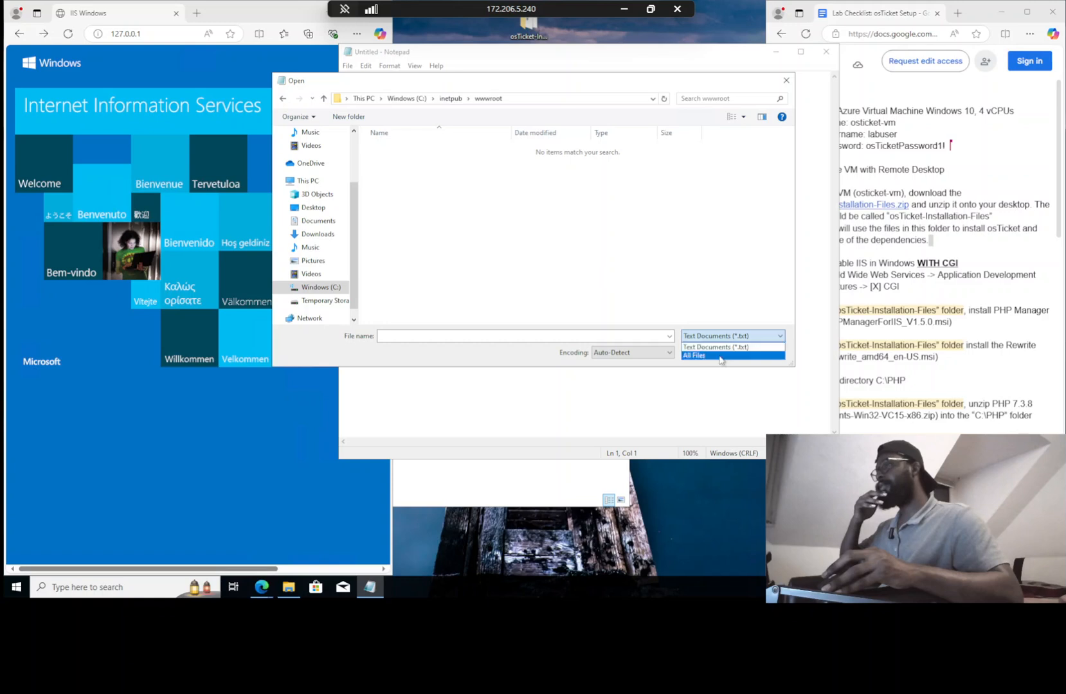
{"action": "left_click", "coordinate": [725, 356]}
{"action": "double_click", "coordinate": [390, 148]}
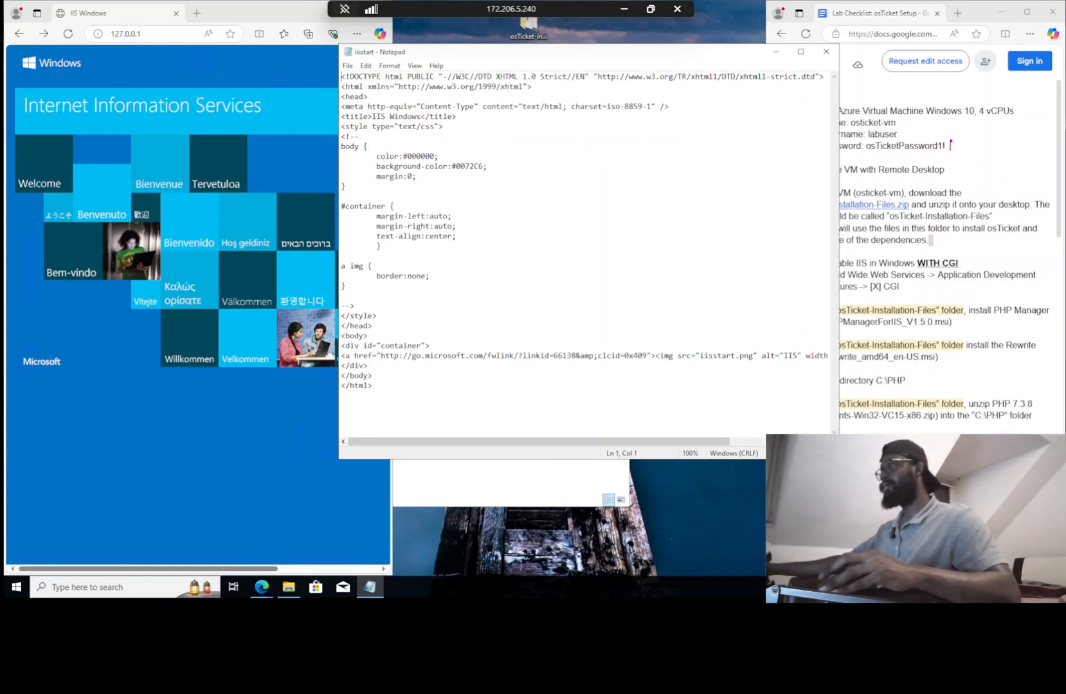
Start a new line right after the <body> tag in iisstart for the marquee
{"action": "left_click", "coordinate": [368, 336]}
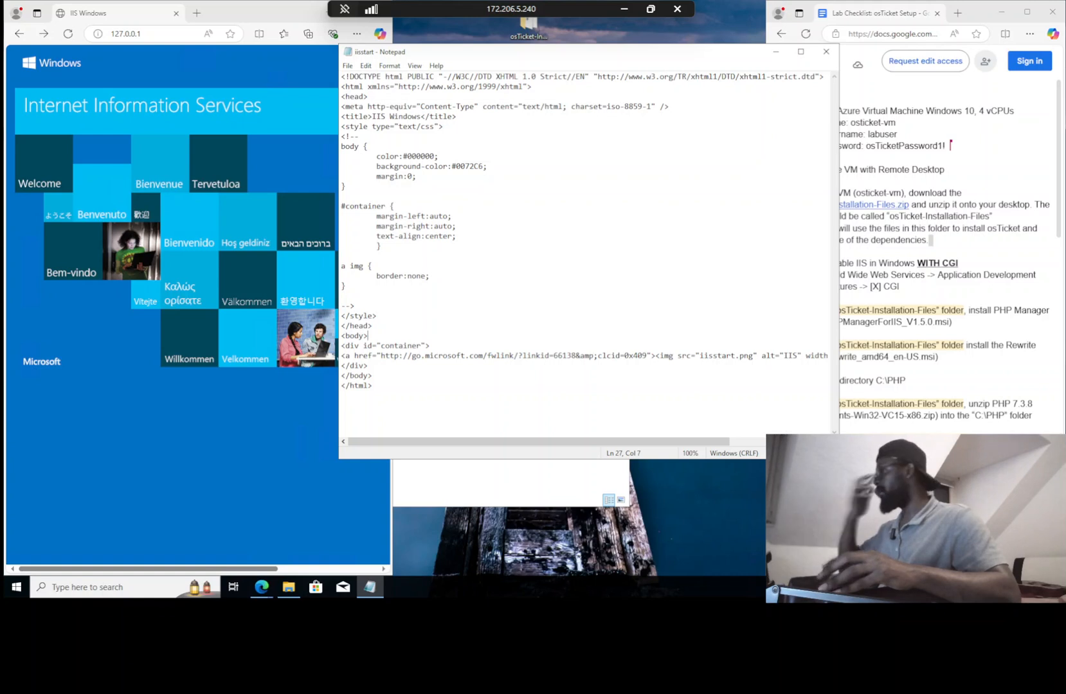
{"action": "key", "text": "Return"}
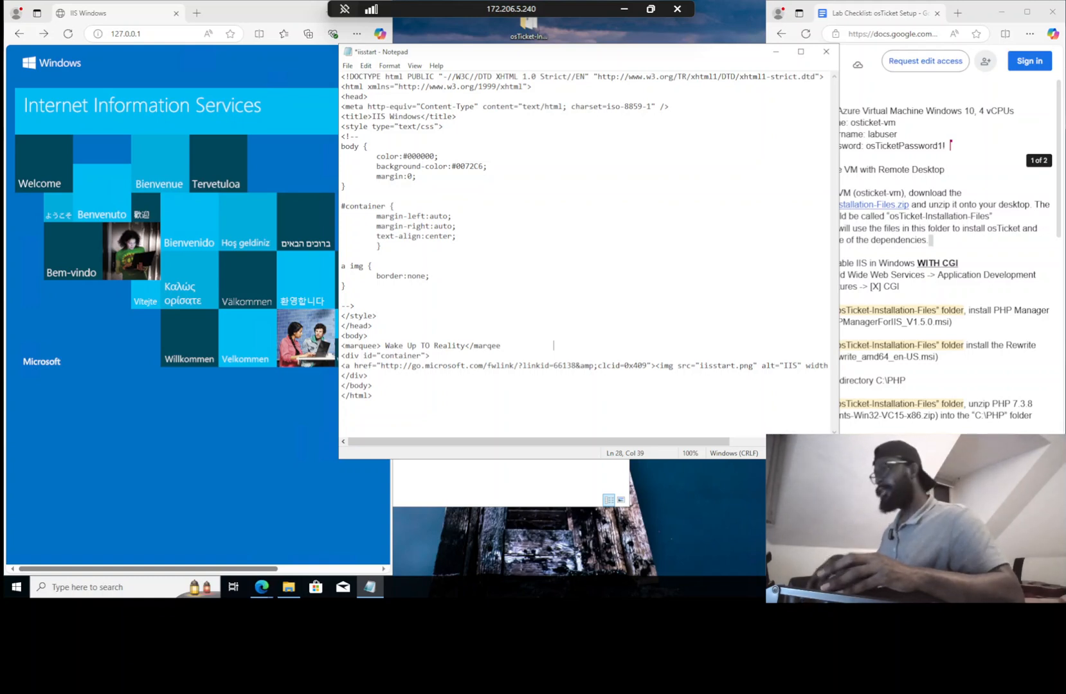
Correct the </marquee> tag, add a bold 'Weakness Disgusts me' line below it, and save iisstart
{"action": "key", "text": "Left"}
{"action": "key", "text": "Left"}
{"action": "key", "text": "Left"}
{"action": "key", "text": "Left"}
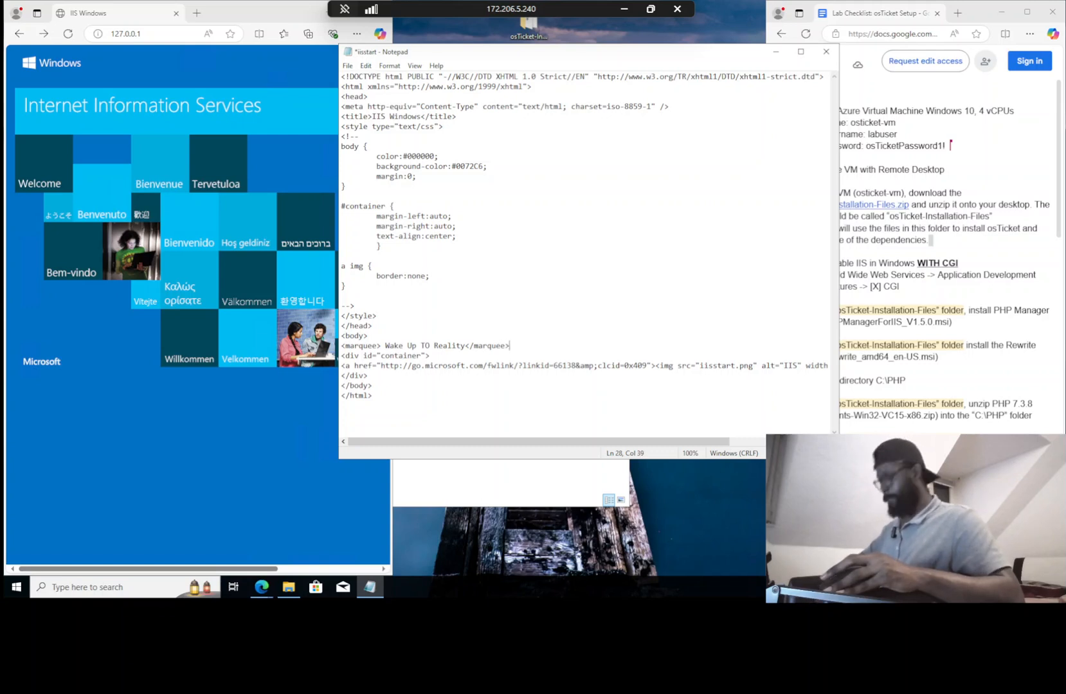
{"action": "key", "text": "Return"}
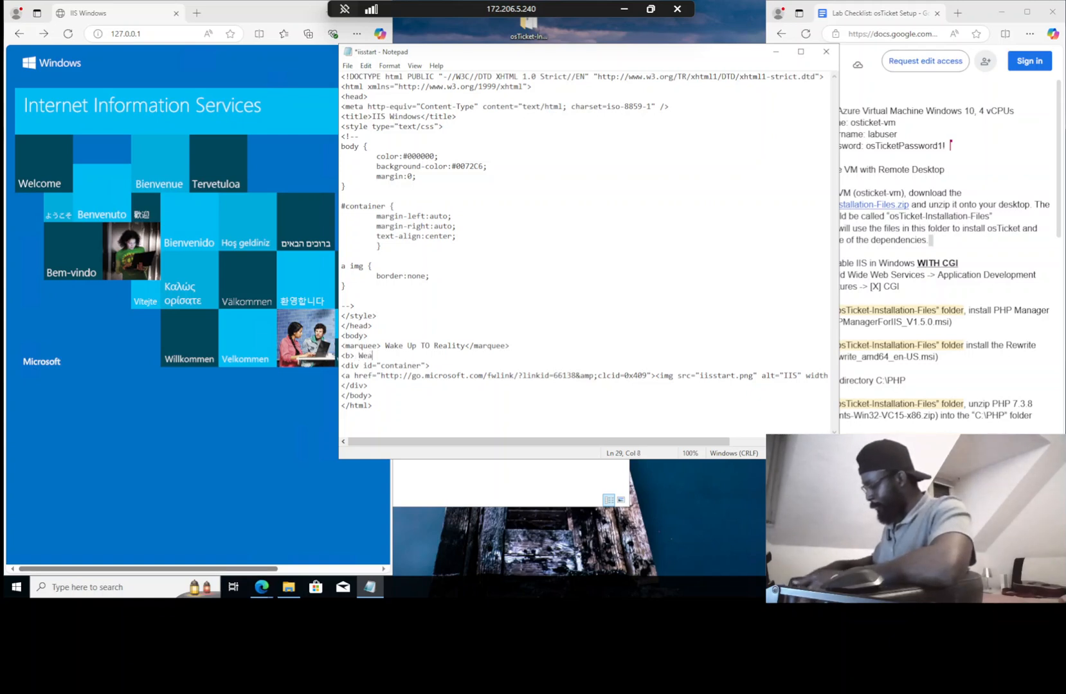
{"action": "type", "text": "ss Disgusts me<b/>"}
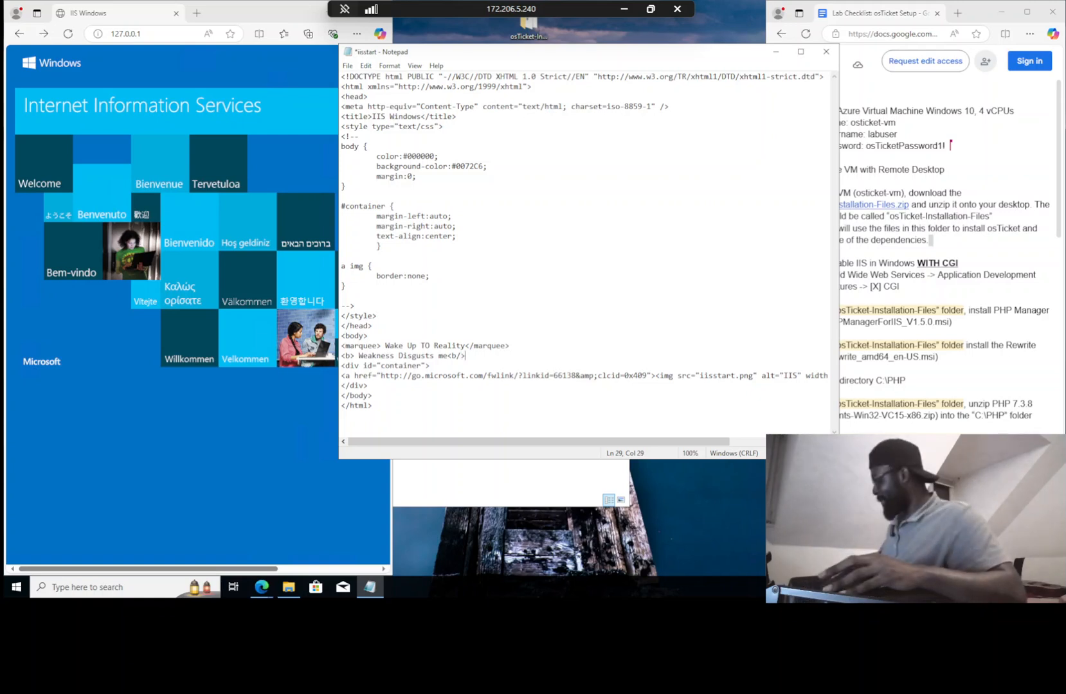
{"action": "key", "text": "ctrl+s"}
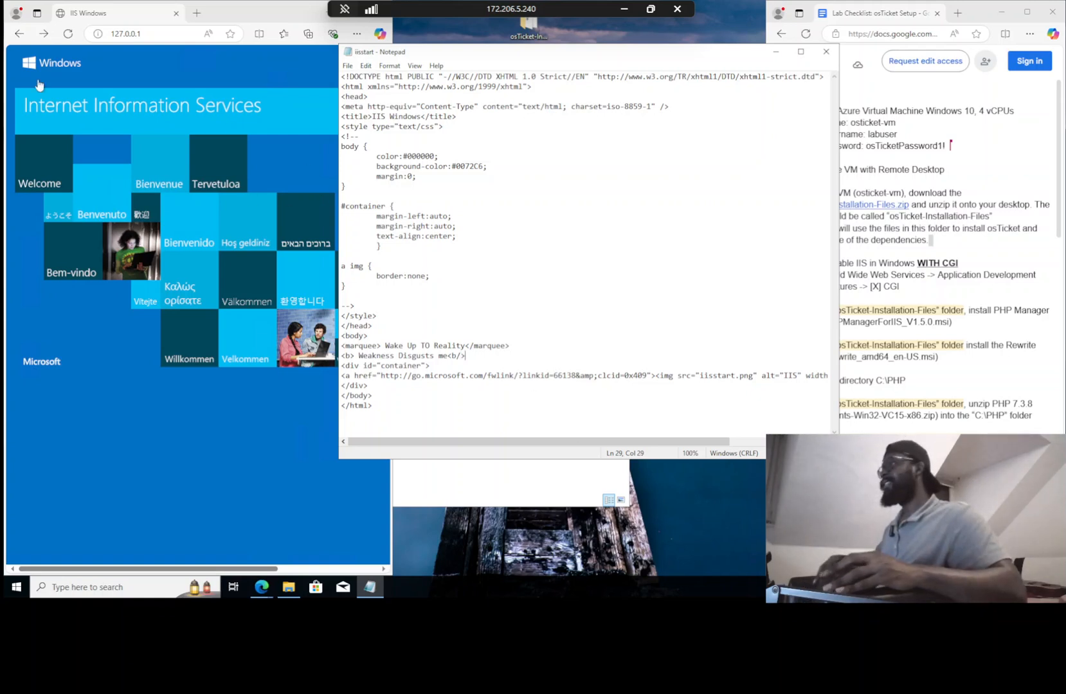
Refresh 127.0.0.1 to show the 'Wake Up TO Reality' marquee and bold line, then close Notepad
{"action": "left_click", "coordinate": [67, 35]}
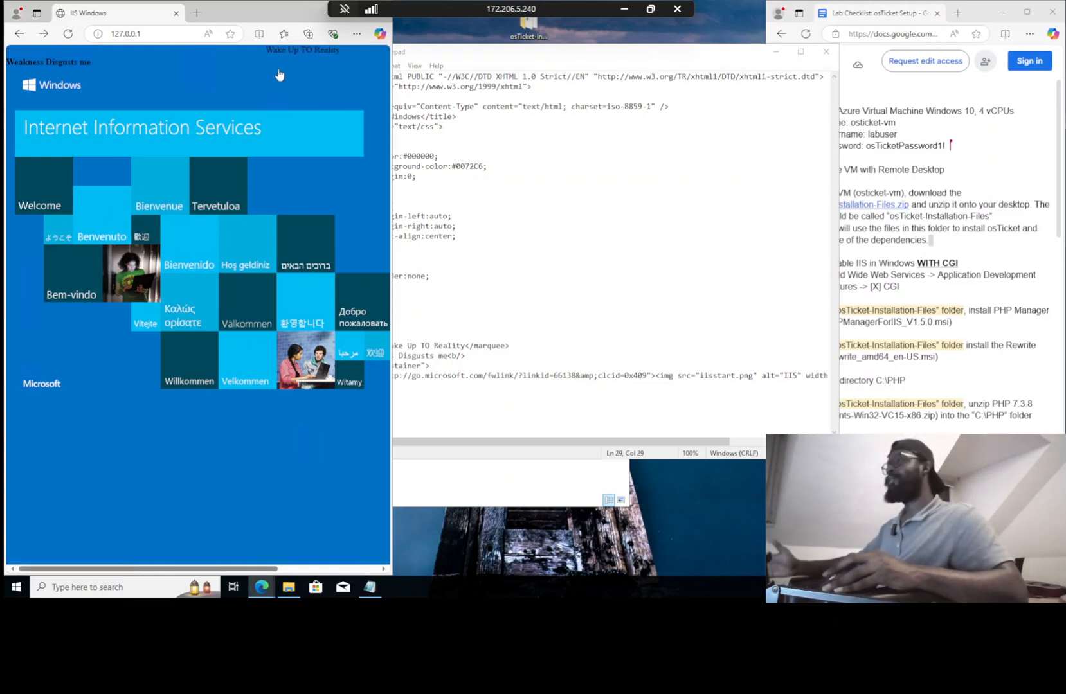
{"action": "left_click", "coordinate": [823, 57]}
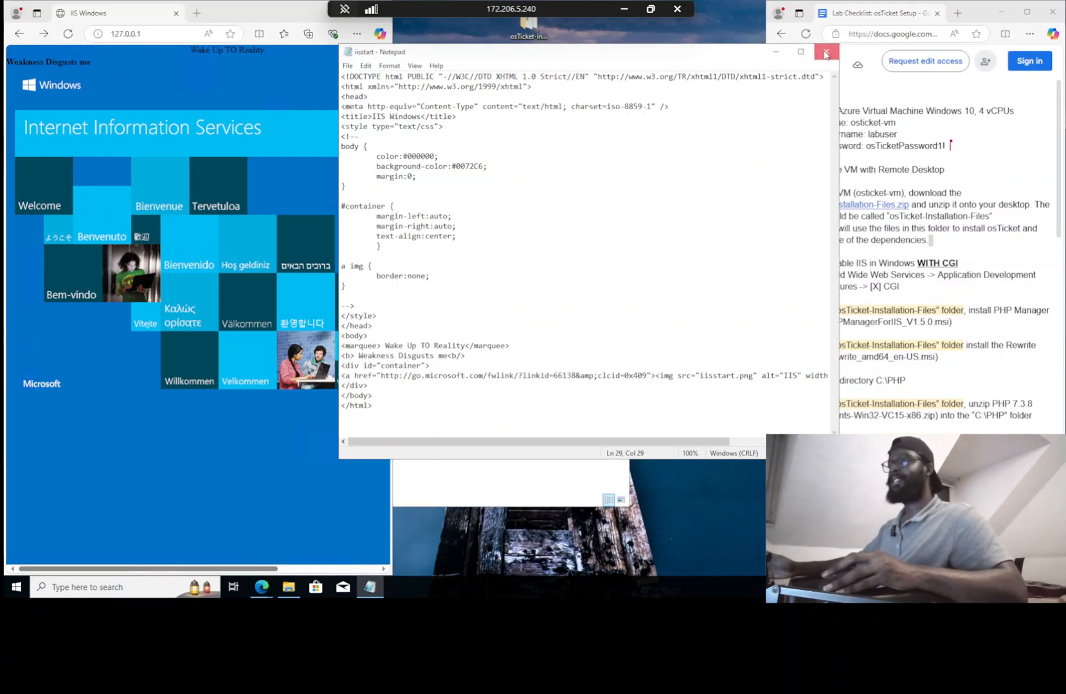
Install PHPManagerForIIS_V1.5.0.msi from the installation files folder, accepting the licence, and close the finished installer
{"action": "left_click", "coordinate": [503, 168]}
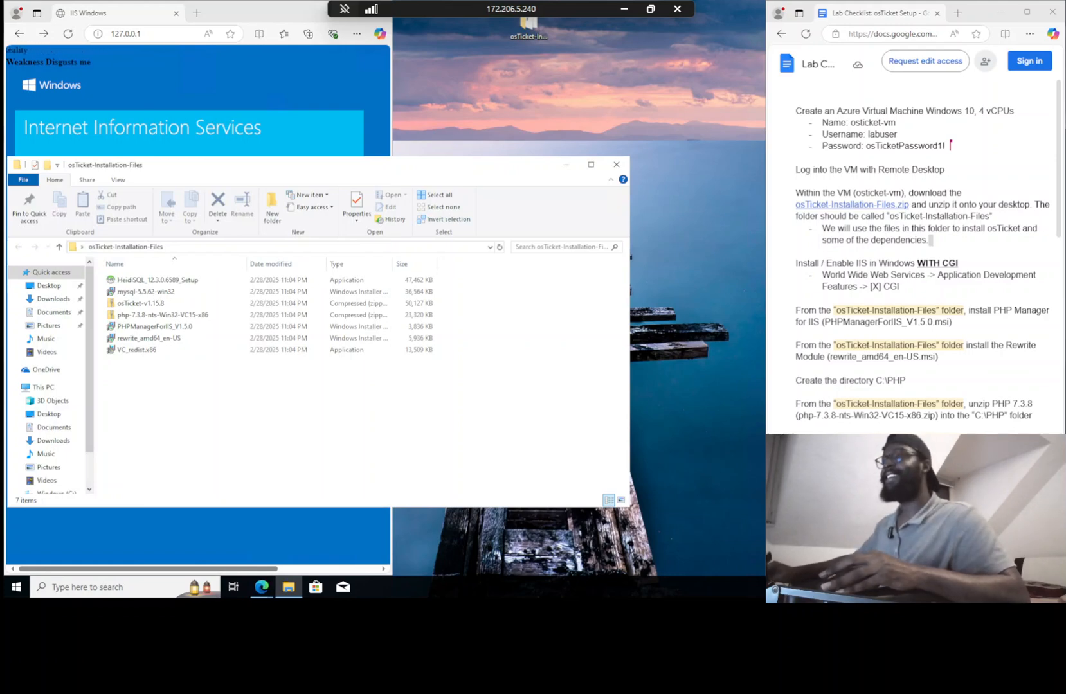
{"action": "scroll", "coordinate": [913, 257], "scroll_direction": "down", "scroll_amount": 4}
{"action": "scroll", "coordinate": [913, 257], "scroll_direction": "up", "scroll_amount": 2}
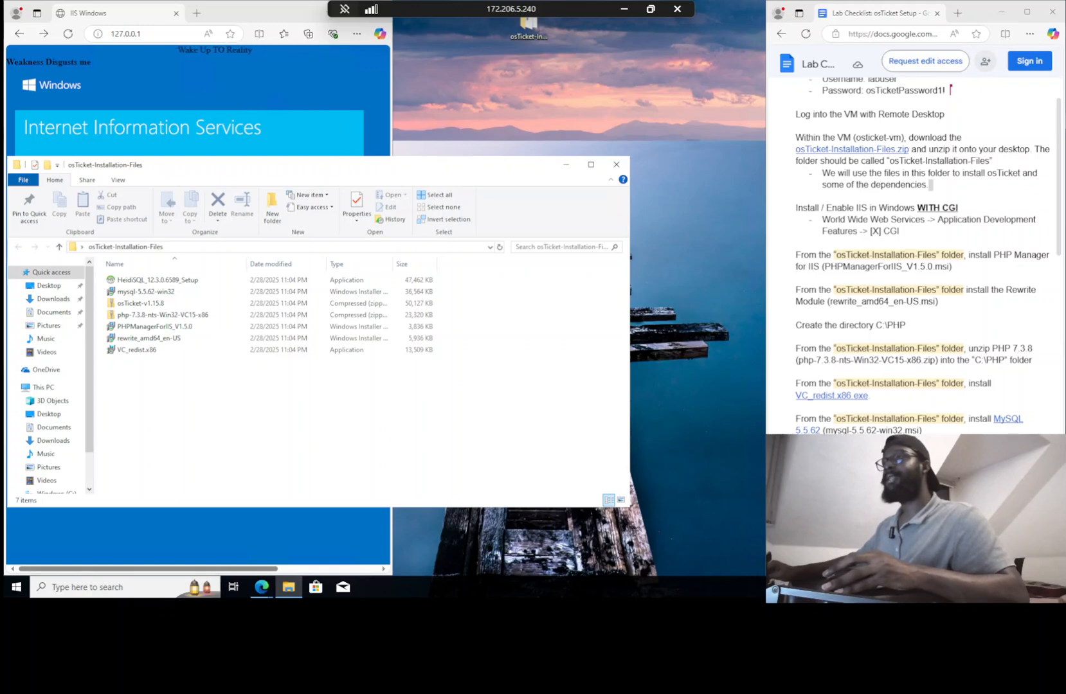
{"action": "scroll", "coordinate": [913, 257], "scroll_direction": "down", "scroll_amount": 3}
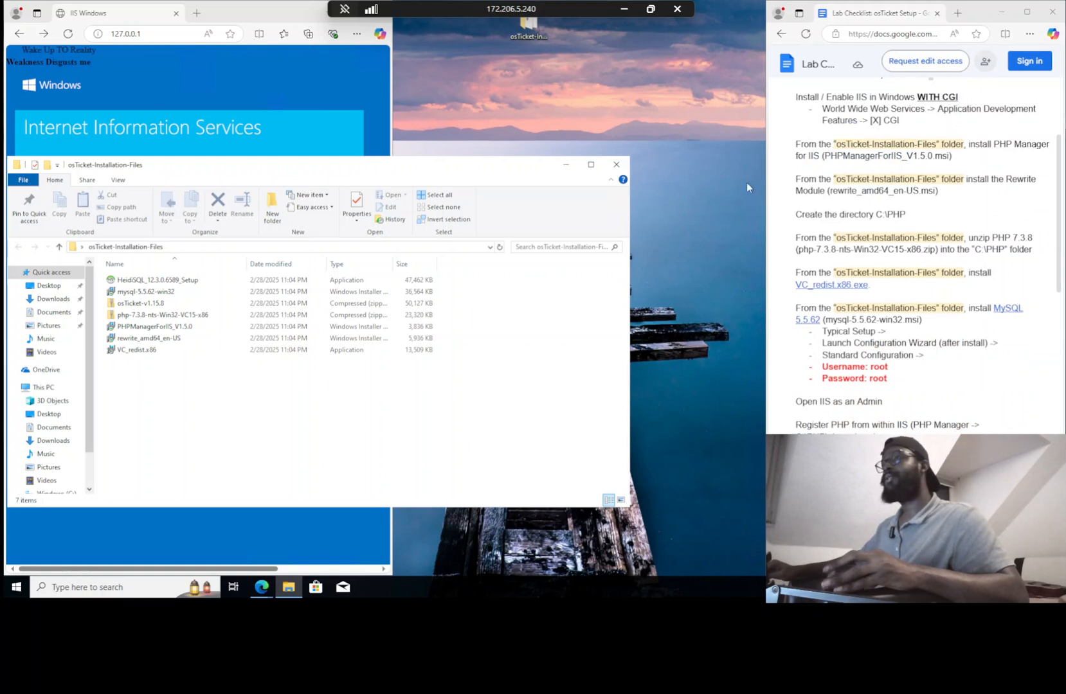
{"action": "left_click", "coordinate": [165, 326]}
{"action": "double_click", "coordinate": [164, 327]}
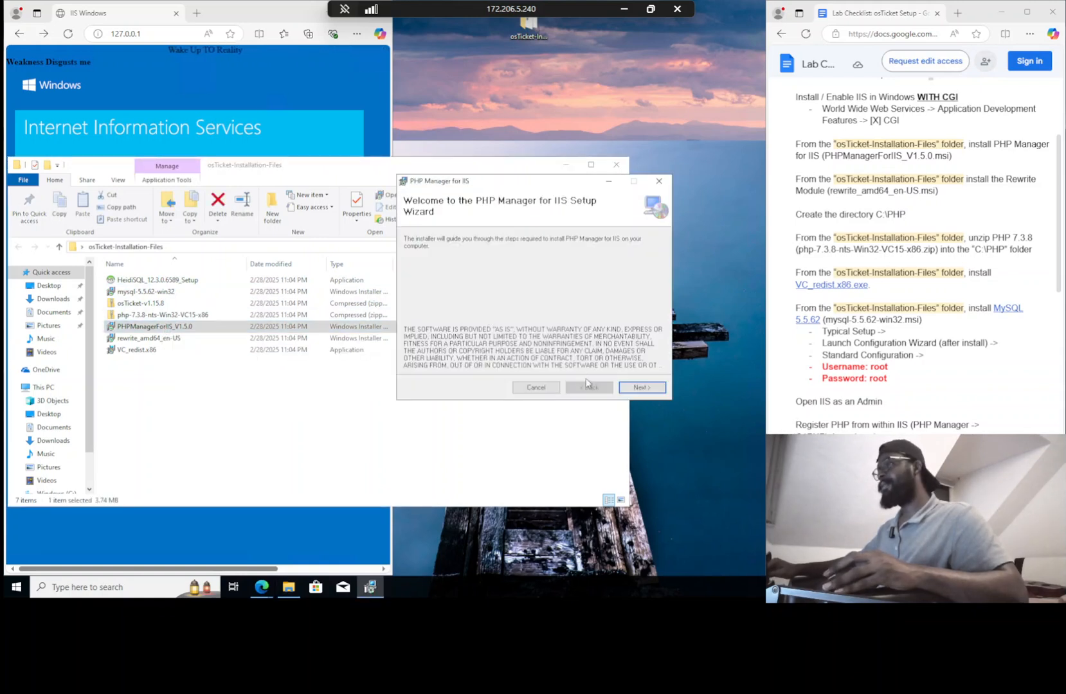
{"action": "left_click", "coordinate": [640, 387]}
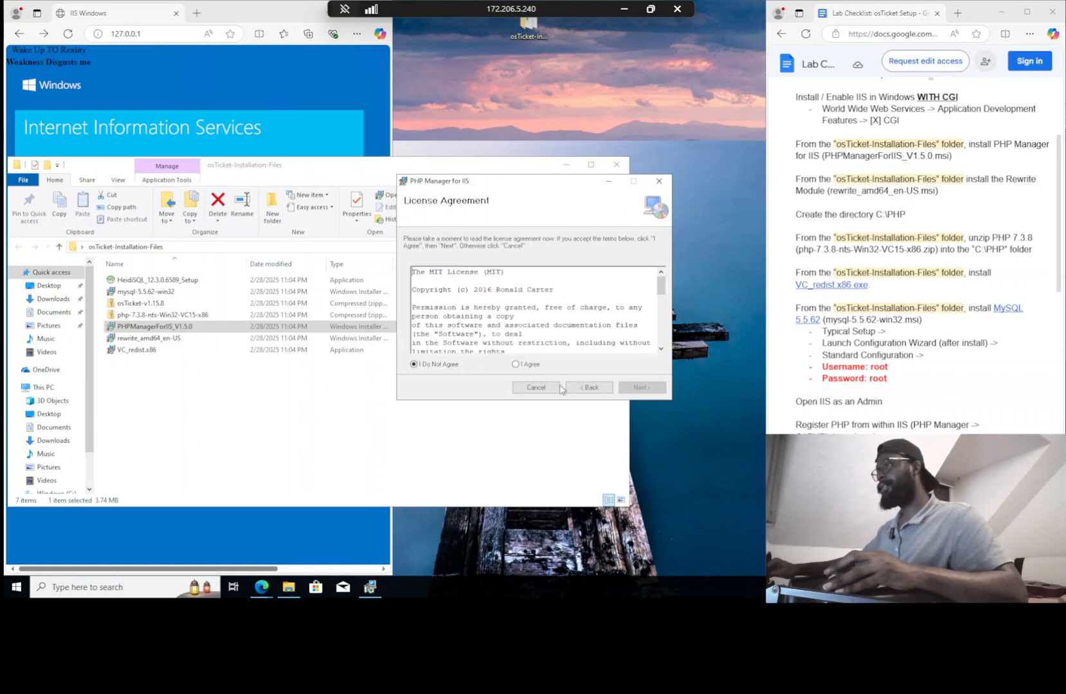
{"action": "left_click", "coordinate": [516, 365]}
{"action": "left_click", "coordinate": [640, 387]}
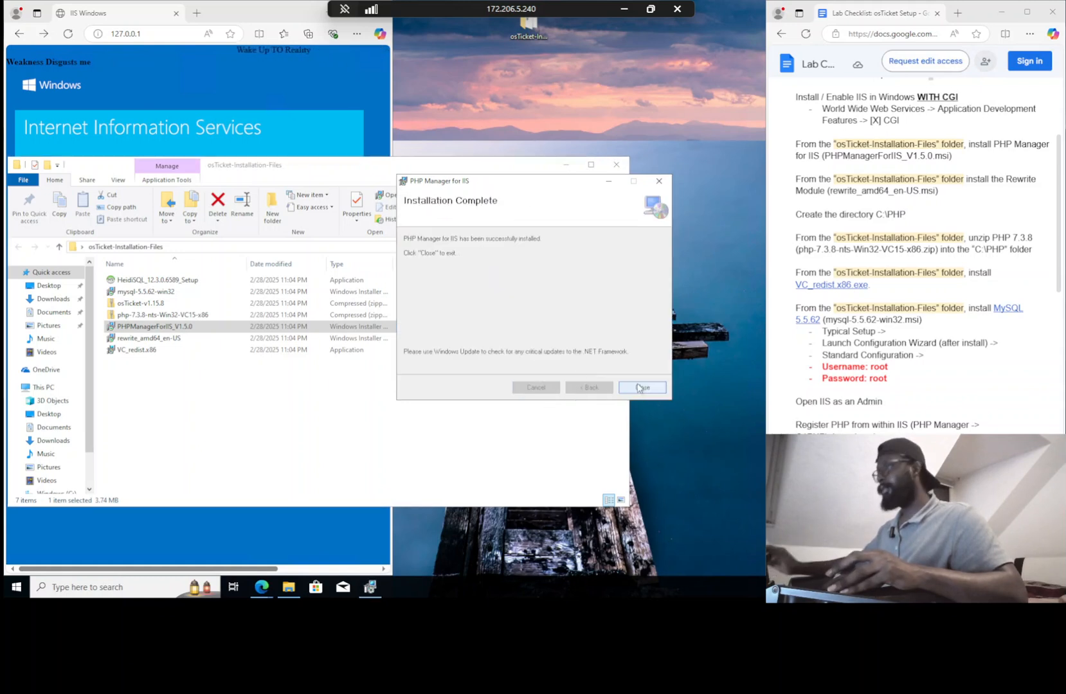
{"action": "left_click", "coordinate": [643, 388]}
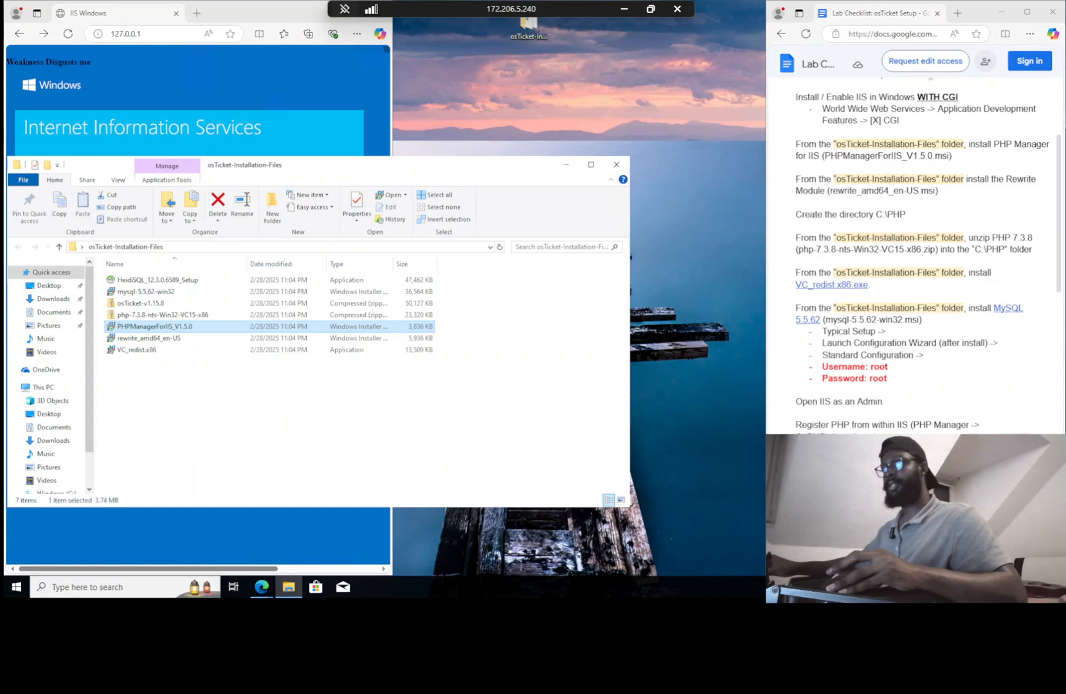
Install IIS URL Rewrite Module 2 from rewrite_amd64_en-US, accepting the licence terms
{"action": "double_click", "coordinate": [154, 338]}
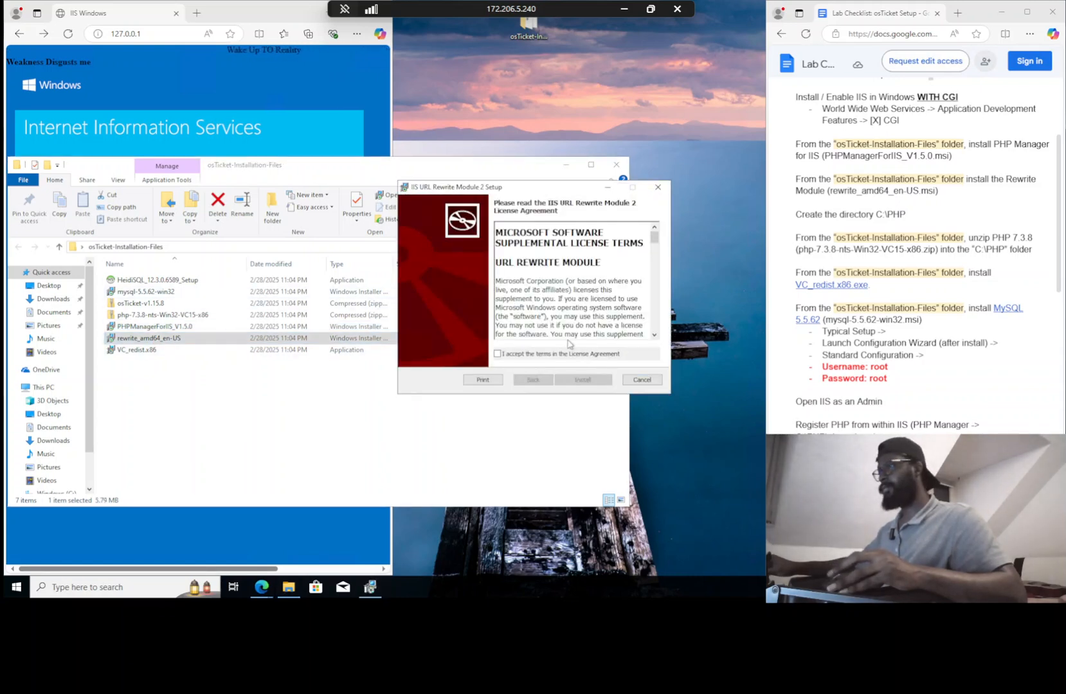
{"action": "left_click", "coordinate": [563, 354]}
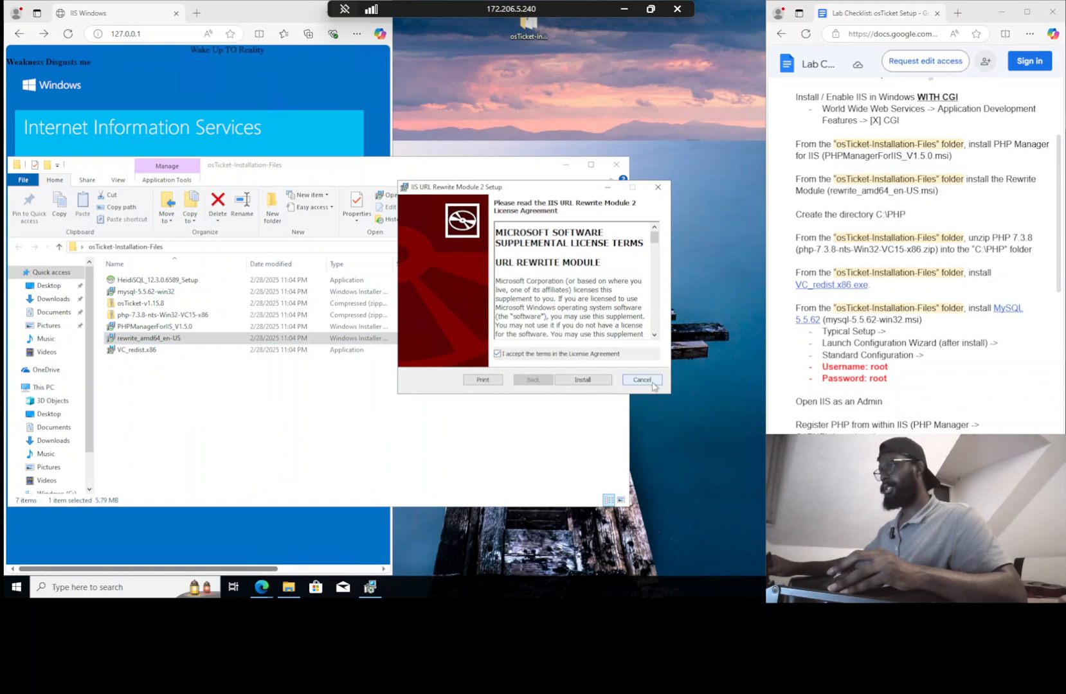
{"action": "left_click", "coordinate": [582, 379]}
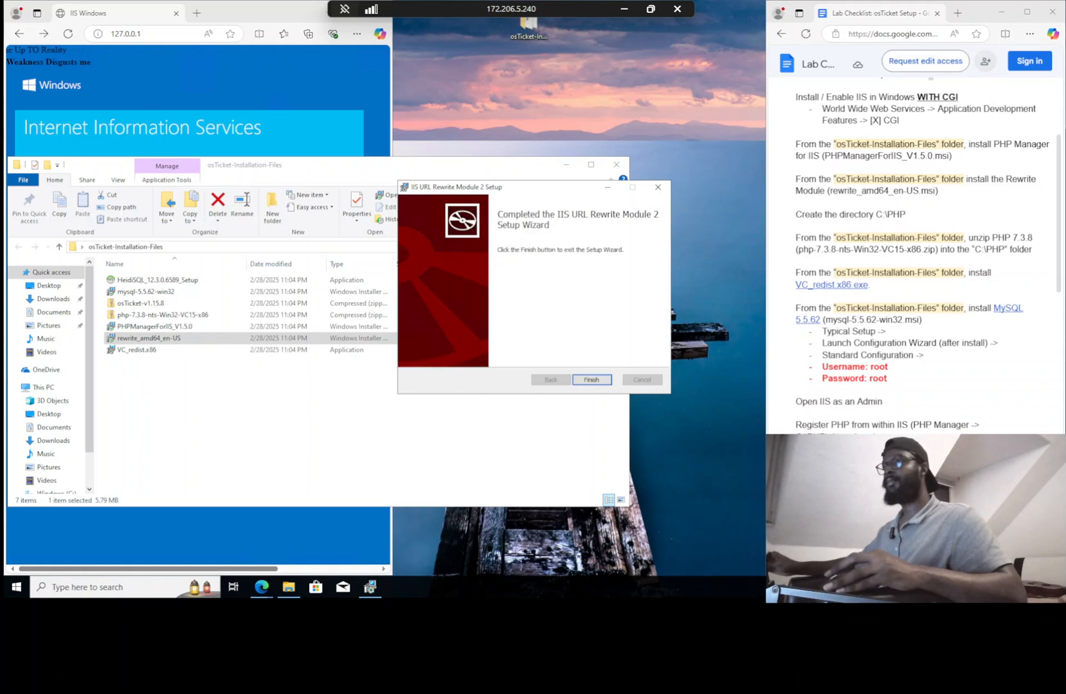
{"action": "left_click", "coordinate": [591, 379]}
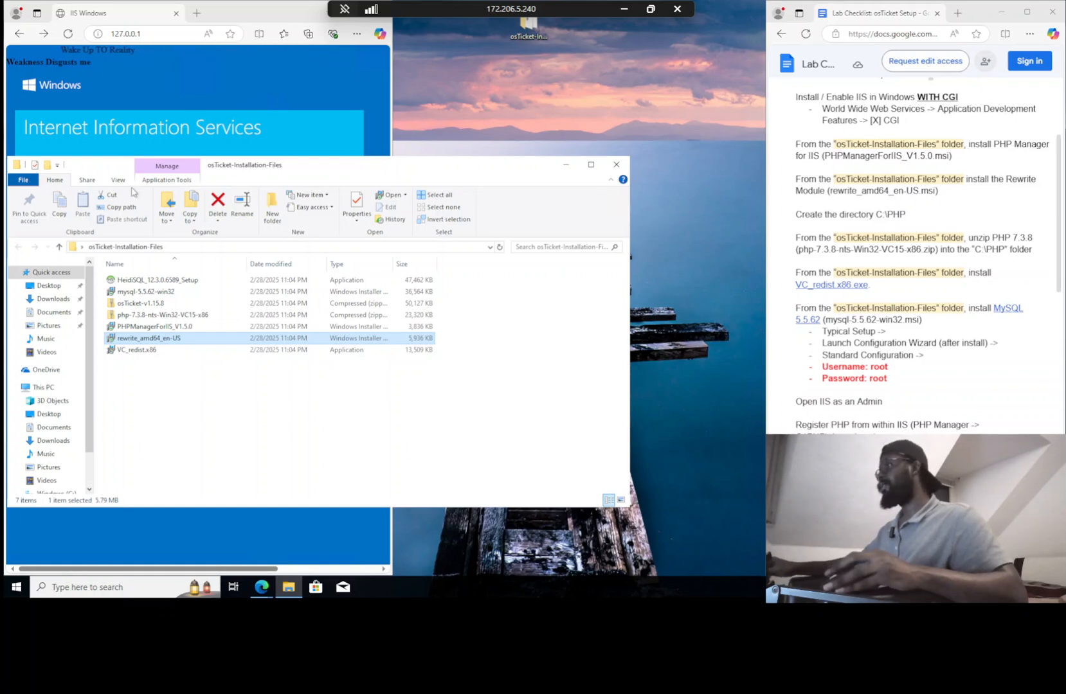
Create a new folder named PHP on Windows (C:), then reopen Desktop > osTicket-Installation-Files
{"action": "left_click", "coordinate": [43, 387]}
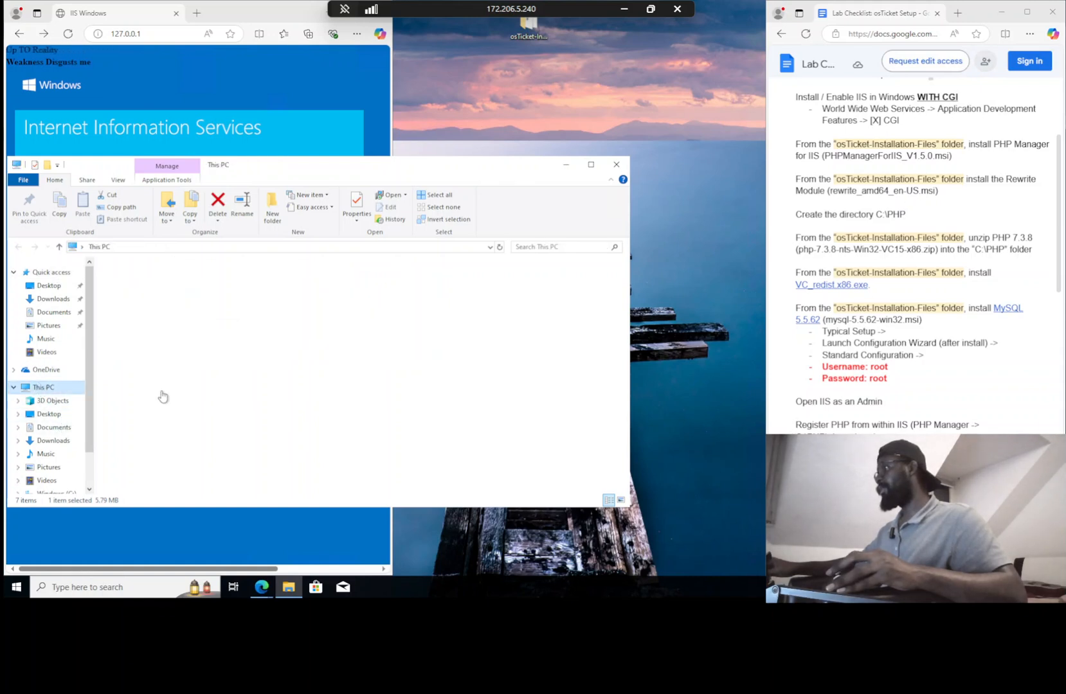
{"action": "double_click", "coordinate": [143, 396]}
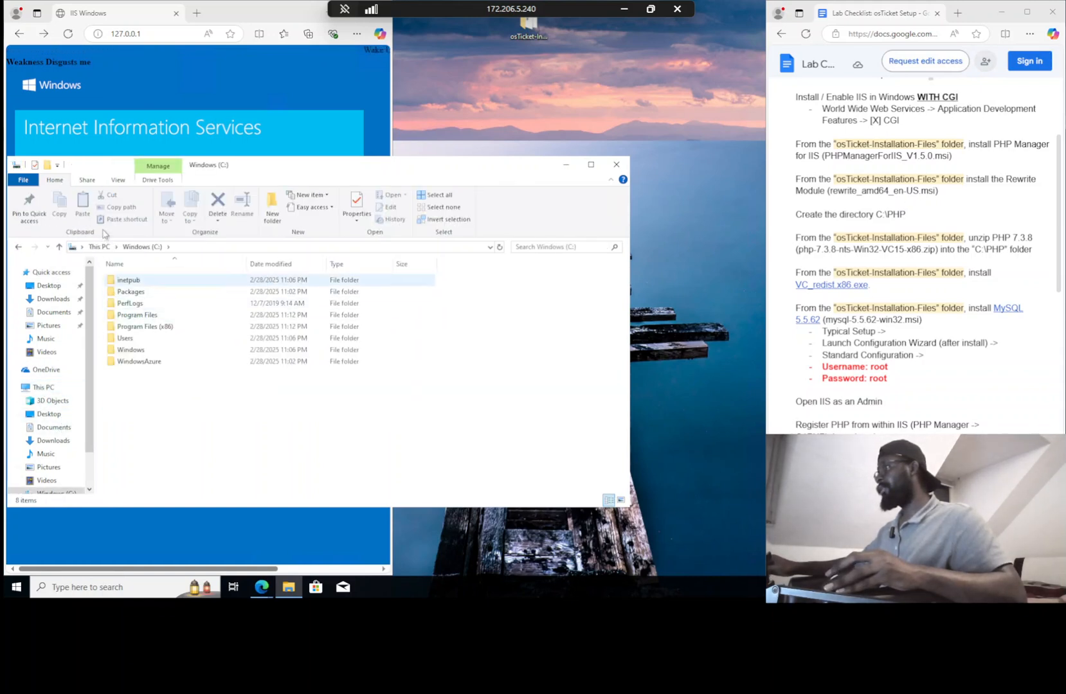
{"action": "left_click", "coordinate": [47, 165]}
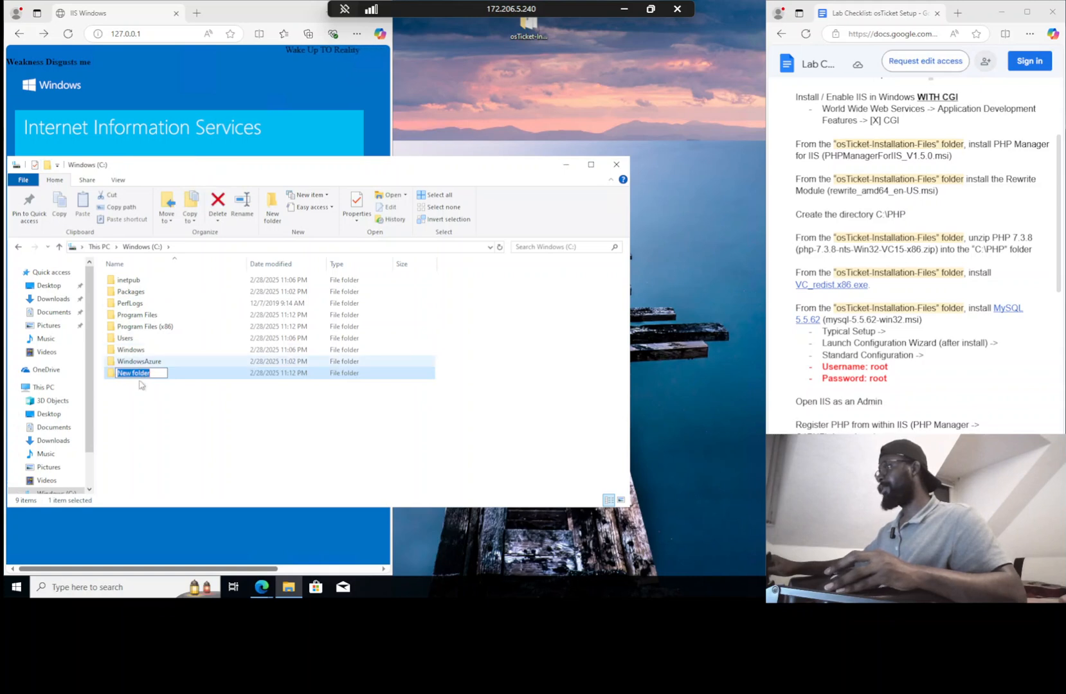
{"action": "type", "text": "PHP"}
{"action": "key", "text": "Return"}
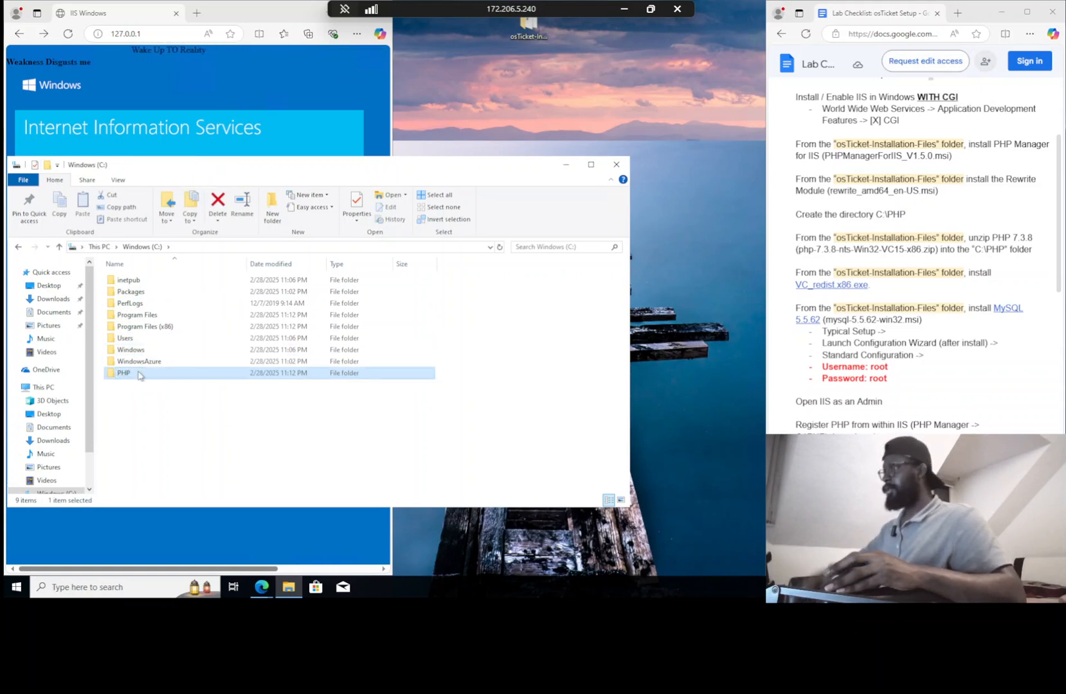
{"action": "left_click", "coordinate": [49, 286]}
{"action": "double_click", "coordinate": [150, 283]}
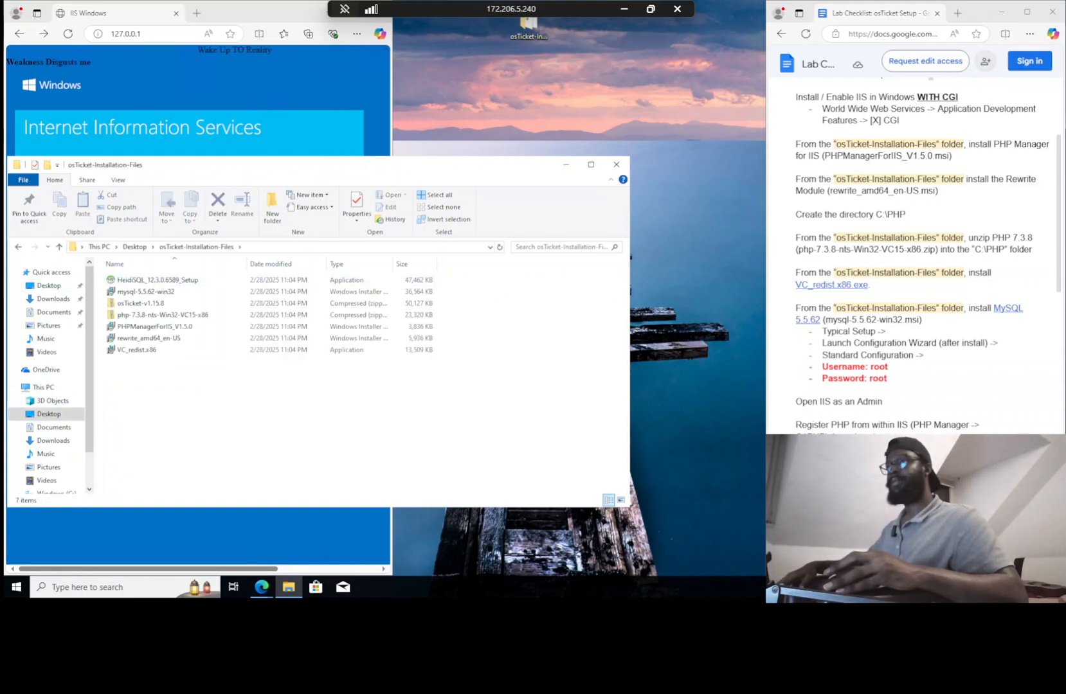
Extract All of the php-7.3.8-nts-Win32-VC15-x86 zip into C:\PHP, then reopen osTicket-Installation-Files
{"action": "left_click", "coordinate": [231, 317]}
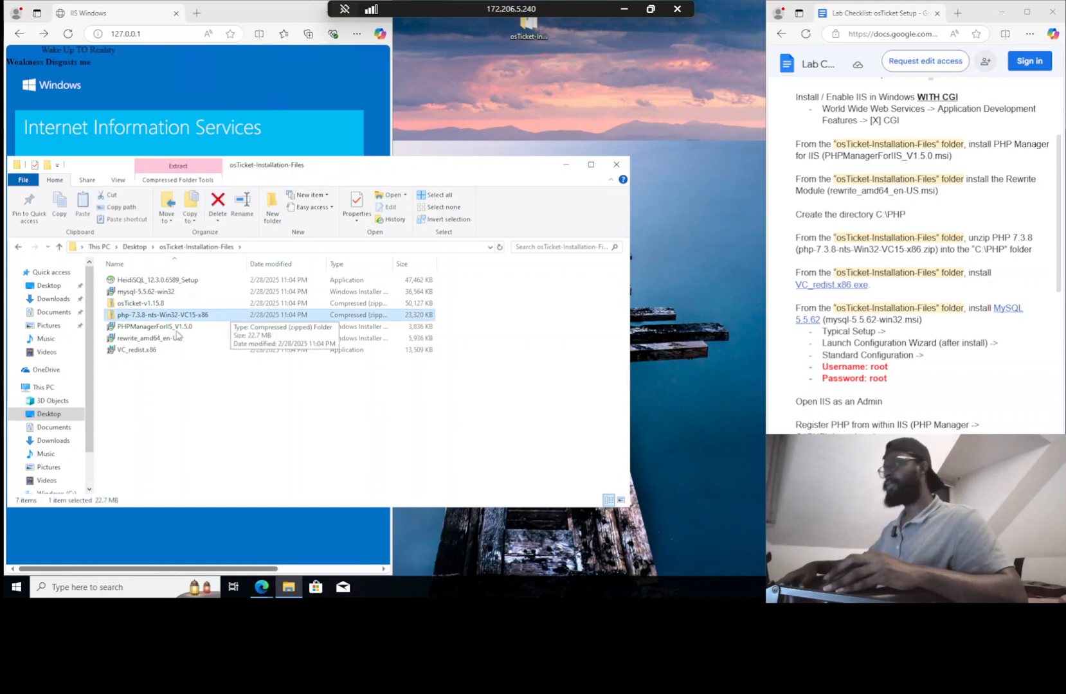
{"action": "right_click", "coordinate": [158, 314]}
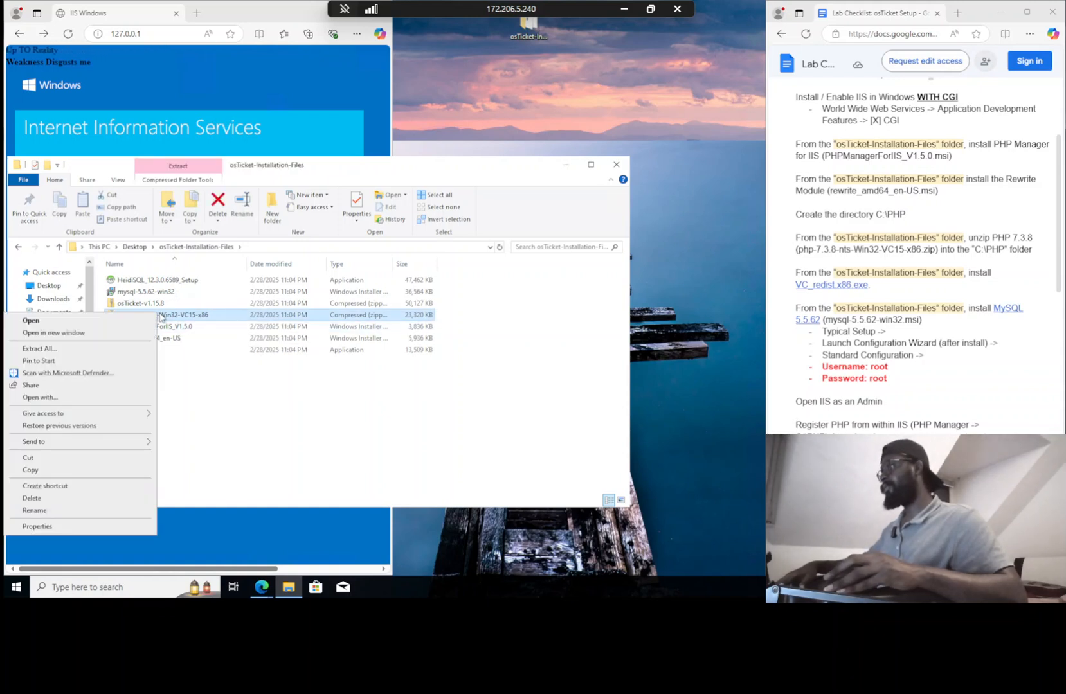
{"action": "left_click", "coordinate": [95, 349]}
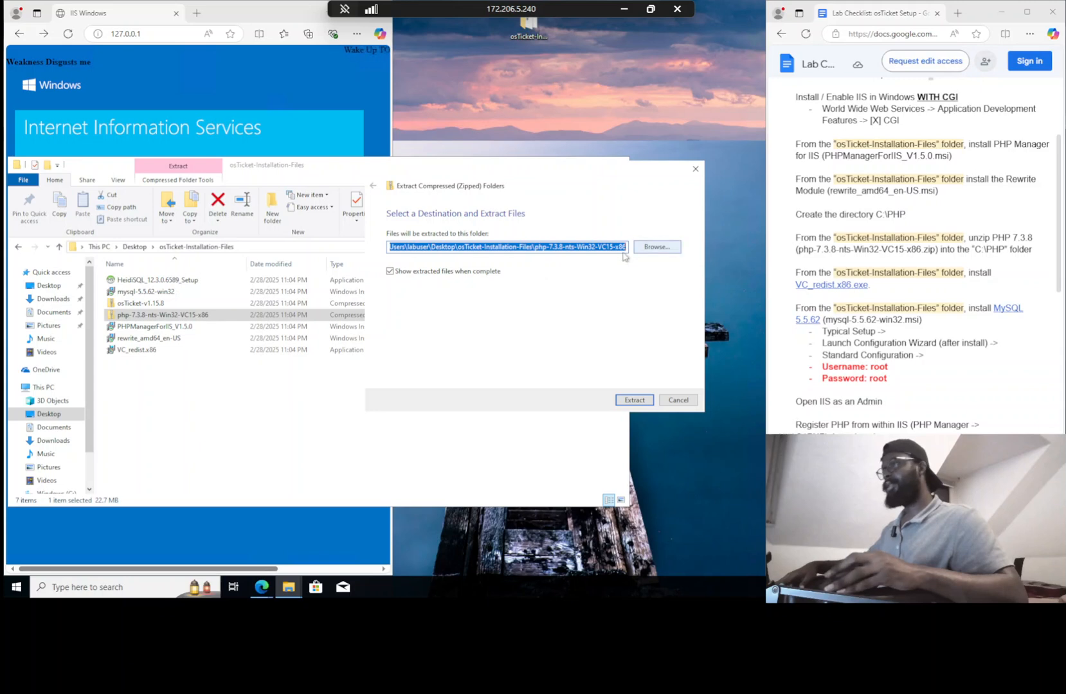
{"action": "left_click", "coordinate": [656, 247]}
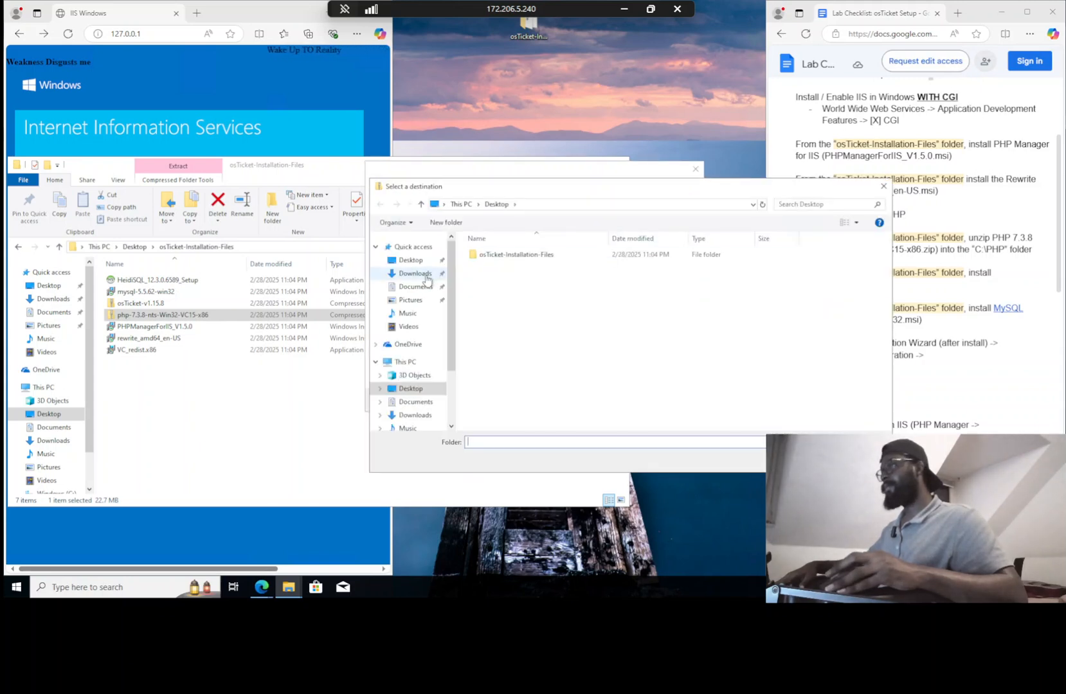
{"action": "left_click", "coordinate": [405, 361]}
{"action": "double_click", "coordinate": [511, 360]}
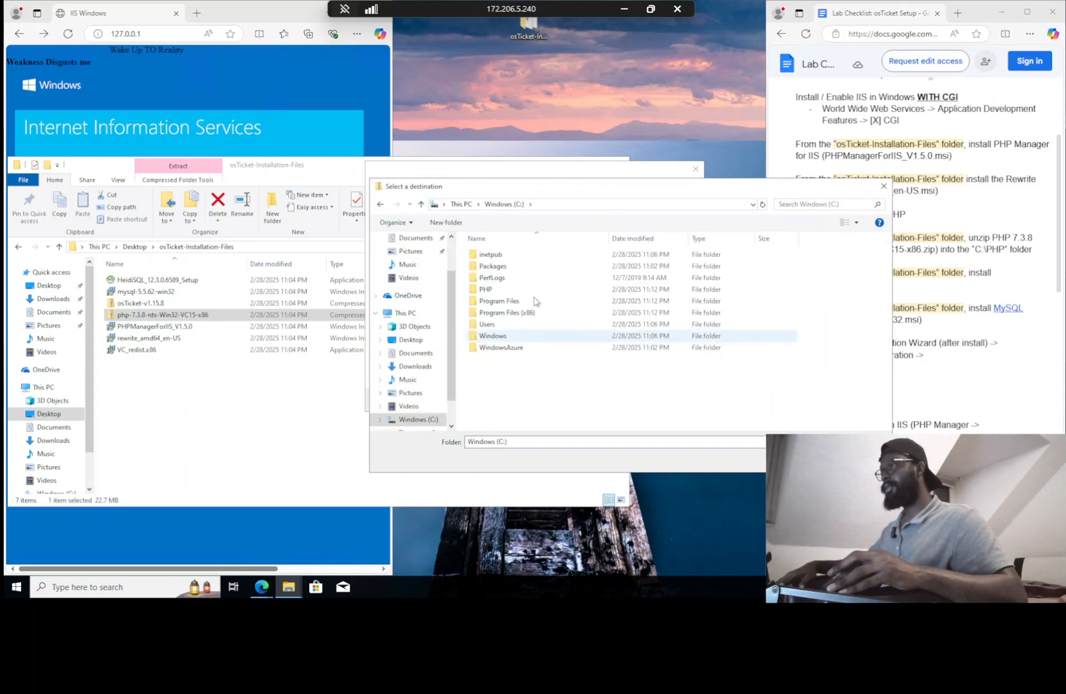
{"action": "double_click", "coordinate": [530, 290]}
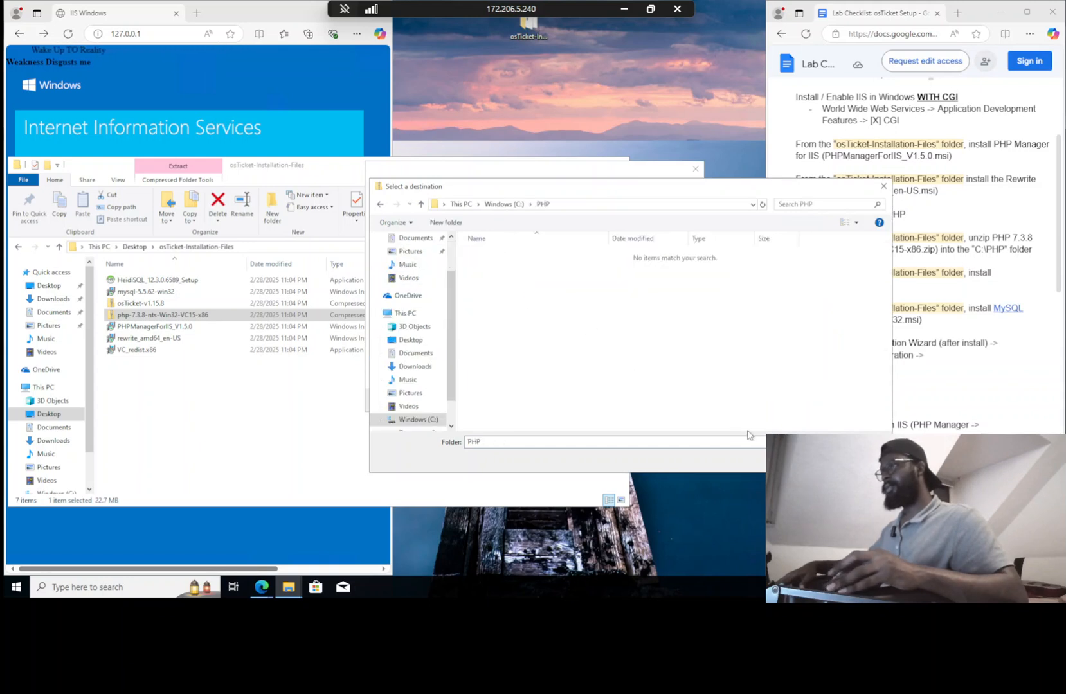
{"action": "left_click", "coordinate": [808, 458]}
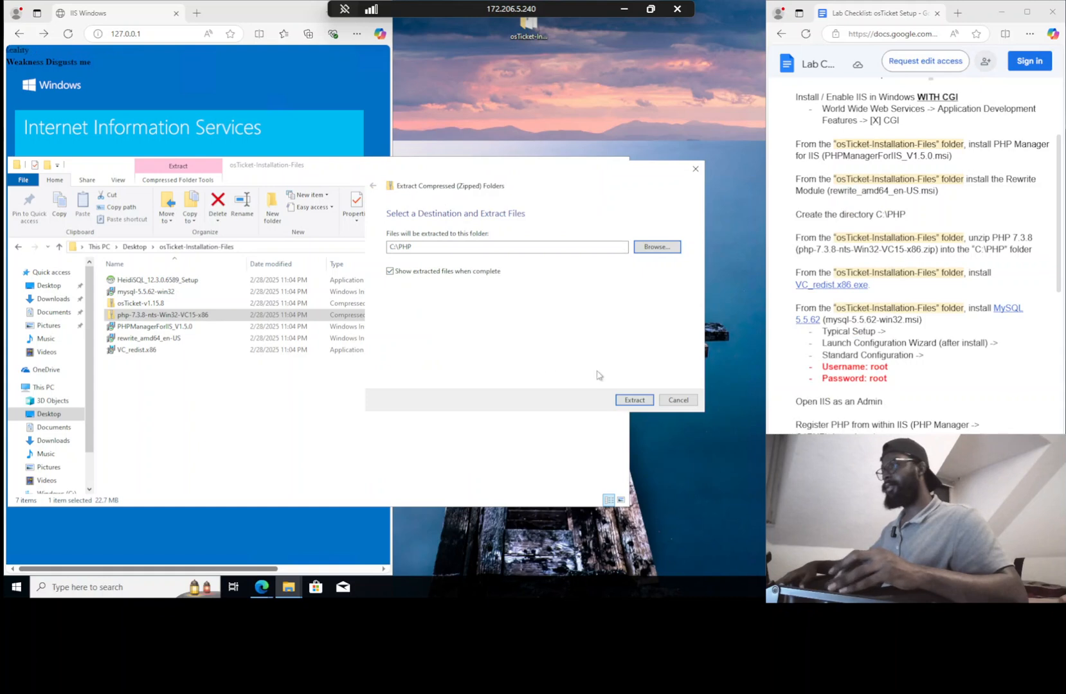
{"action": "left_click", "coordinate": [633, 400]}
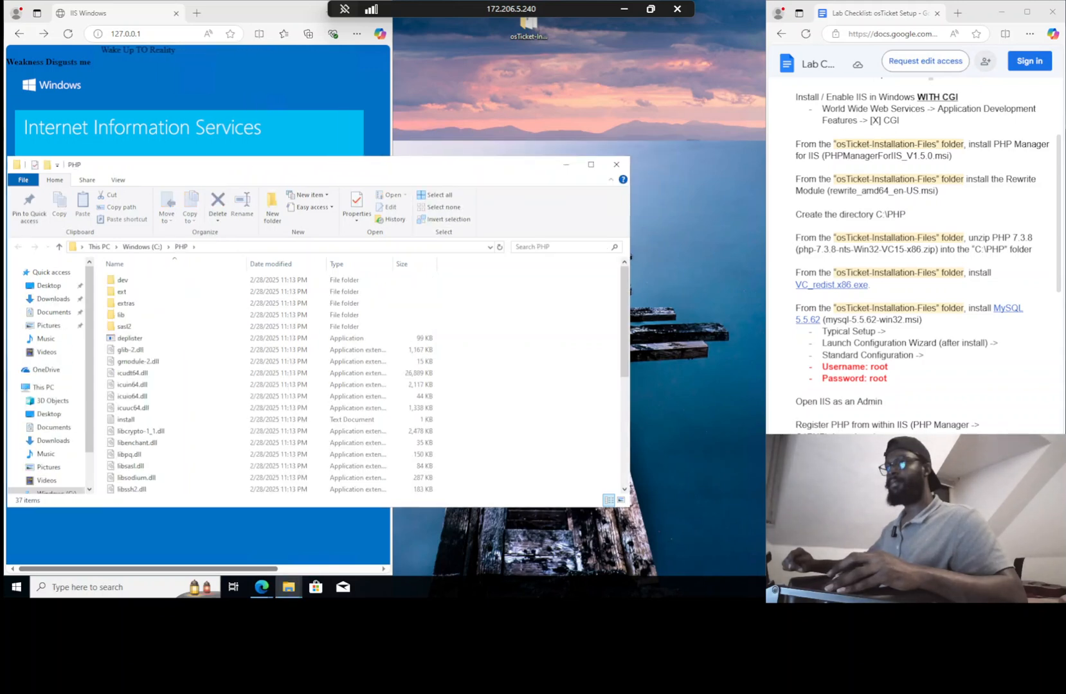
{"action": "left_click", "coordinate": [49, 286]}
{"action": "double_click", "coordinate": [153, 286]}
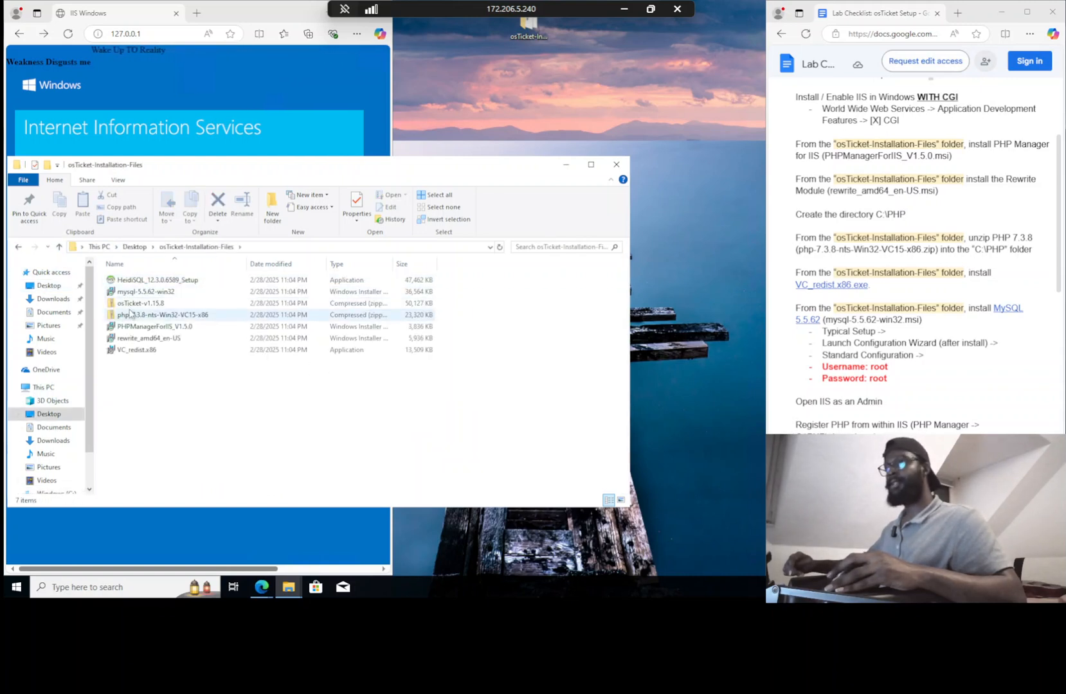
Install Visual C++ 2015-2022 Redistributable (x86) 14.34.31931 from VC_redist.x86, agreeing to the licence terms
{"action": "left_click", "coordinate": [142, 352]}
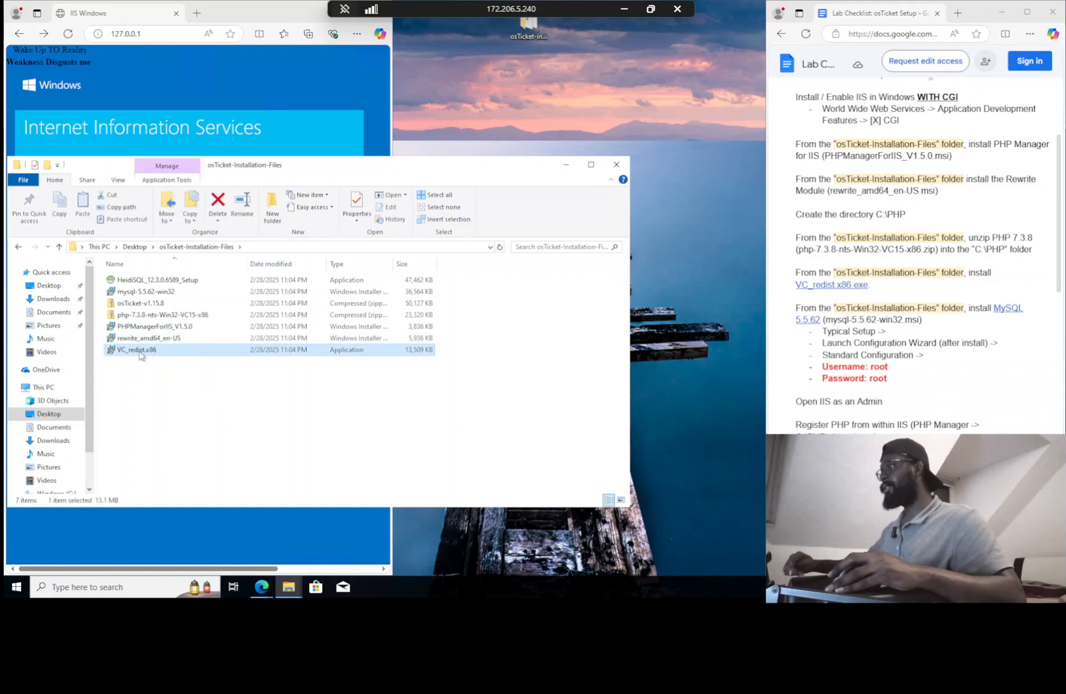
{"action": "double_click", "coordinate": [141, 352]}
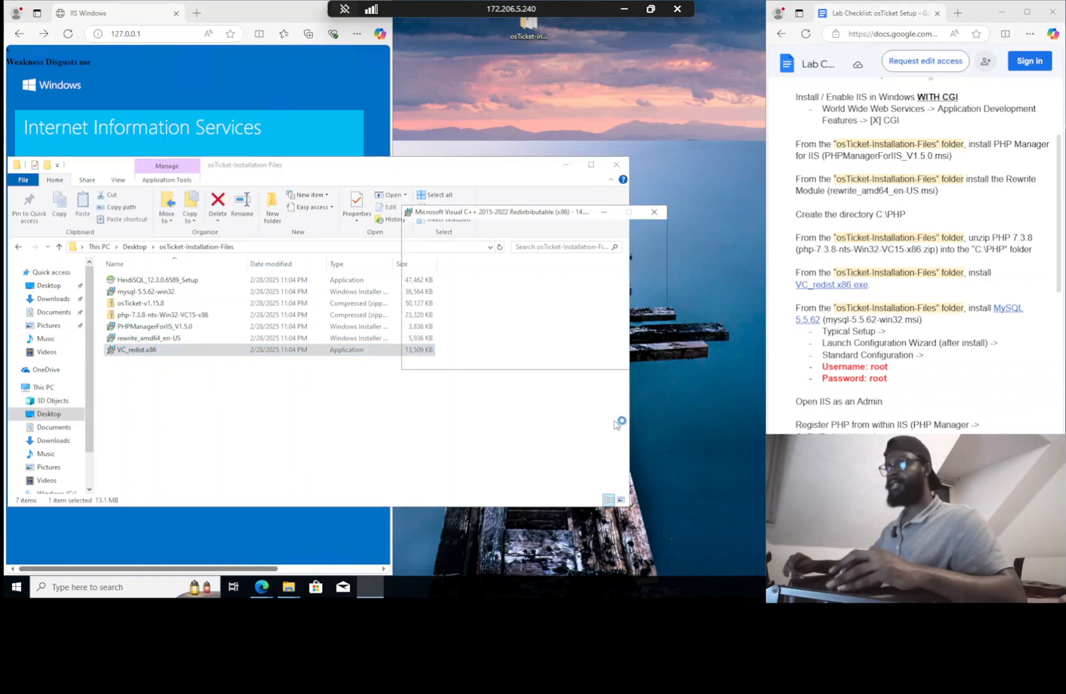
{"action": "left_click", "coordinate": [513, 339]}
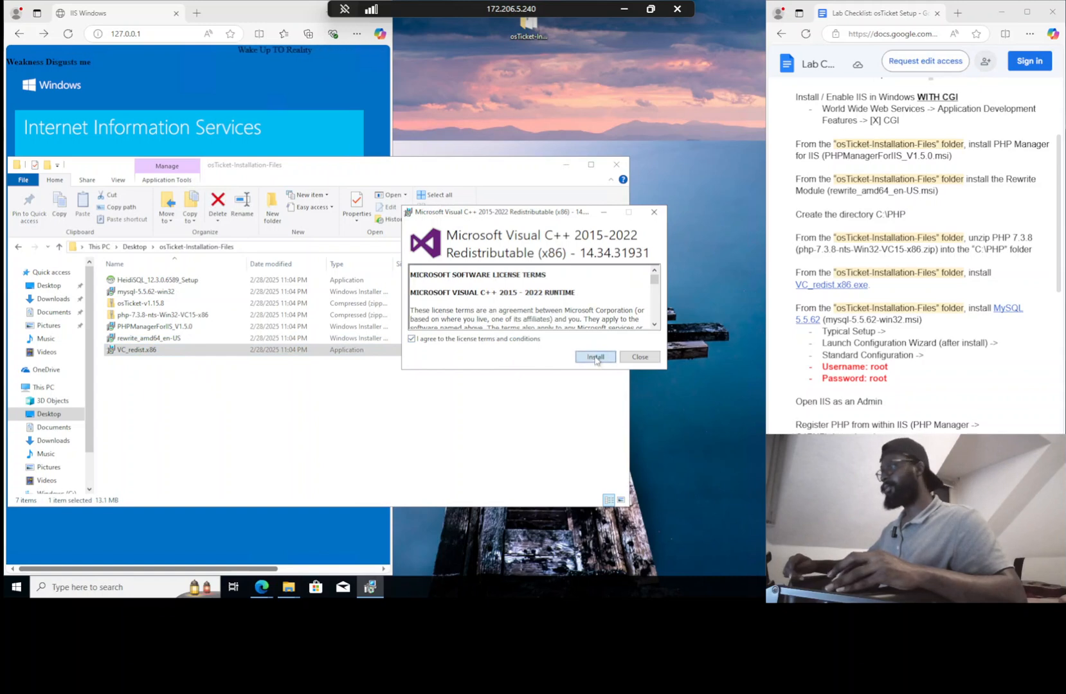
{"action": "left_click", "coordinate": [602, 362]}
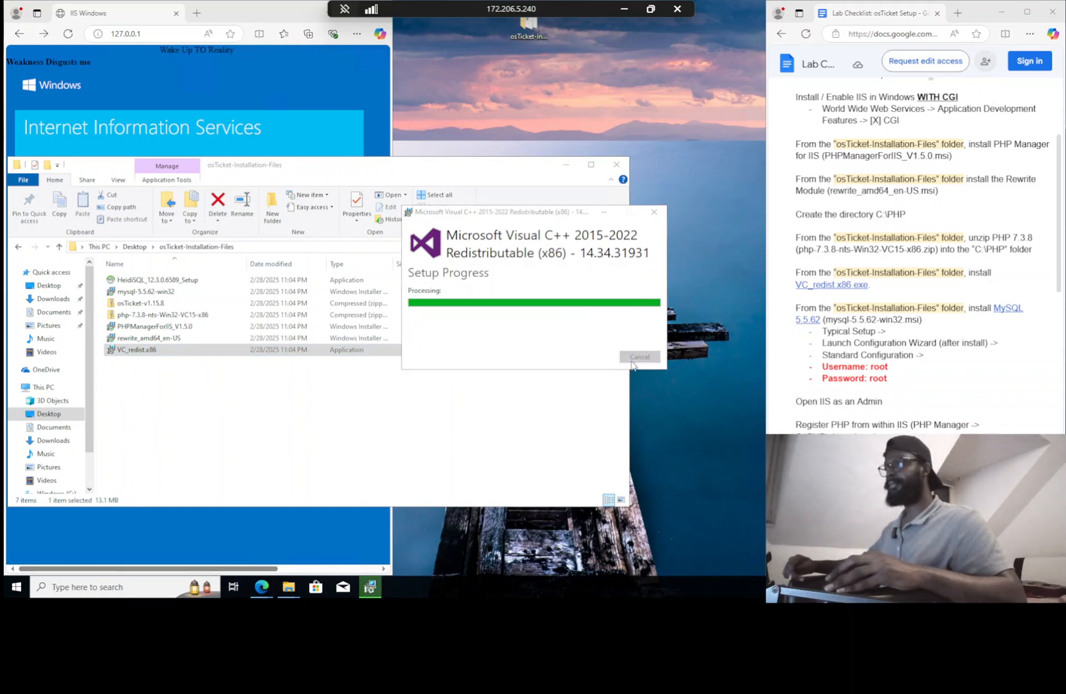
{"action": "left_click", "coordinate": [638, 358]}
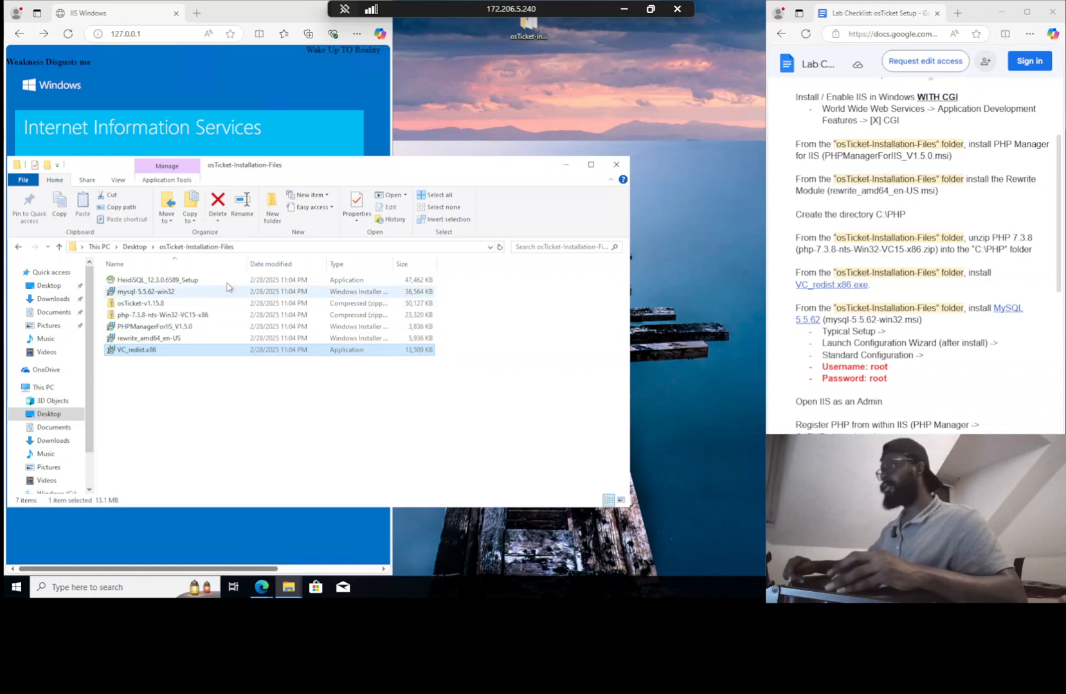
Run the mysql-5.5.62-win32 installer with the licence accepted and the Typical setup type
{"action": "double_click", "coordinate": [191, 296]}
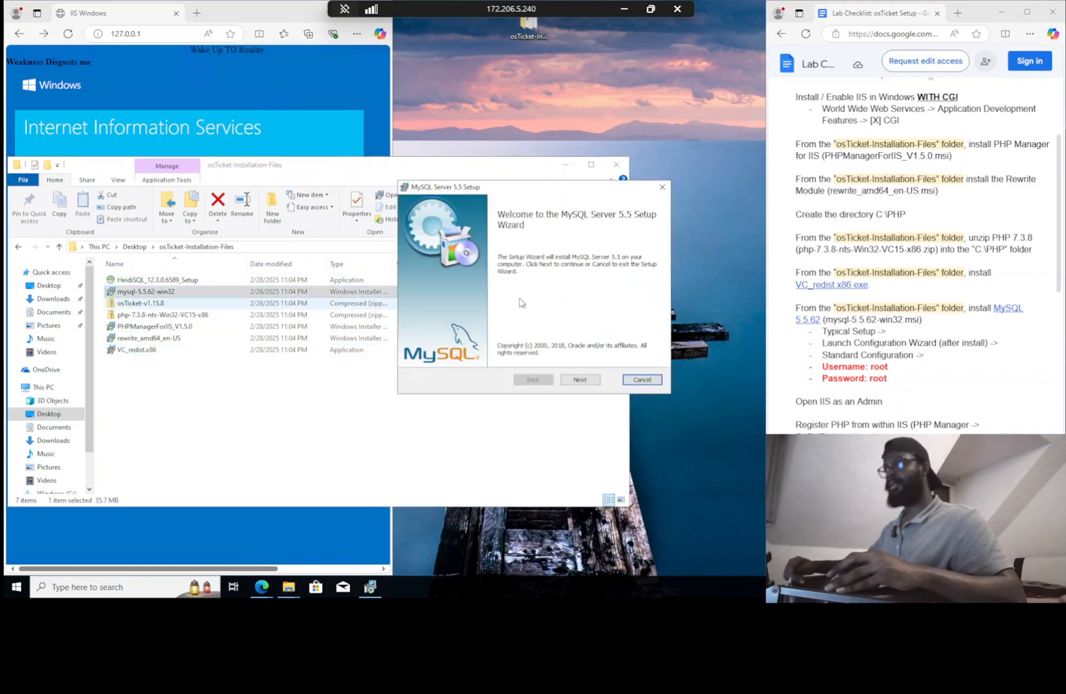
{"action": "left_click", "coordinate": [579, 379]}
{"action": "left_click", "coordinate": [483, 355]}
{"action": "left_click", "coordinate": [603, 382]}
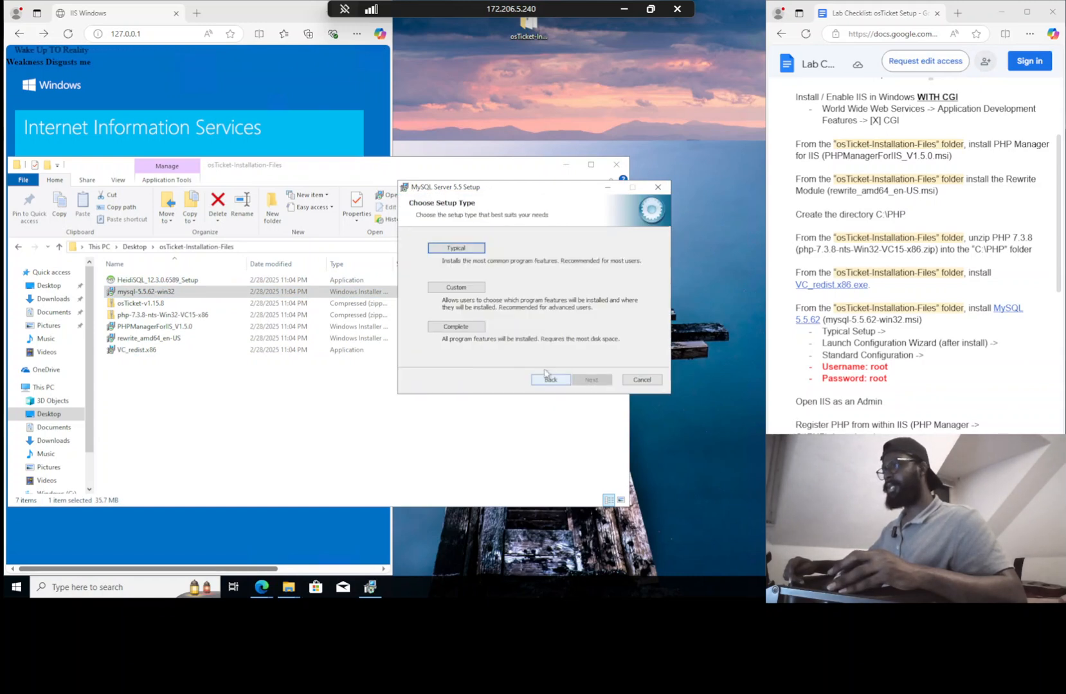
{"action": "left_click", "coordinate": [469, 257]}
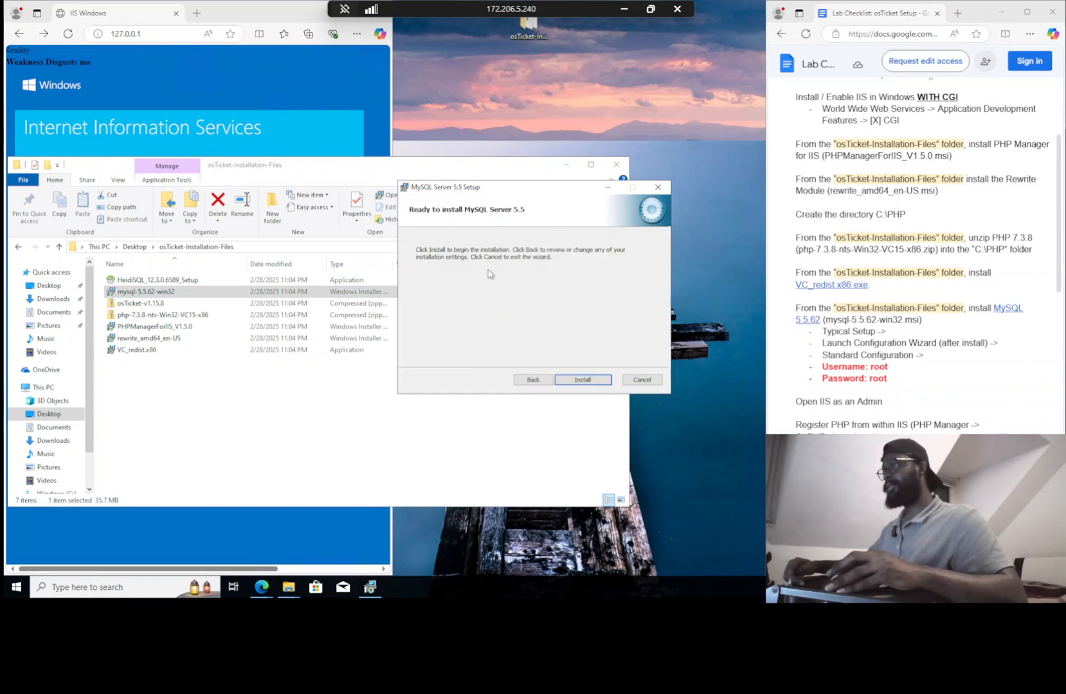
{"action": "left_click", "coordinate": [577, 380]}
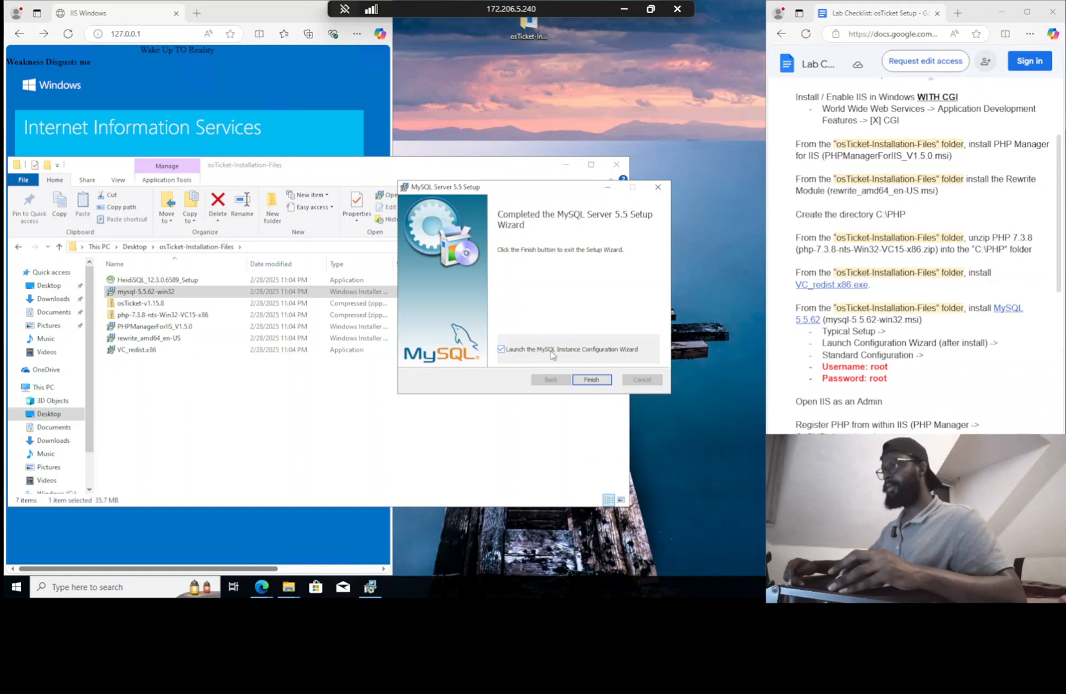
Finish MySQL setup and choose Standard Configuration with default service options in the instance wizard
{"action": "left_click", "coordinate": [592, 380]}
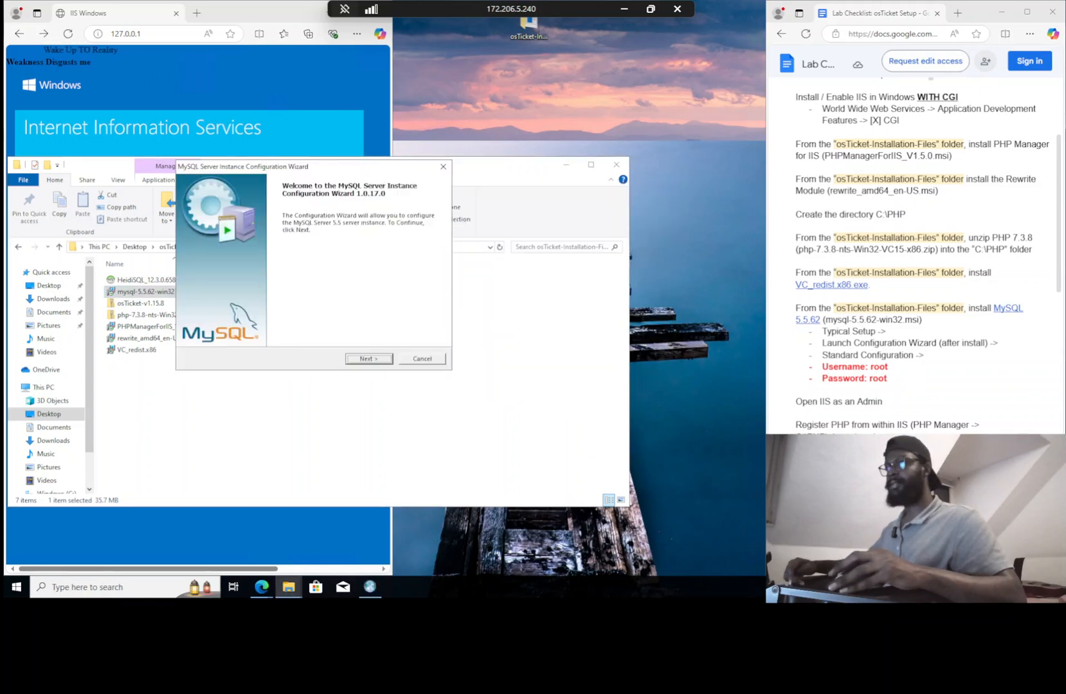
{"action": "left_click", "coordinate": [375, 359]}
{"action": "left_click", "coordinate": [219, 293]}
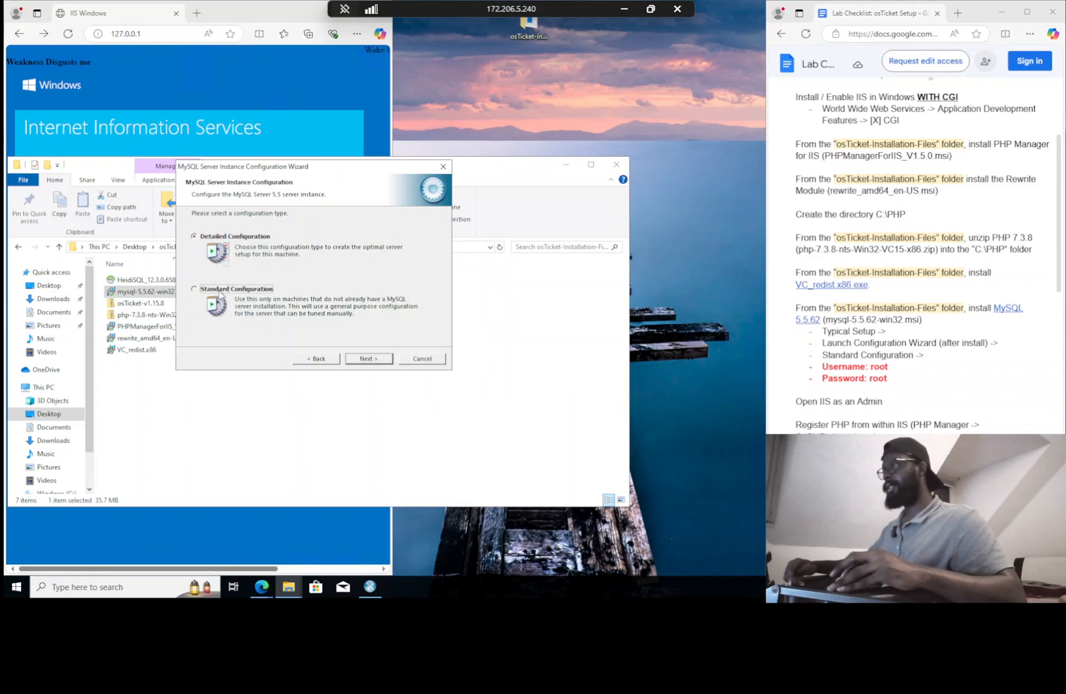
{"action": "left_click", "coordinate": [353, 360]}
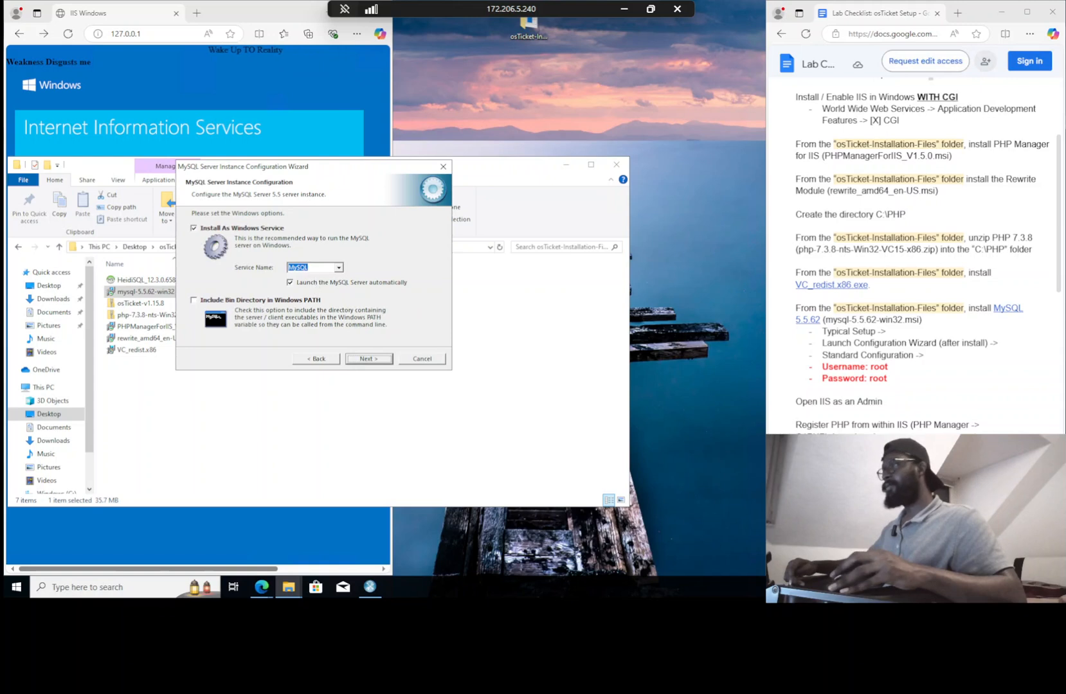
{"action": "left_click", "coordinate": [388, 361]}
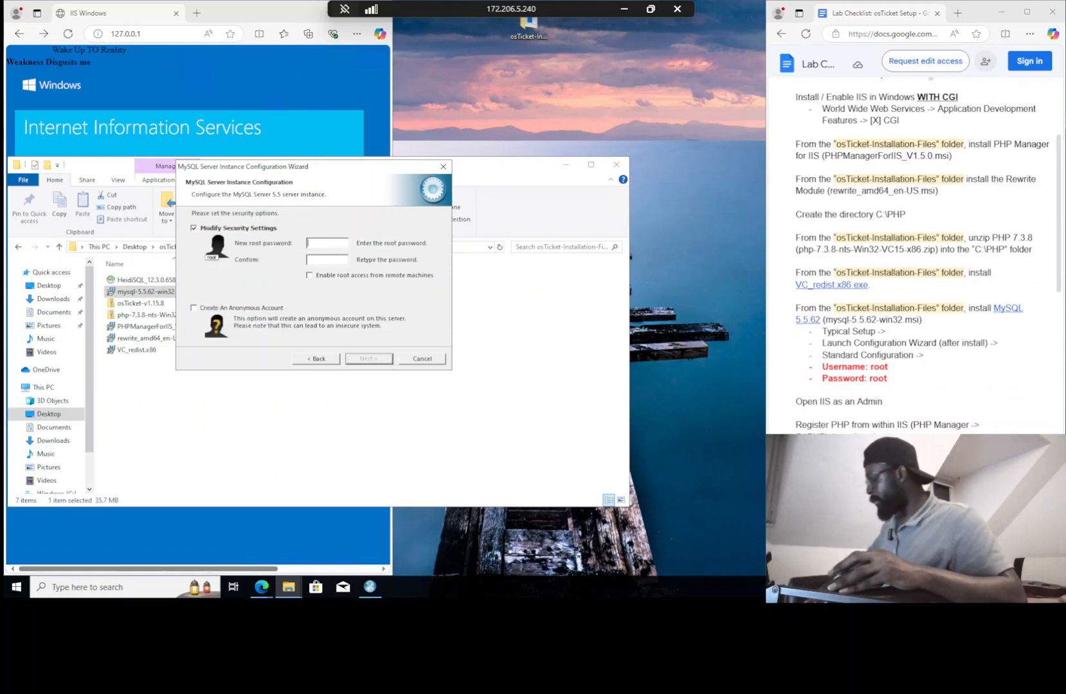
Enter and confirm the root password, then execute the MySQL server configuration
{"action": "type", "text": "root"}
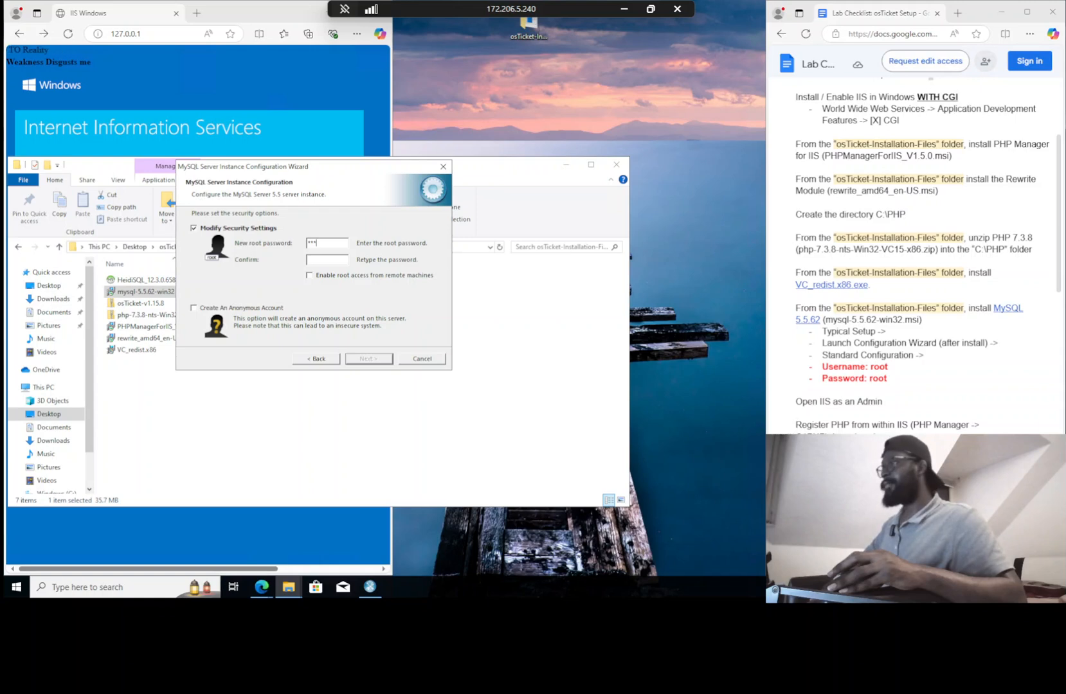
{"action": "type", "text": "t"}
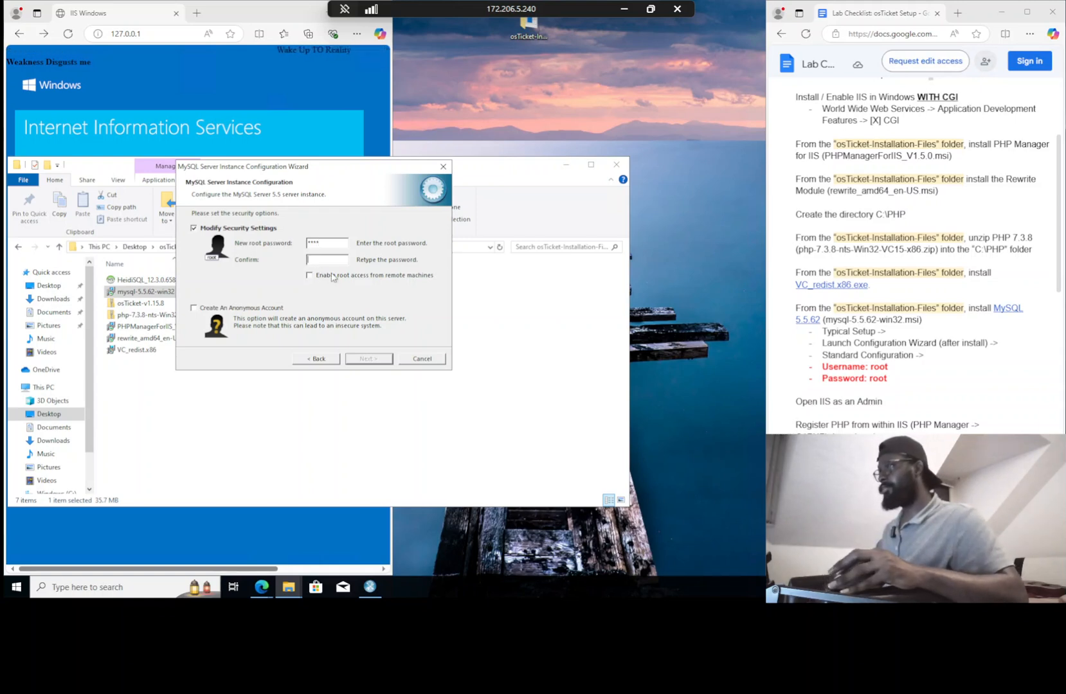
{"action": "type", "text": "root"}
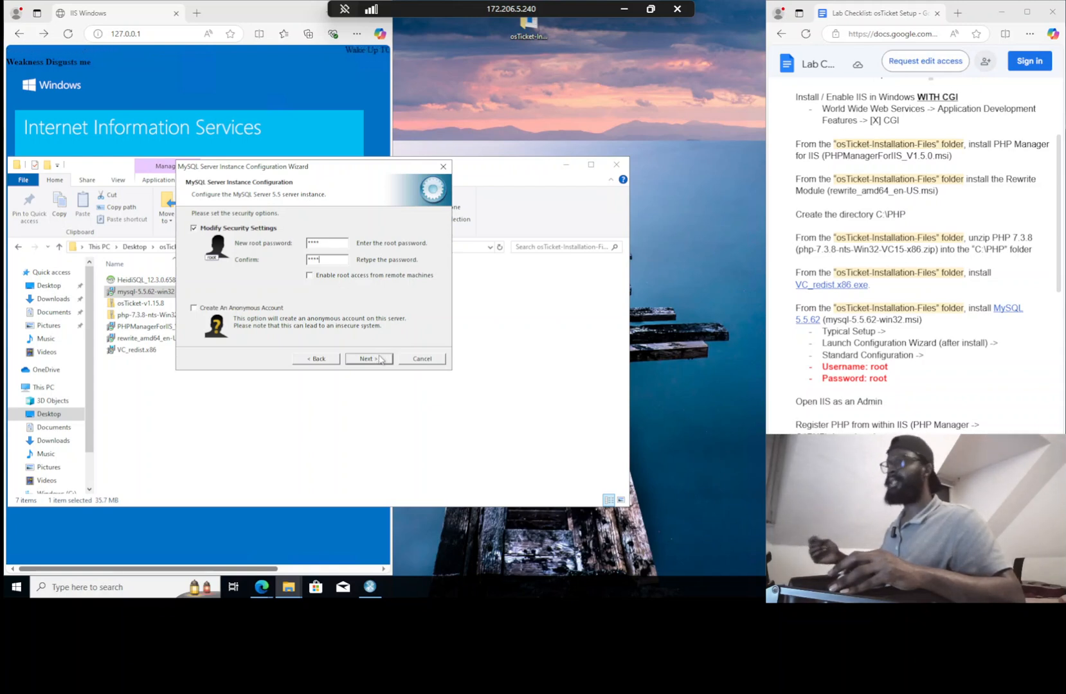
{"action": "left_click", "coordinate": [380, 359]}
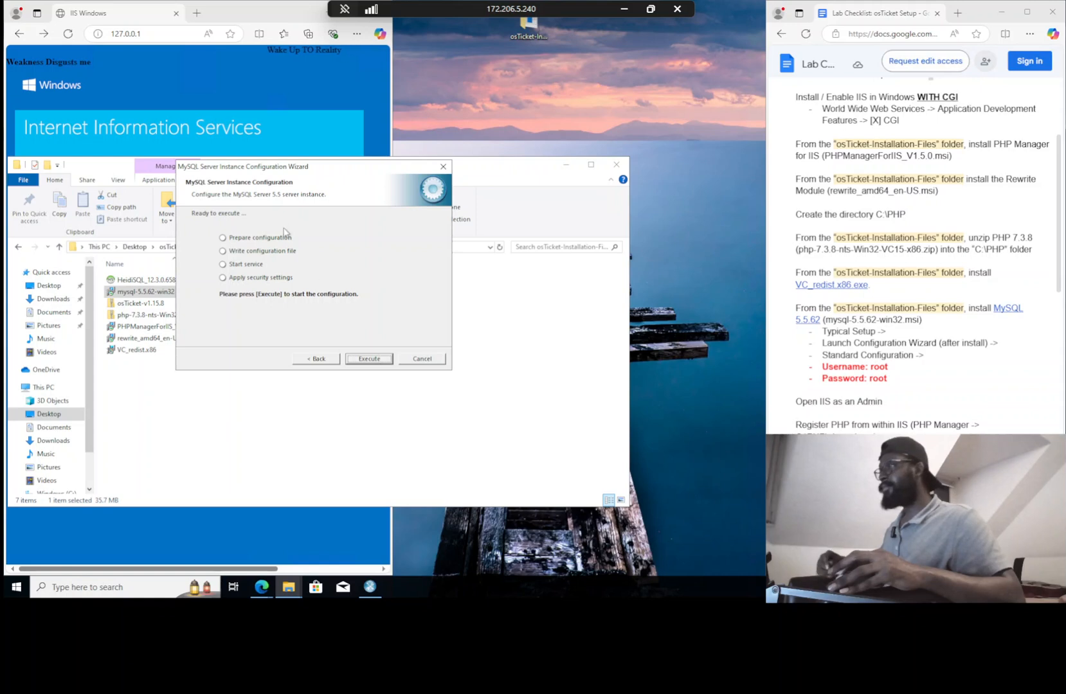
{"action": "left_click", "coordinate": [369, 359]}
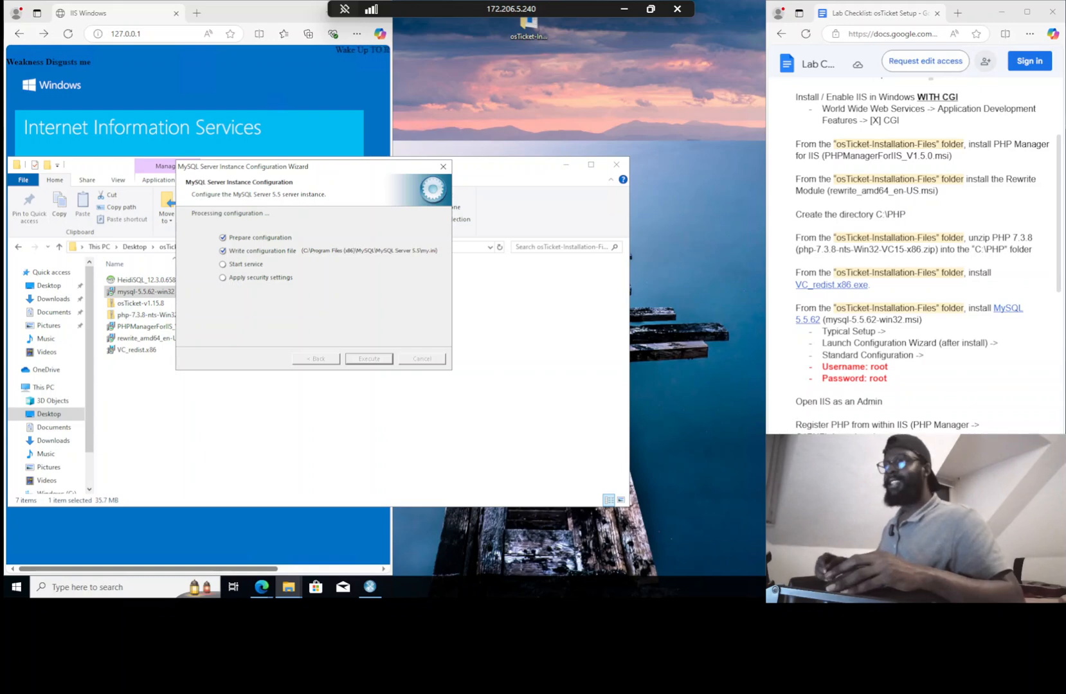
{"action": "scroll", "coordinate": [912, 257], "scroll_direction": "down", "scroll_amount": 3}
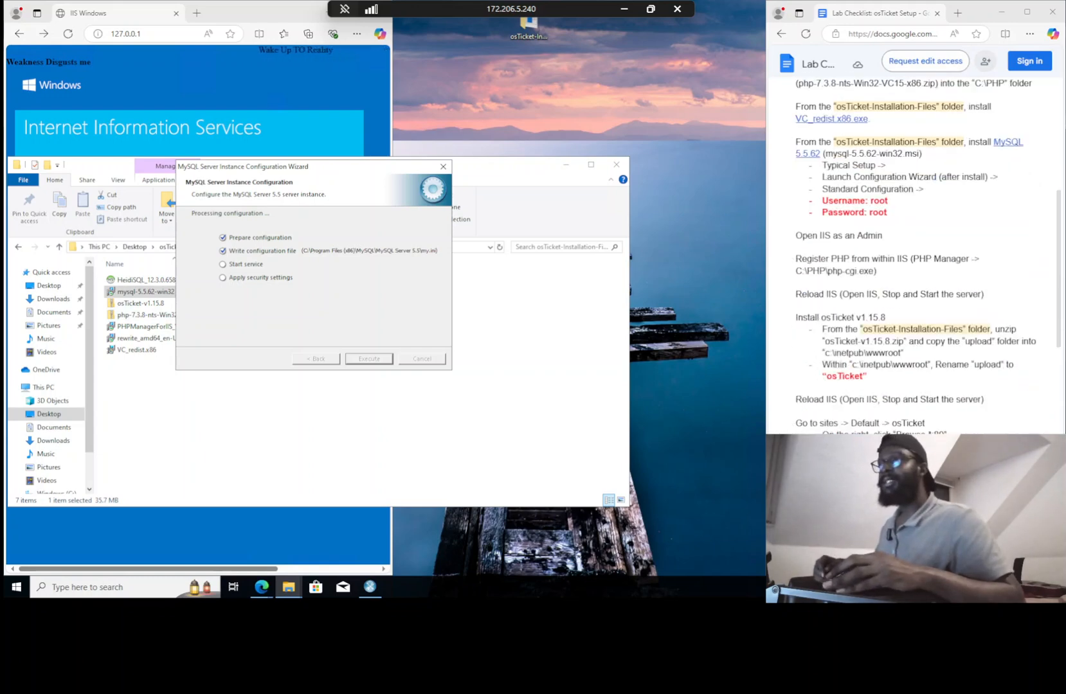
{"action": "scroll", "coordinate": [913, 257], "scroll_direction": "down", "scroll_amount": 1}
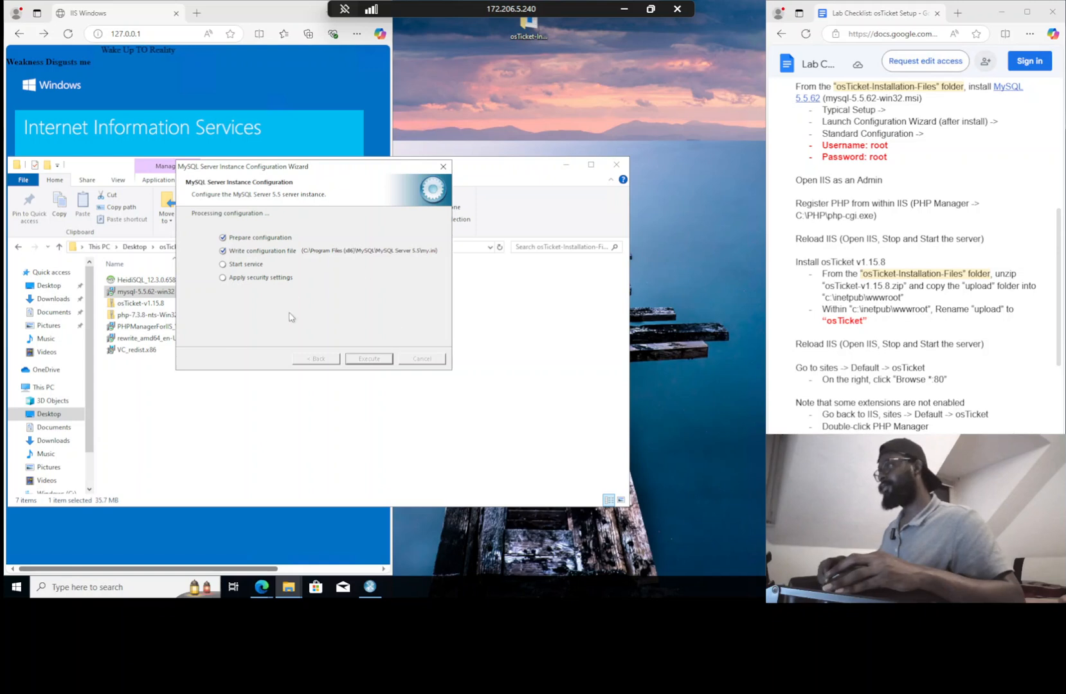
Launch IIS Manager as administrator via a search for 'iis' and finish the MySQL wizard
{"action": "left_click", "coordinate": [109, 584]}
{"action": "type", "text": "iis"}
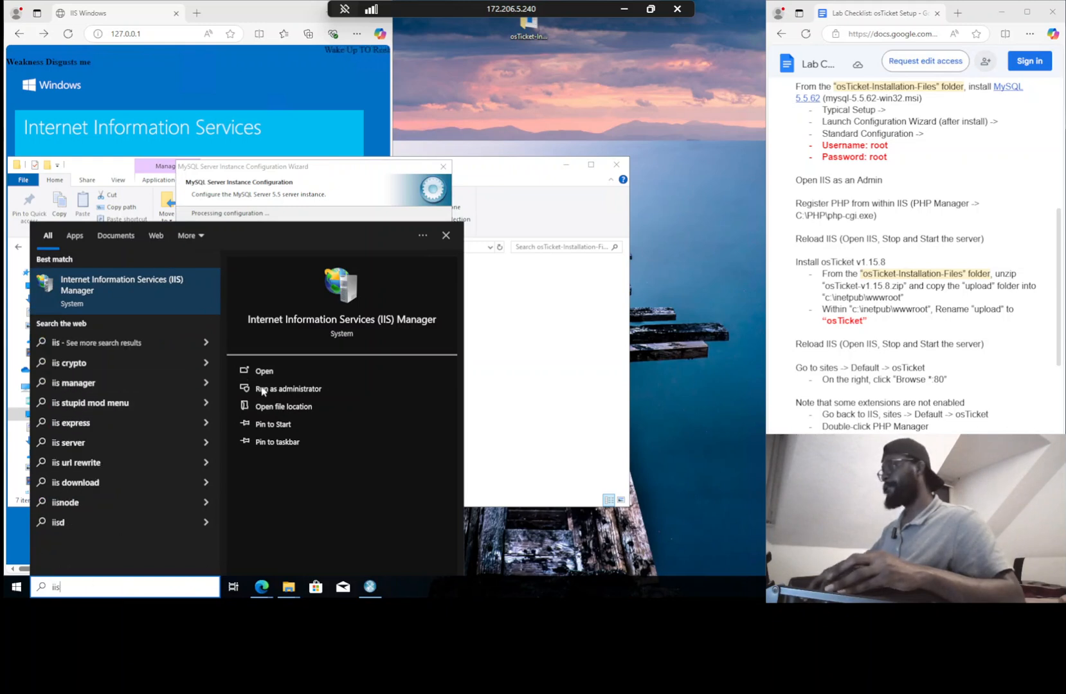
{"action": "left_click", "coordinate": [288, 389]}
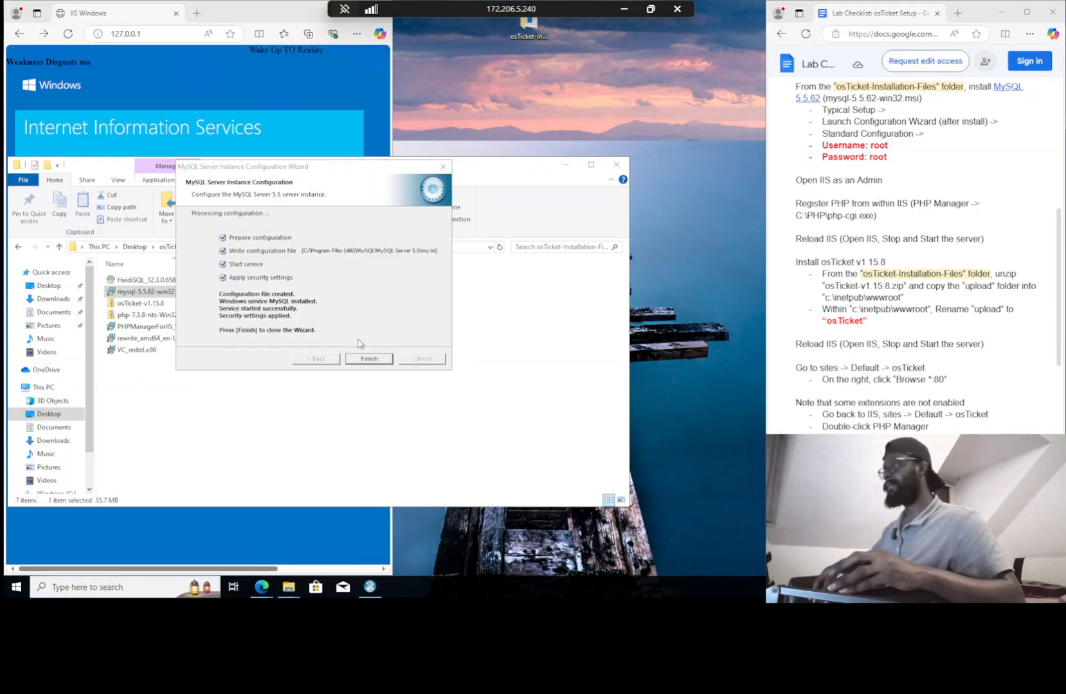
{"action": "left_click", "coordinate": [369, 358]}
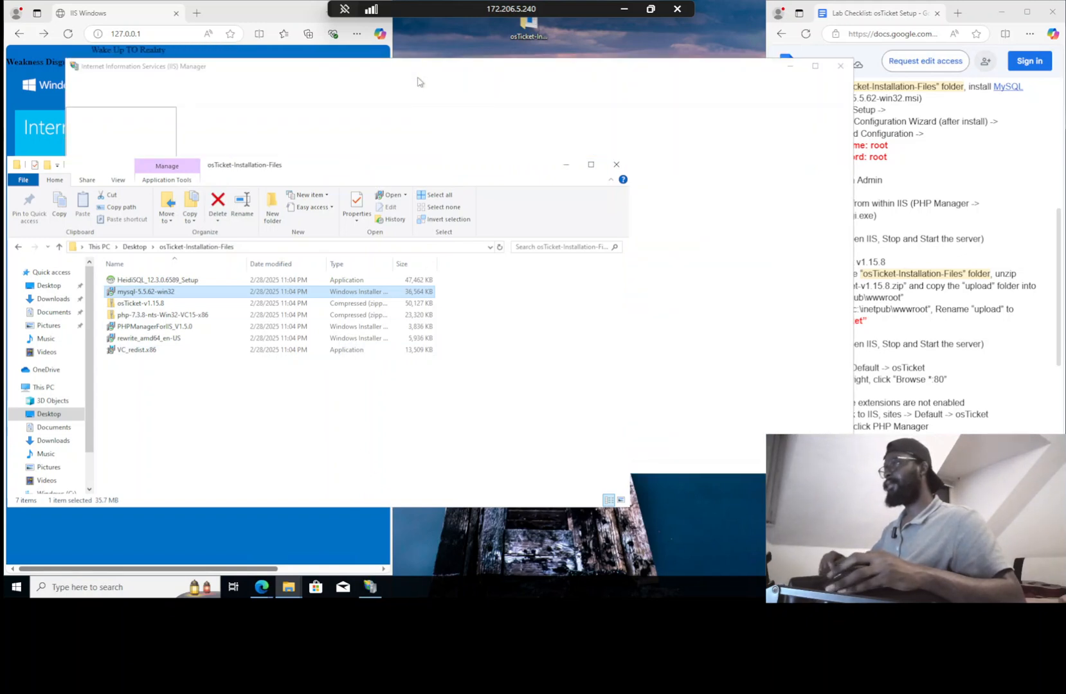
Move and resize the IIS Manager window to fit beside the checklist
{"action": "left_click_drag", "start_coordinate": [683, 68], "coordinate": [695, 105]}
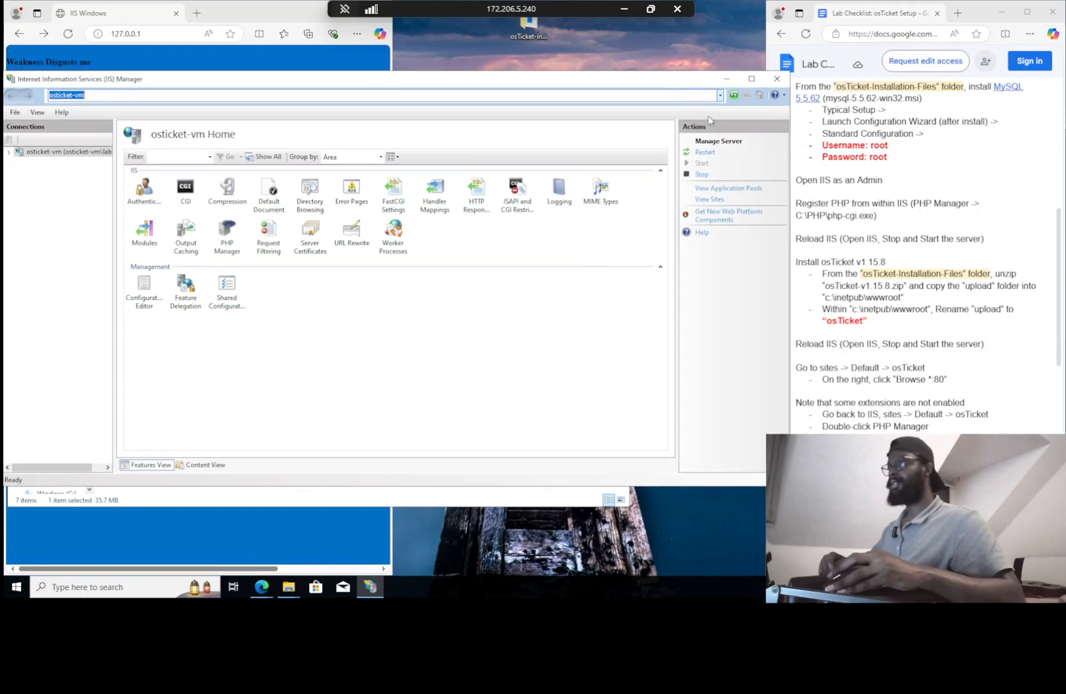
{"action": "left_click_drag", "start_coordinate": [736, 198], "coordinate": [719, 198]}
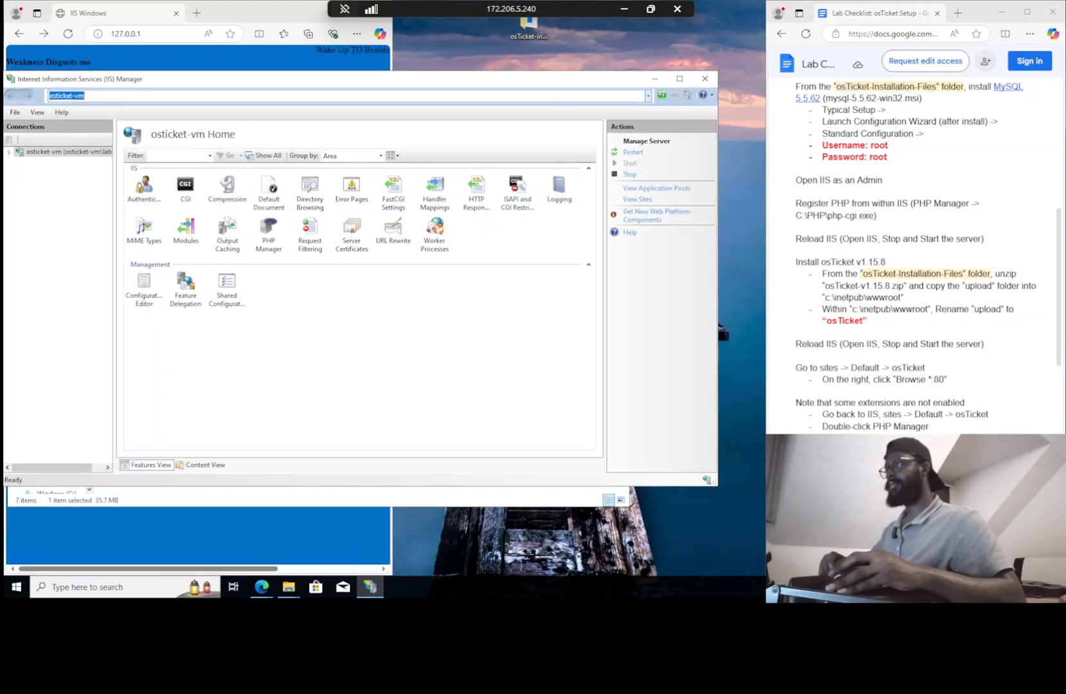
{"action": "left_click_drag", "start_coordinate": [544, 86], "coordinate": [583, 52]}
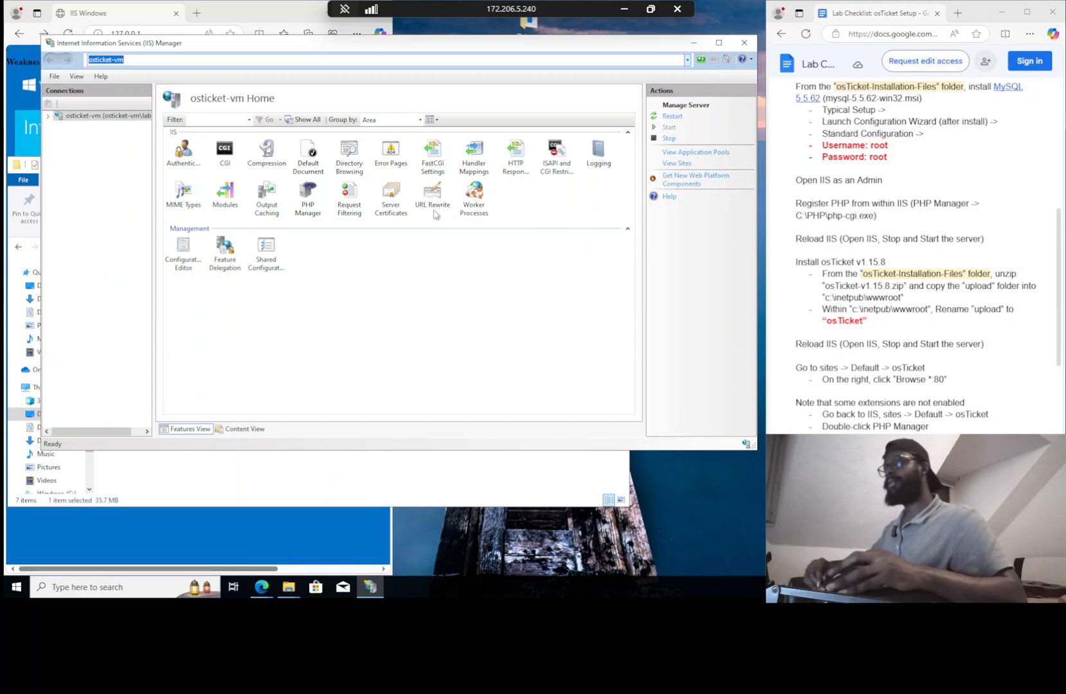
Register PHP 7.3.8 in PHP Manager using C:\PHP\php-cgi.exe, then return to the osticket-vm home
{"action": "double_click", "coordinate": [307, 203]}
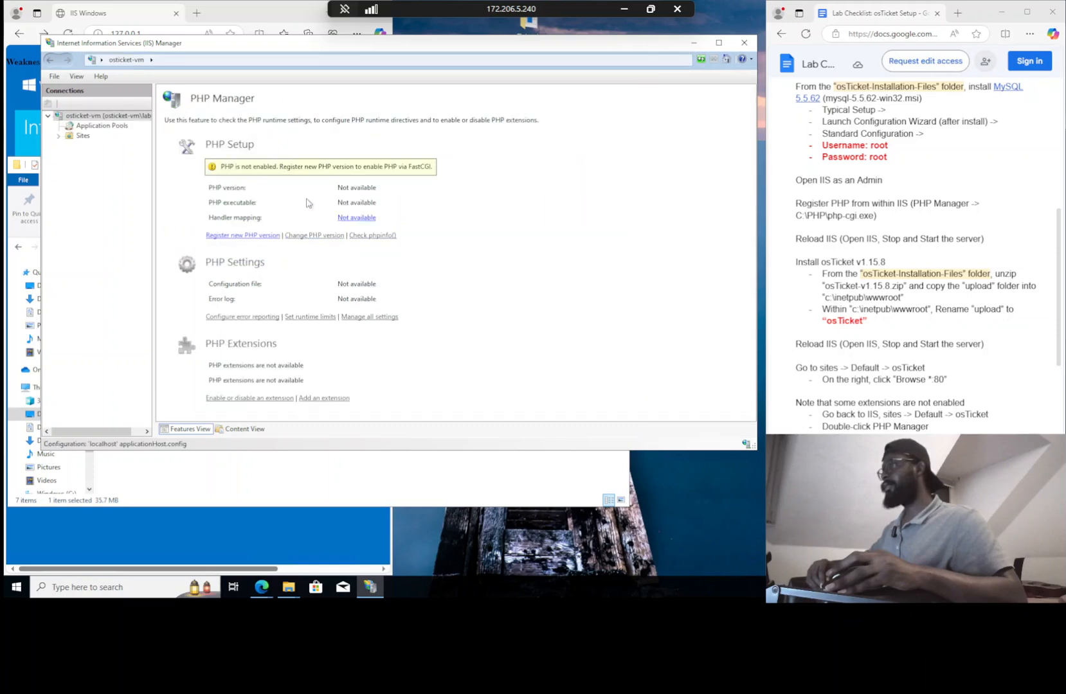
{"action": "left_click", "coordinate": [238, 236]}
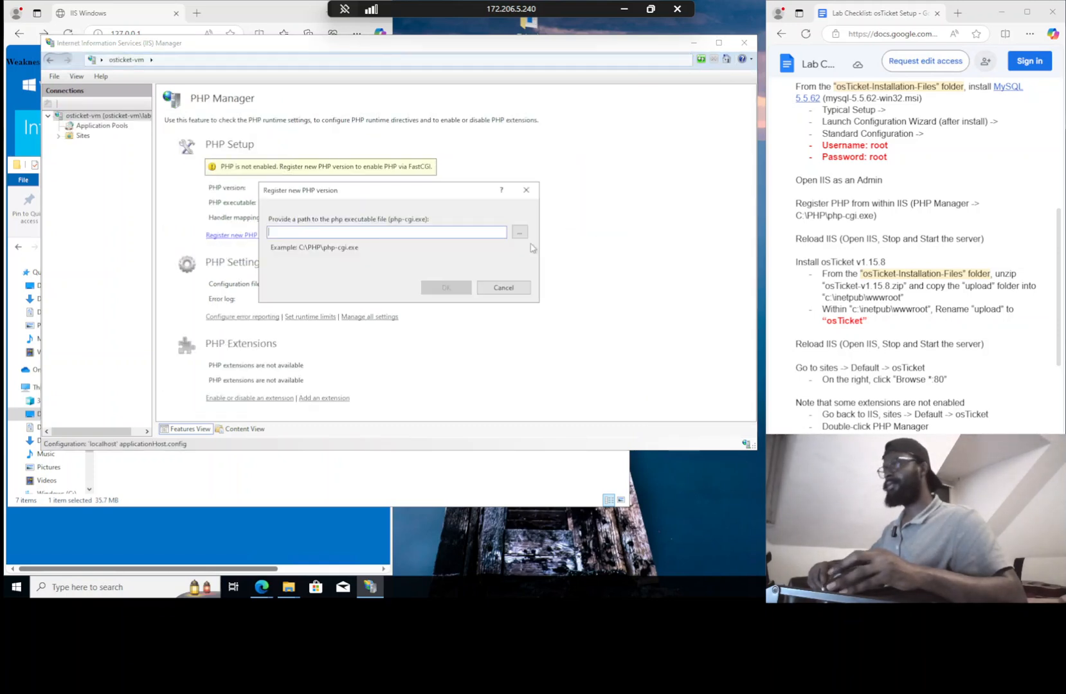
{"action": "left_click", "coordinate": [520, 233]}
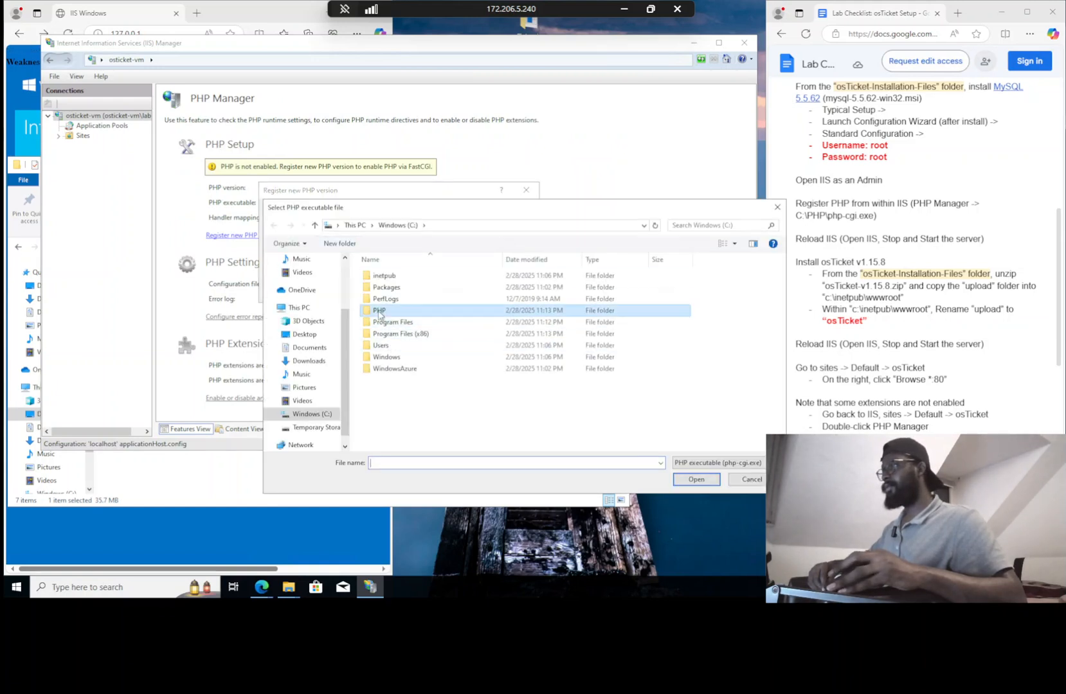
{"action": "double_click", "coordinate": [379, 311]}
{"action": "left_click", "coordinate": [385, 335]}
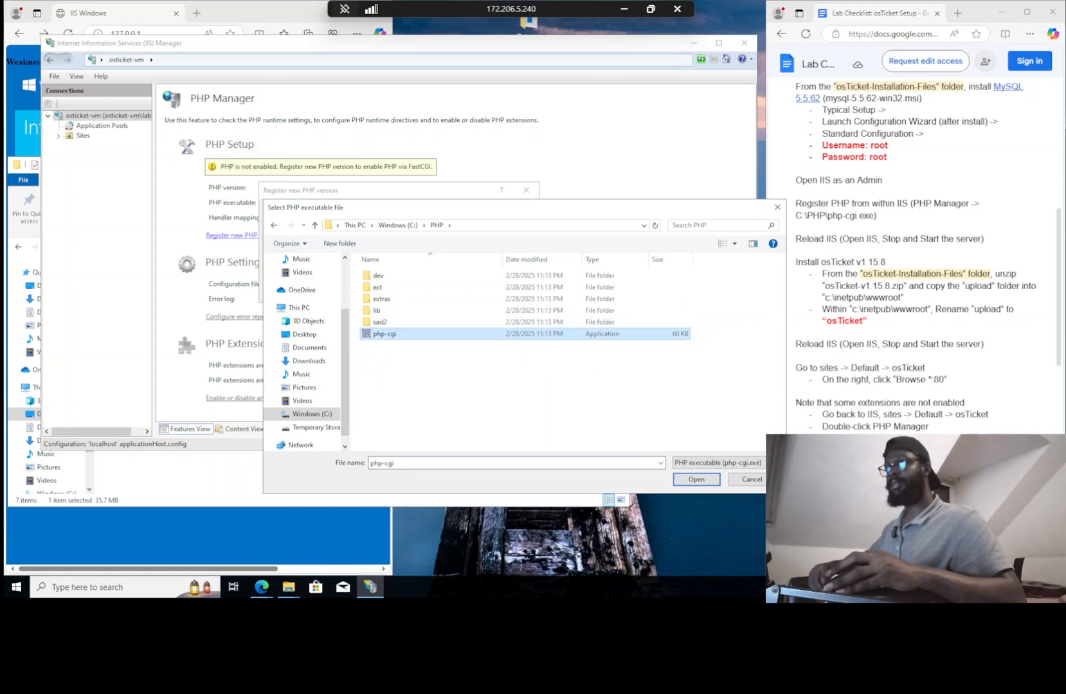
{"action": "left_click", "coordinate": [696, 479]}
{"action": "left_click", "coordinate": [457, 293]}
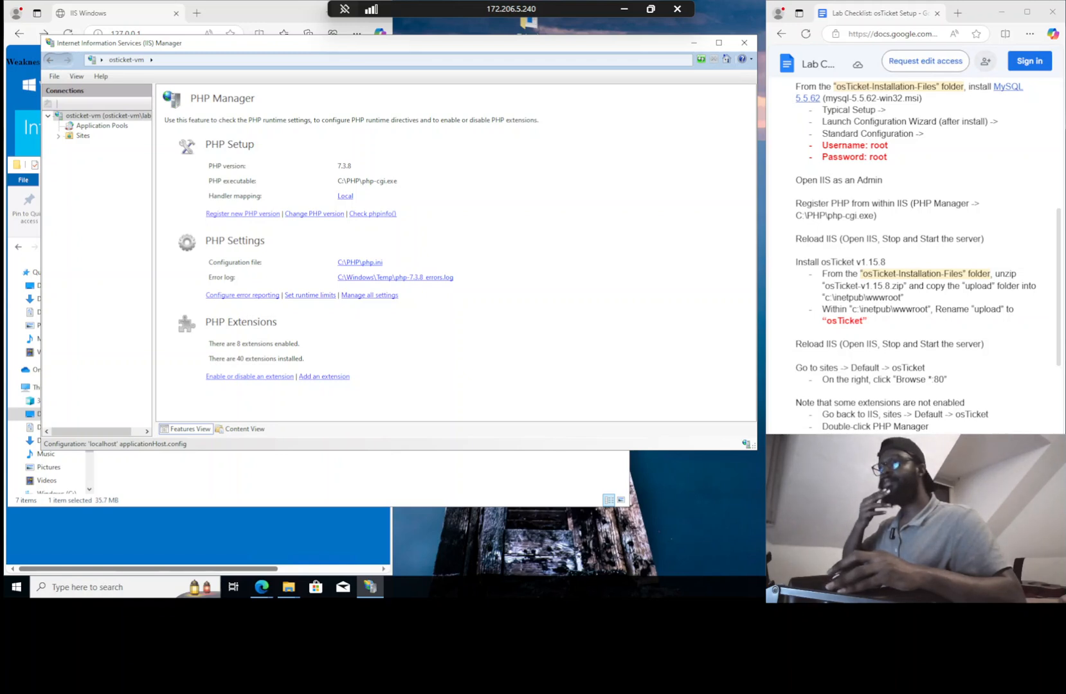
{"action": "left_click", "coordinate": [113, 116]}
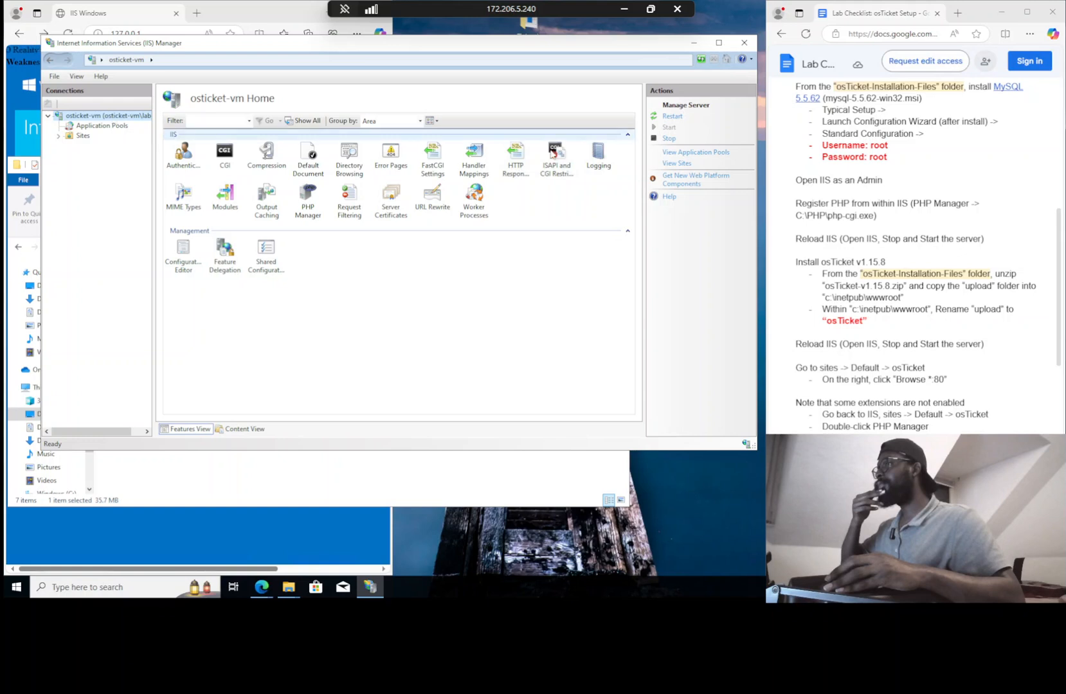
Stop the osticket-vm web server and bring the osTicket-Installation-Files folder to the front
{"action": "left_click", "coordinate": [663, 141]}
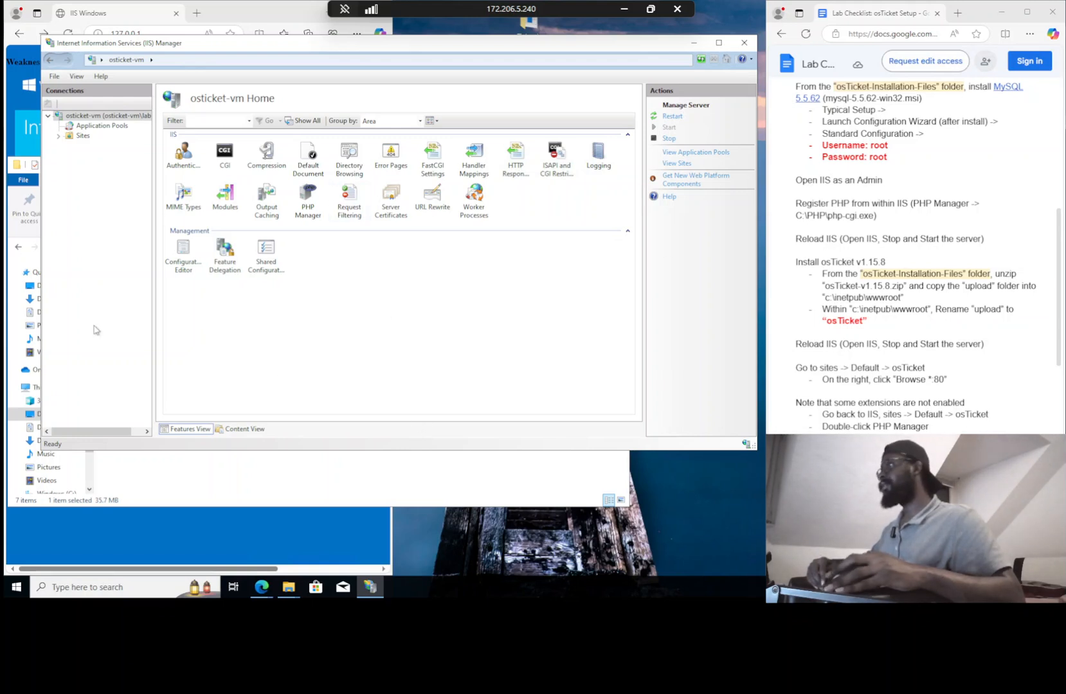
{"action": "left_click", "coordinate": [29, 235]}
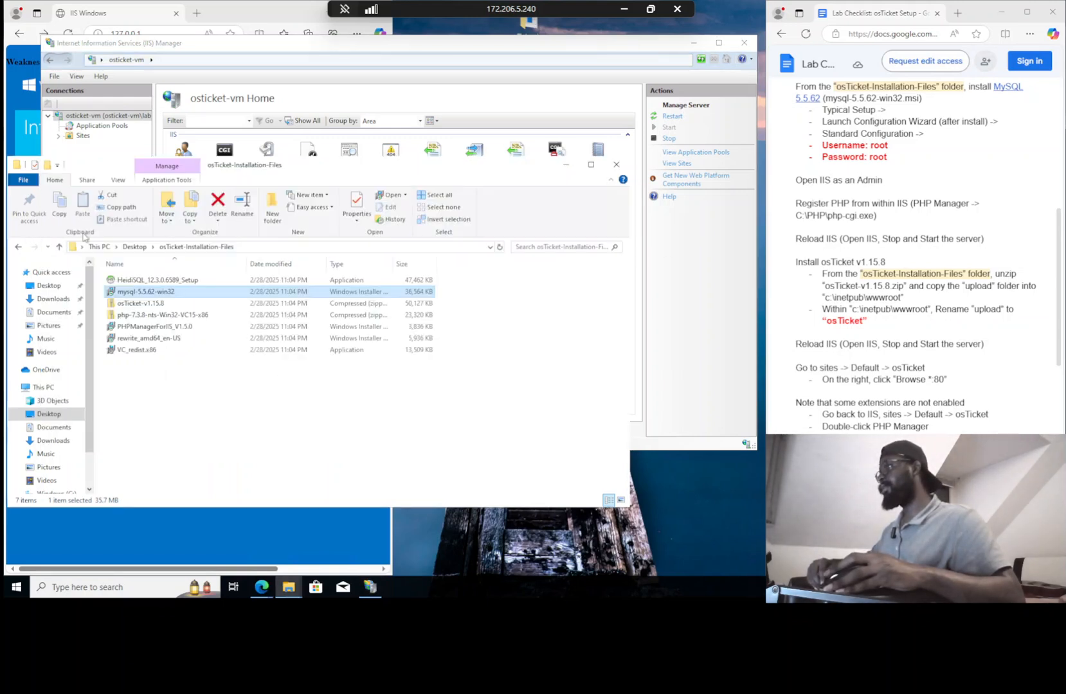
Extract all of osTicket-v1.15.8.zip into the suggested osTicket-v1.15.8 folder and show detailed copy progress
{"action": "left_click", "coordinate": [135, 304]}
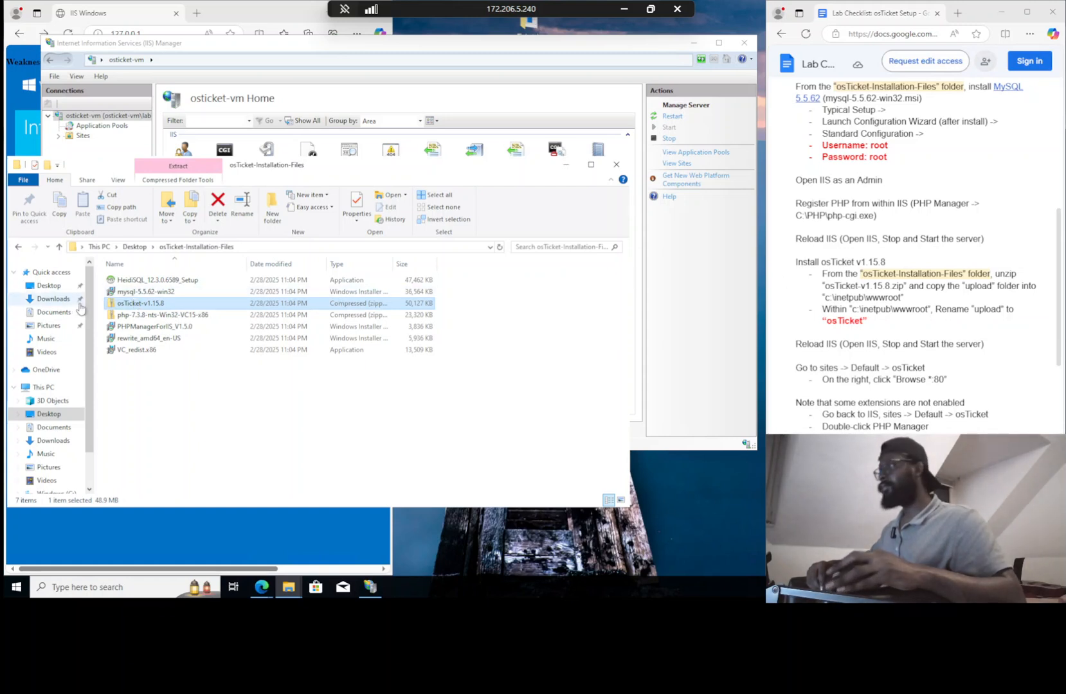
{"action": "right_click", "coordinate": [133, 306]}
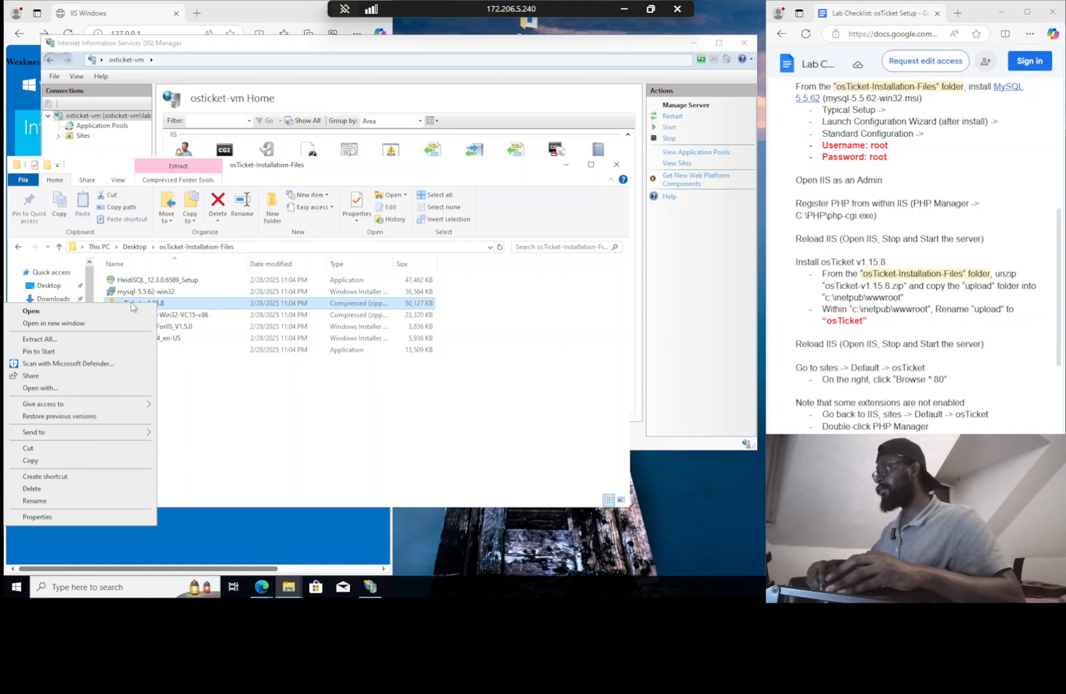
{"action": "left_click", "coordinate": [113, 340]}
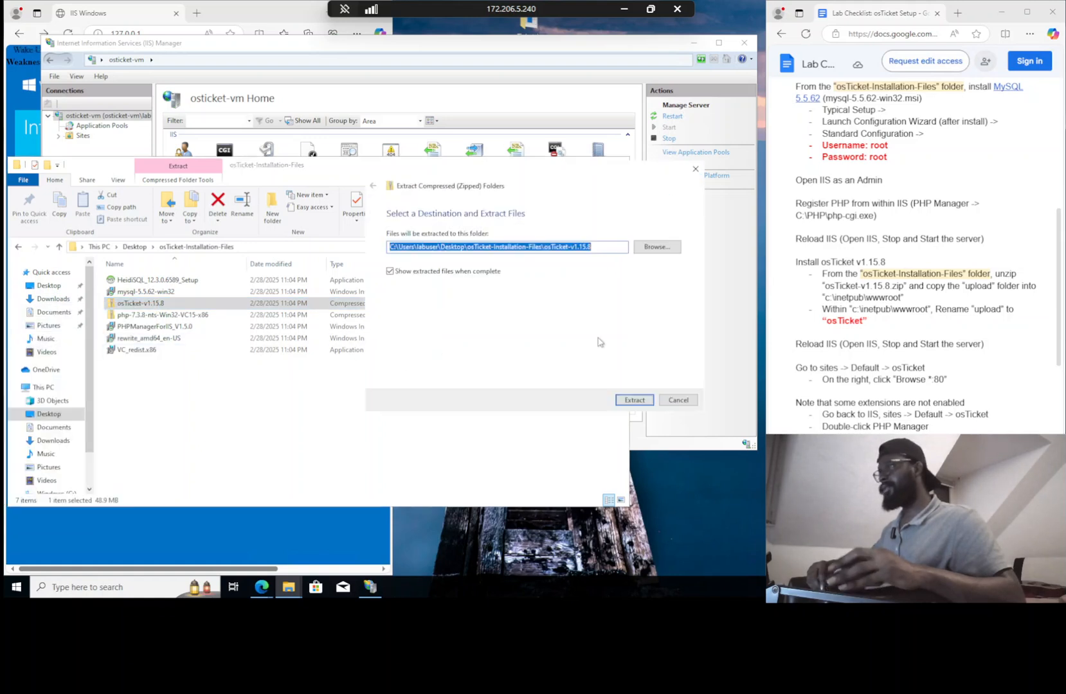
{"action": "left_click", "coordinate": [635, 400]}
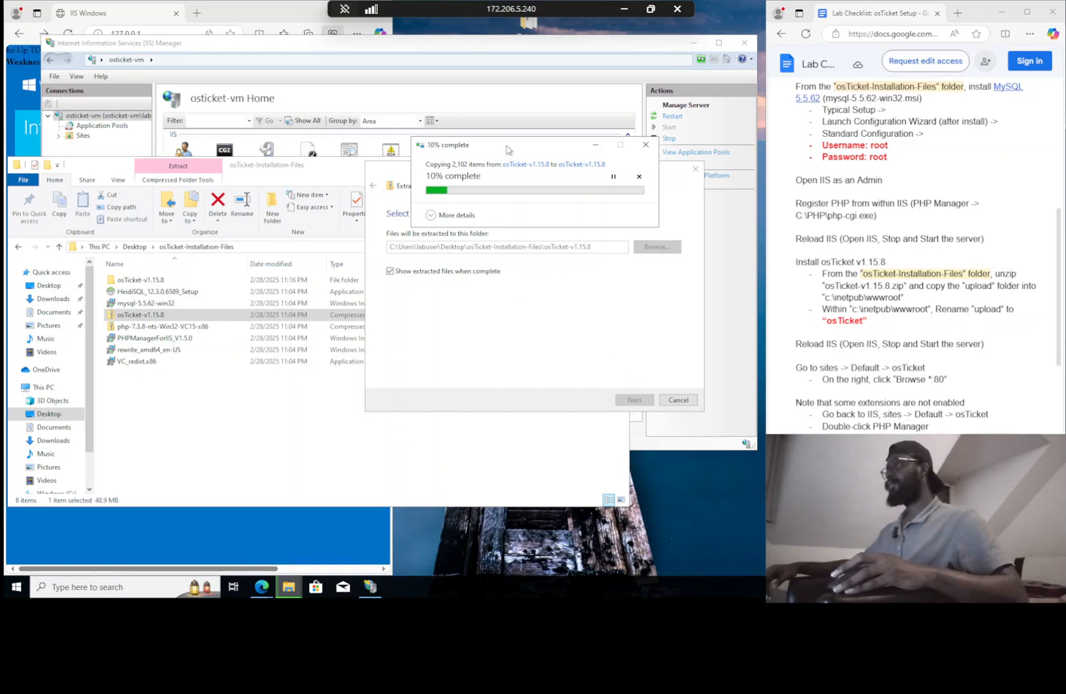
{"action": "left_click_drag", "start_coordinate": [506, 149], "coordinate": [504, 130]}
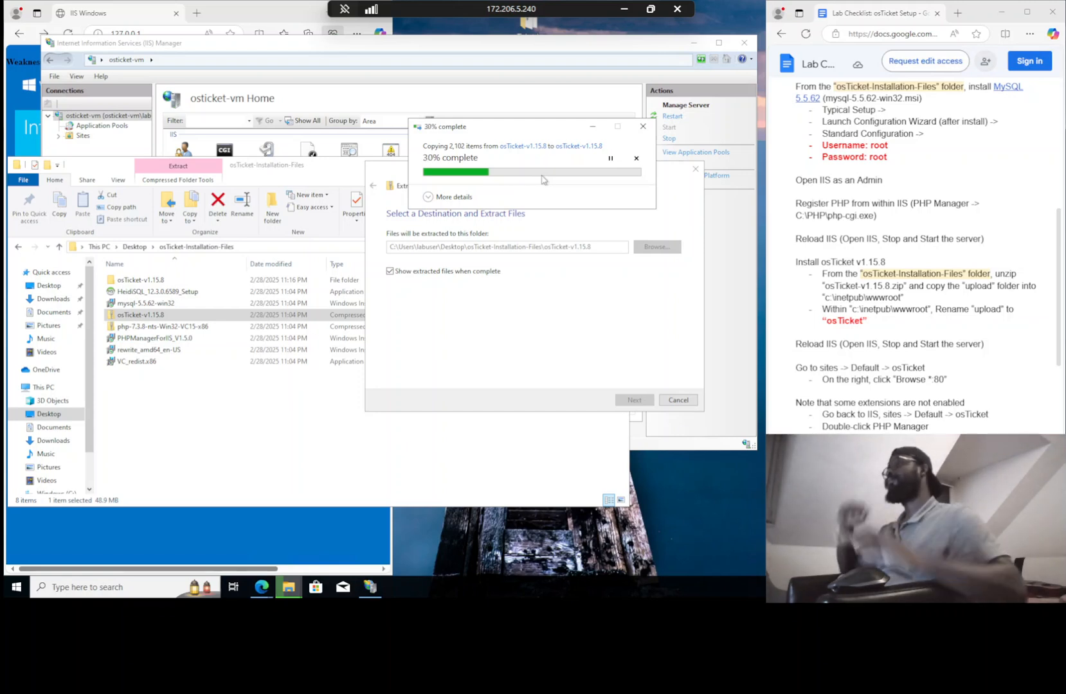
{"action": "left_click", "coordinate": [429, 198]}
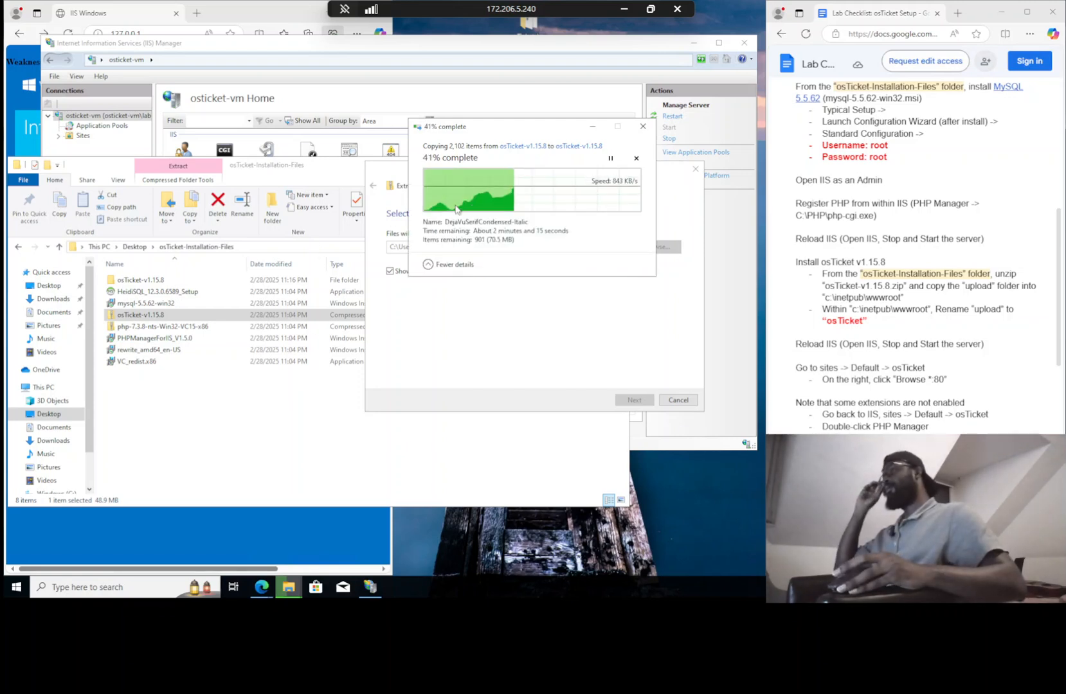
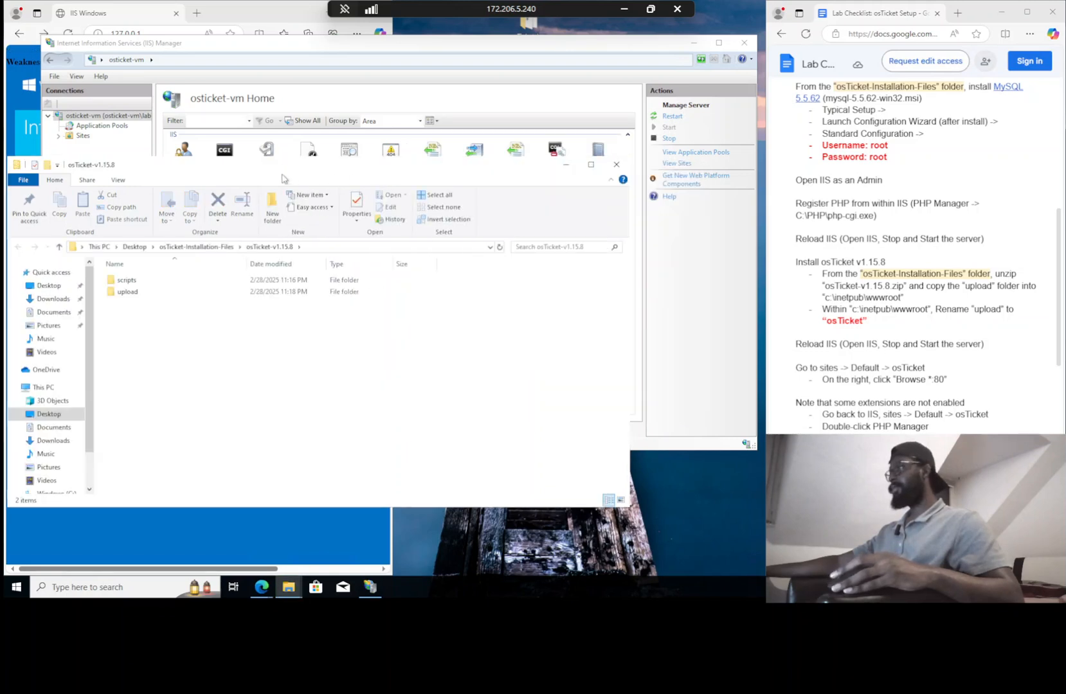
Arrange the extracted osTicket-v1.15.8 and installation-files Explorer windows side by side
{"action": "left_click_drag", "start_coordinate": [288, 169], "coordinate": [569, 115]}
{"action": "left_click", "coordinate": [179, 172]}
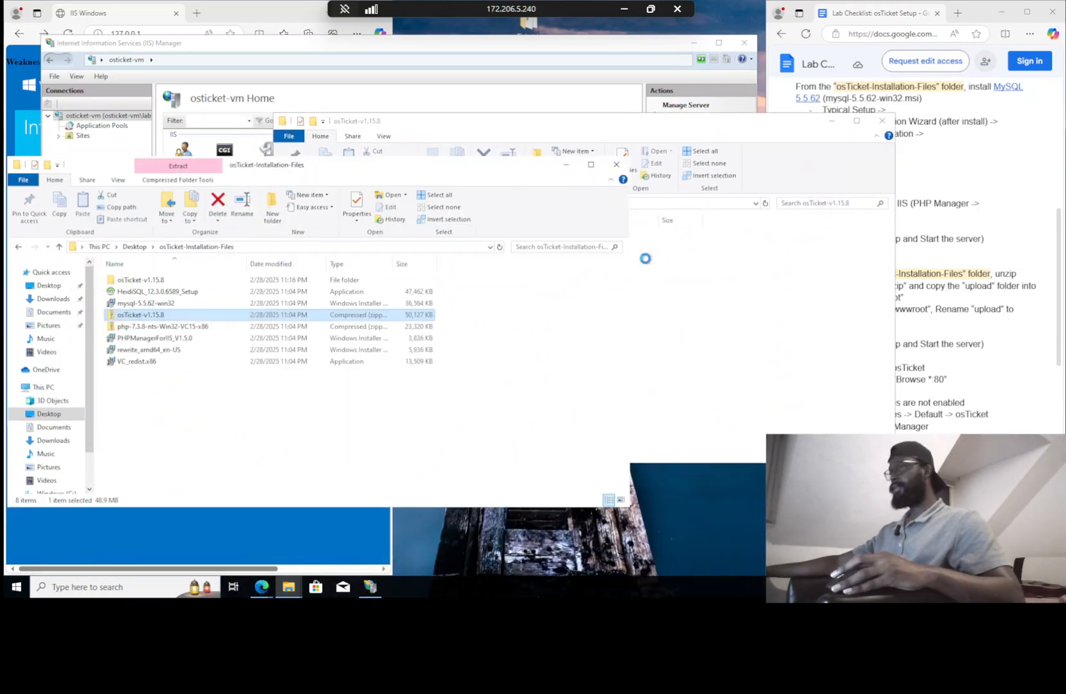
{"action": "left_click_drag", "start_coordinate": [658, 121], "coordinate": [414, 47]}
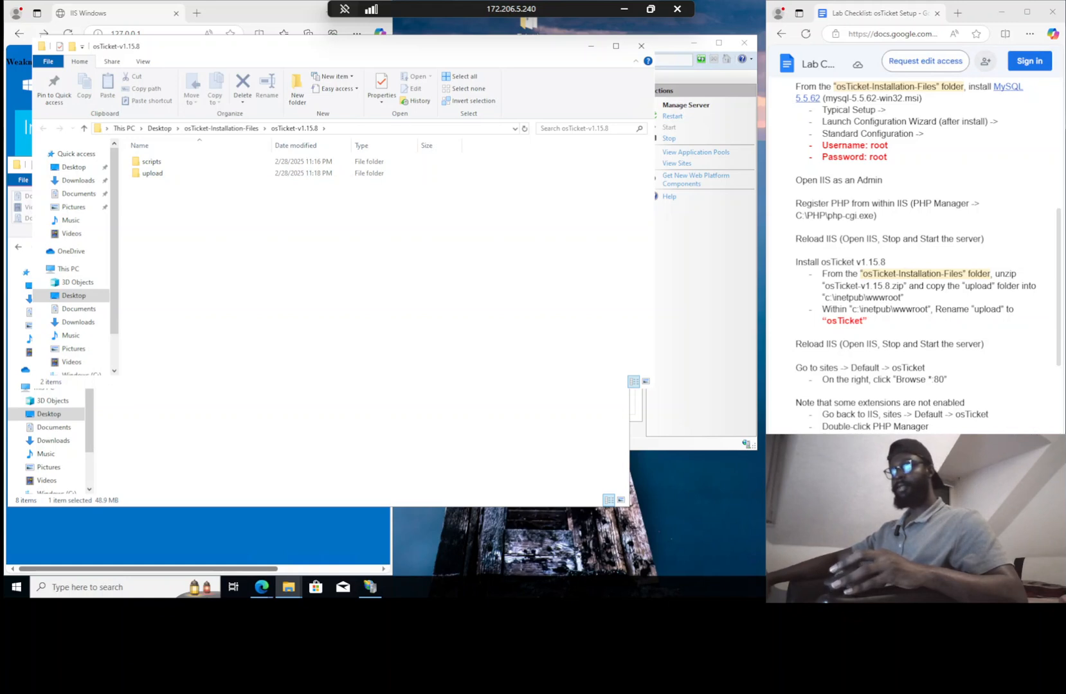
{"action": "left_click_drag", "start_coordinate": [340, 42], "coordinate": [554, 67]}
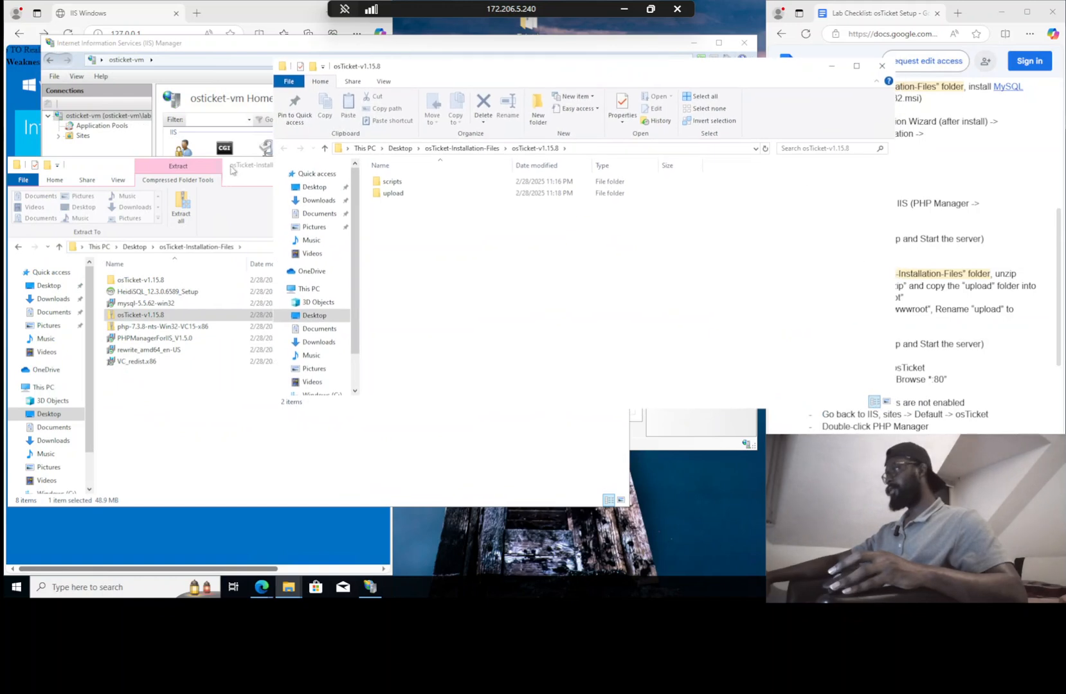
{"action": "left_click", "coordinate": [113, 250]}
Browse the second window to This PC > Windows (C:) > inetpub > wwwroot
{"action": "left_click", "coordinate": [108, 248]}
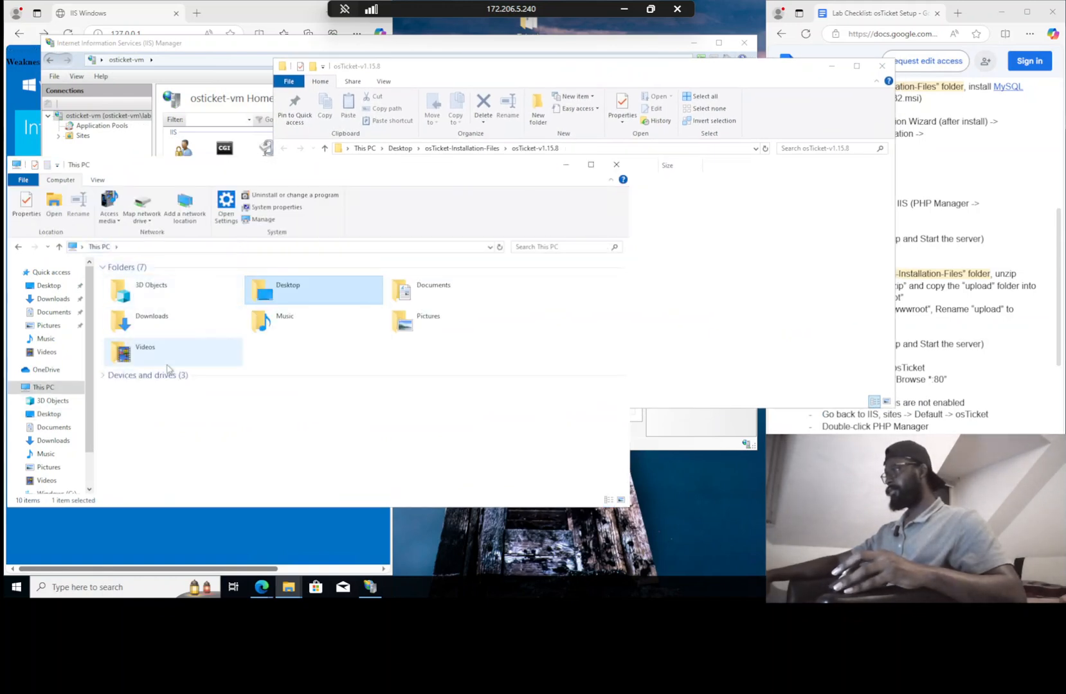
{"action": "left_click", "coordinate": [162, 374]}
{"action": "double_click", "coordinate": [157, 399]}
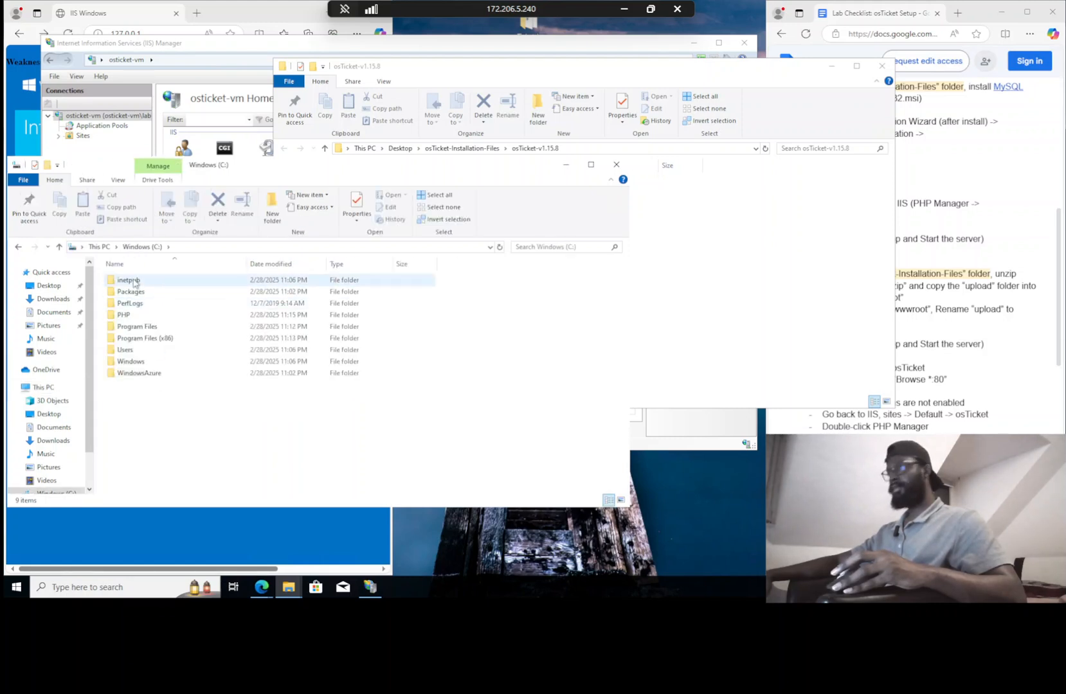
{"action": "double_click", "coordinate": [129, 281]}
{"action": "left_click", "coordinate": [162, 326]}
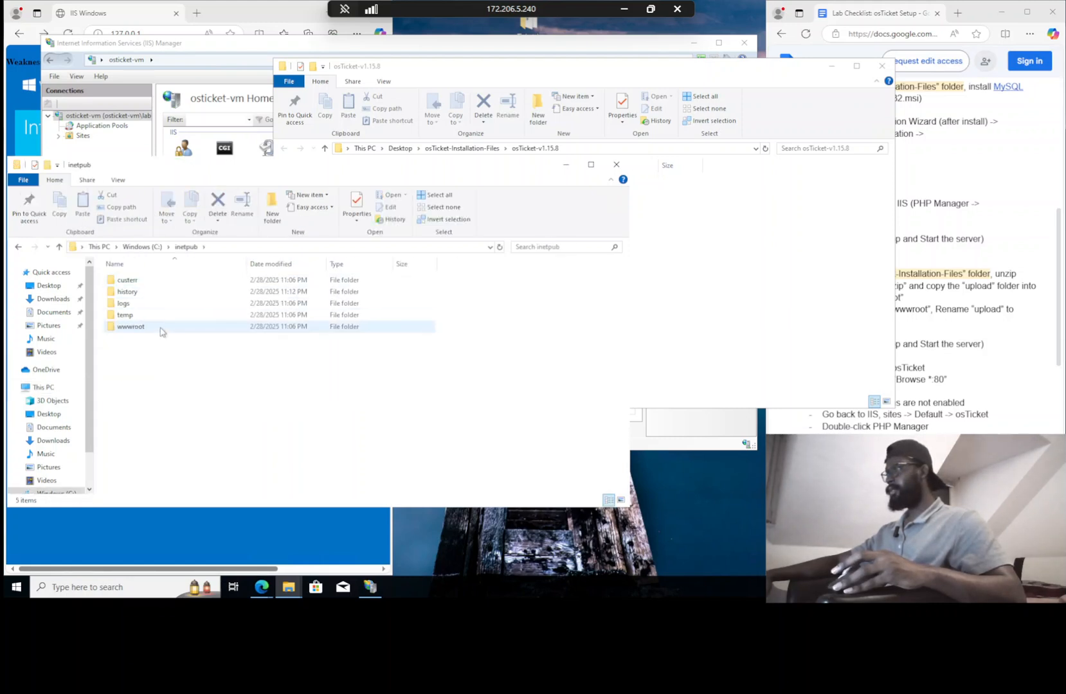
{"action": "double_click", "coordinate": [162, 327]}
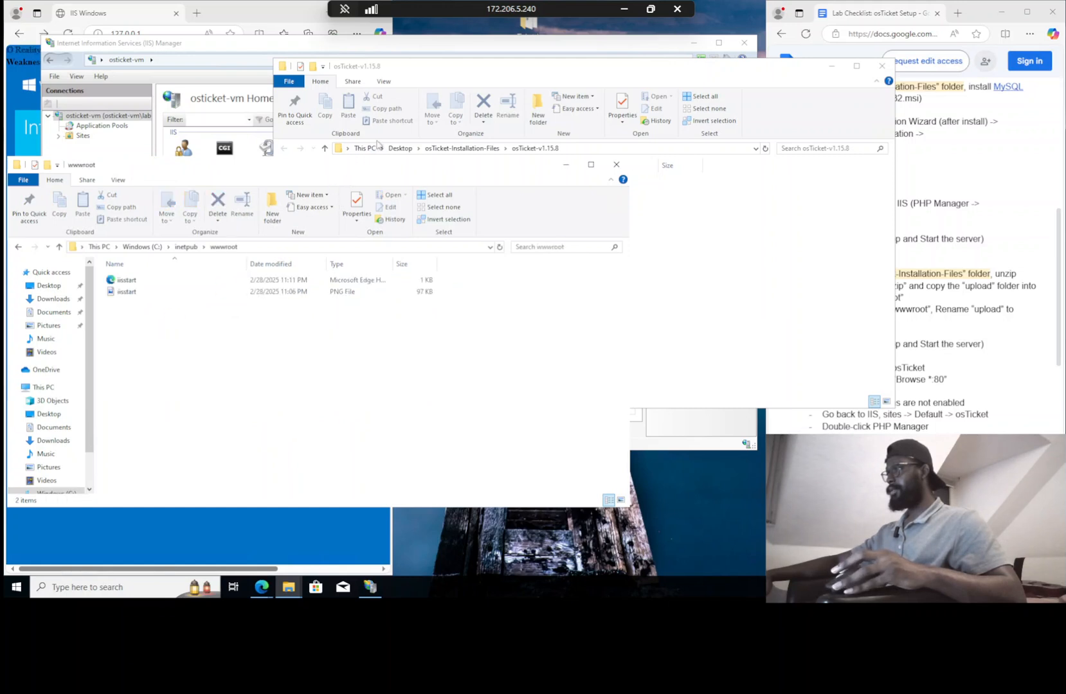
{"action": "left_click", "coordinate": [393, 70]}
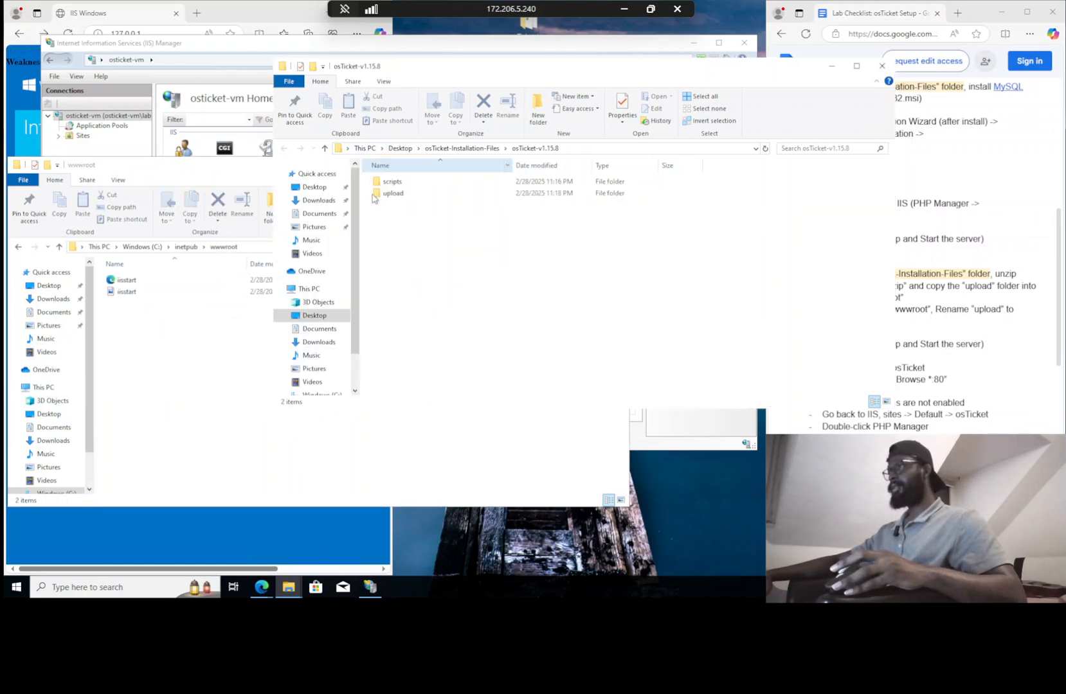
Move the upload folder into wwwroot and rename it osTicket
{"action": "left_click_drag", "start_coordinate": [394, 194], "coordinate": [155, 315]}
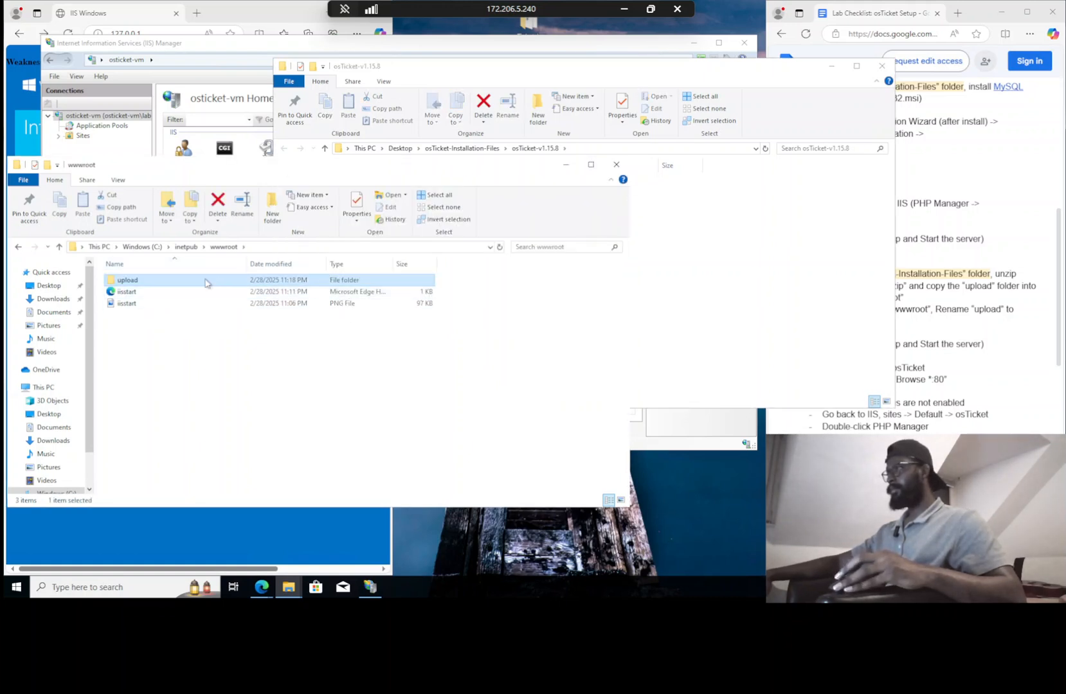
{"action": "key", "text": "F2"}
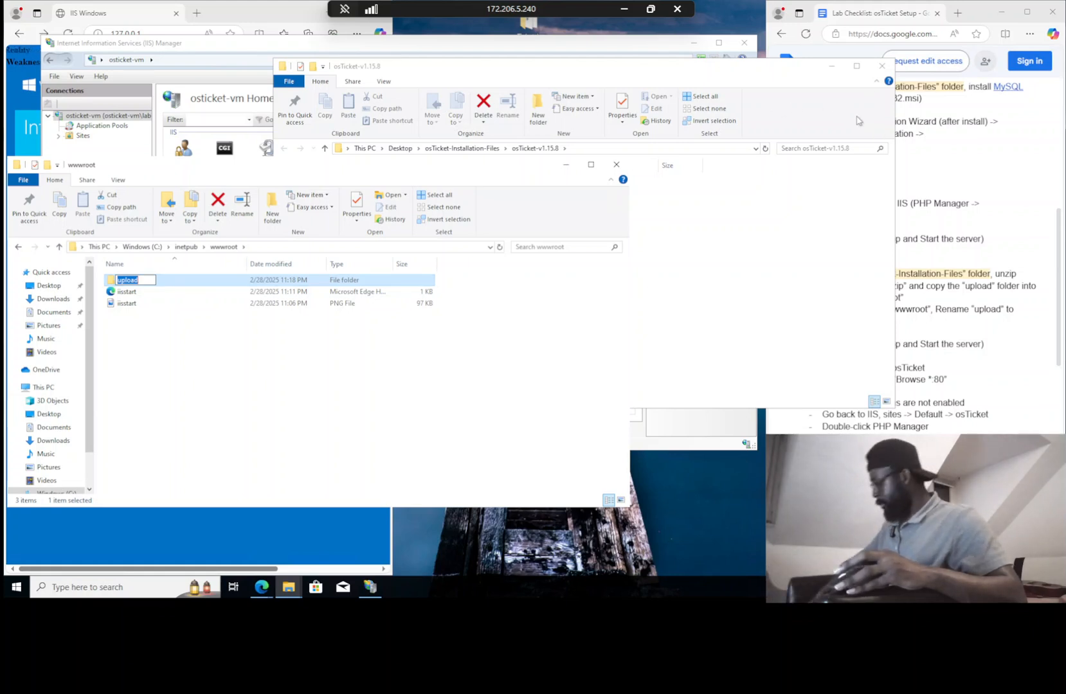
{"action": "type", "text": "osTicket"}
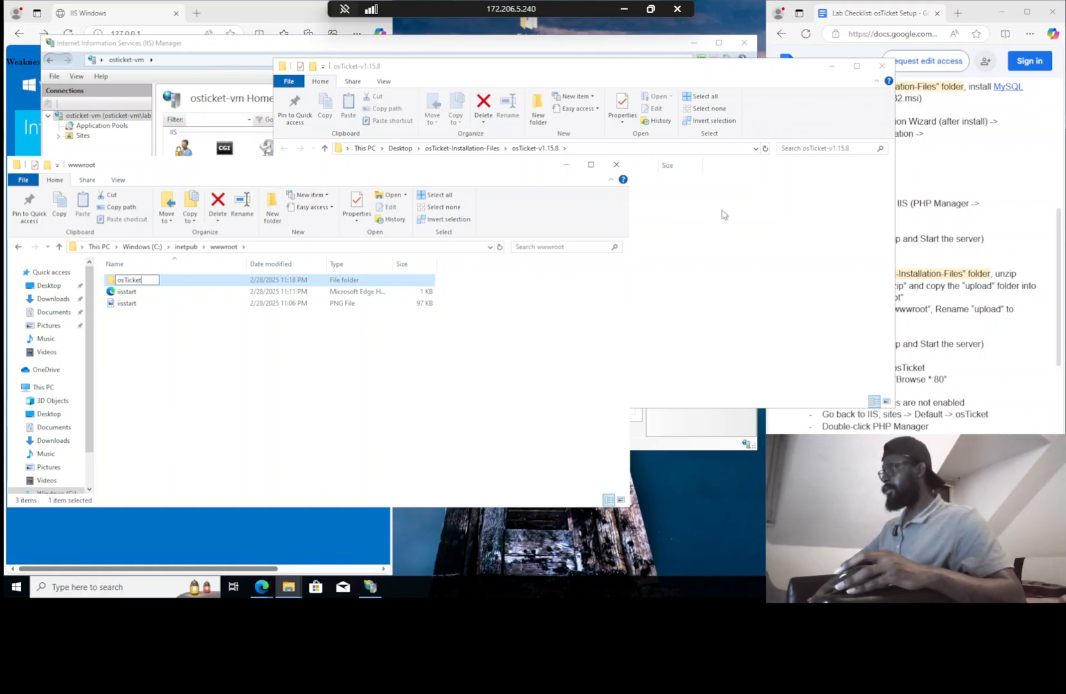
Close the extracted osTicket-v1.15.8 folder window
{"action": "left_click_drag", "start_coordinate": [592, 65], "coordinate": [386, 28]}
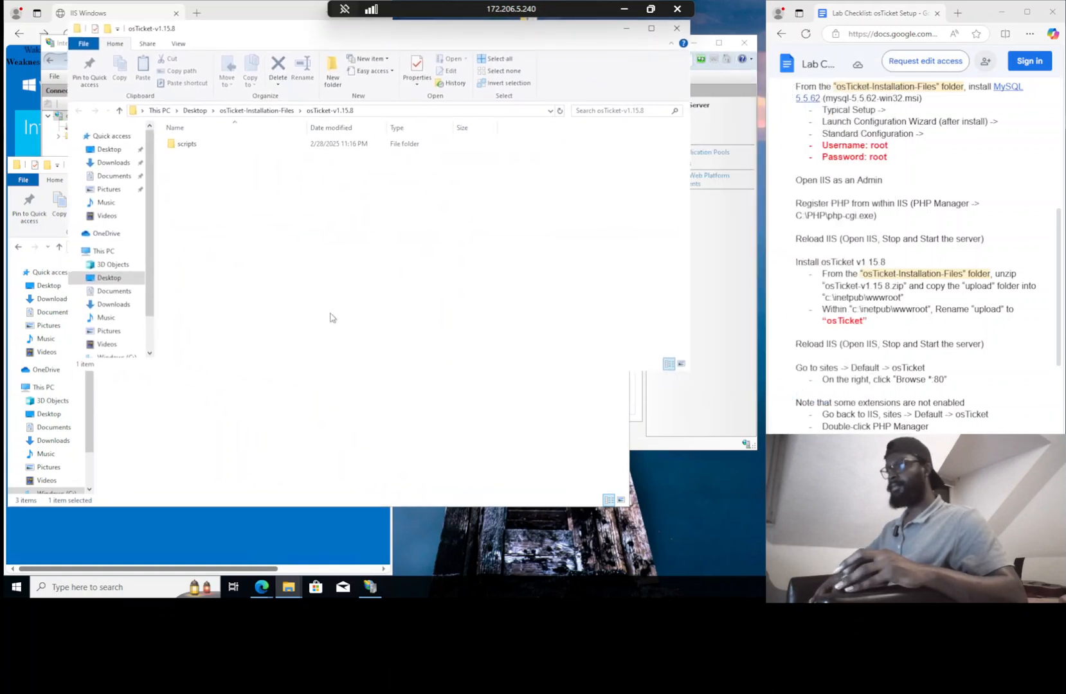
{"action": "left_click", "coordinate": [269, 437]}
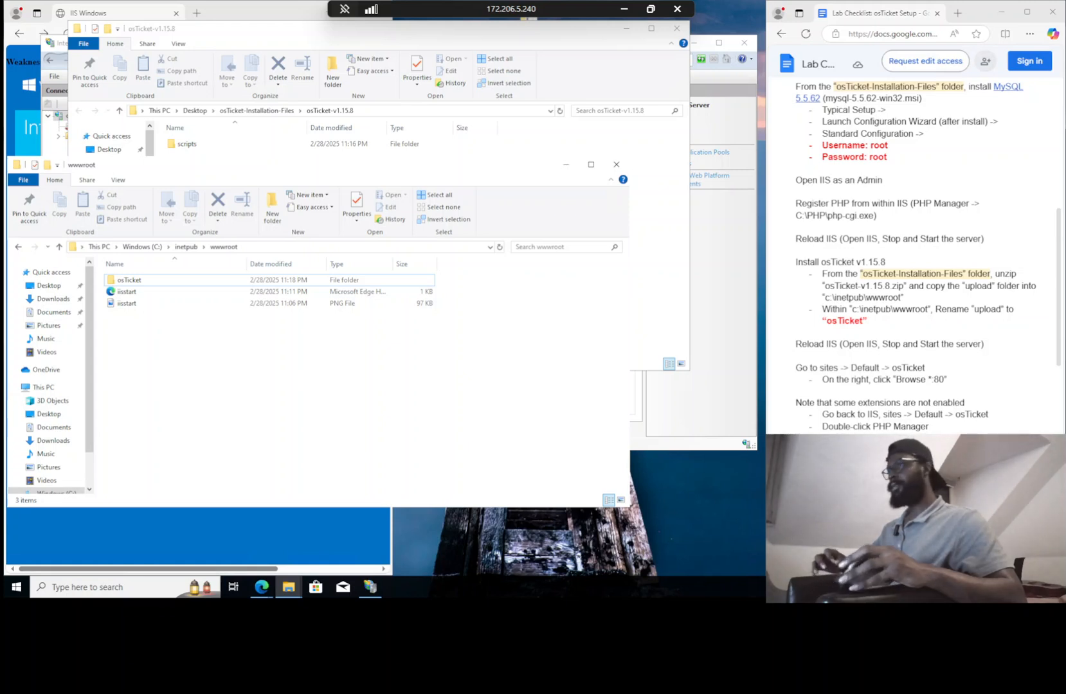
{"action": "left_click", "coordinate": [674, 30]}
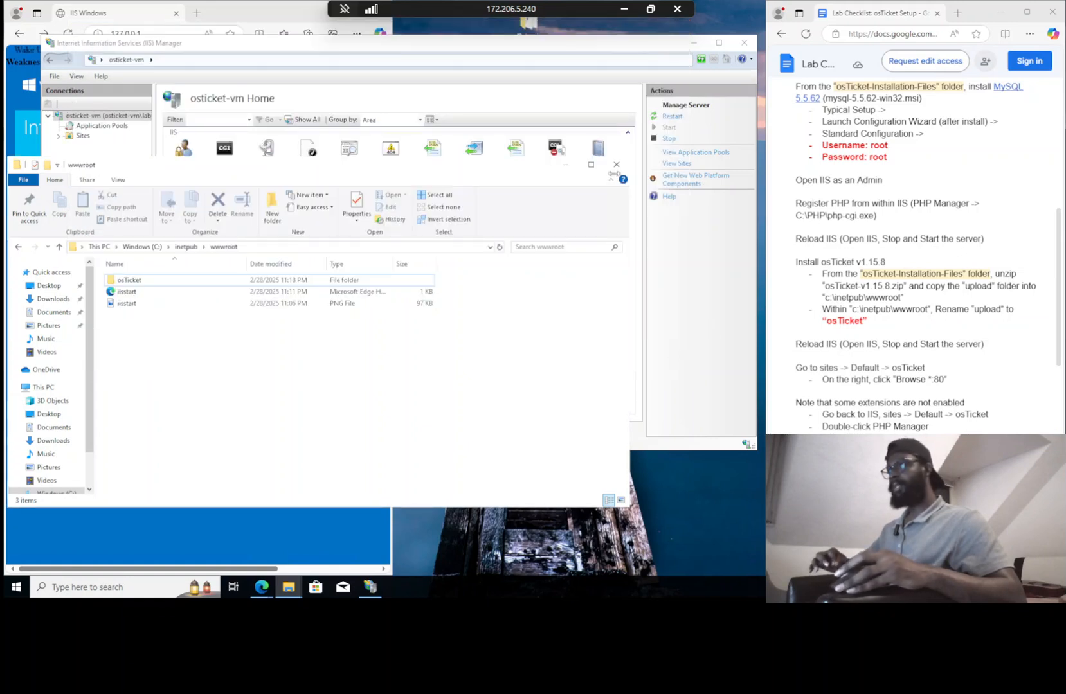
In IIS Manager, expand Sites > Default Web Site and open osTicket with its subfolders
{"action": "left_click", "coordinate": [667, 139]}
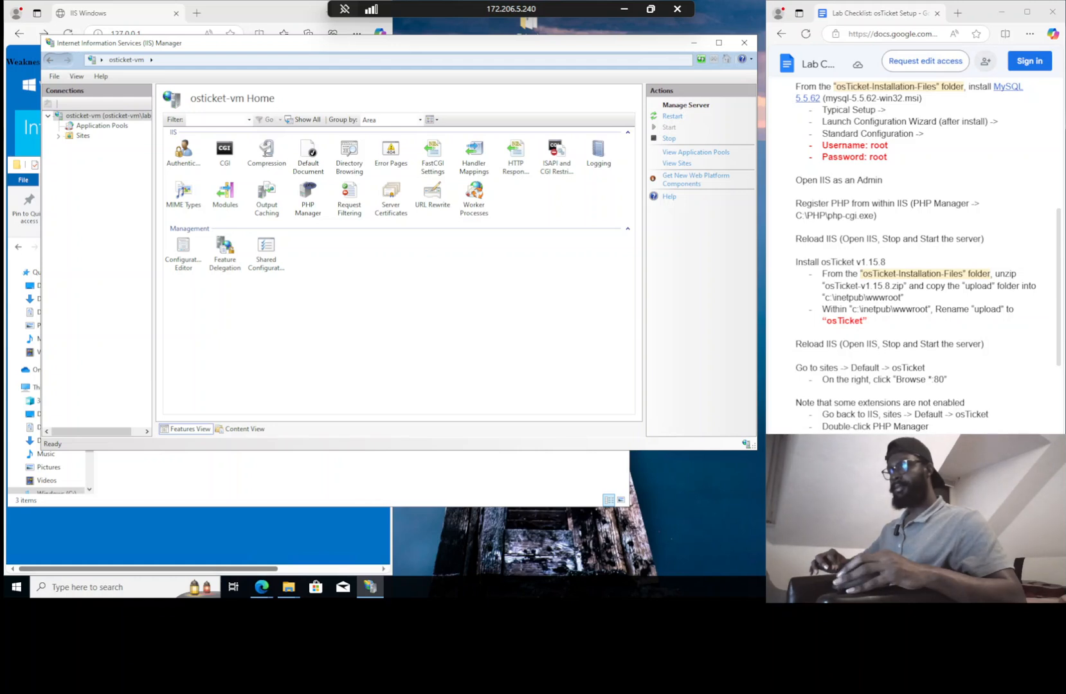
{"action": "scroll", "coordinate": [926, 257], "scroll_direction": "down", "scroll_amount": 1}
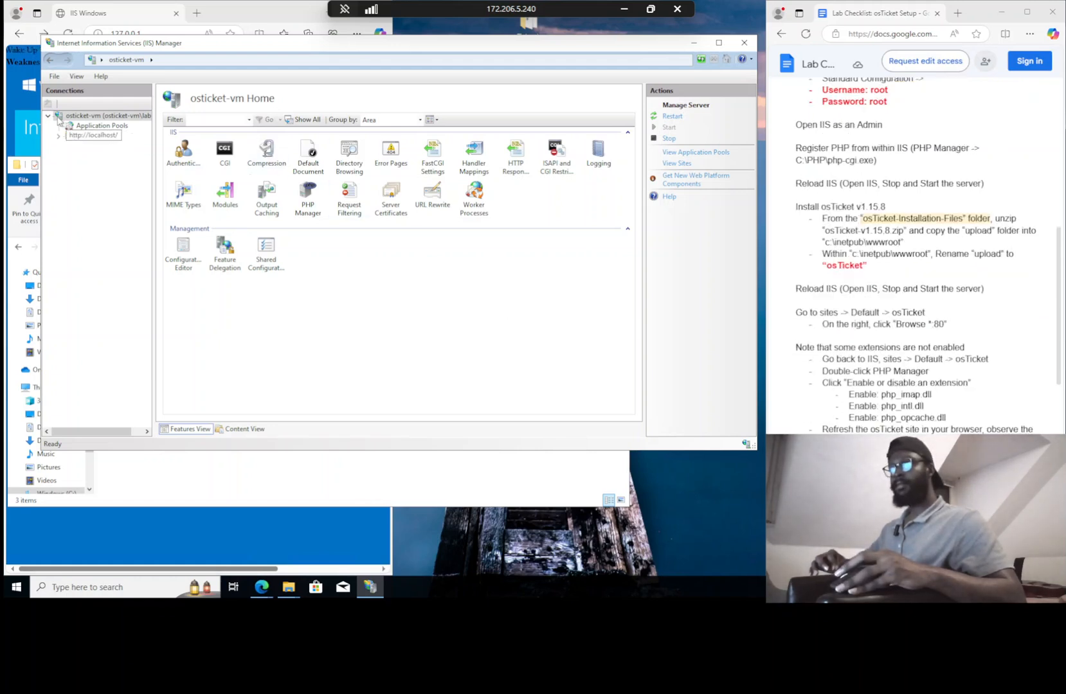
{"action": "left_click", "coordinate": [58, 136]}
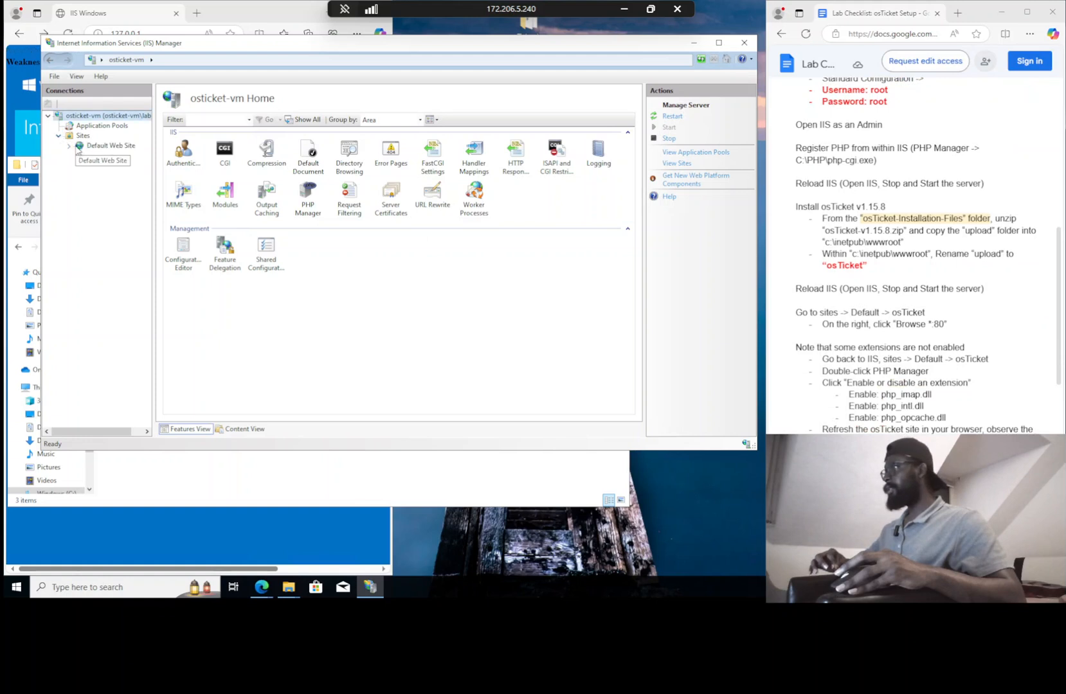
{"action": "left_click", "coordinate": [70, 147]}
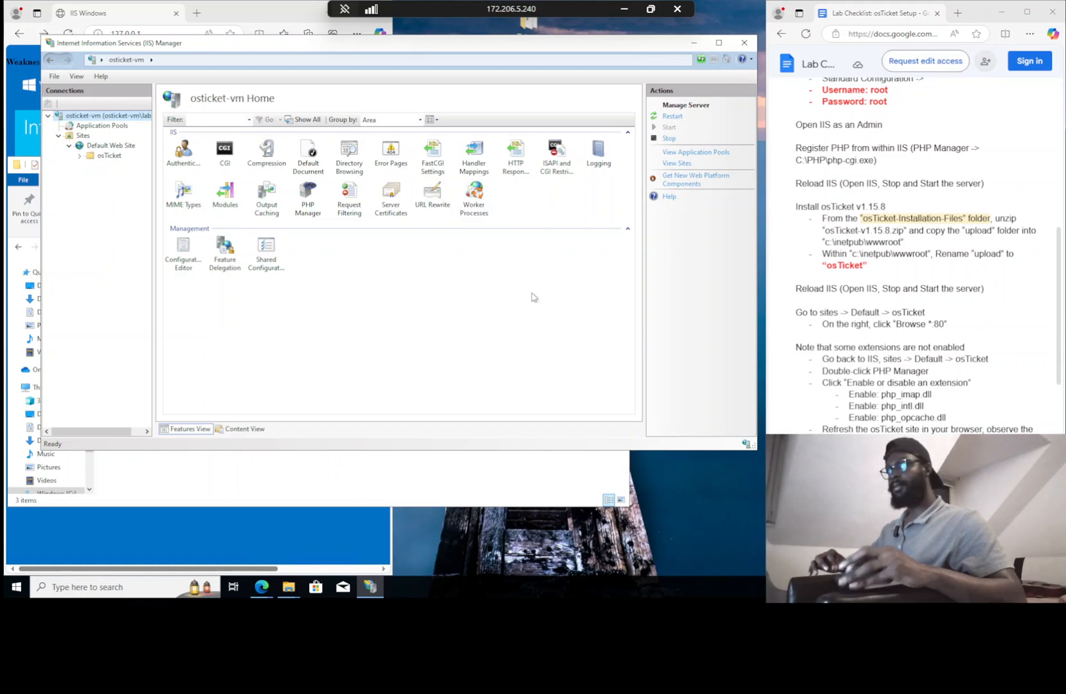
{"action": "left_click", "coordinate": [90, 158]}
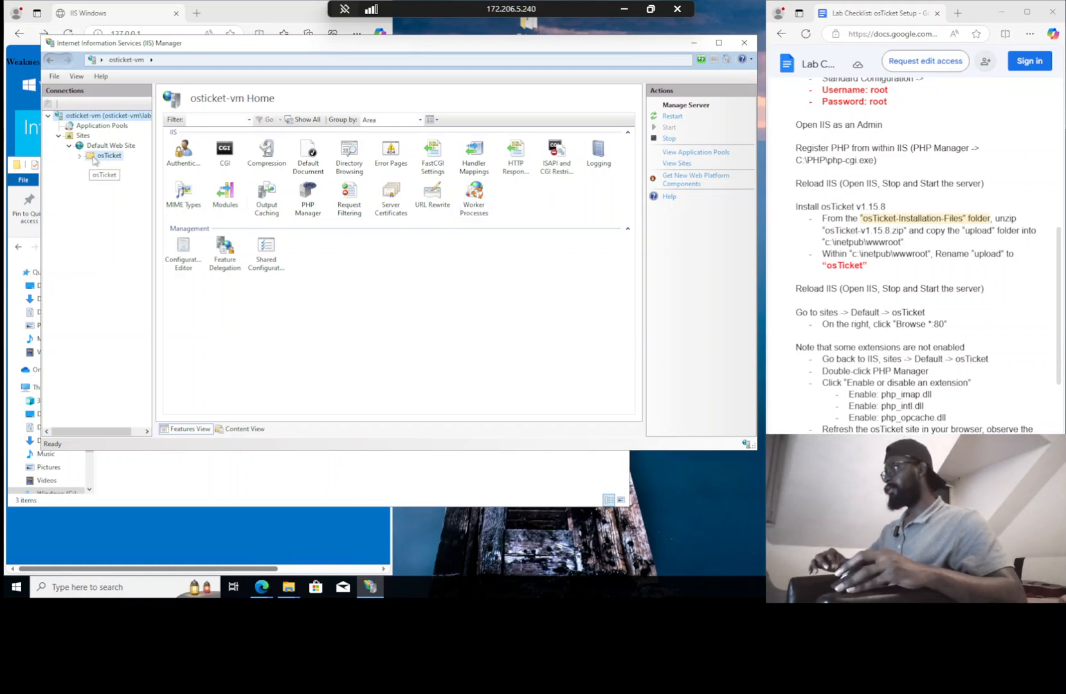
{"action": "left_click", "coordinate": [80, 159]}
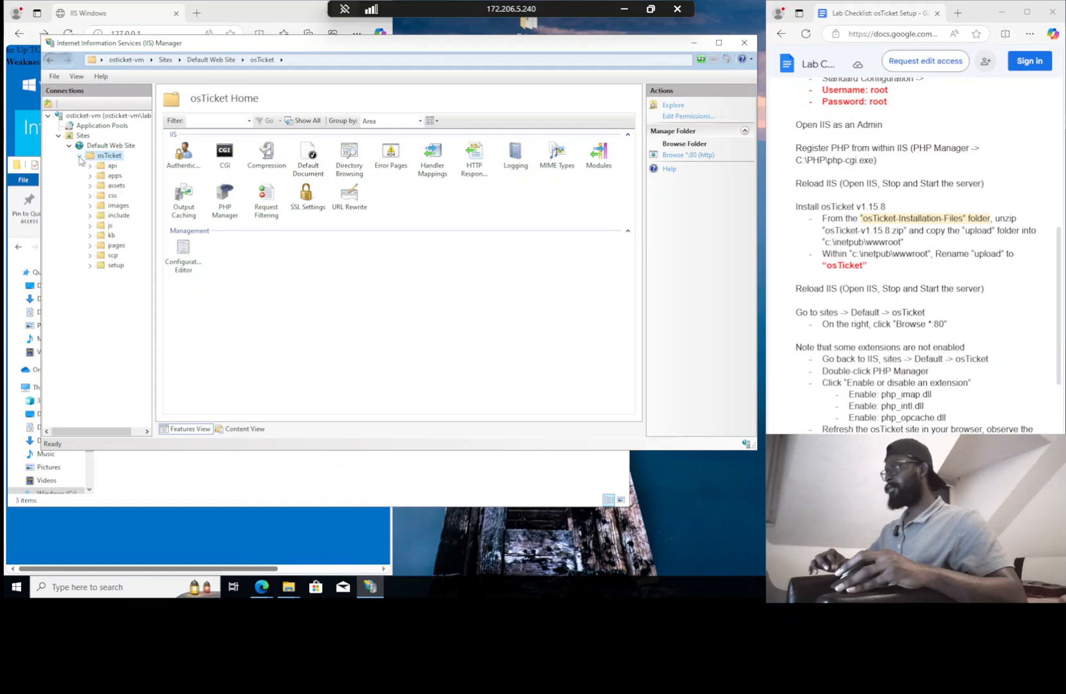
Browse the osTicket site on *:80 and note the missing PHP IMAP extension in the prerequisites
{"action": "left_click", "coordinate": [694, 155]}
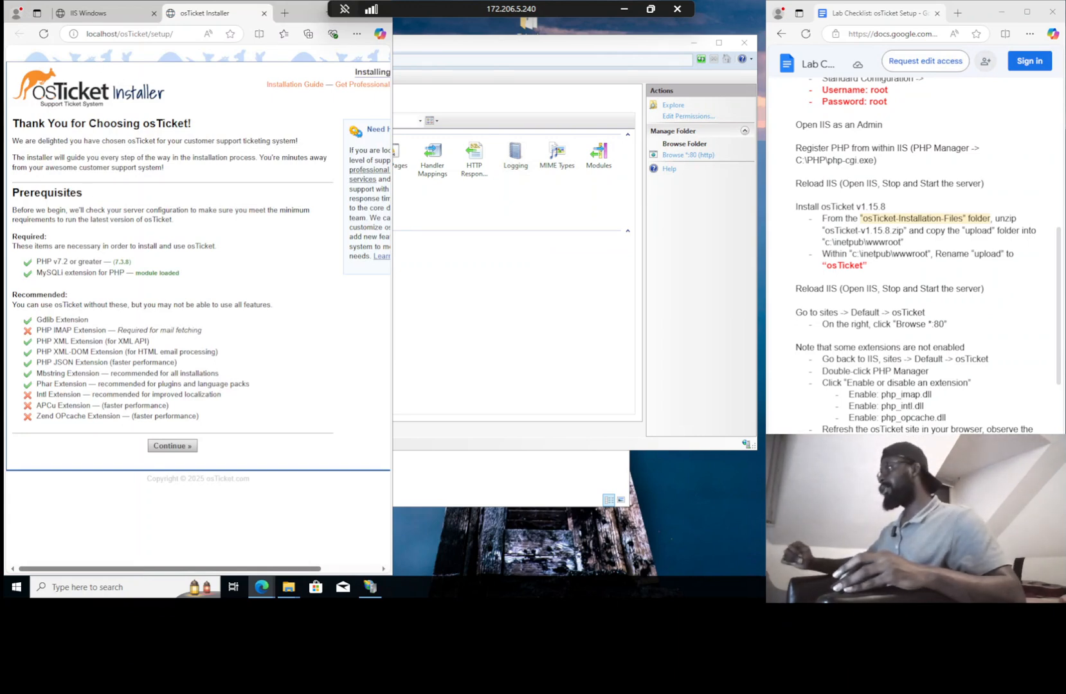
{"action": "left_click_drag", "start_coordinate": [20, 330], "coordinate": [67, 330]}
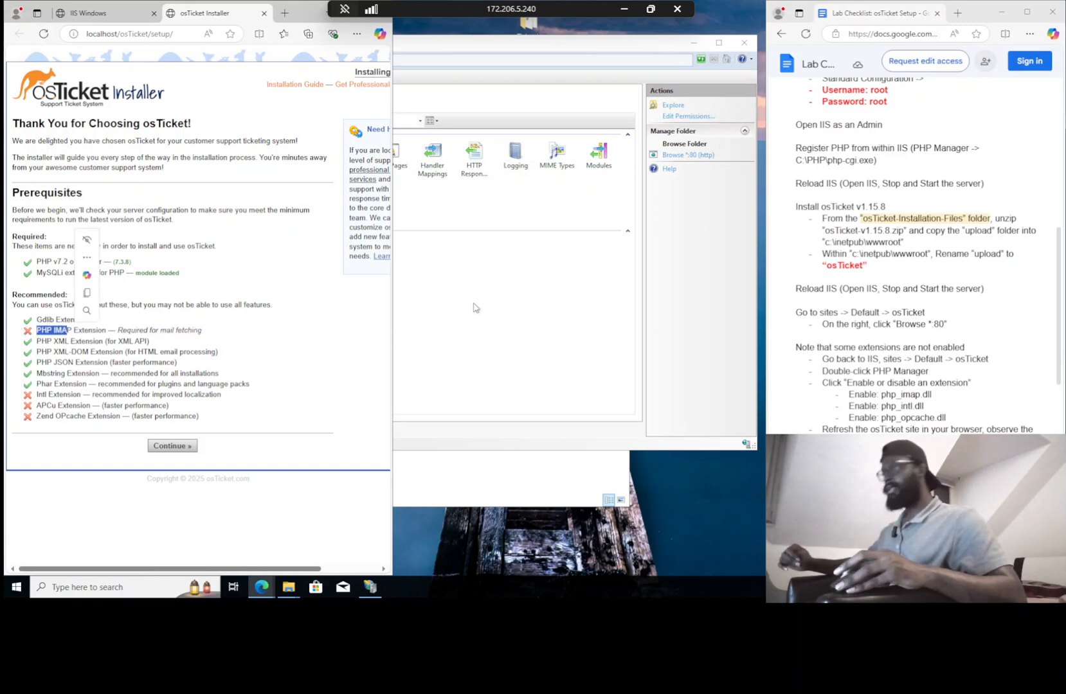
{"action": "left_click", "coordinate": [831, 288]}
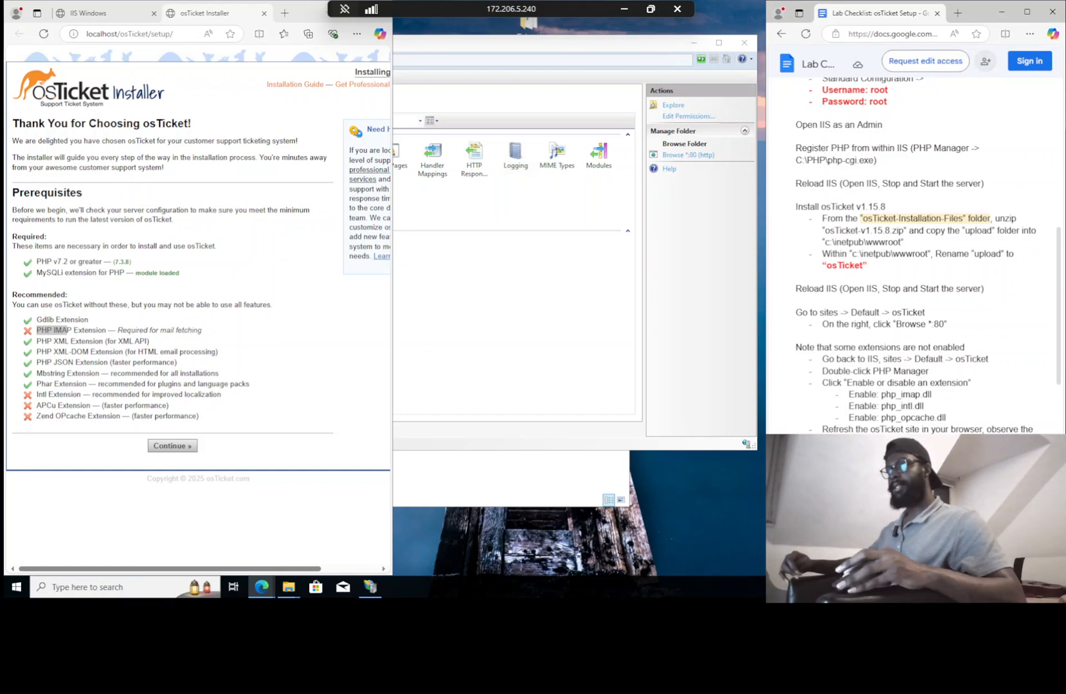
{"action": "left_click", "coordinate": [495, 238]}
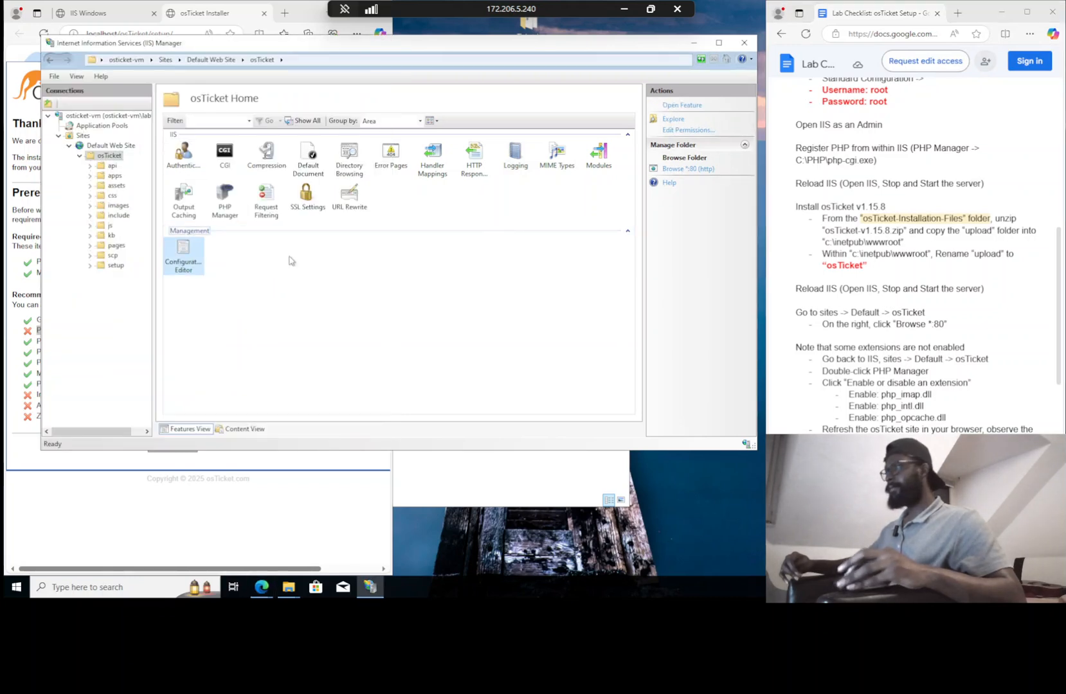
Open the PHP Manager extensions list for the osTicket site
{"action": "left_click", "coordinate": [81, 136]}
{"action": "left_click", "coordinate": [103, 146]}
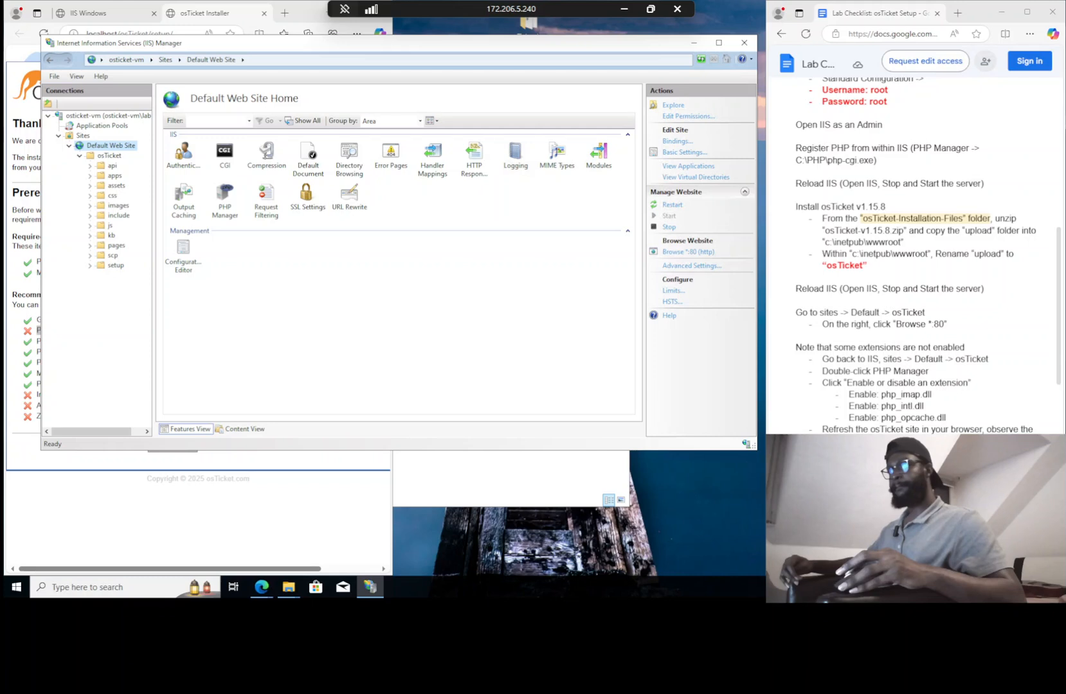
{"action": "left_click", "coordinate": [113, 156]}
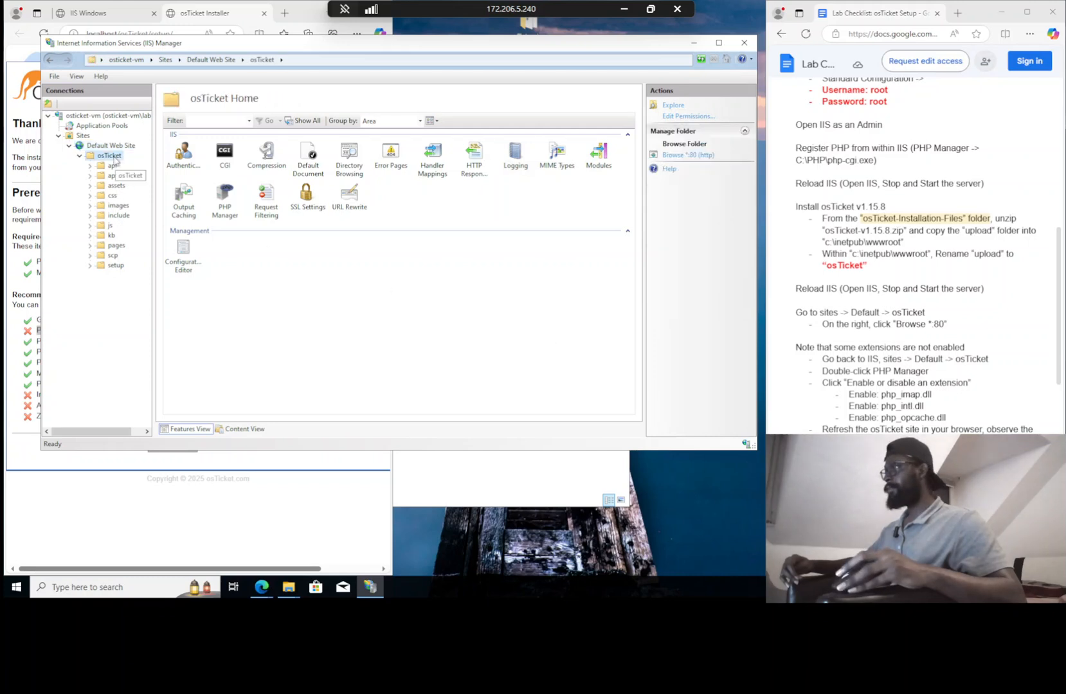
{"action": "double_click", "coordinate": [115, 160]}
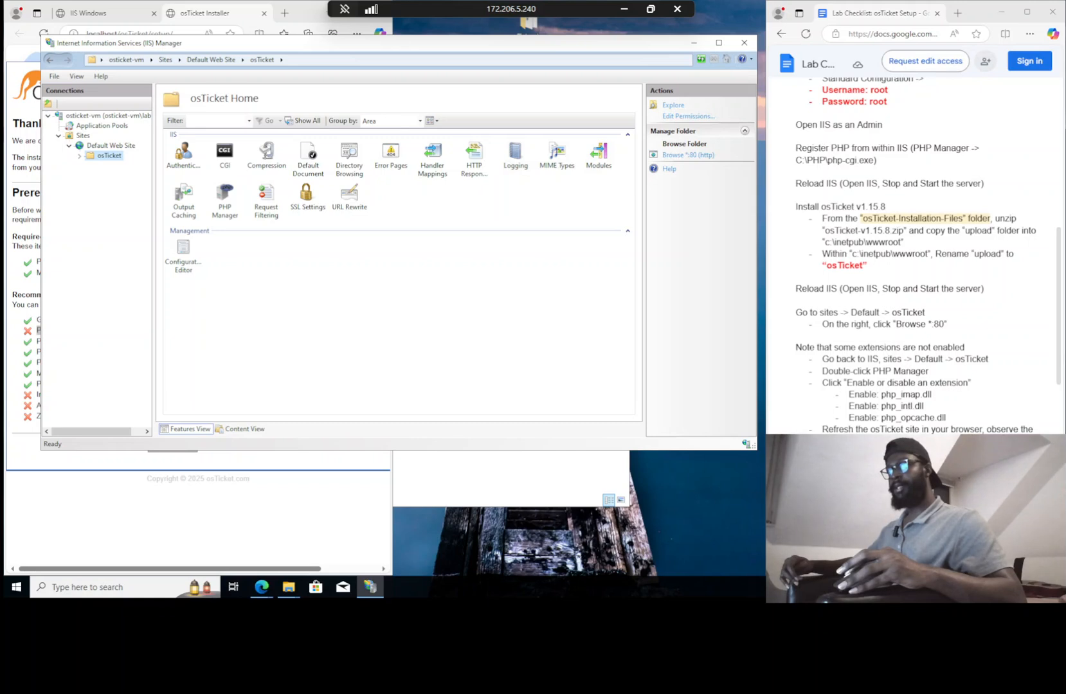
{"action": "double_click", "coordinate": [221, 202]}
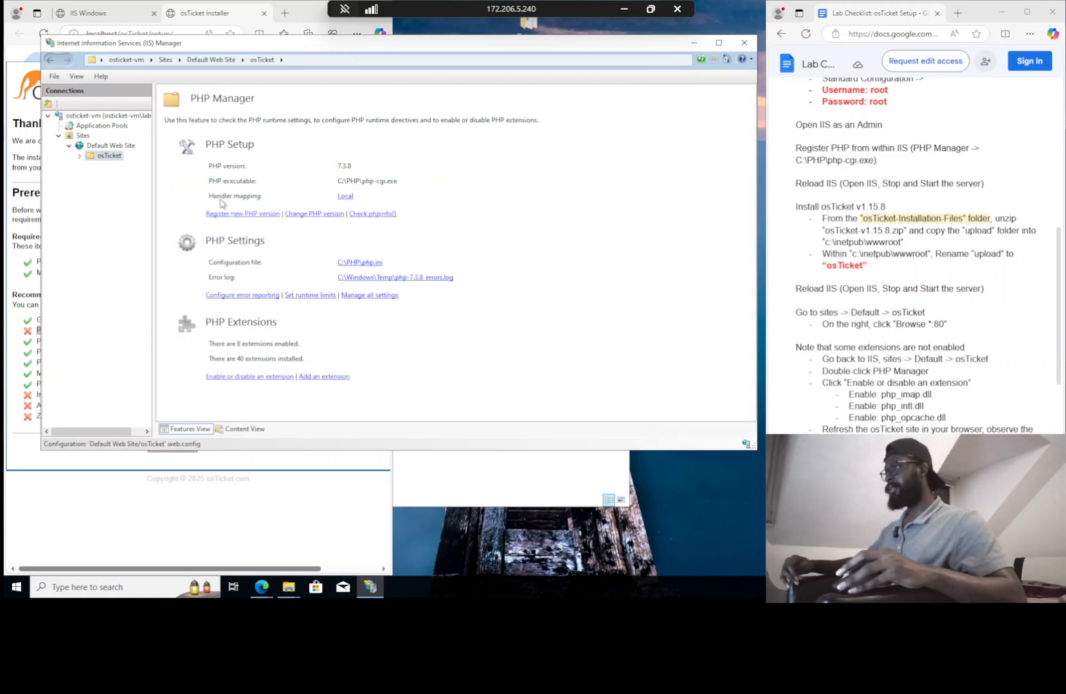
{"action": "left_click", "coordinate": [255, 377]}
Enable php_imap.dll, php_intl.dll and php_opcache.dll, then return to the installer page
{"action": "left_click", "coordinate": [255, 374]}
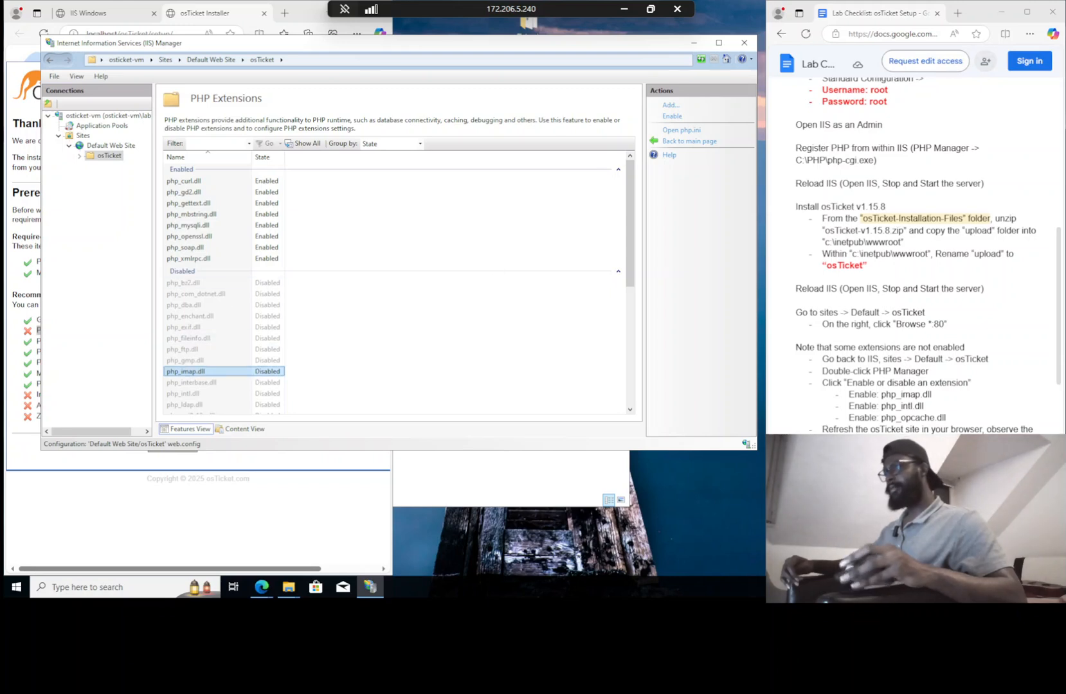
{"action": "right_click", "coordinate": [202, 375]}
{"action": "left_click", "coordinate": [220, 389]}
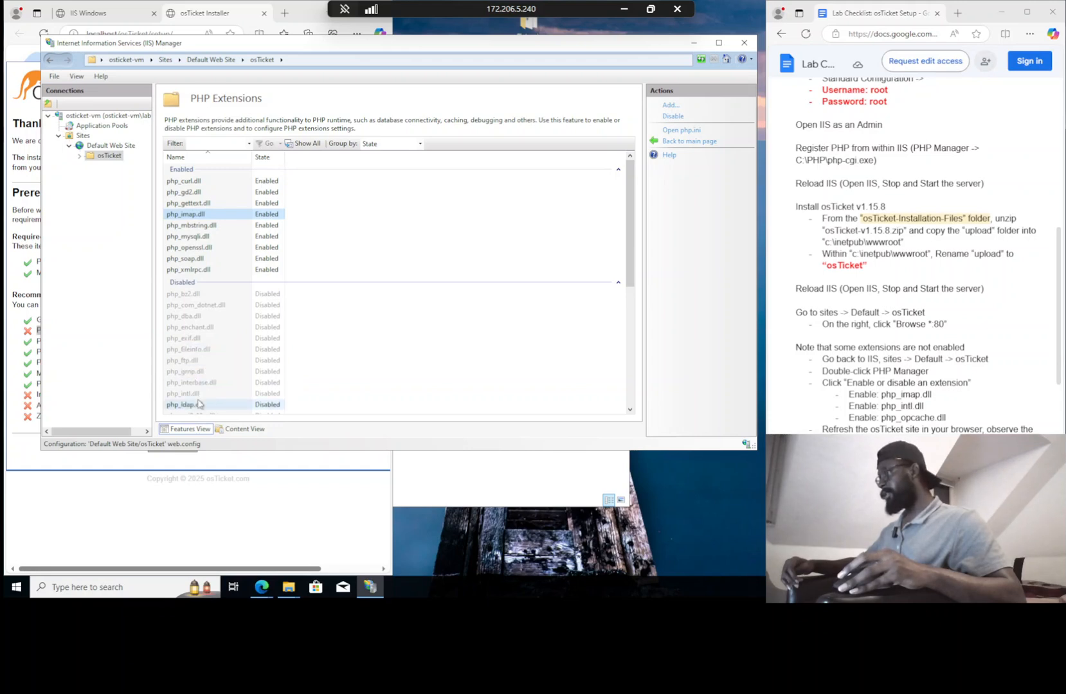
{"action": "right_click", "coordinate": [195, 395]}
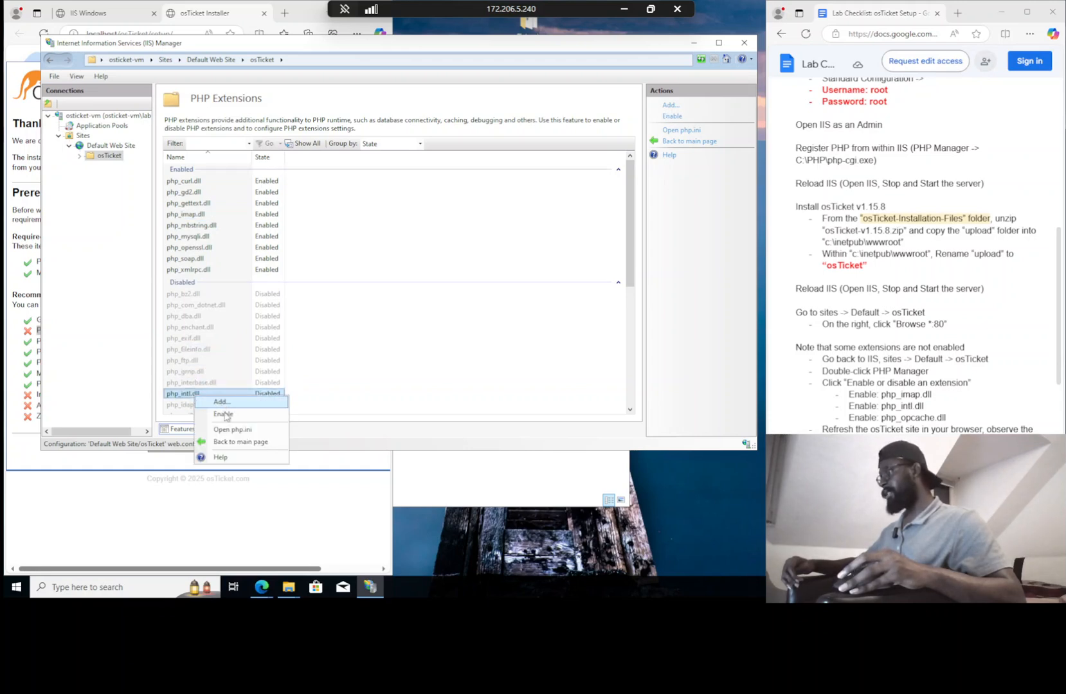
{"action": "left_click", "coordinate": [224, 414]}
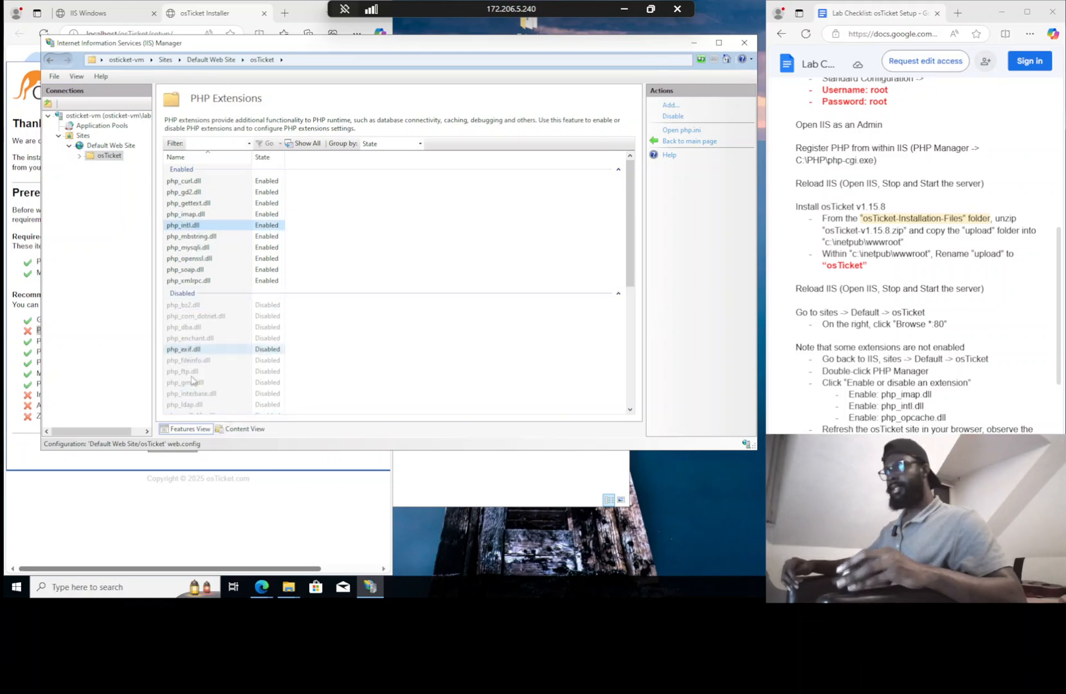
{"action": "scroll", "coordinate": [198, 392], "scroll_direction": "down", "scroll_amount": 2}
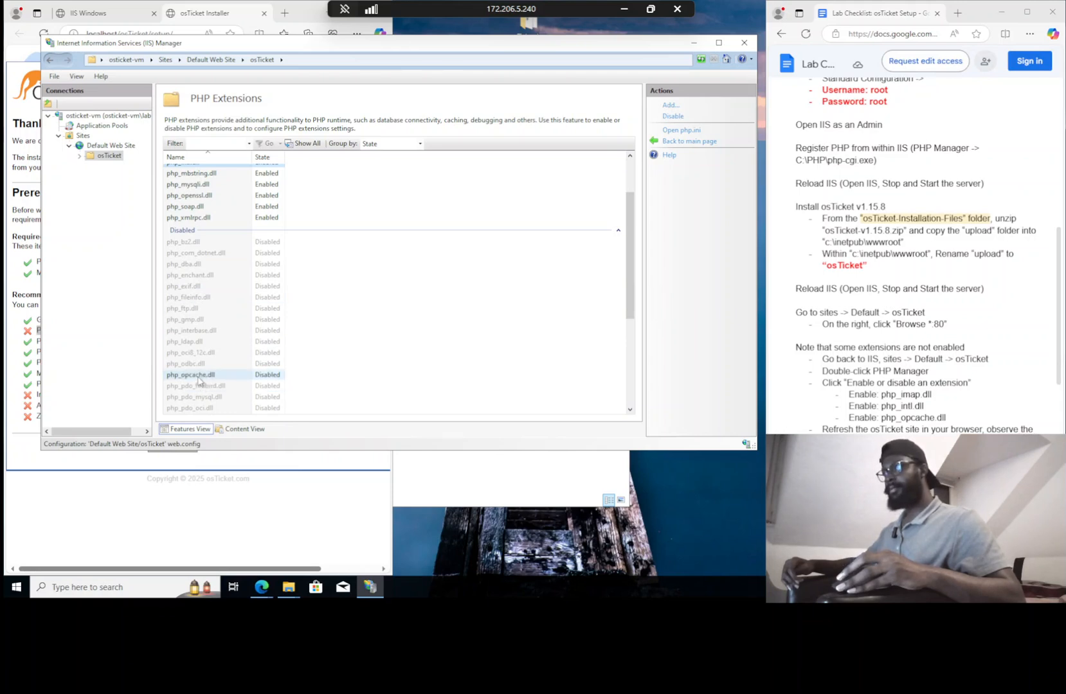
{"action": "right_click", "coordinate": [199, 379]}
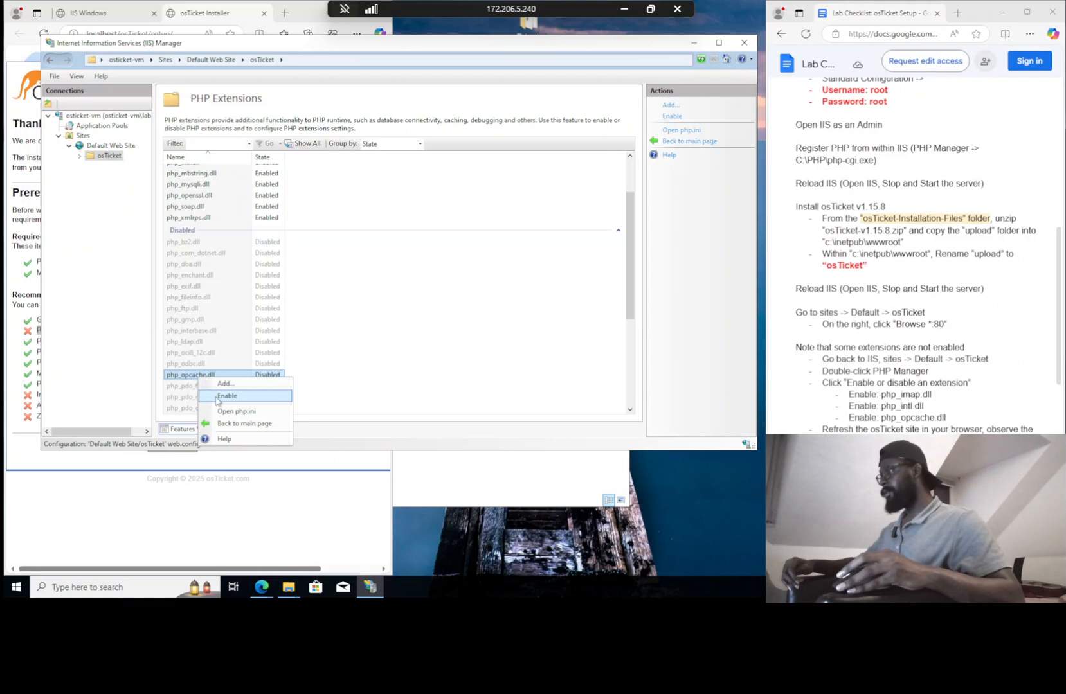
{"action": "left_click", "coordinate": [222, 396]}
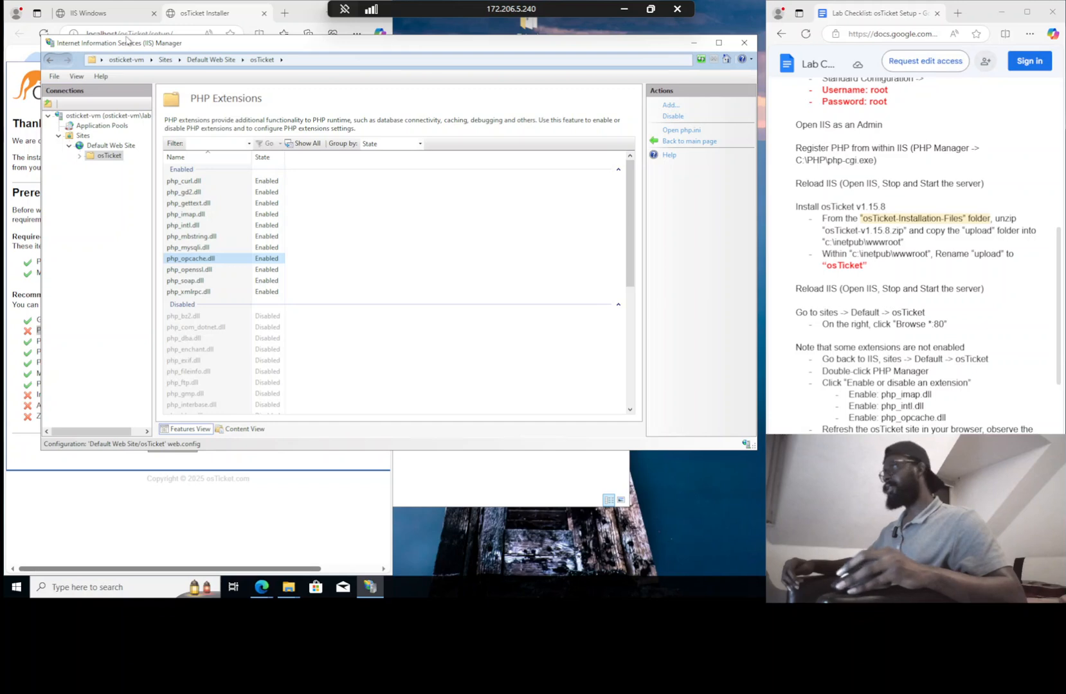
{"action": "left_click", "coordinate": [22, 58]}
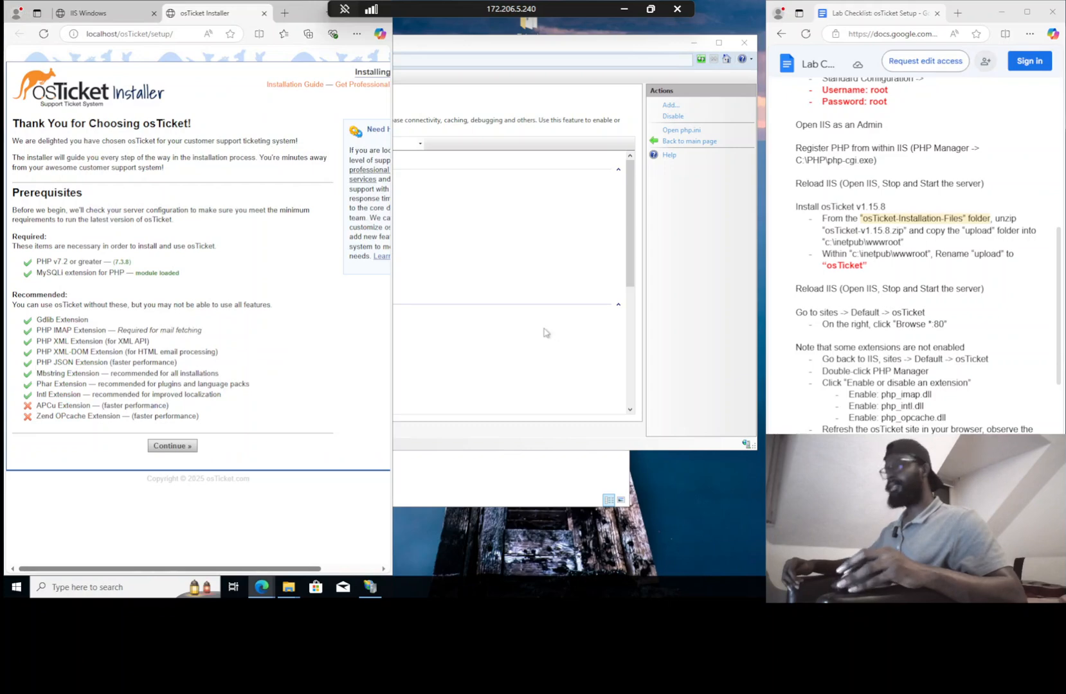
{"action": "scroll", "coordinate": [913, 258], "scroll_direction": "down", "scroll_amount": 4}
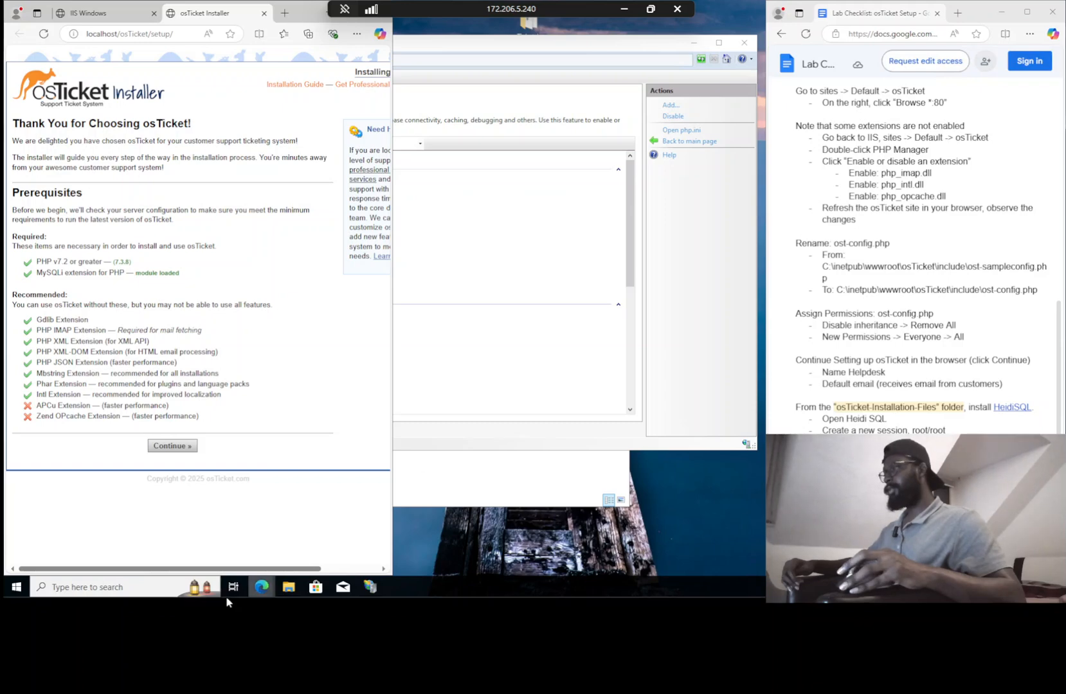
{"action": "mouse_move", "coordinate": [283, 592]}
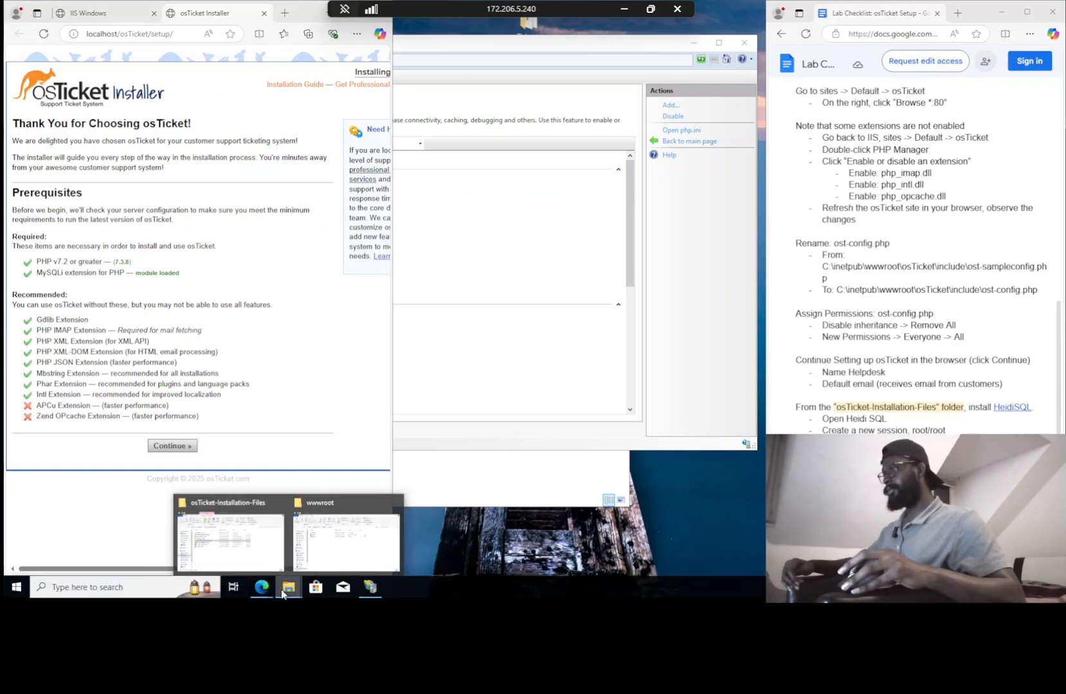
{"action": "mouse_move", "coordinate": [315, 527]}
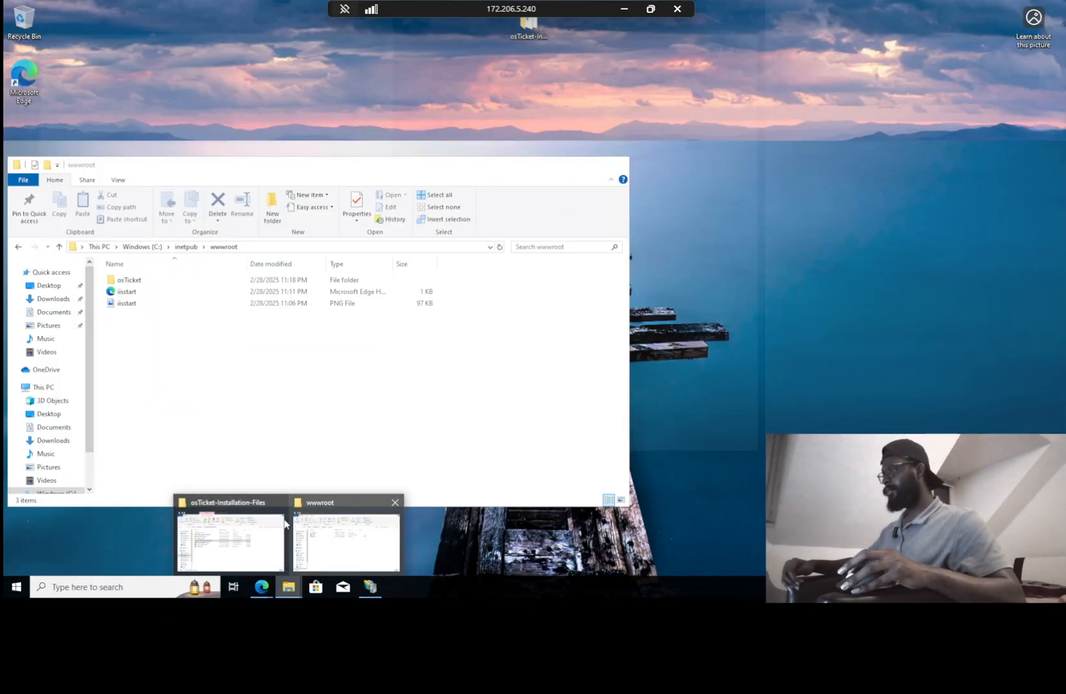
Switch to the wwwroot window and open osTicket\include
{"action": "left_click", "coordinate": [264, 523]}
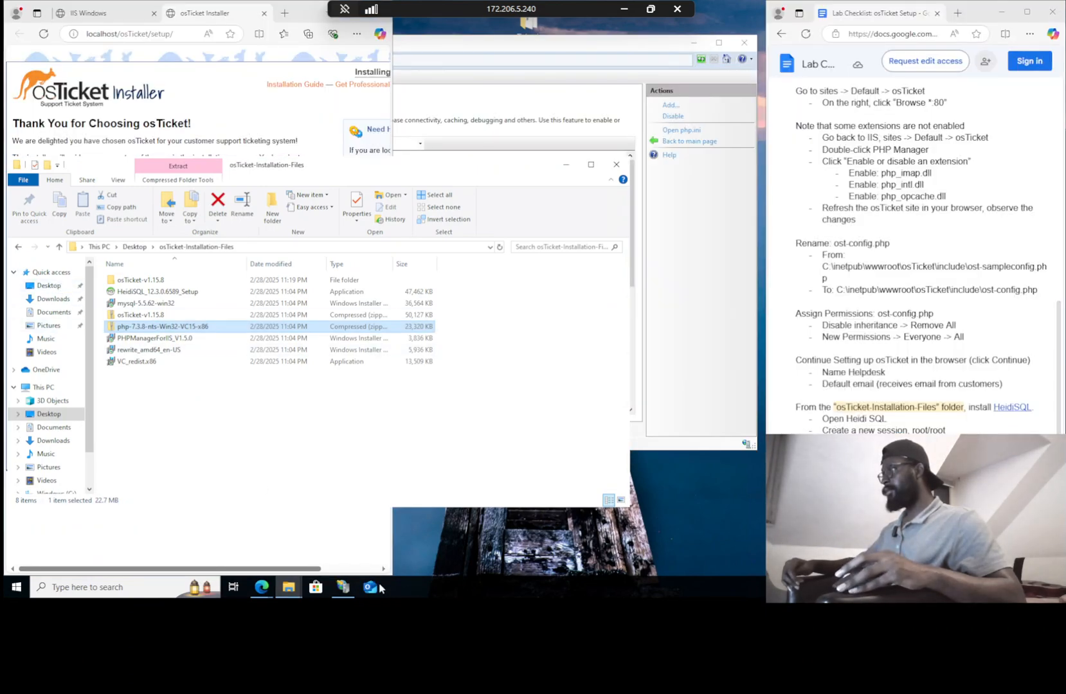
{"action": "left_click", "coordinate": [289, 587]}
{"action": "left_click", "coordinate": [318, 522]}
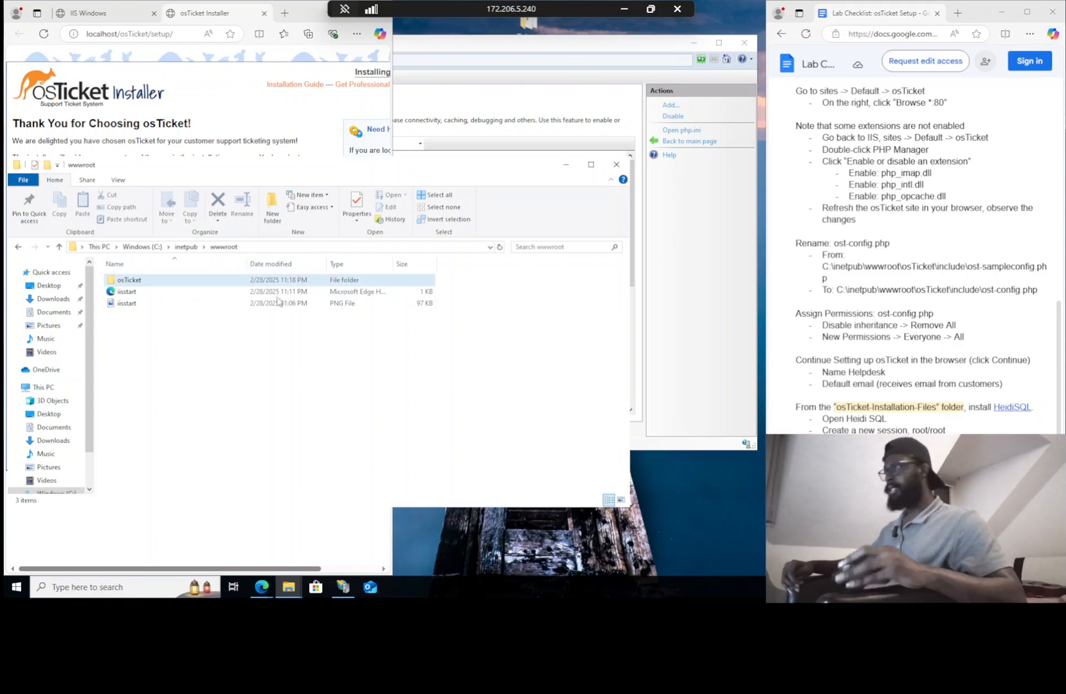
{"action": "double_click", "coordinate": [140, 279]}
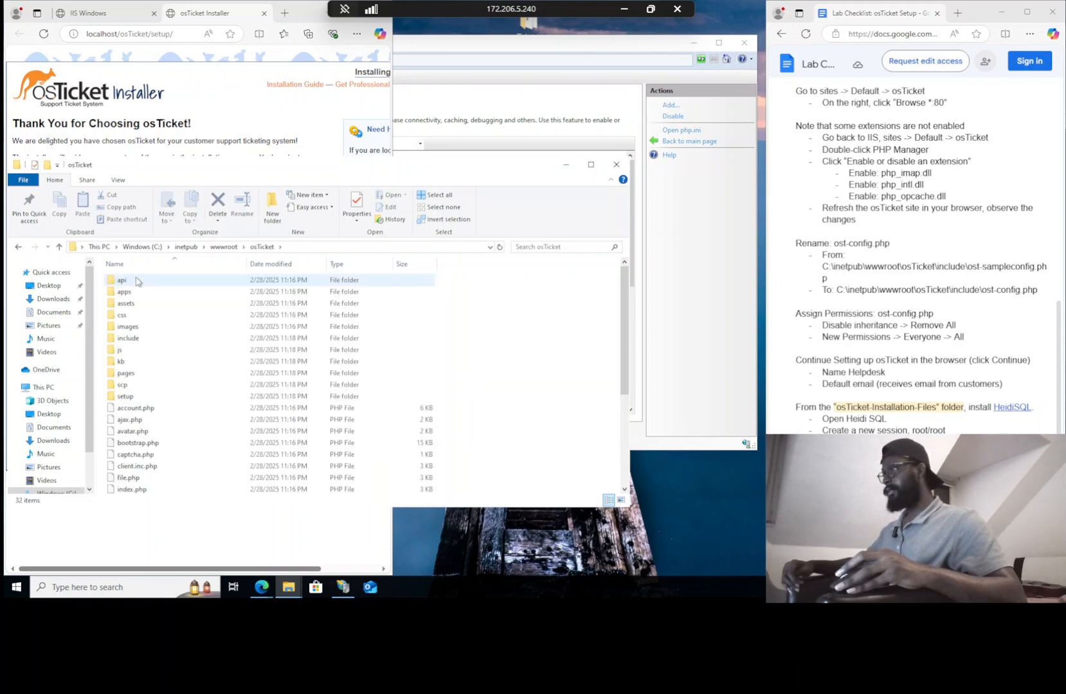
{"action": "double_click", "coordinate": [134, 341]}
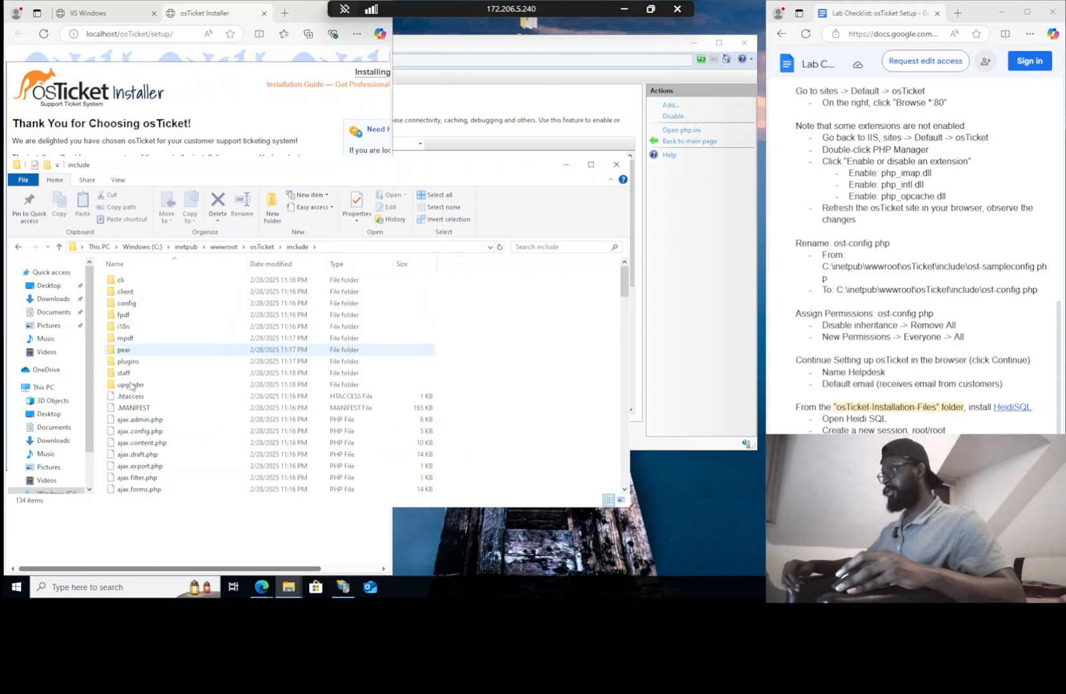
{"action": "scroll", "coordinate": [134, 444], "scroll_direction": "down", "scroll_amount": 20}
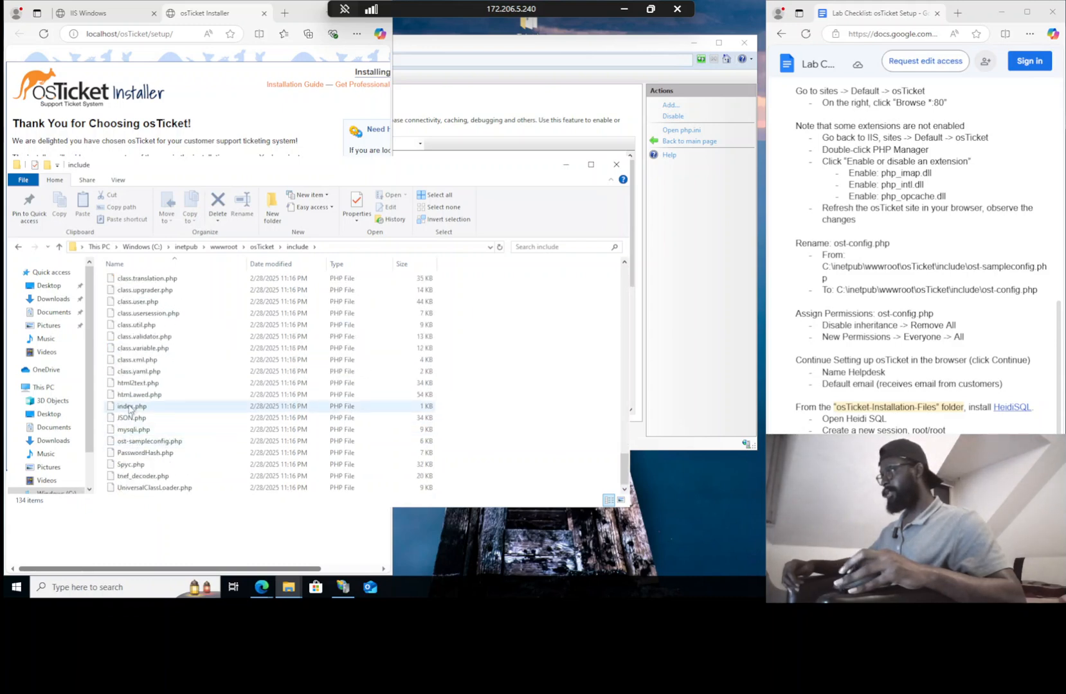
Rename ost-sampleconfig.php to ost-config.php
{"action": "left_click", "coordinate": [138, 444]}
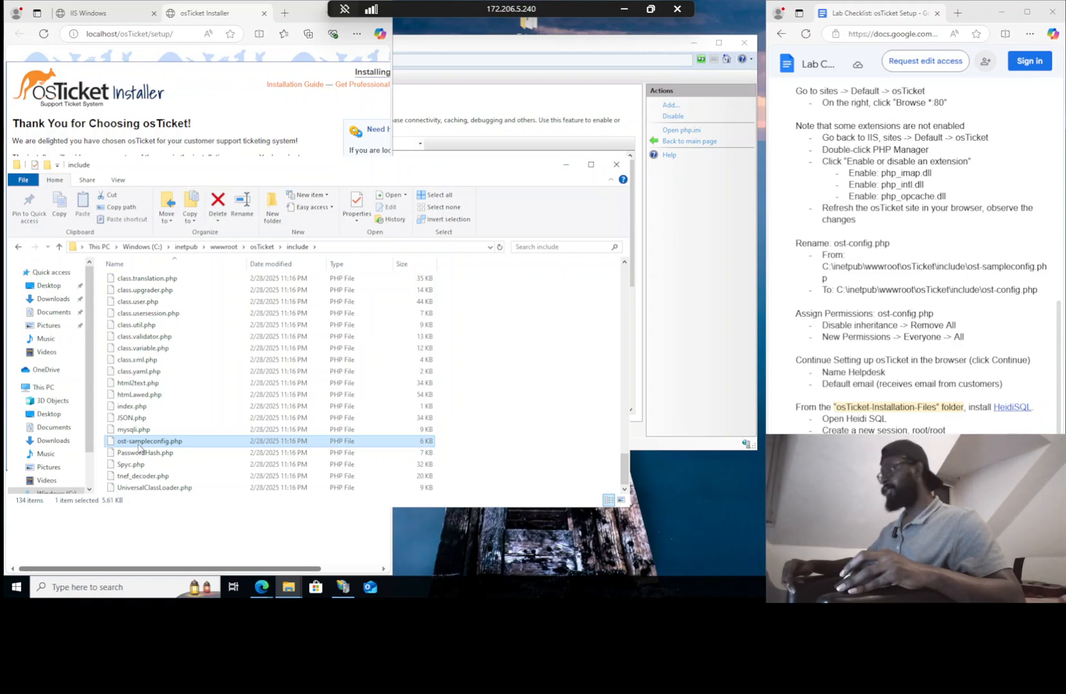
{"action": "left_click", "coordinate": [138, 445]}
{"action": "left_click", "coordinate": [146, 442]}
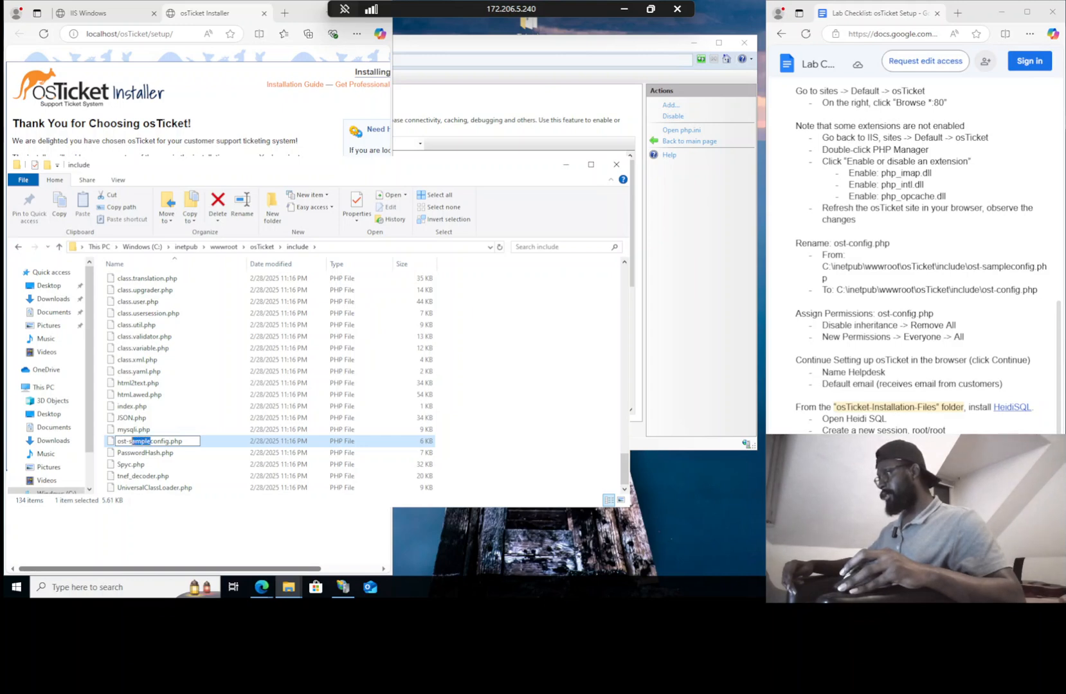
{"action": "key", "text": "BackSpace"}
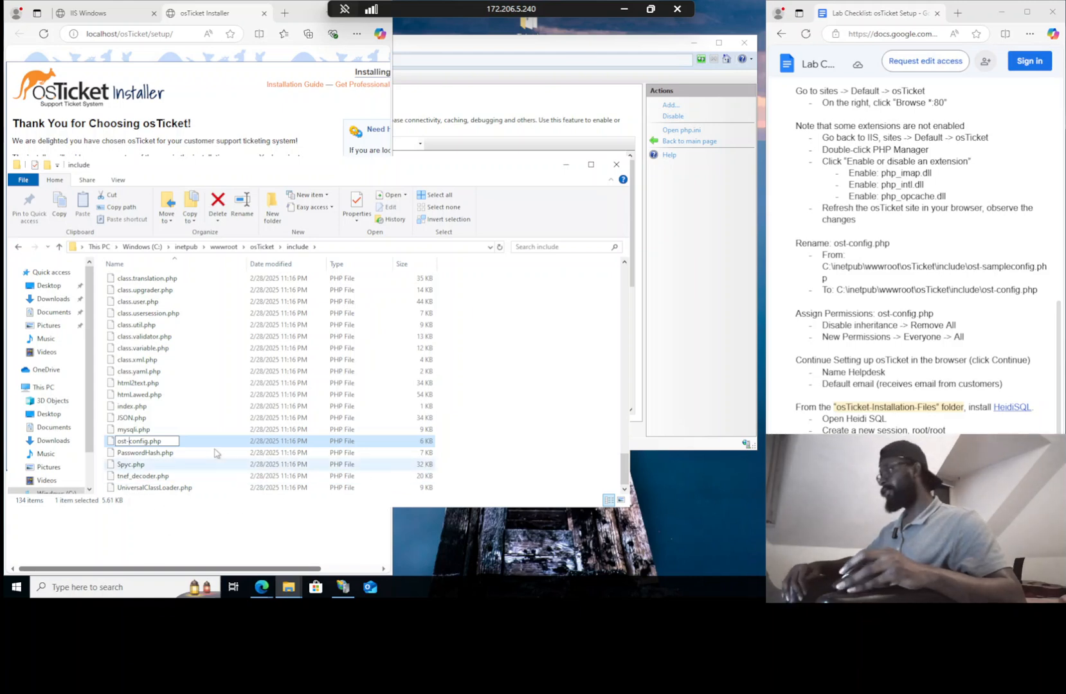
{"action": "key", "text": "Return"}
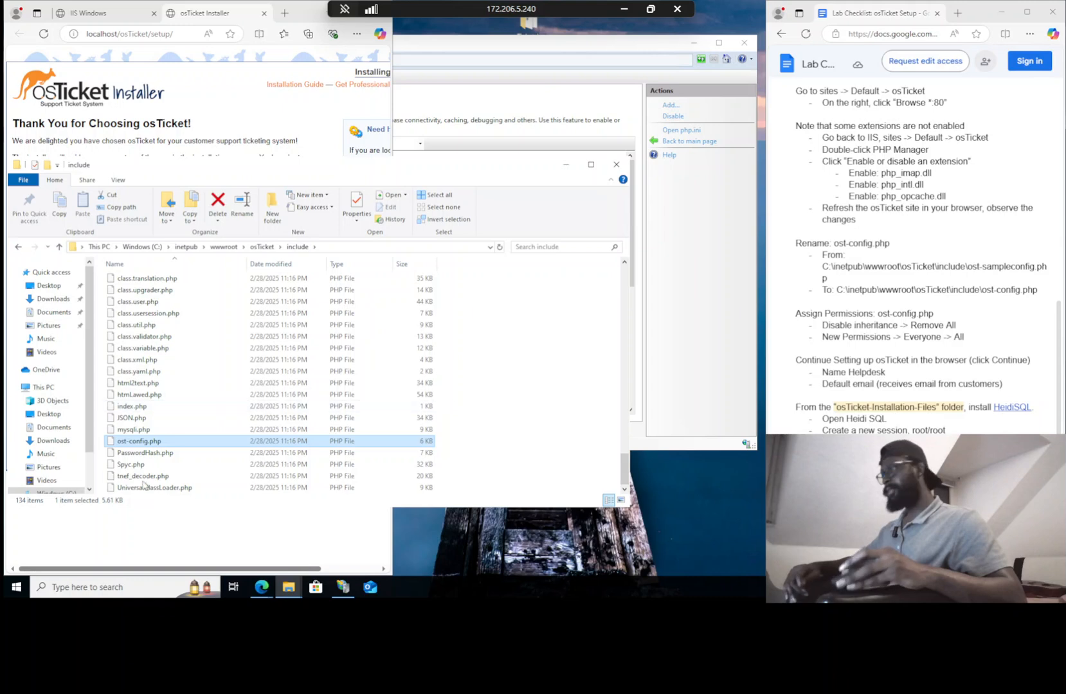
Open ost-config.php's Advanced Security Settings and remove all inherited permissions
{"action": "right_click", "coordinate": [138, 443]}
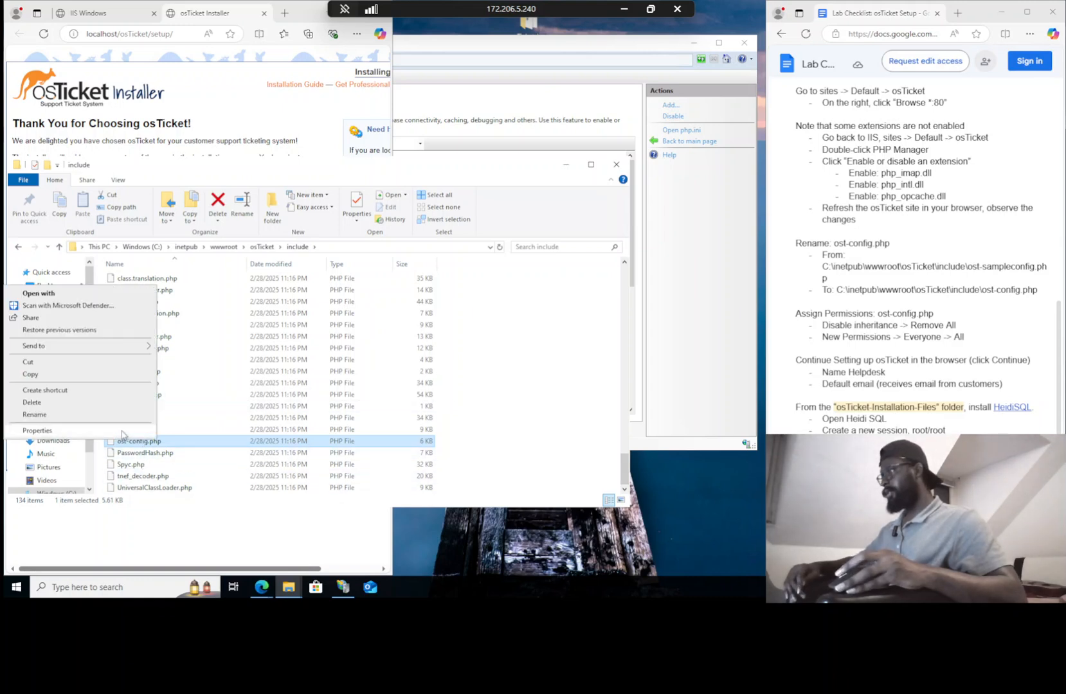
{"action": "left_click", "coordinate": [39, 430]}
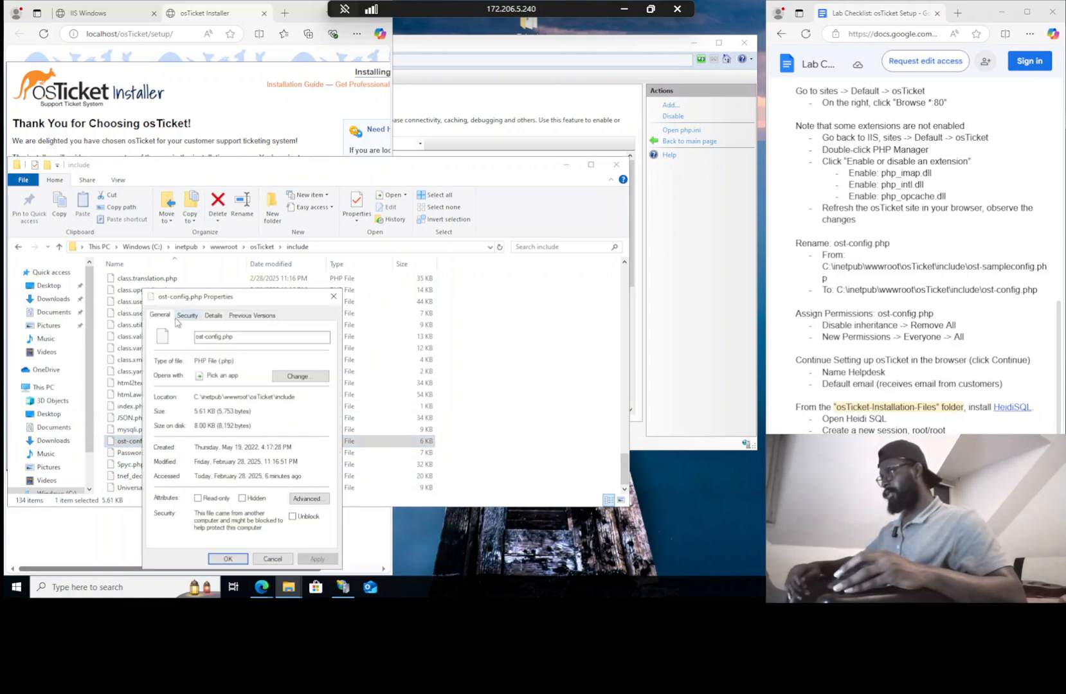
{"action": "left_click", "coordinate": [180, 315]}
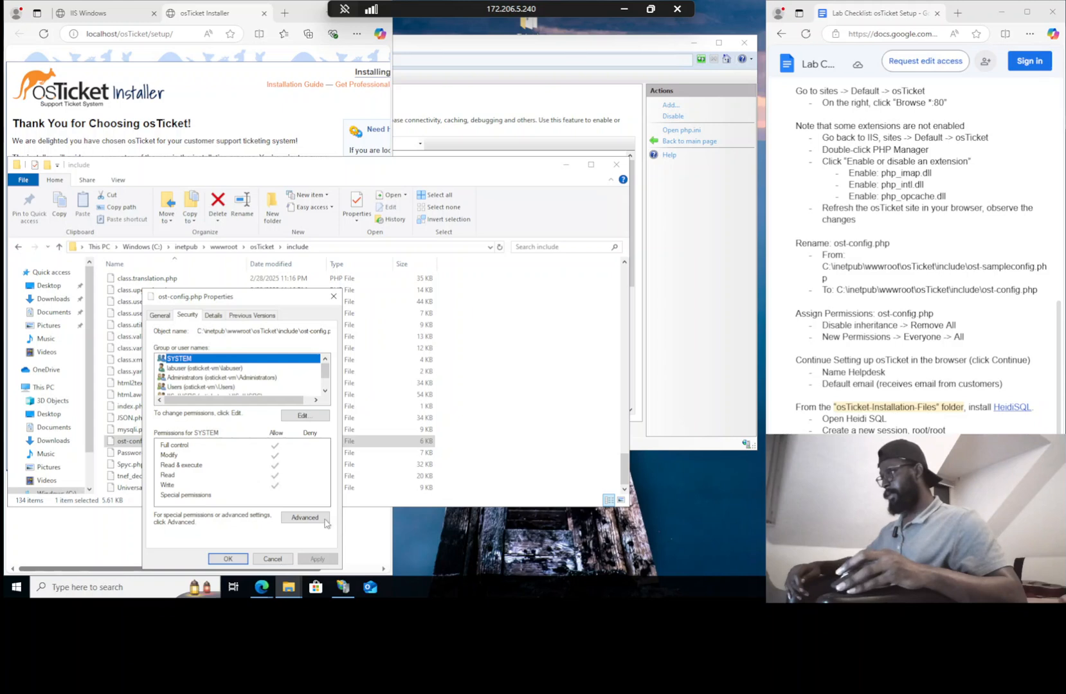
{"action": "left_click", "coordinate": [305, 518]}
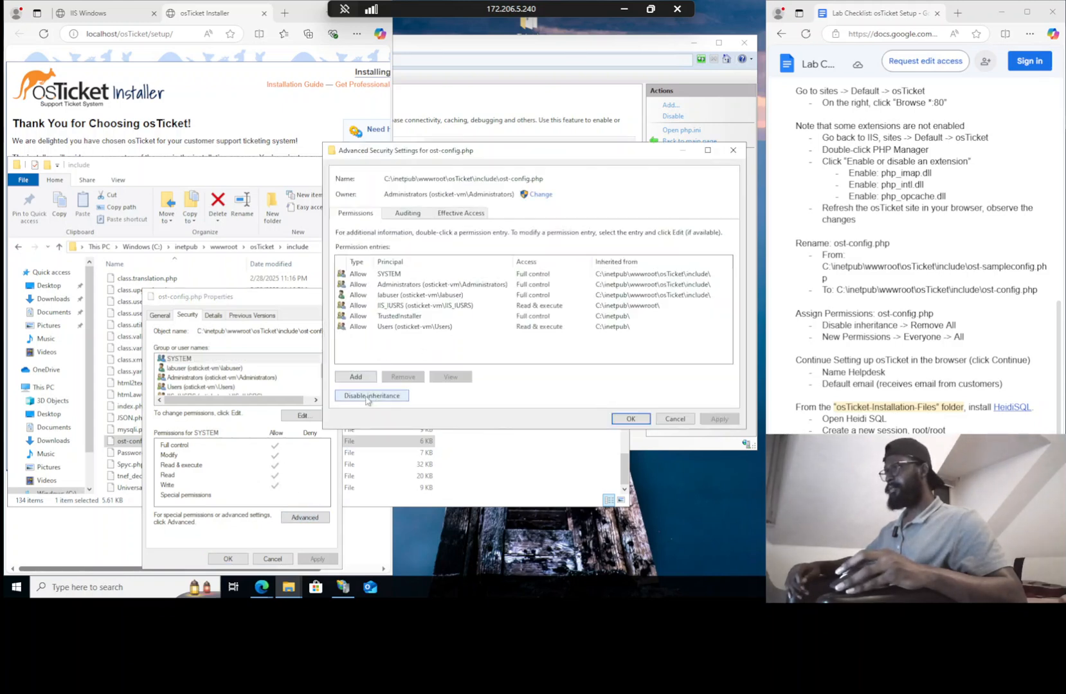
{"action": "left_click", "coordinate": [367, 397]}
{"action": "left_click", "coordinate": [488, 306]}
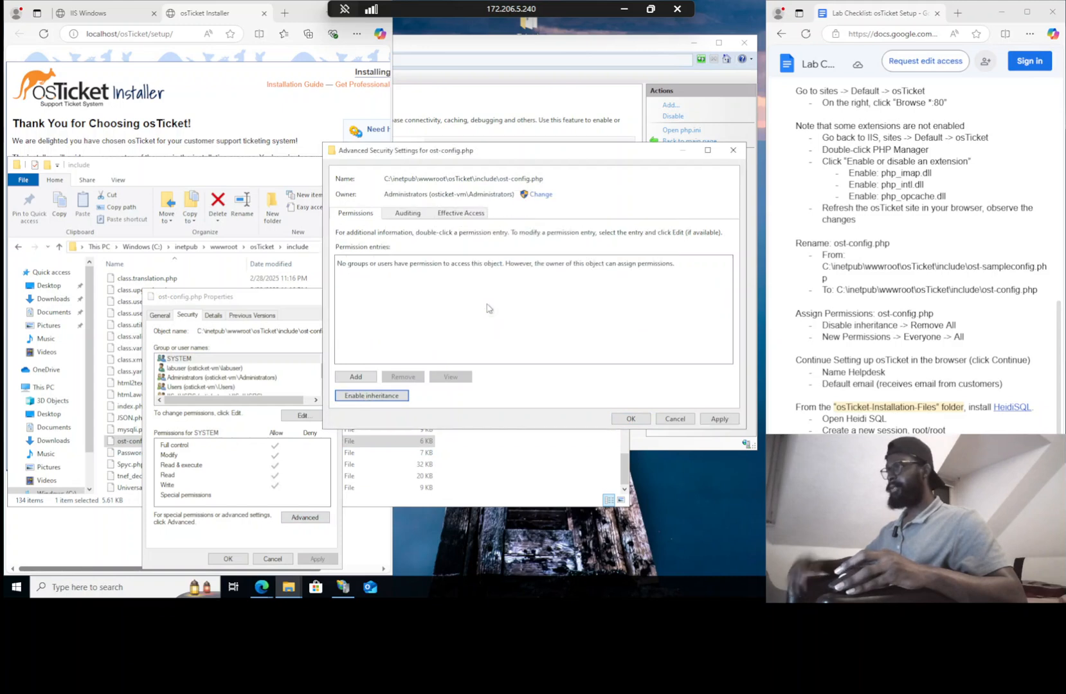
Add a permission entry giving Everyone full control of ost-config.php
{"action": "left_click", "coordinate": [356, 377]}
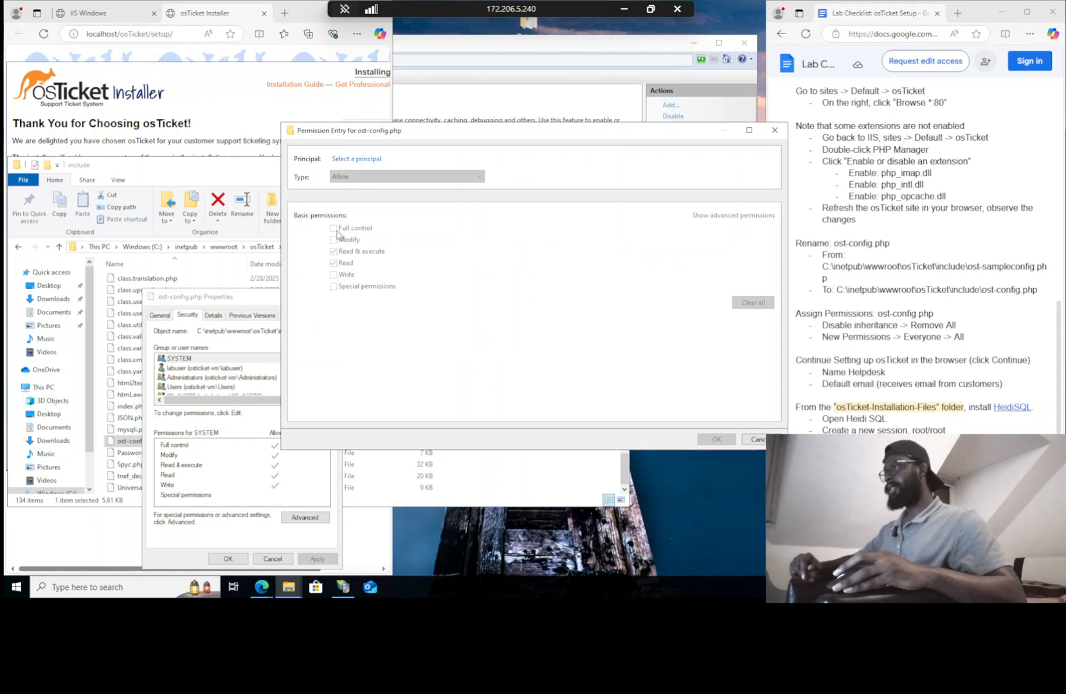
{"action": "left_click", "coordinate": [357, 160]}
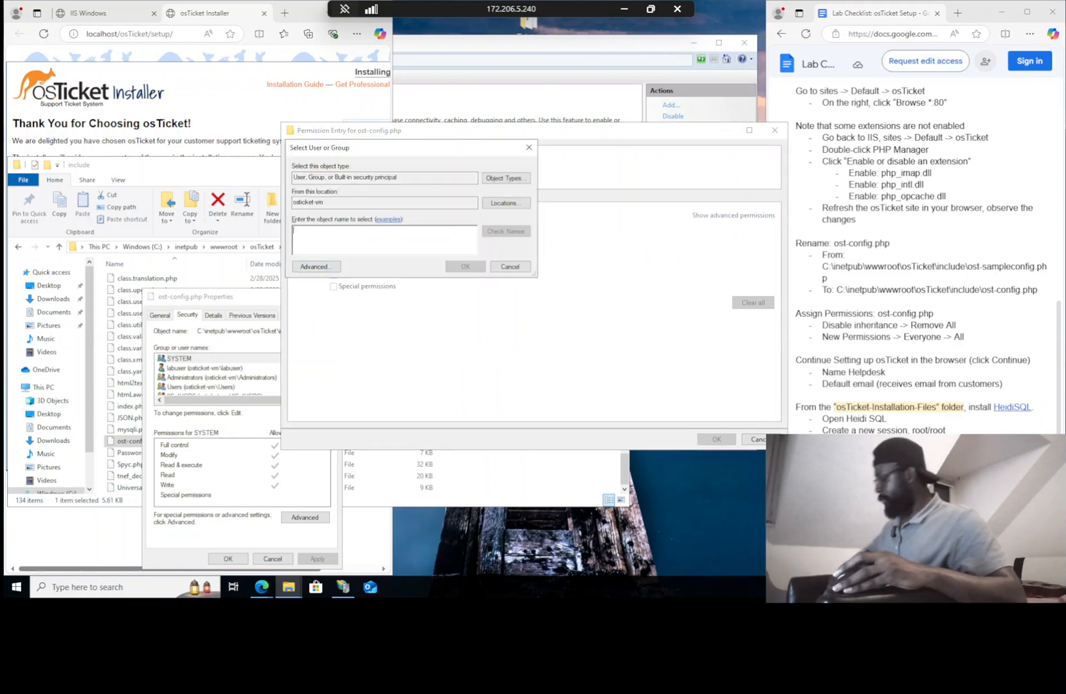
{"action": "type", "text": "everyone"}
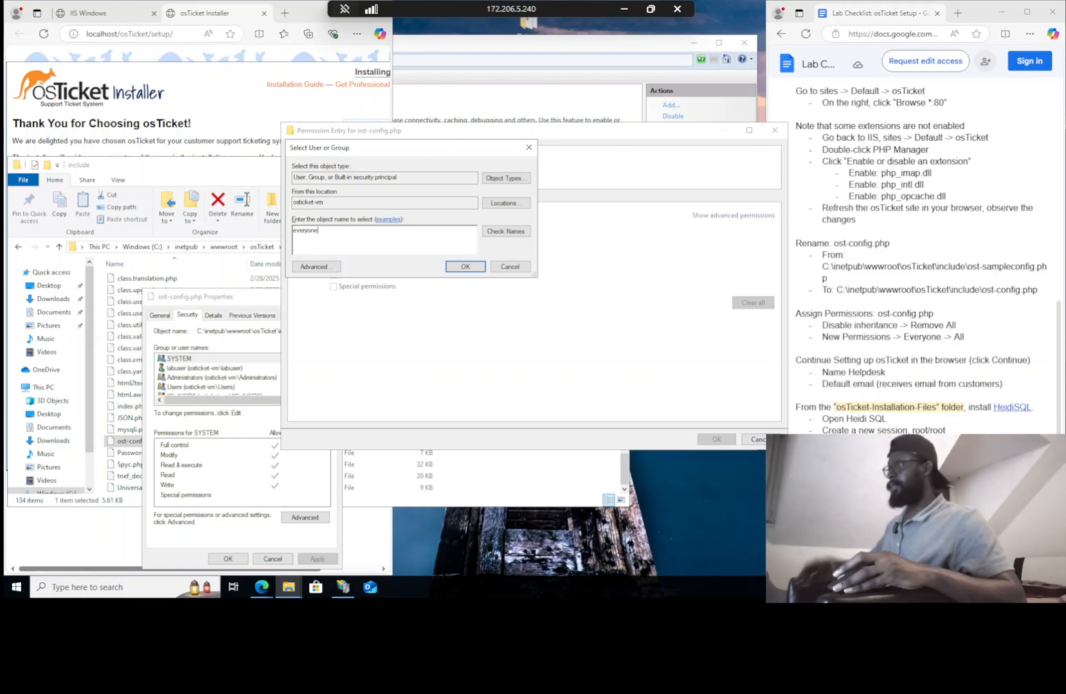
{"action": "left_click", "coordinate": [505, 231]}
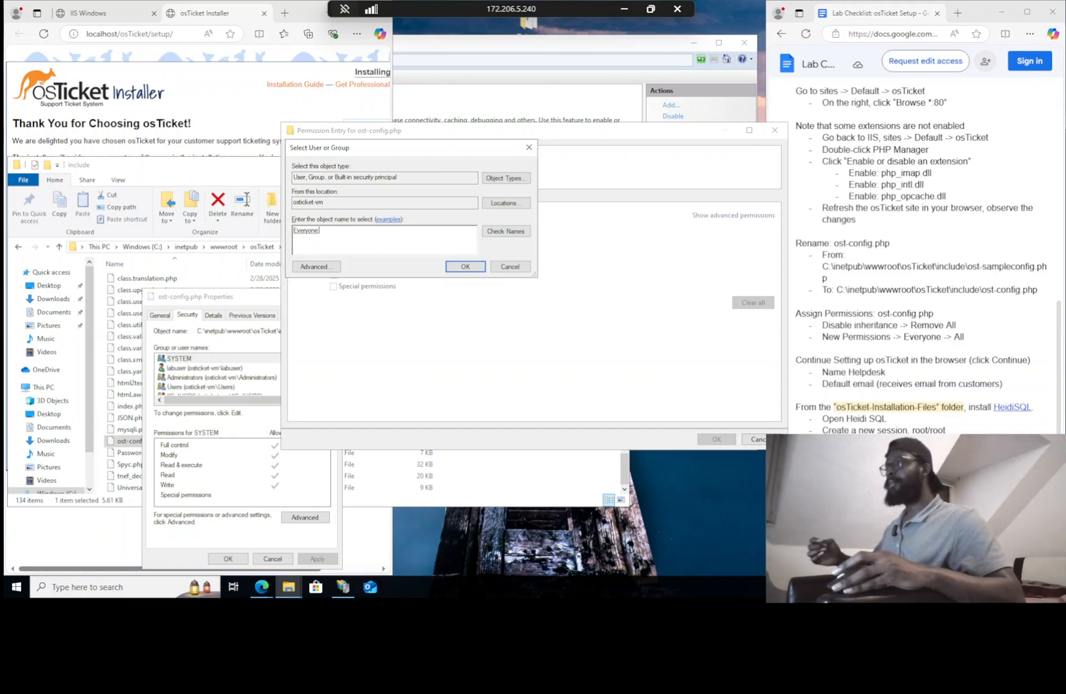
{"action": "left_click", "coordinate": [465, 266]}
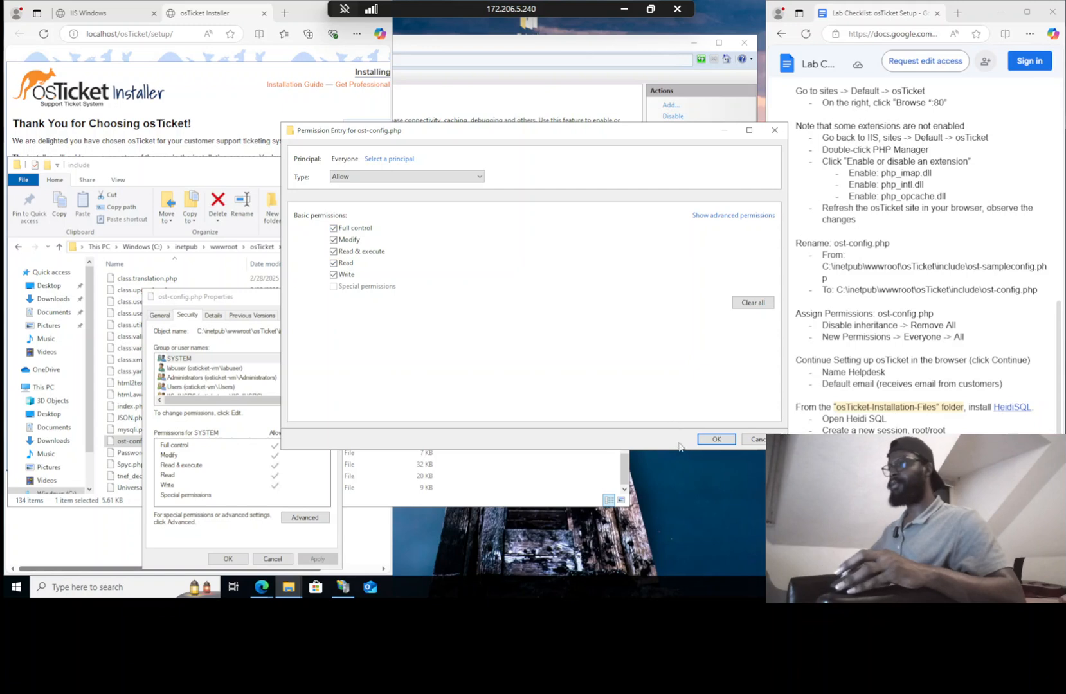
{"action": "left_click", "coordinate": [715, 440]}
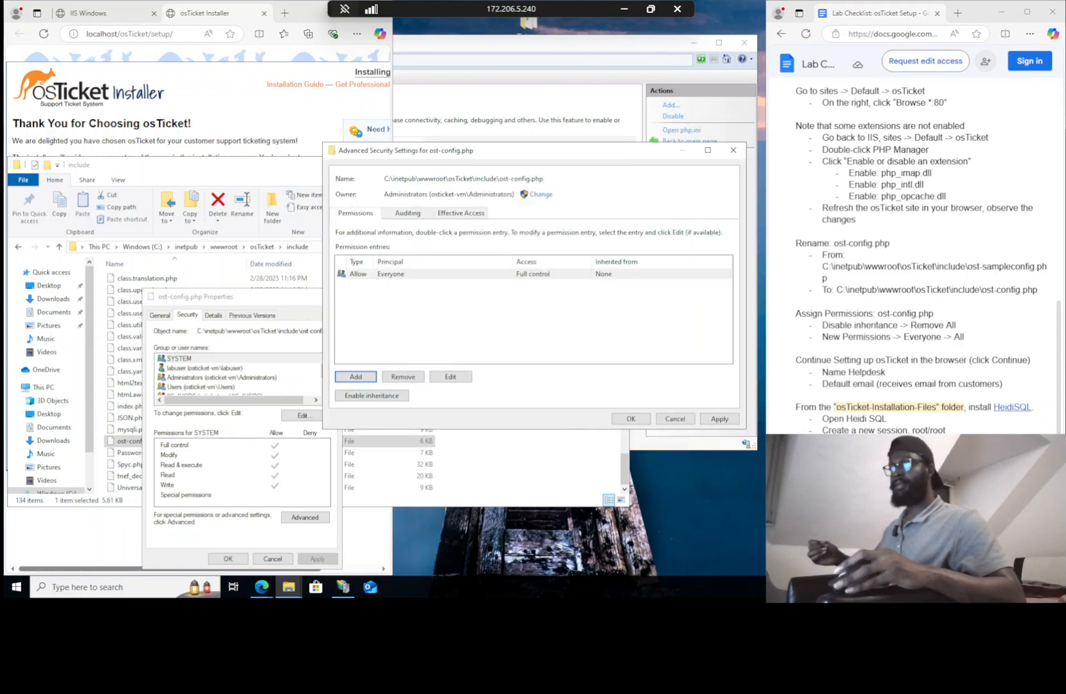
Re-enable inheritance, apply the permissions and close the security and properties dialogs
{"action": "scroll", "coordinate": [922, 257], "scroll_direction": "down", "scroll_amount": 1}
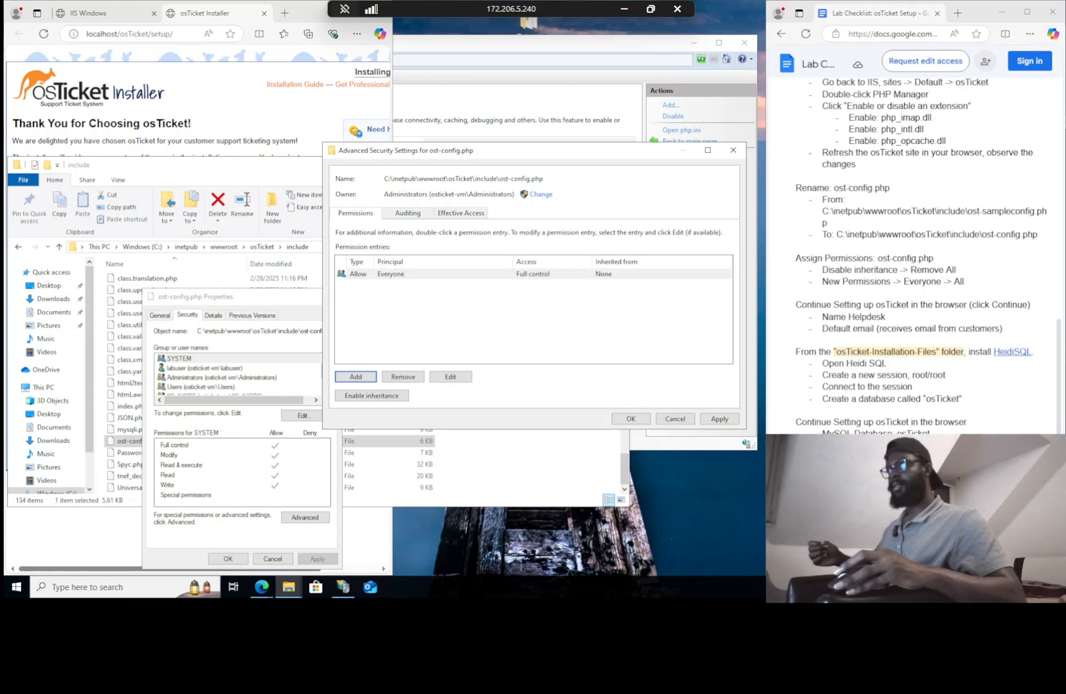
{"action": "left_click", "coordinate": [351, 396]}
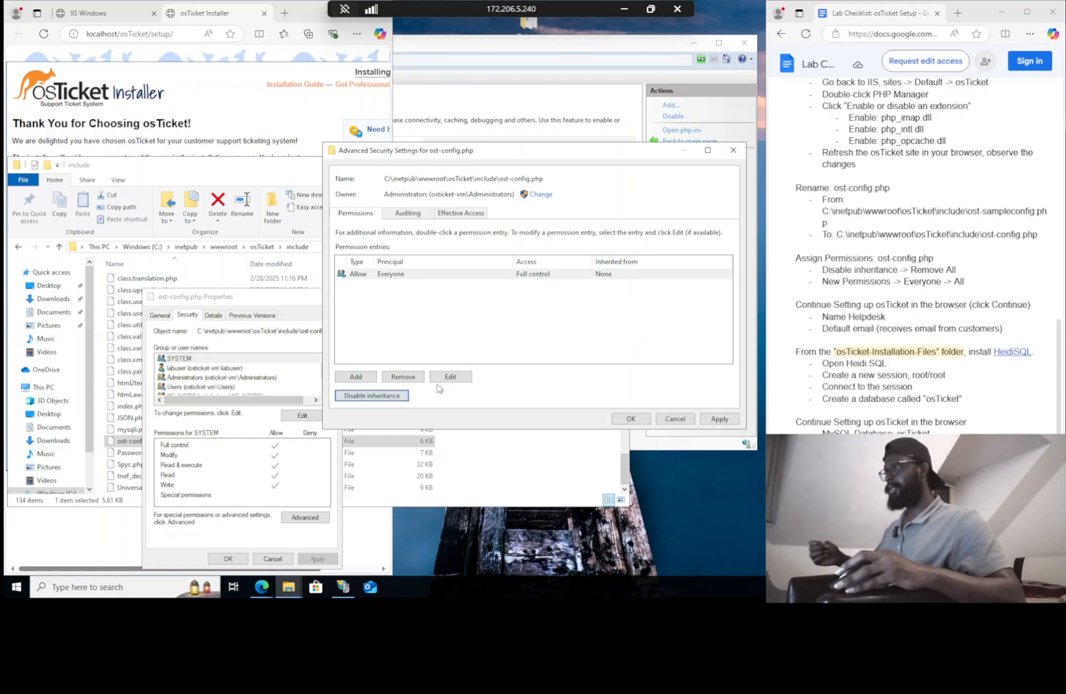
{"action": "left_click", "coordinate": [719, 419]}
{"action": "left_click", "coordinate": [631, 419]}
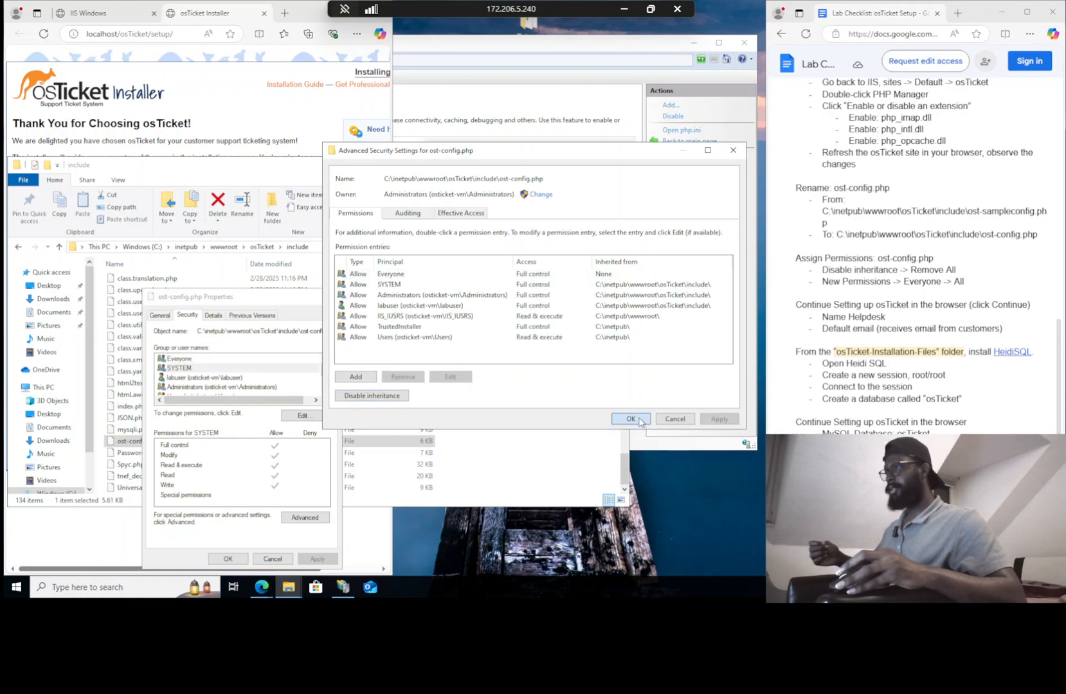
{"action": "left_click", "coordinate": [242, 560]}
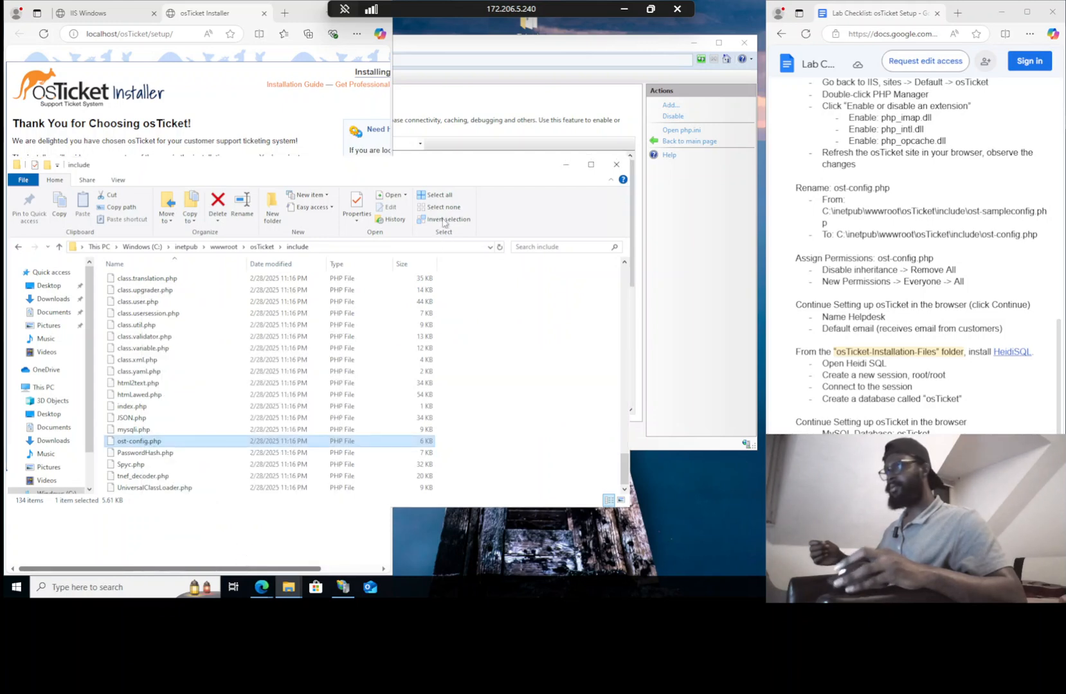
Continue past the prerequisites and enter the helpdesk name and default email address
{"action": "left_click", "coordinate": [314, 130]}
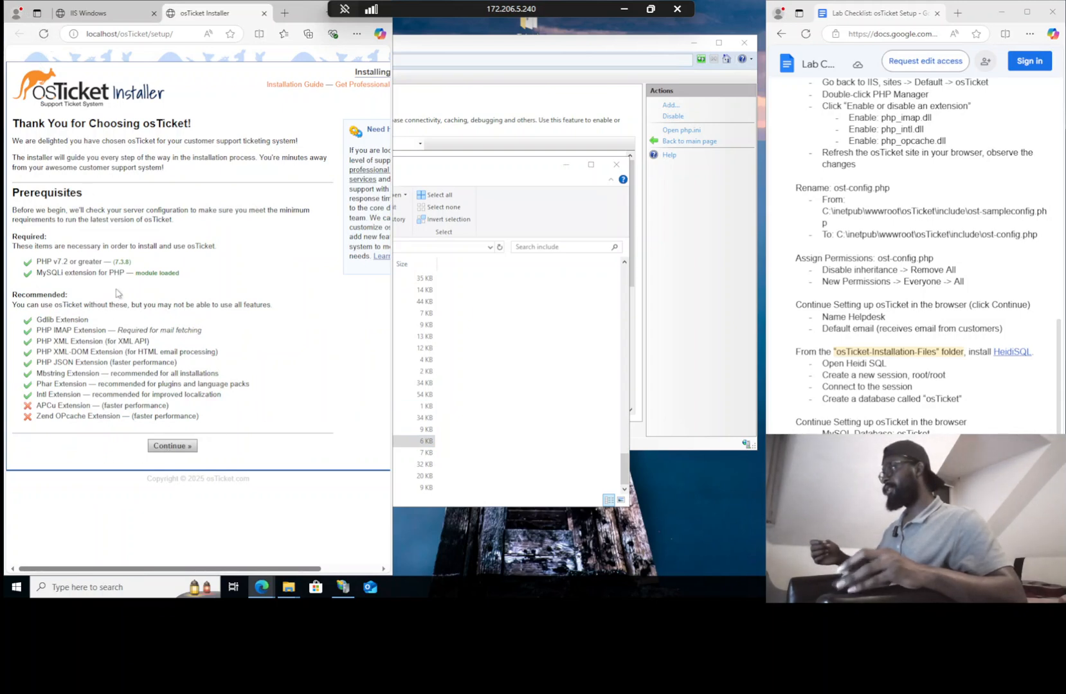
{"action": "left_click", "coordinate": [164, 443]}
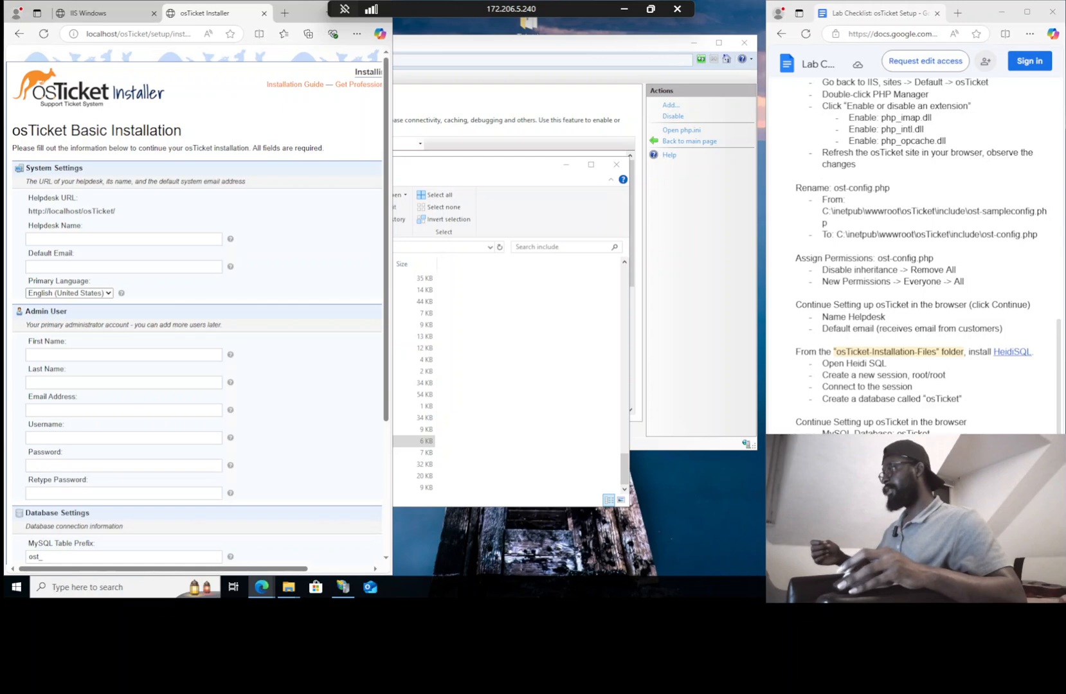
{"action": "left_click", "coordinate": [72, 238]}
{"action": "type", "text": "N"}
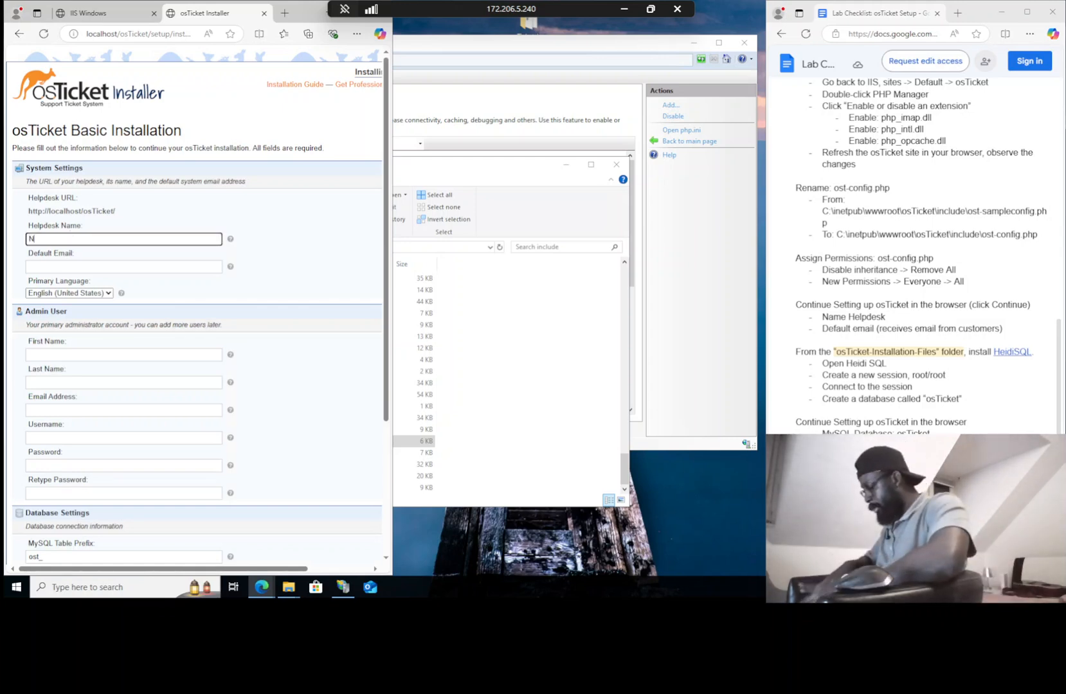
{"action": "type", "text": "ii OB"}
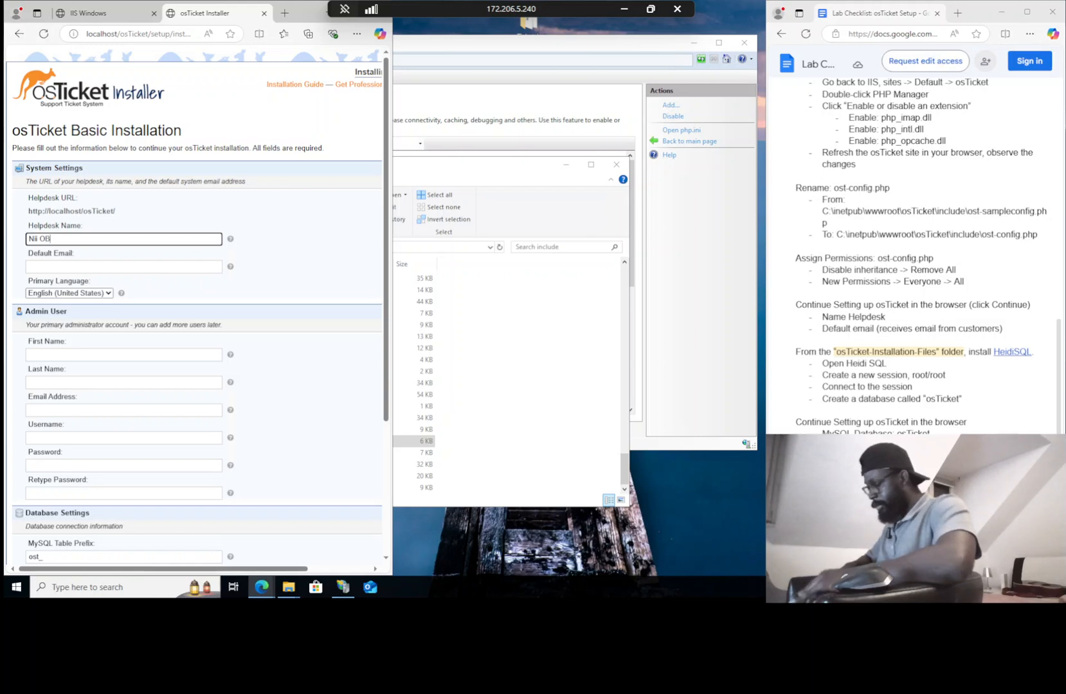
{"action": "type", "text": "'s Help"}
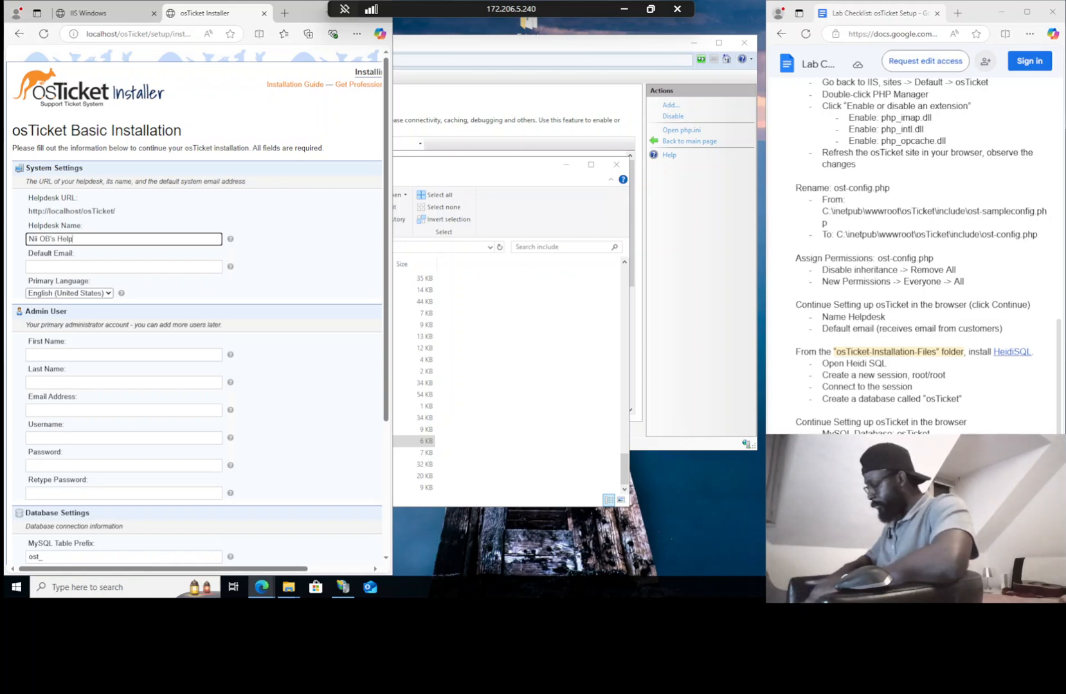
{"action": "type", "text": "desk"}
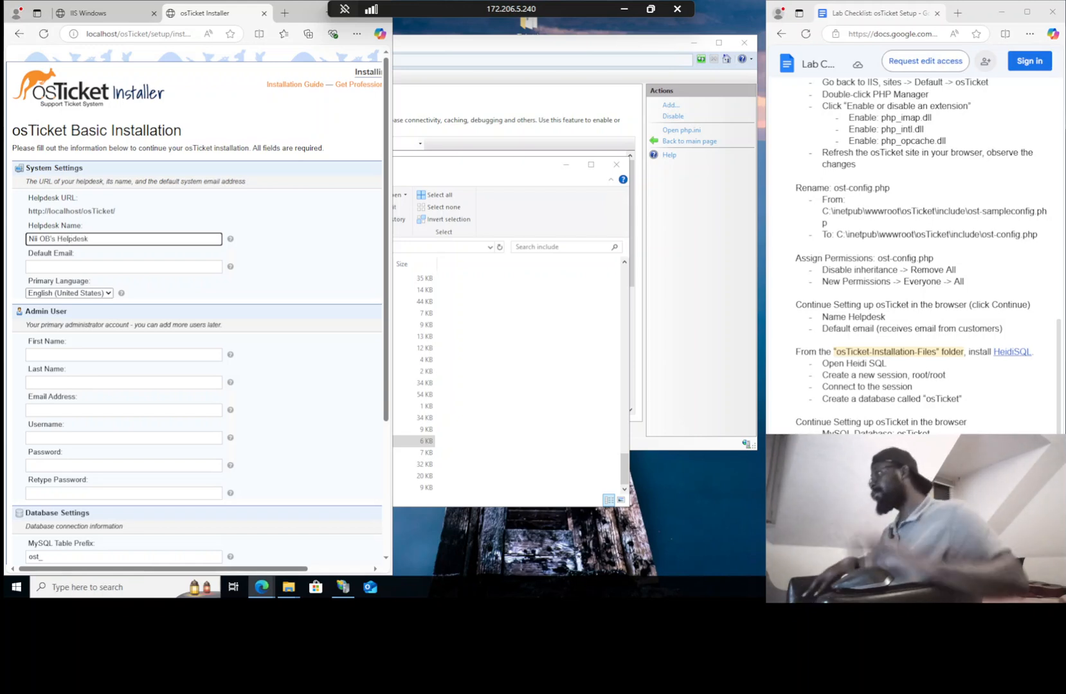
{"action": "key", "text": "Tab"}
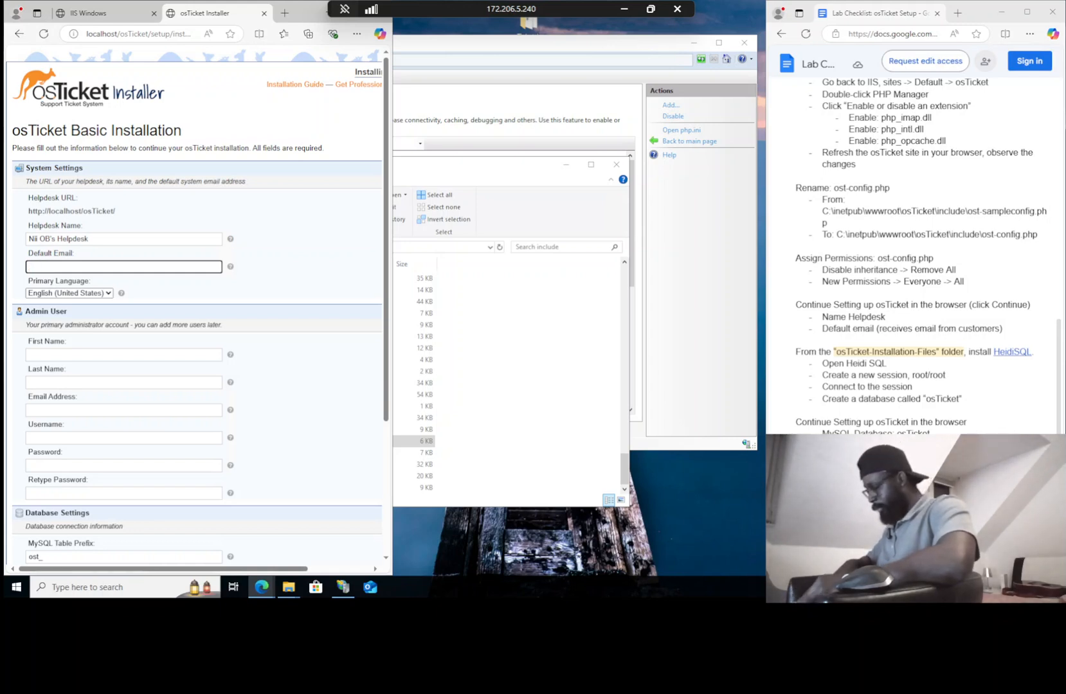
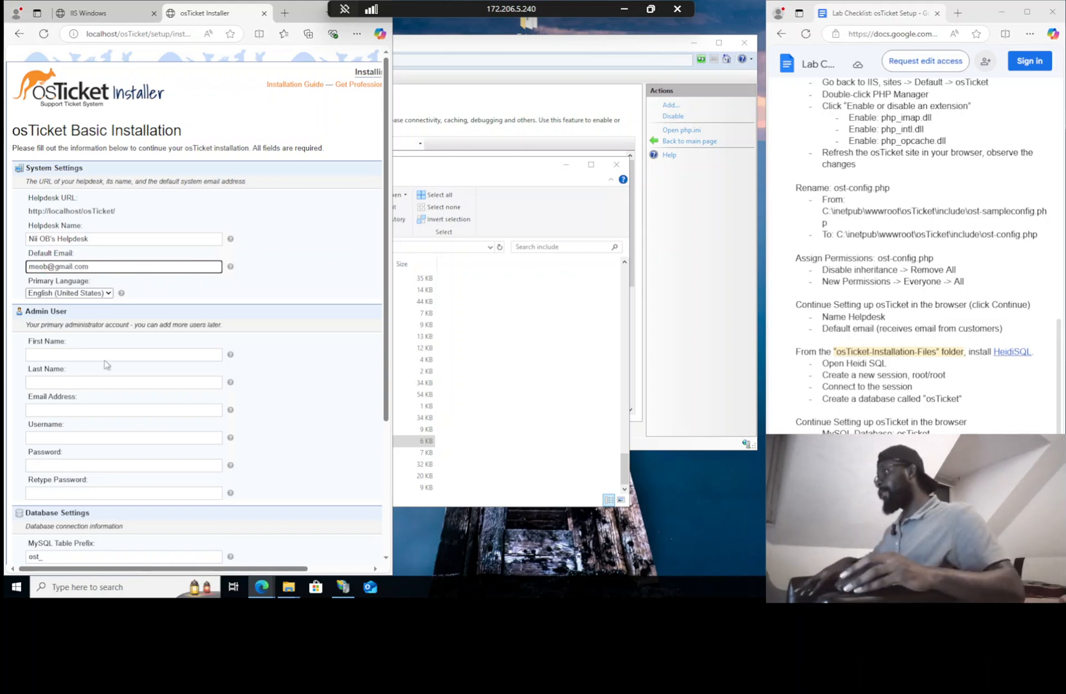
Enter the admin's first and last name, correcting the mistyped last name
{"action": "left_click", "coordinate": [106, 356]}
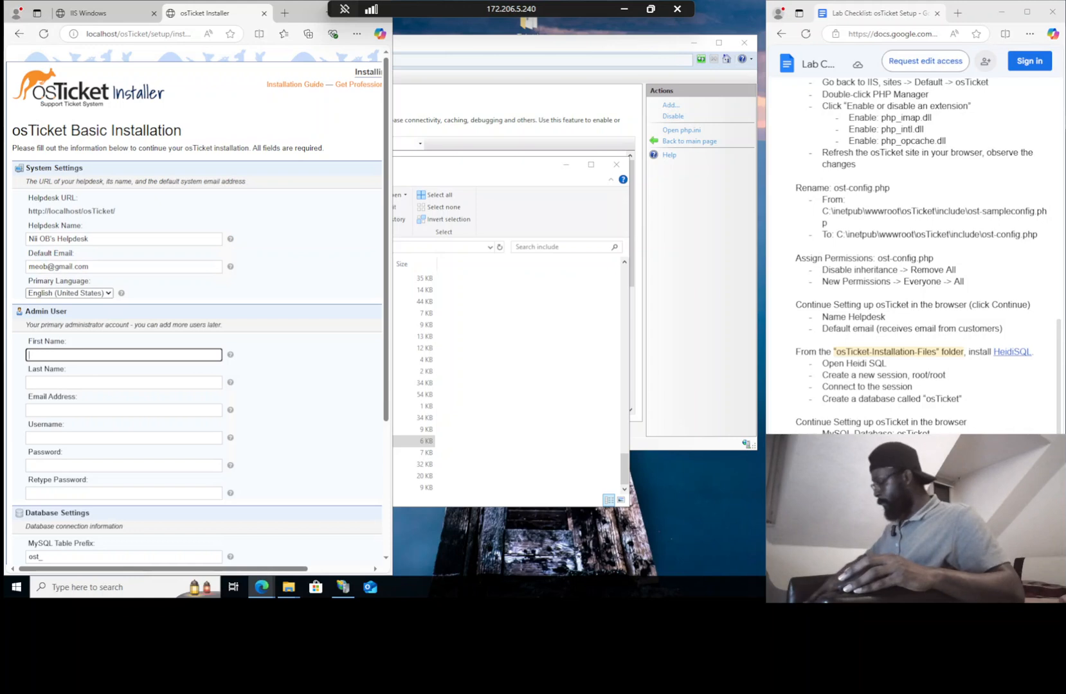
{"action": "type", "text": "Nii"}
{"action": "left_click", "coordinate": [105, 383]}
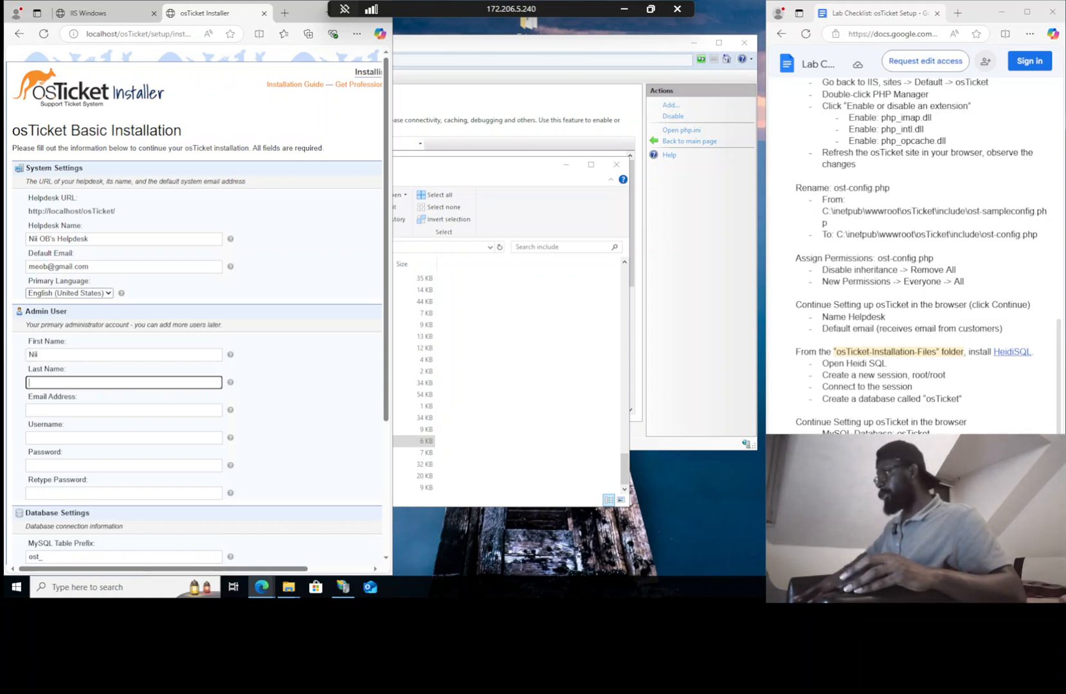
{"action": "type", "text": "zzzzzzzzzzzzzzzzzzzzzz"}
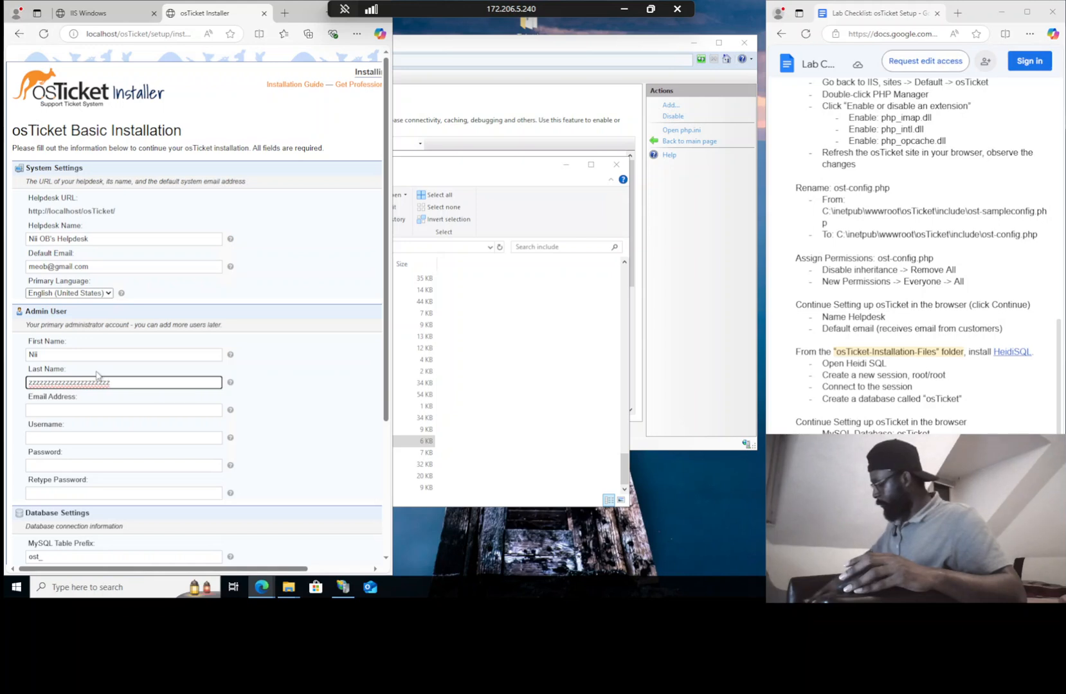
{"action": "key", "text": "ctrl+a"}
{"action": "type", "text": "oB"}
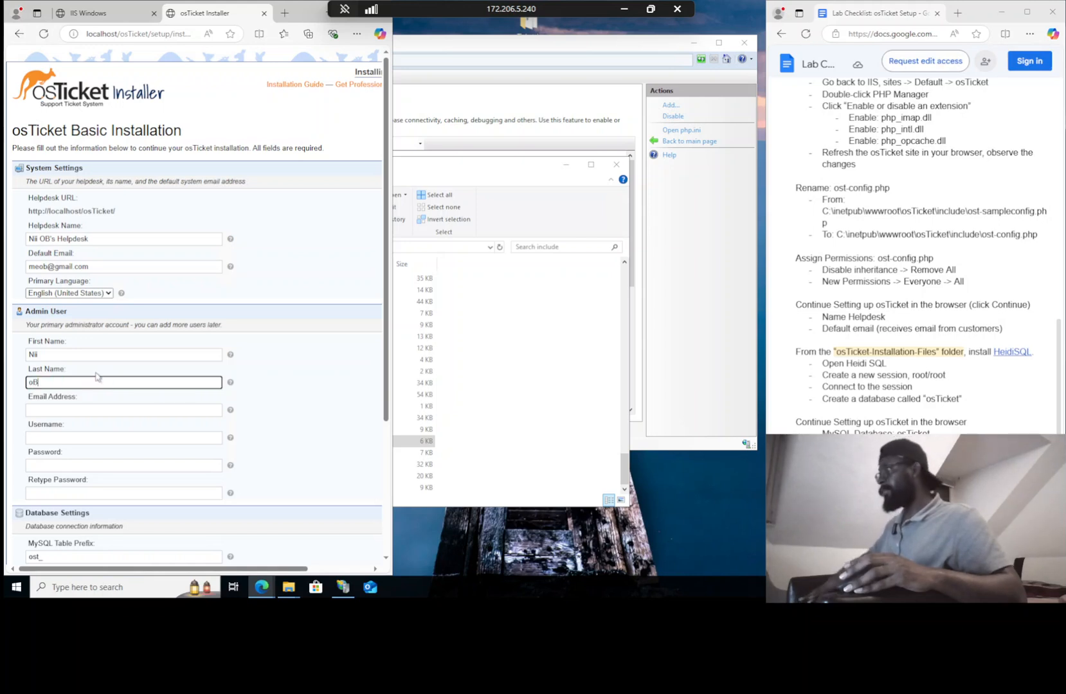
{"action": "key", "text": "BackSpace"}
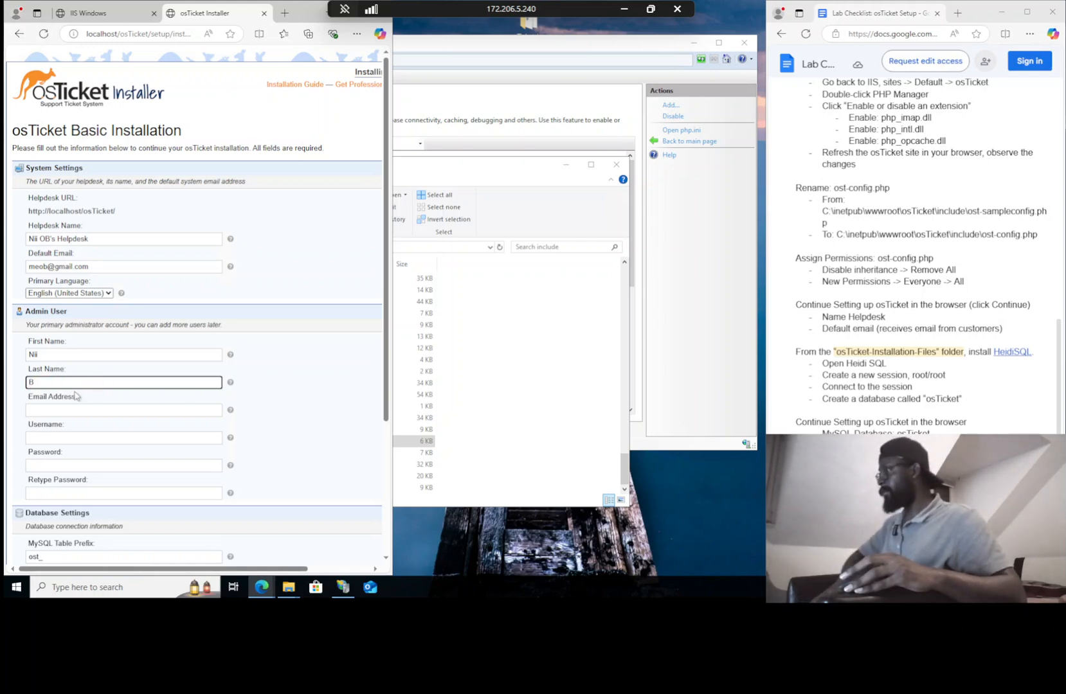
{"action": "type", "text": "O"}
Enter the admin's email address, fixing its ending
{"action": "key", "text": "Tab"}
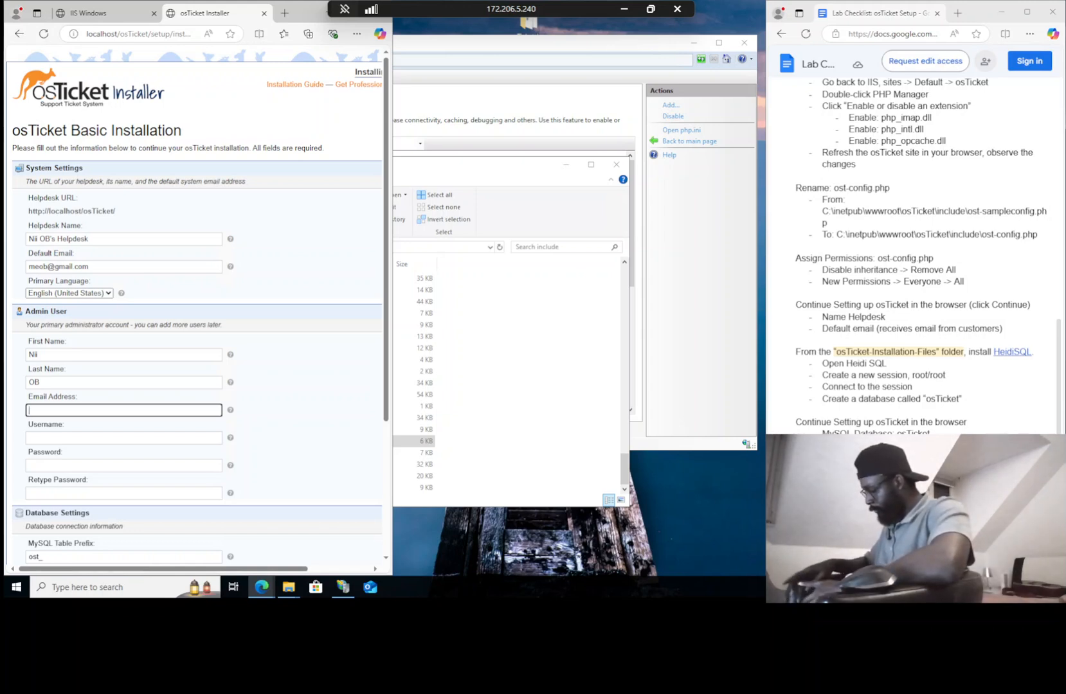
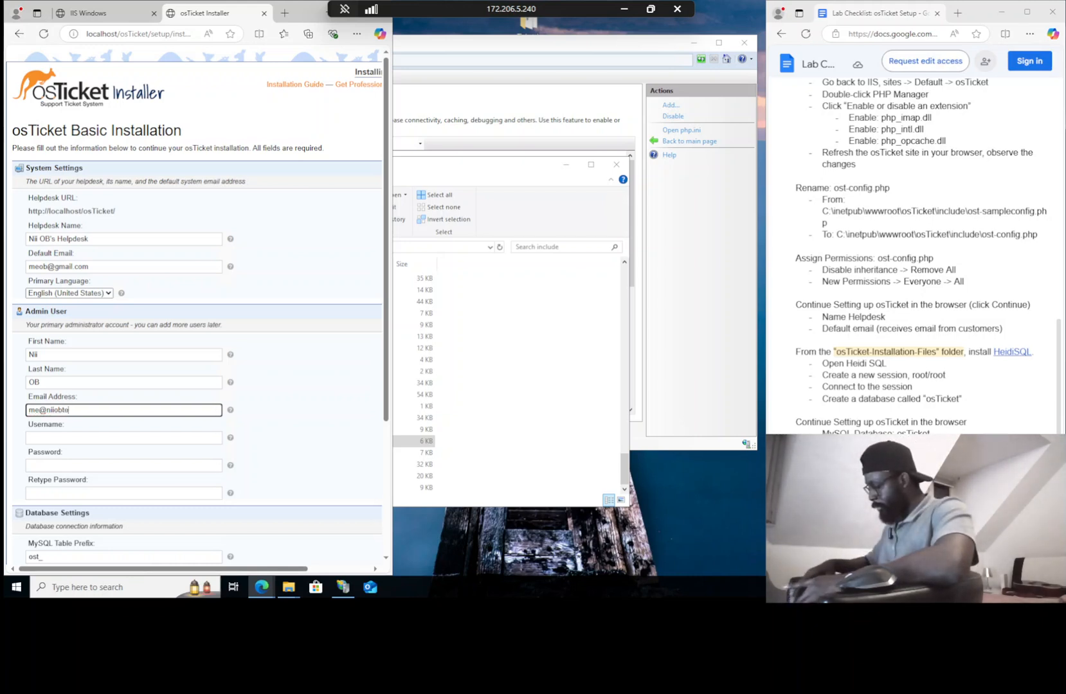
{"action": "type", "text": ".com"}
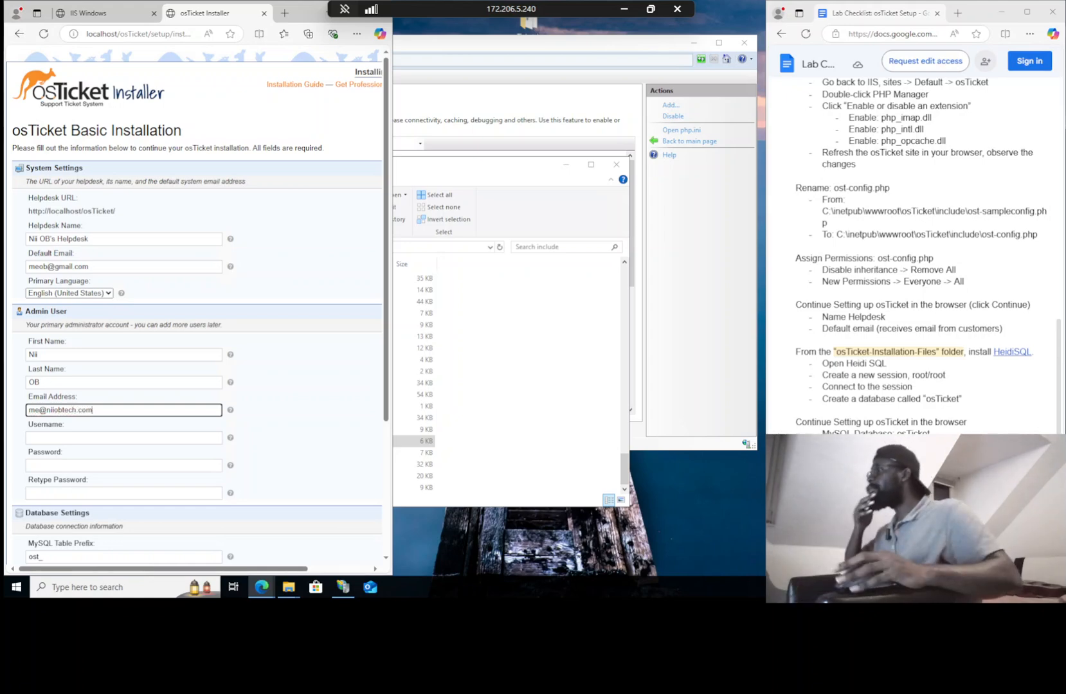
{"action": "scroll", "coordinate": [169, 397], "scroll_direction": "down", "scroll_amount": 3}
{"action": "left_click", "coordinate": [124, 272]}
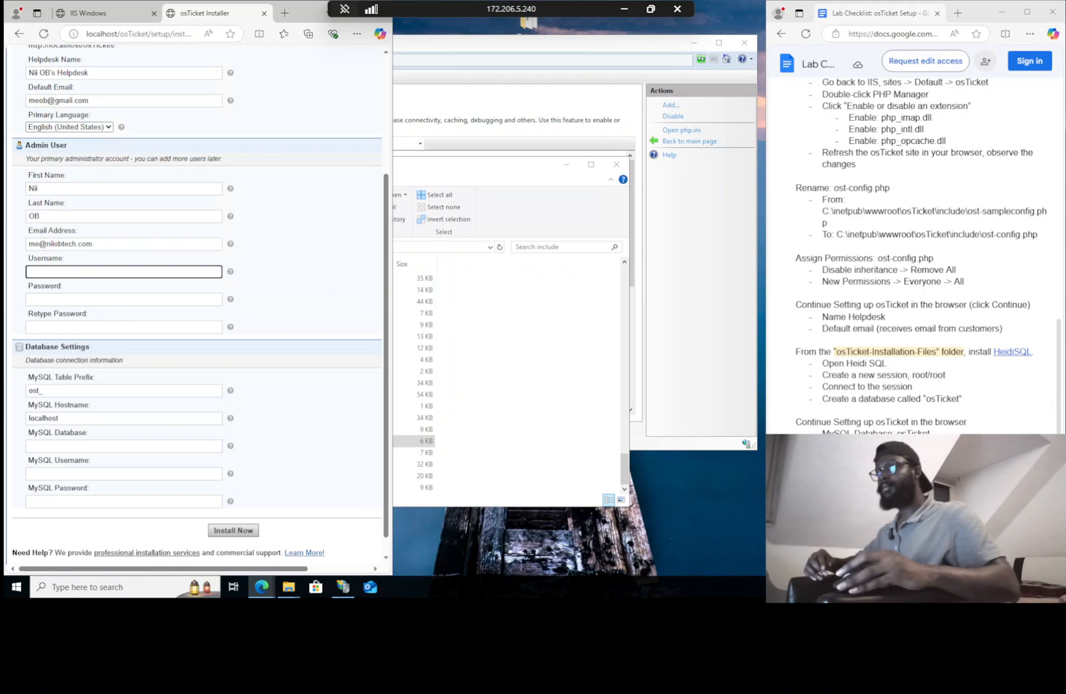
Switch from the IIS welcome tab back to the osTicket installer's admin username field
{"action": "scroll", "coordinate": [913, 257], "scroll_direction": "down", "scroll_amount": 3}
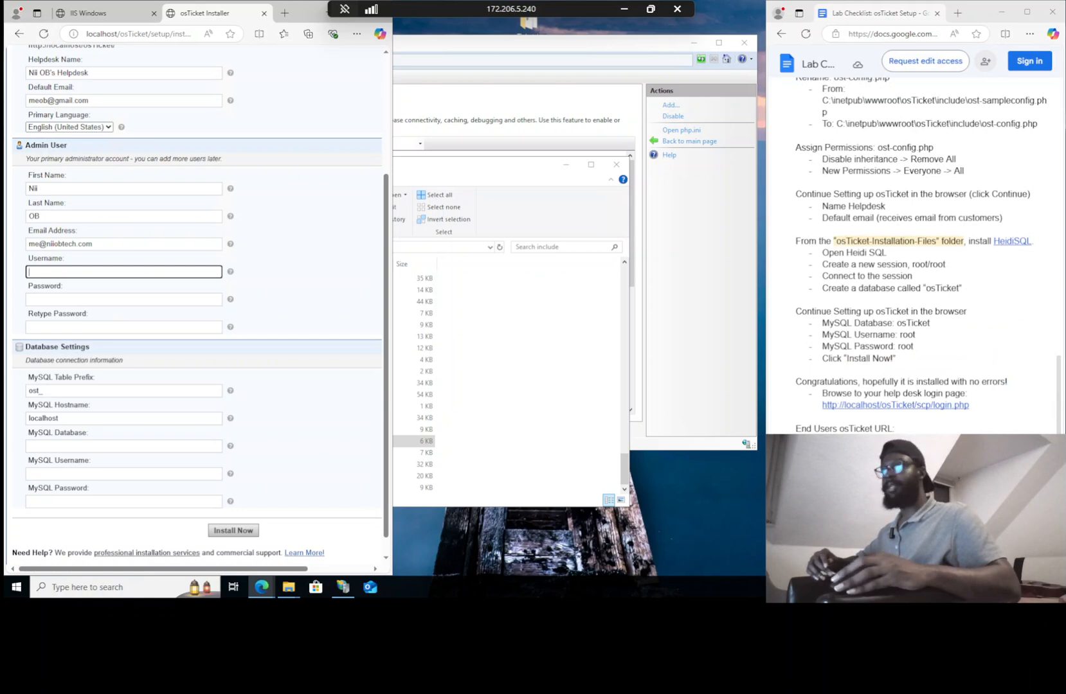
{"action": "key", "text": "ctrl+Tab"}
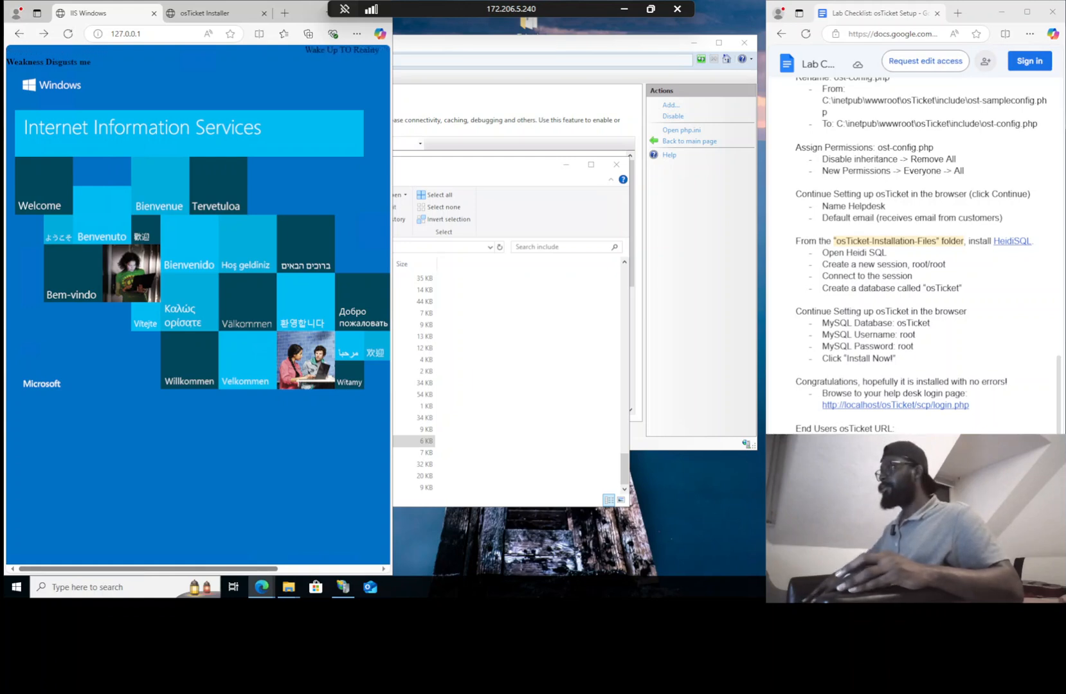
{"action": "left_click", "coordinate": [204, 13]}
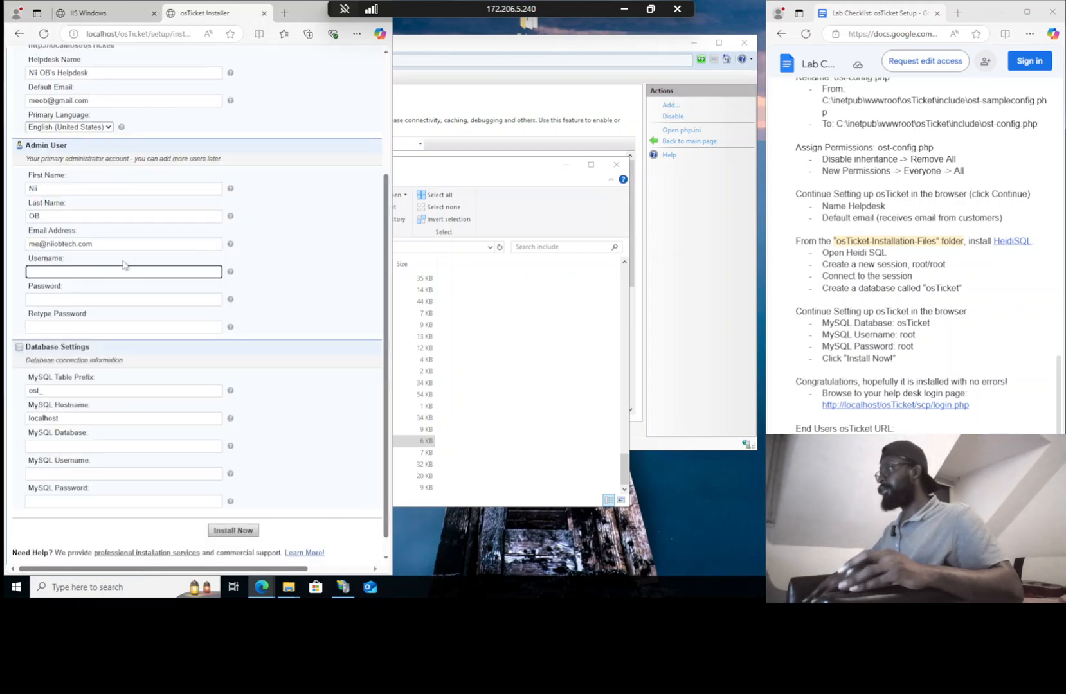
Enter adminuser as the admin username and paste the admin password into both password fields
{"action": "type", "text": "adminuser"}
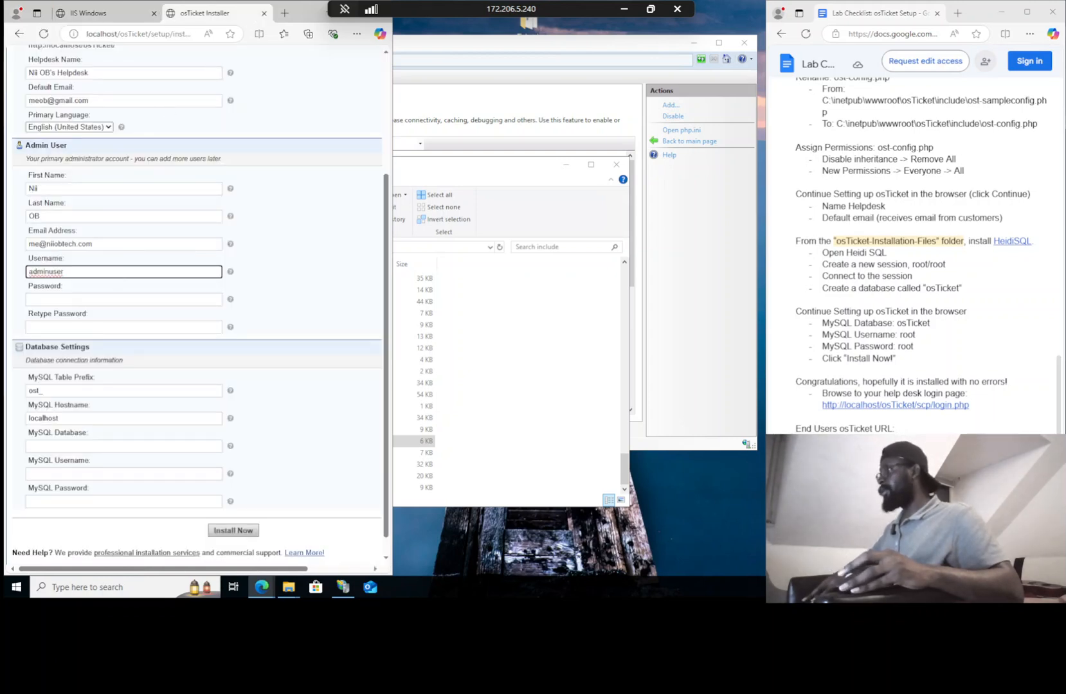
{"action": "key", "text": "Tab"}
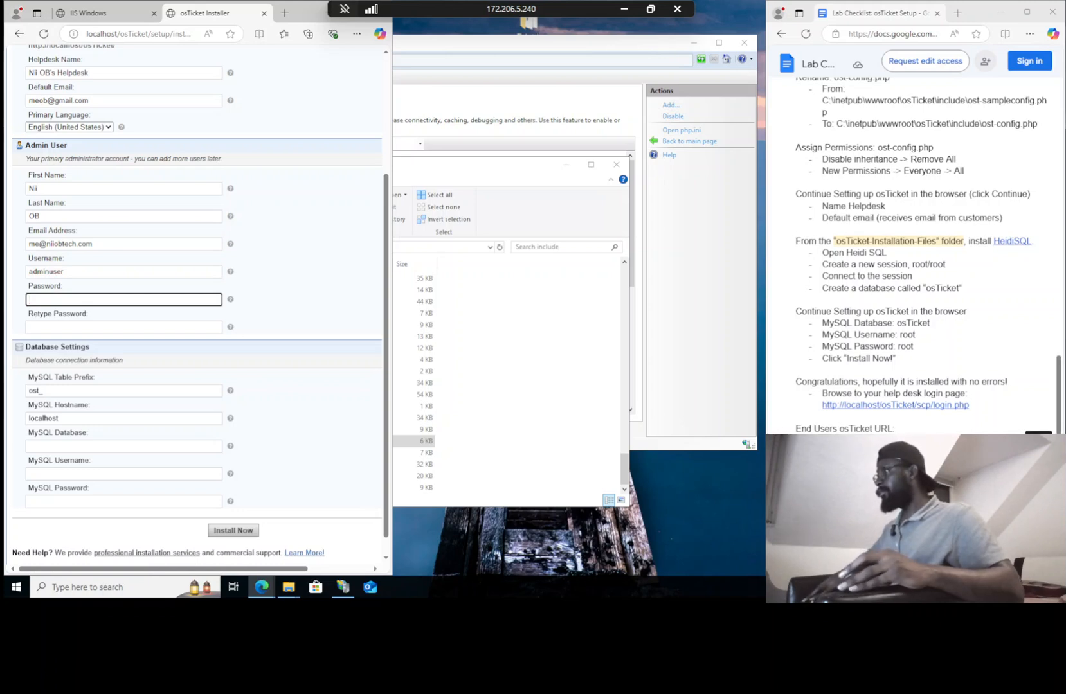
{"action": "key", "text": "ctrl+v"}
{"action": "key", "text": "Tab"}
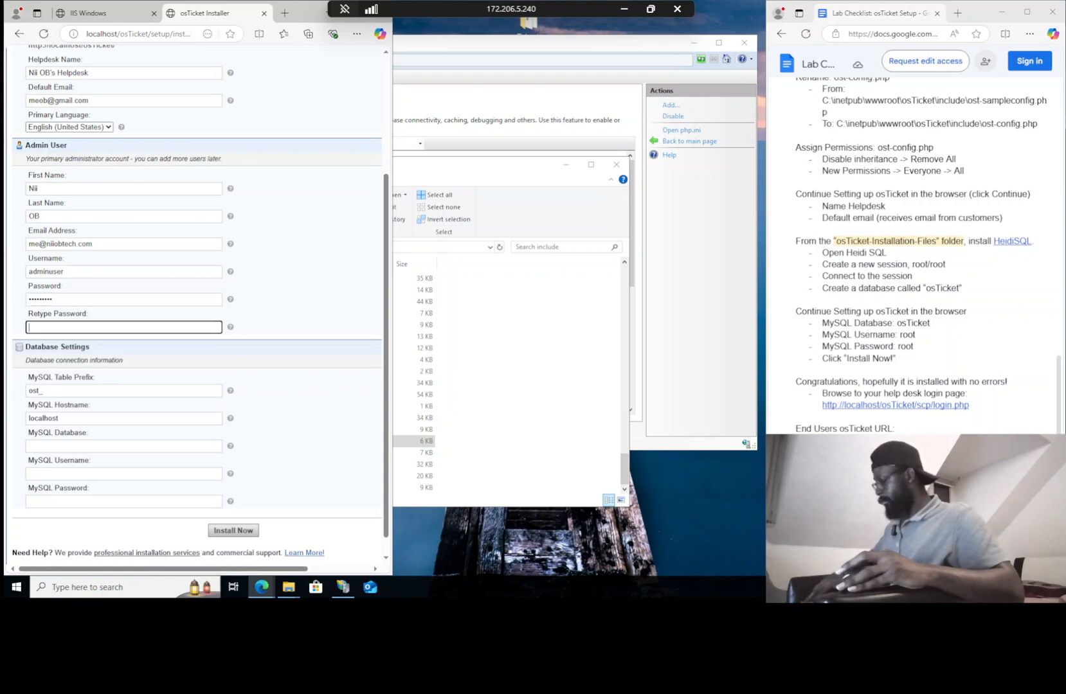
{"action": "key", "text": "ctrl+v"}
{"action": "scroll", "coordinate": [145, 318], "scroll_direction": "down", "scroll_amount": 1}
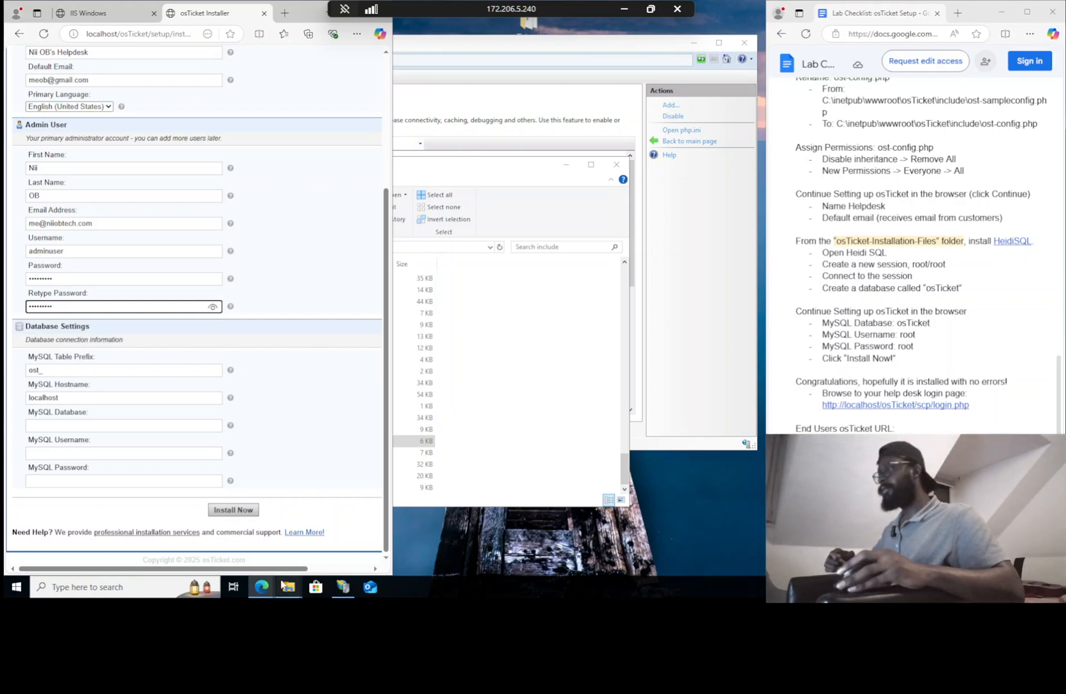
Open the osTicket-Installation-Files folder and launch the HeidiSQL_12.3.0.6589_Setup installer
{"action": "mouse_move", "coordinate": [297, 593]}
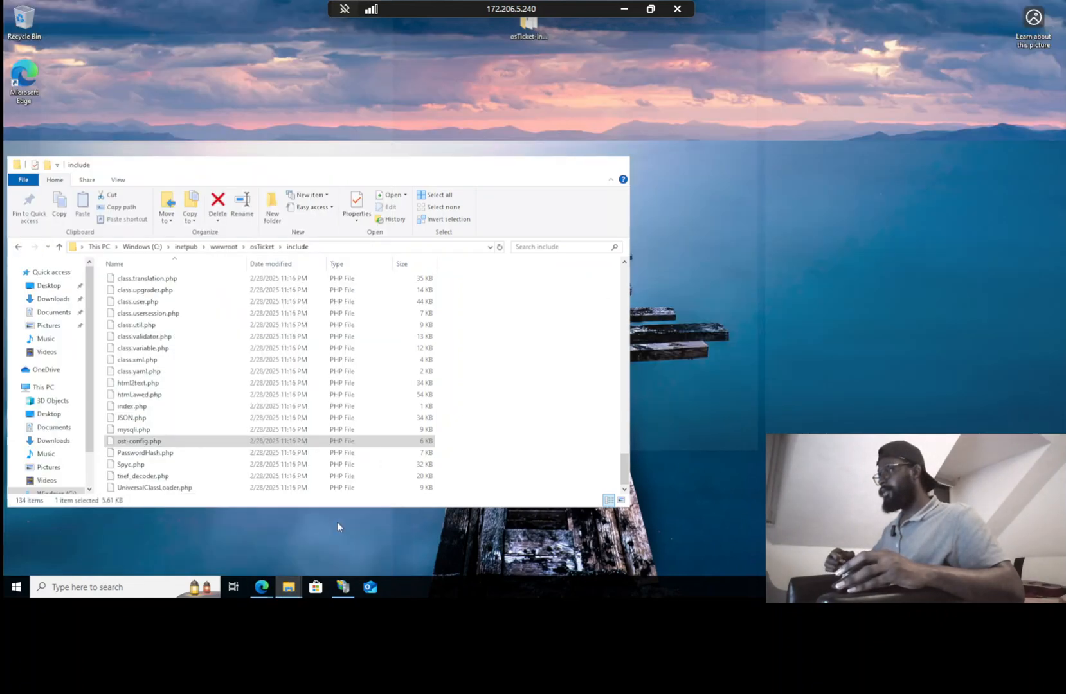
{"action": "left_click", "coordinate": [337, 522]}
{"action": "left_click", "coordinate": [289, 587]}
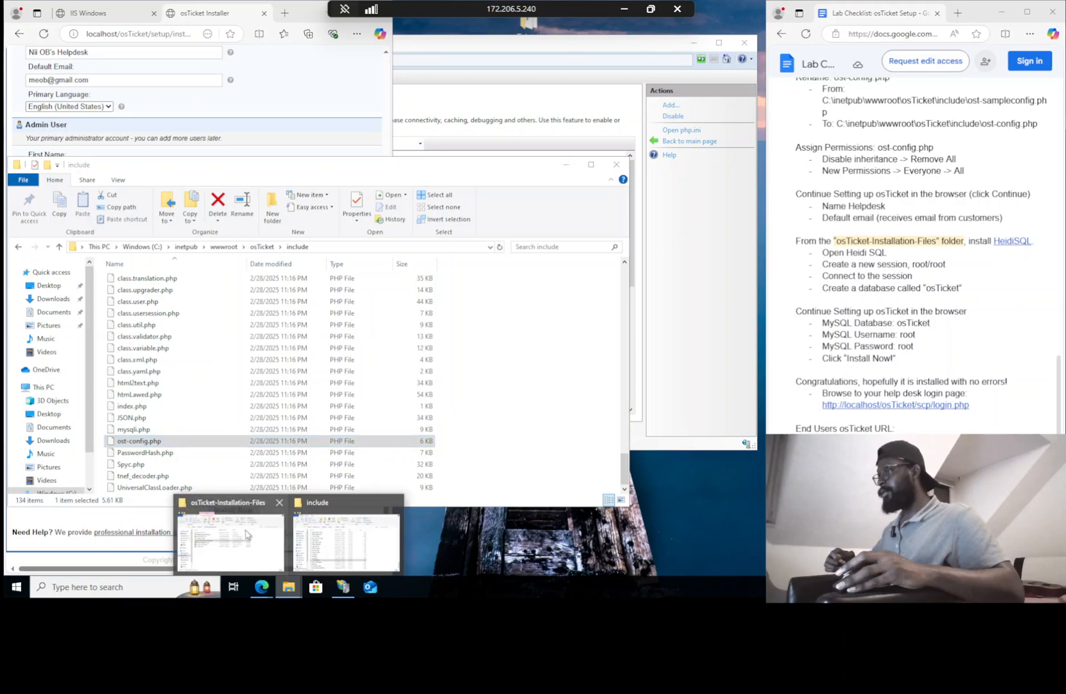
{"action": "left_click", "coordinate": [246, 533]}
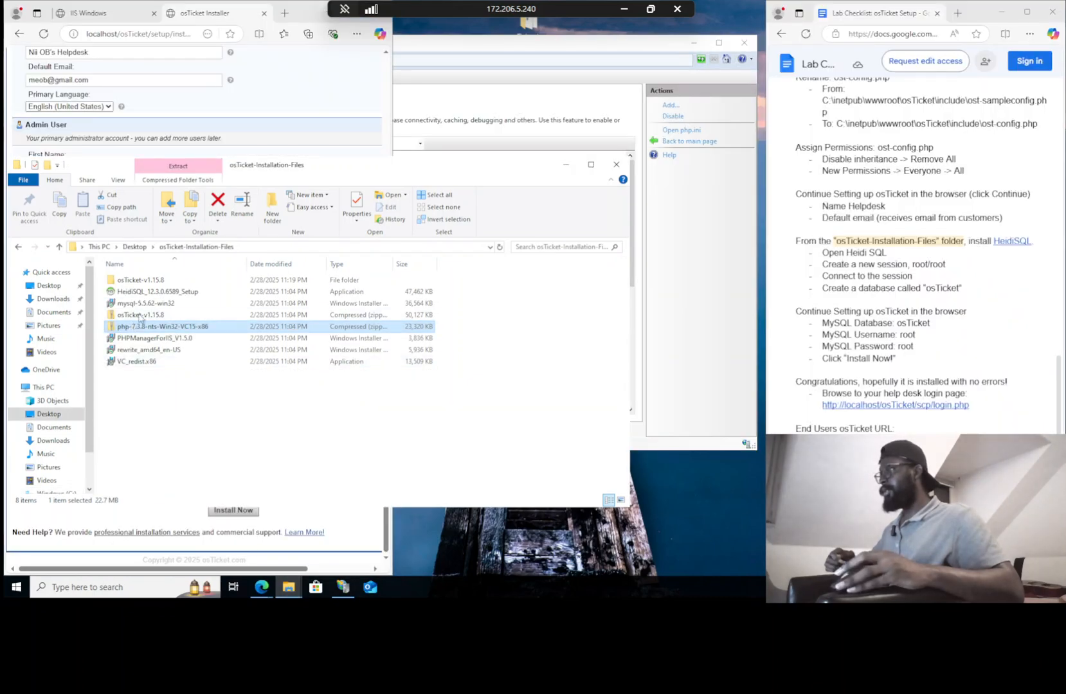
{"action": "double_click", "coordinate": [137, 293]}
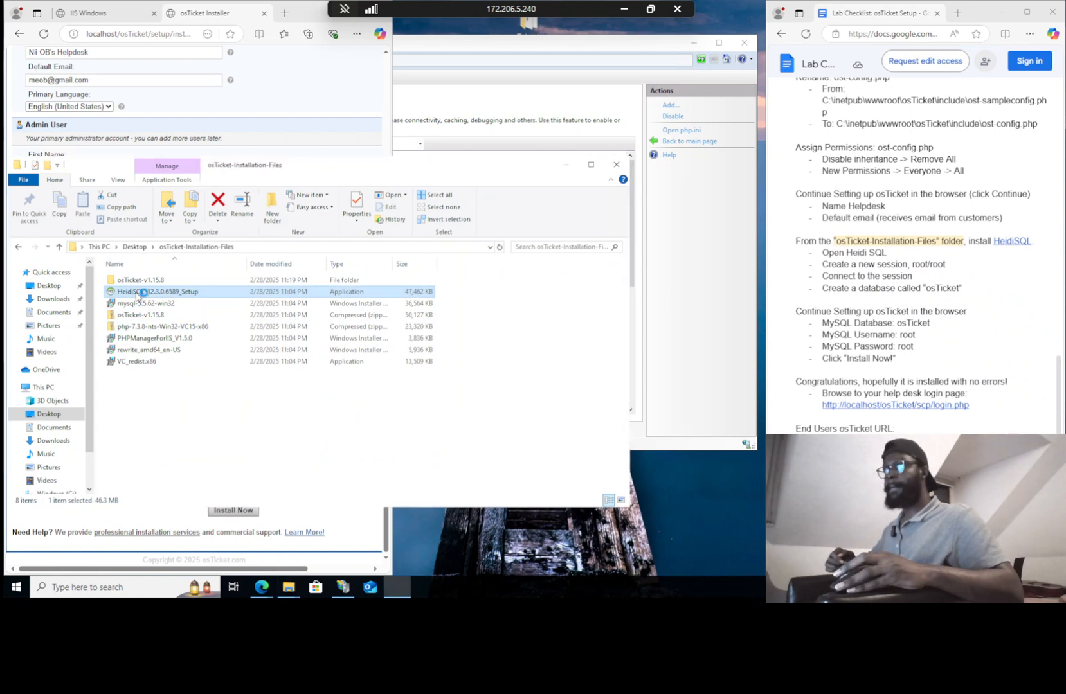
Accept the licence and install HeidiSQL with the default location, Start Menu folder and tasks
{"action": "left_click", "coordinate": [411, 368]}
{"action": "left_click", "coordinate": [626, 402]}
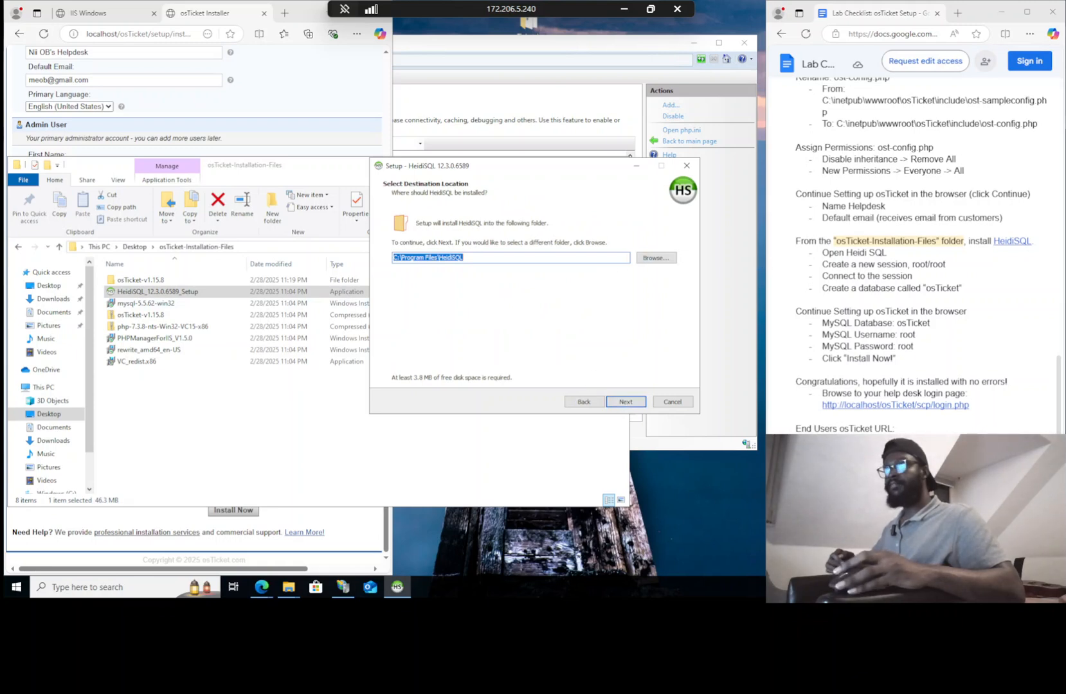
{"action": "left_click", "coordinate": [629, 402]}
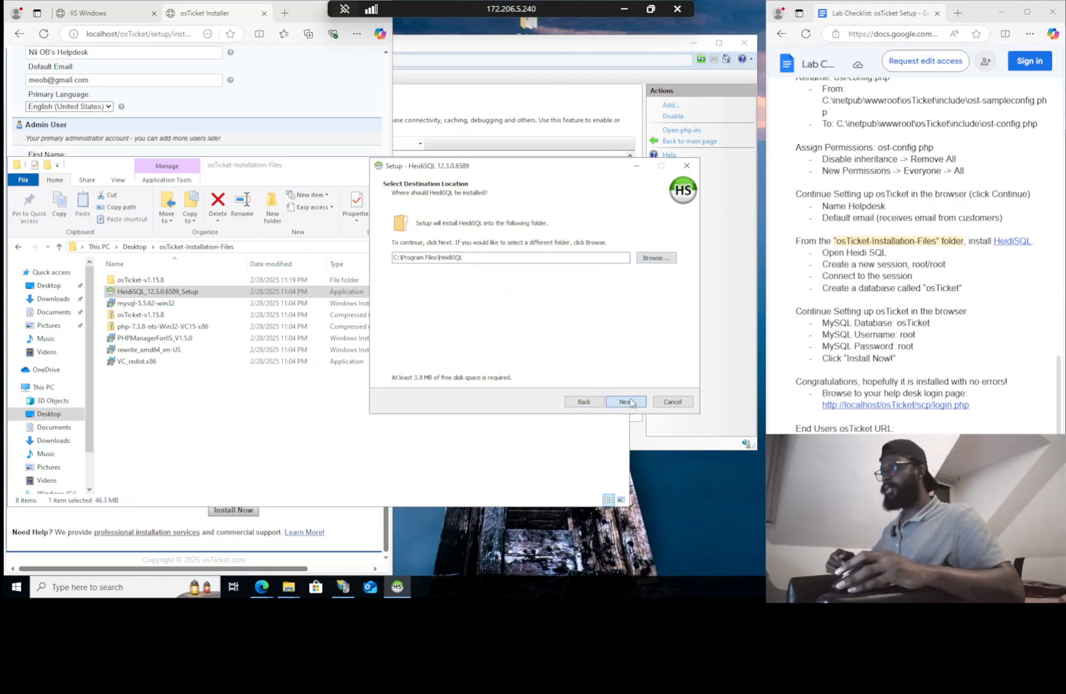
{"action": "left_click", "coordinate": [626, 402]}
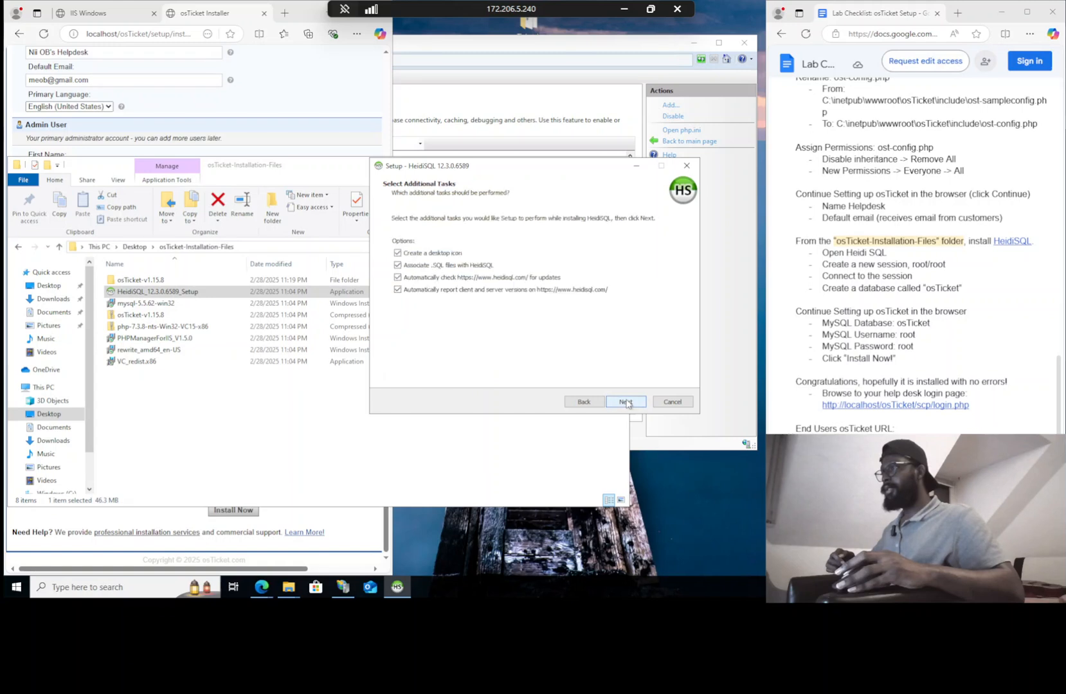
{"action": "left_click", "coordinate": [627, 403]}
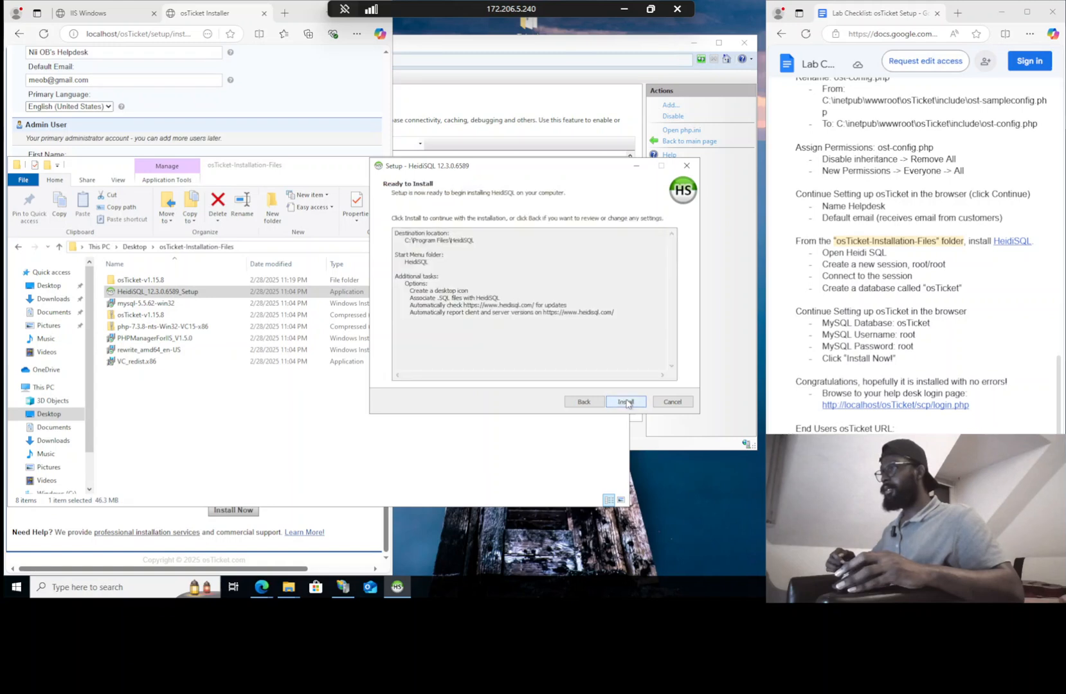
{"action": "left_click", "coordinate": [626, 402]}
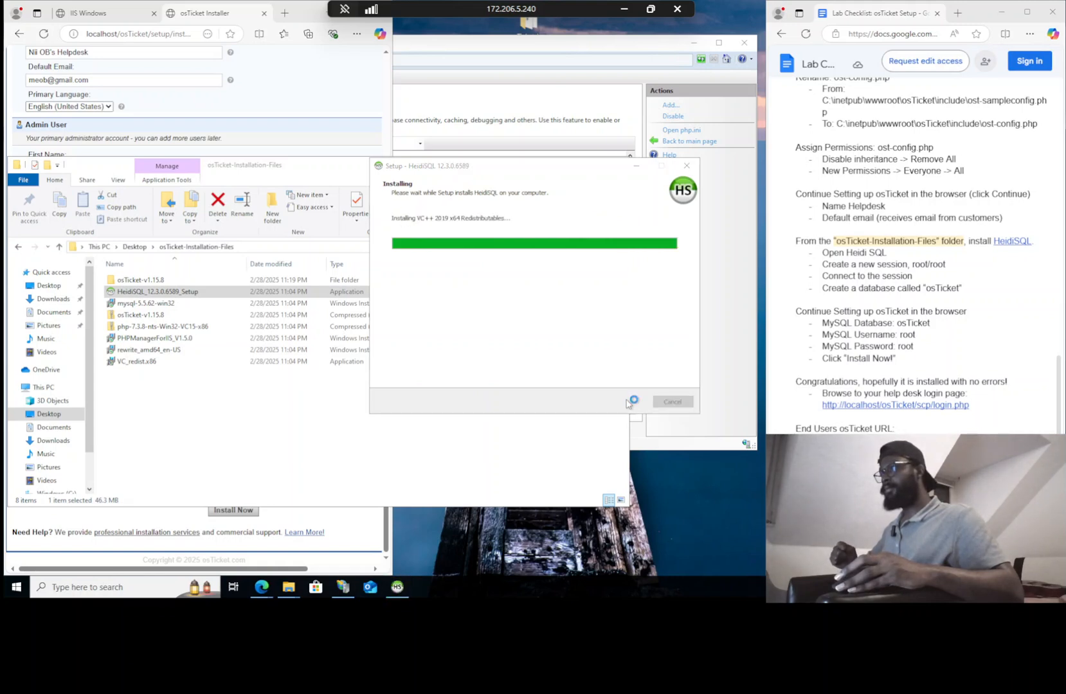
{"action": "left_click", "coordinate": [623, 402]}
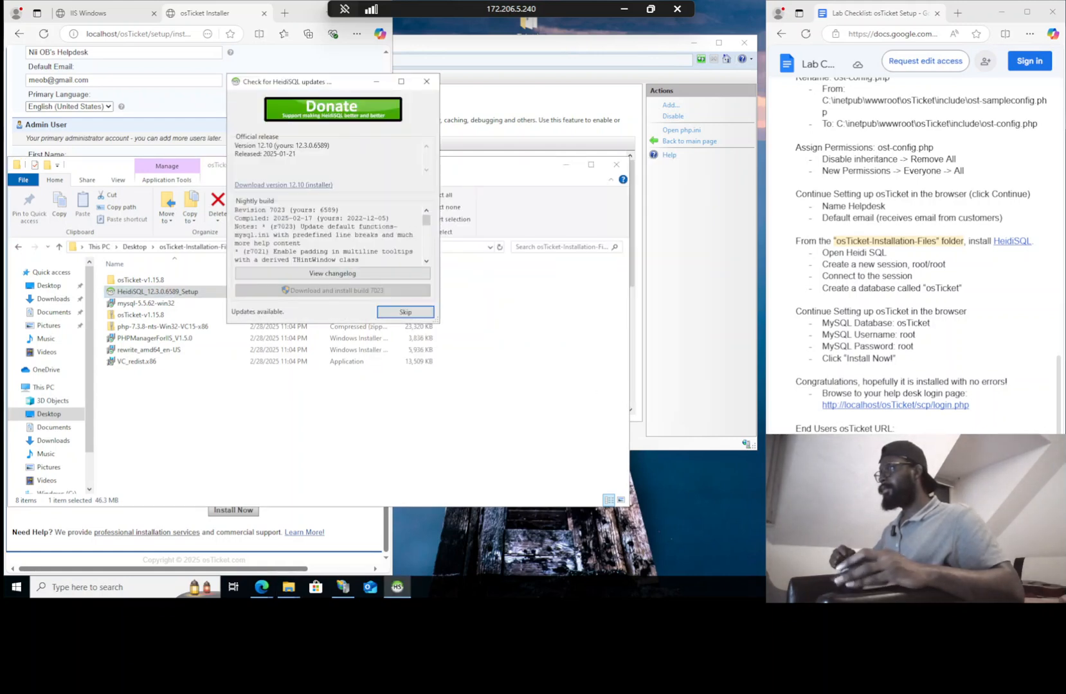
Skip the update check and connect a new Unnamed session to 127.0.0.1 using the root password
{"action": "left_click", "coordinate": [418, 318]}
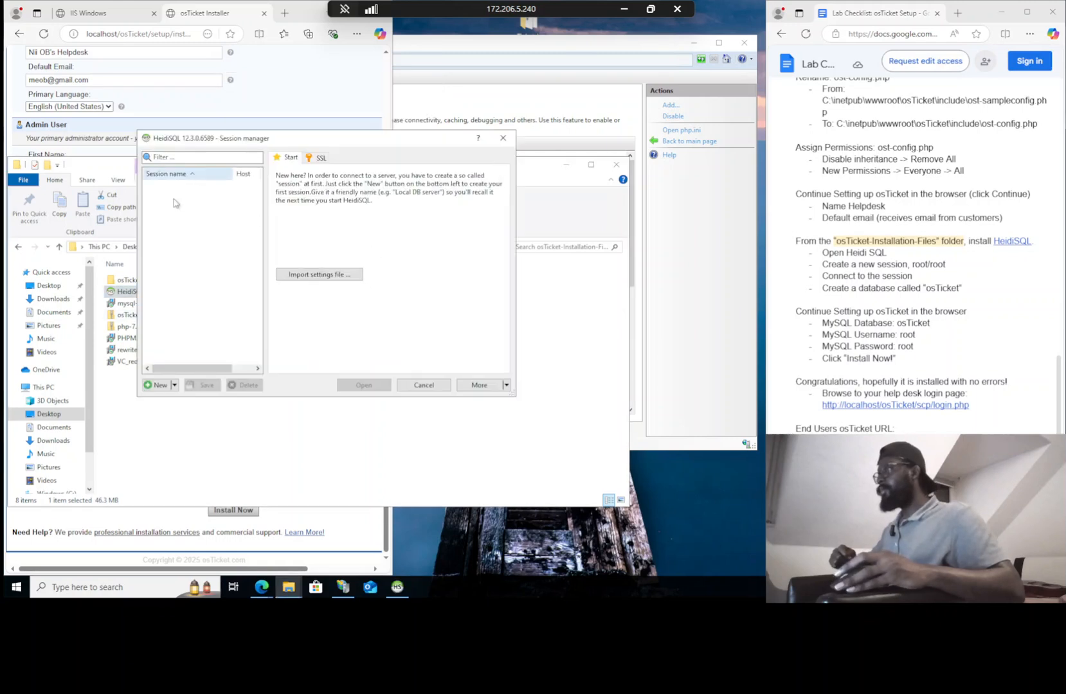
{"action": "left_click", "coordinate": [158, 385]}
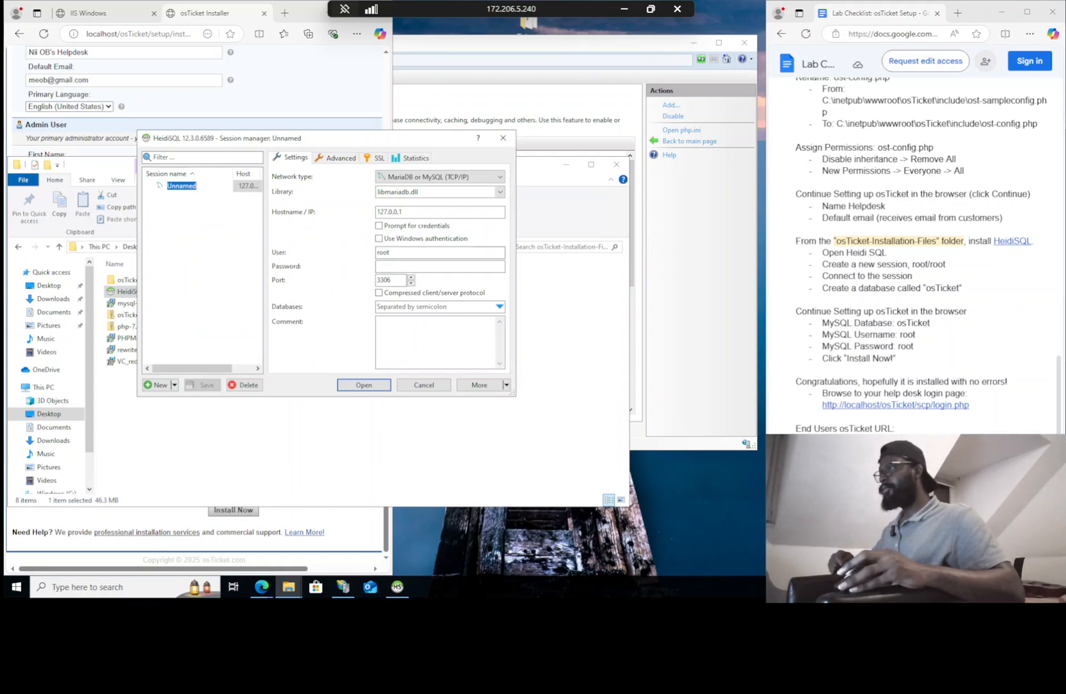
{"action": "key", "text": "Return"}
{"action": "left_click", "coordinate": [440, 266]}
{"action": "type", "text": "root"}
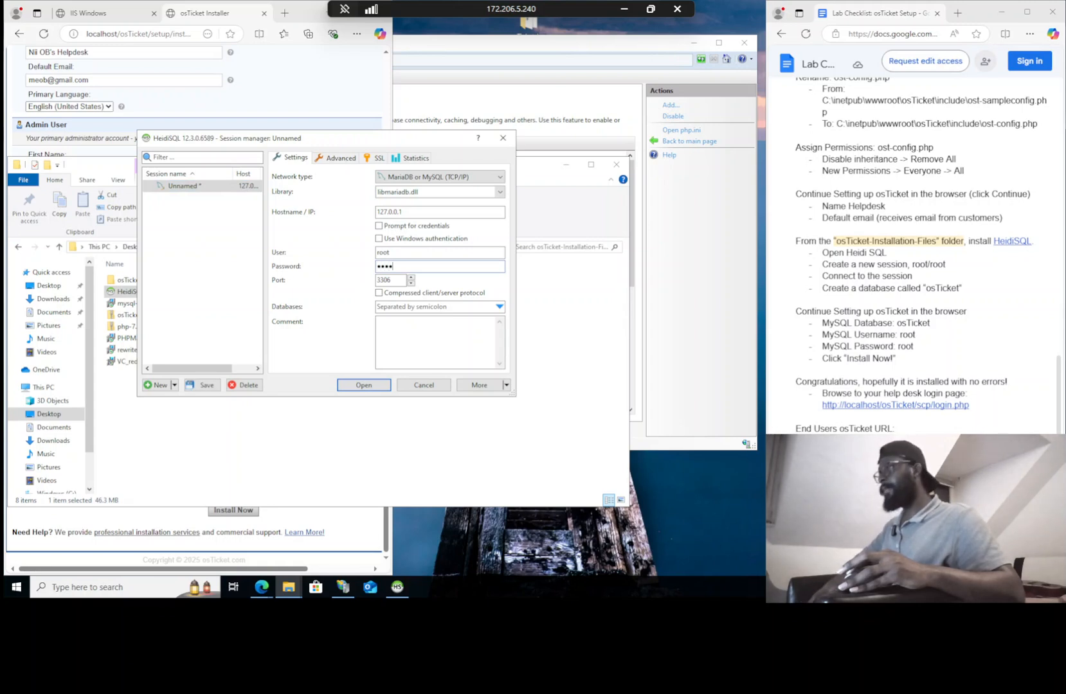
{"action": "left_click", "coordinate": [363, 385]}
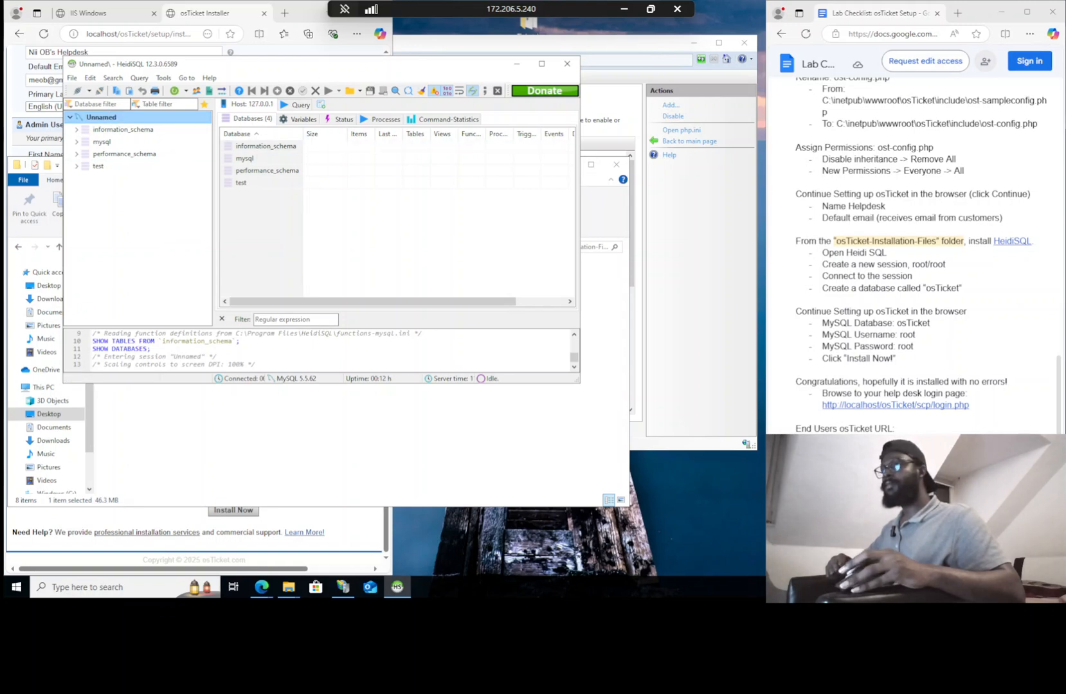
Create a database named osTicket under the Unnamed session and select it
{"action": "right_click", "coordinate": [90, 116]}
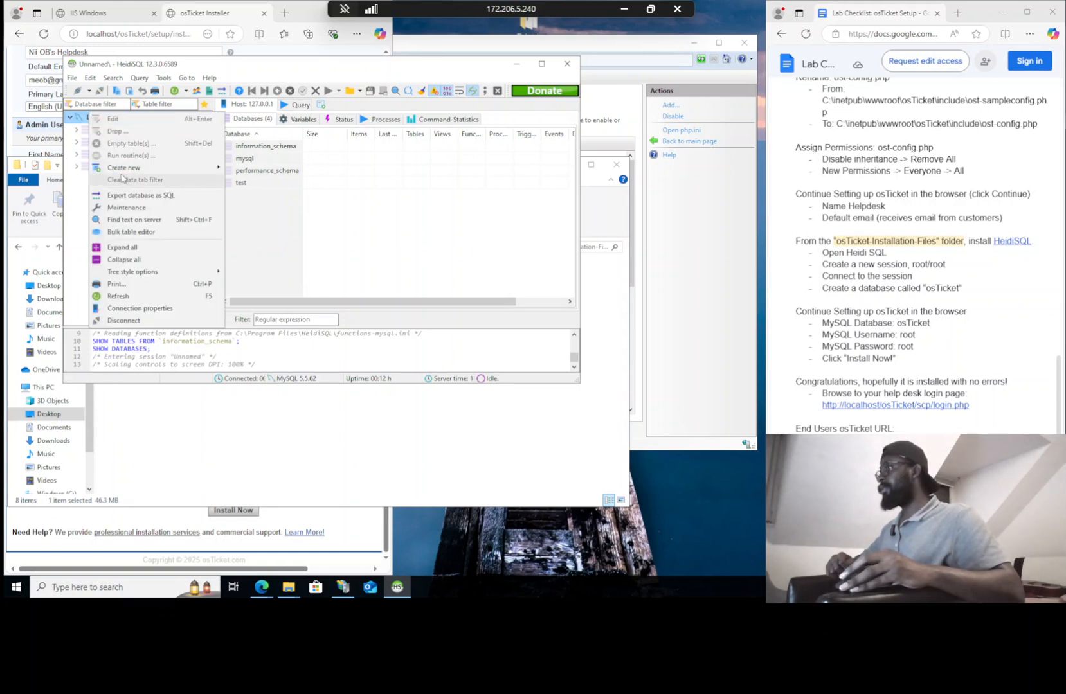
{"action": "mouse_move", "coordinate": [193, 168]}
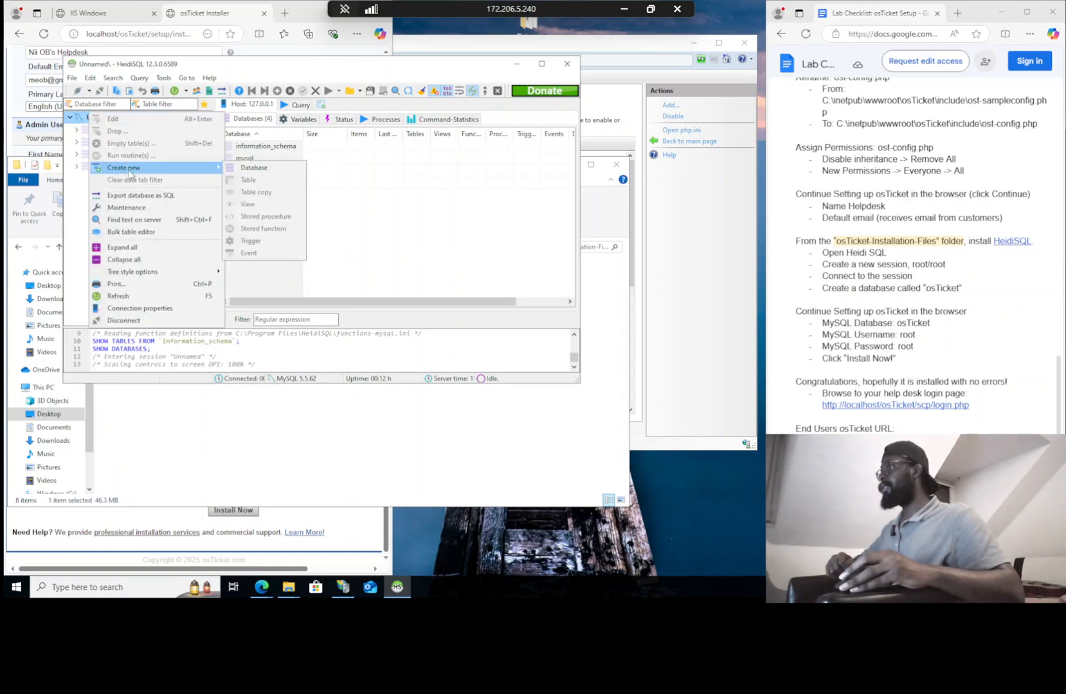
{"action": "left_click", "coordinate": [288, 168]}
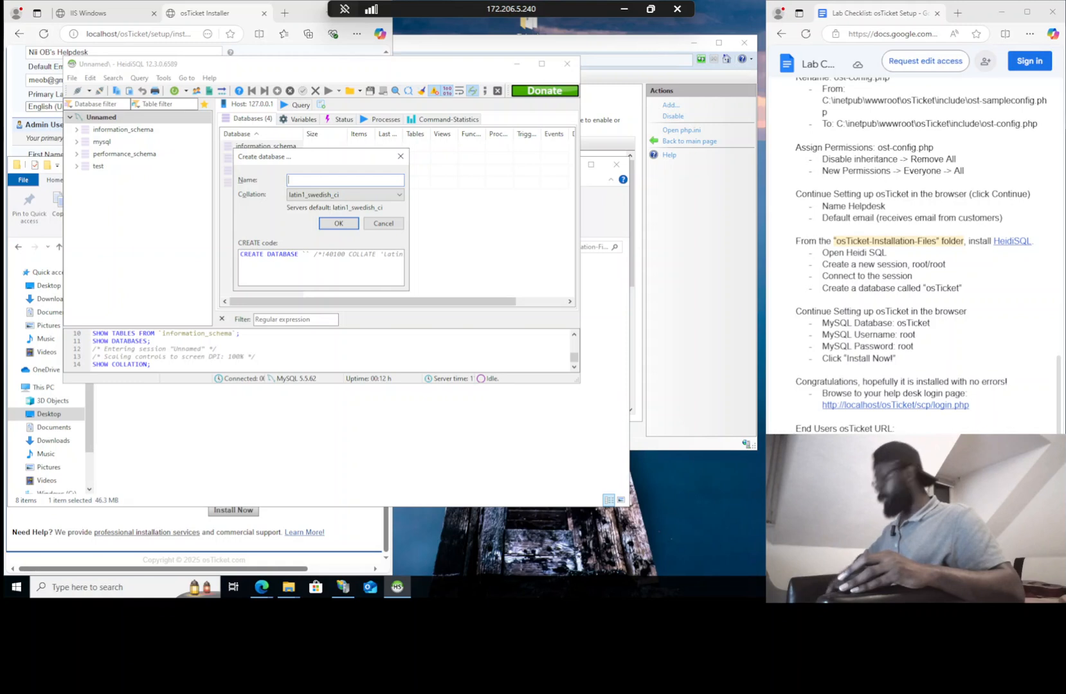
{"action": "type", "text": "o"}
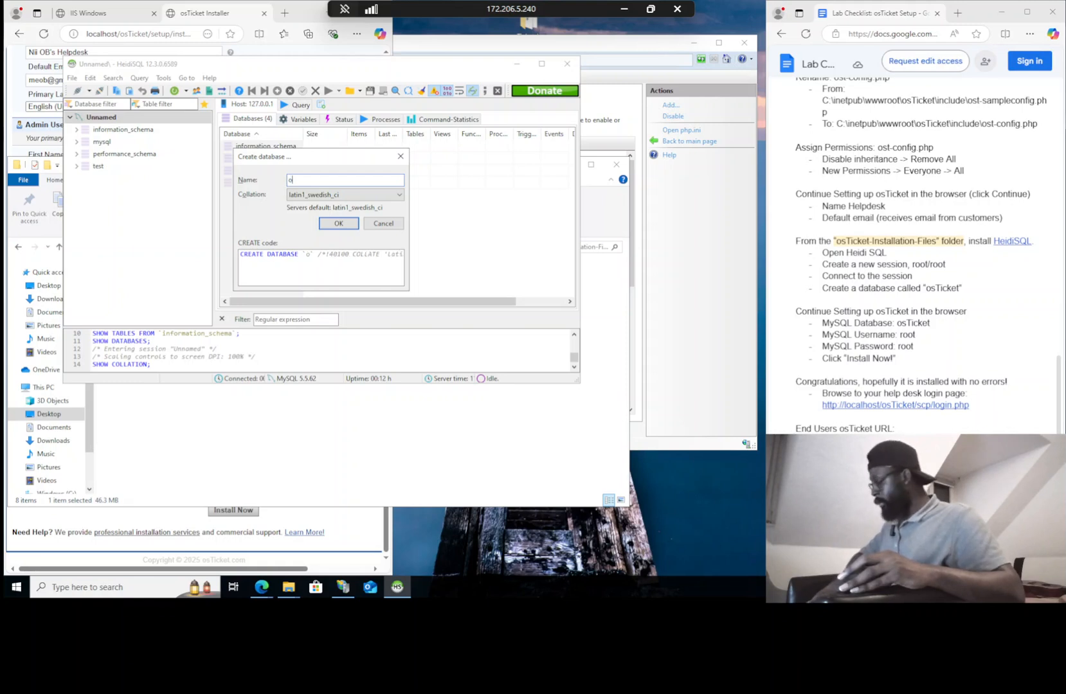
{"action": "type", "text": "sTicket"}
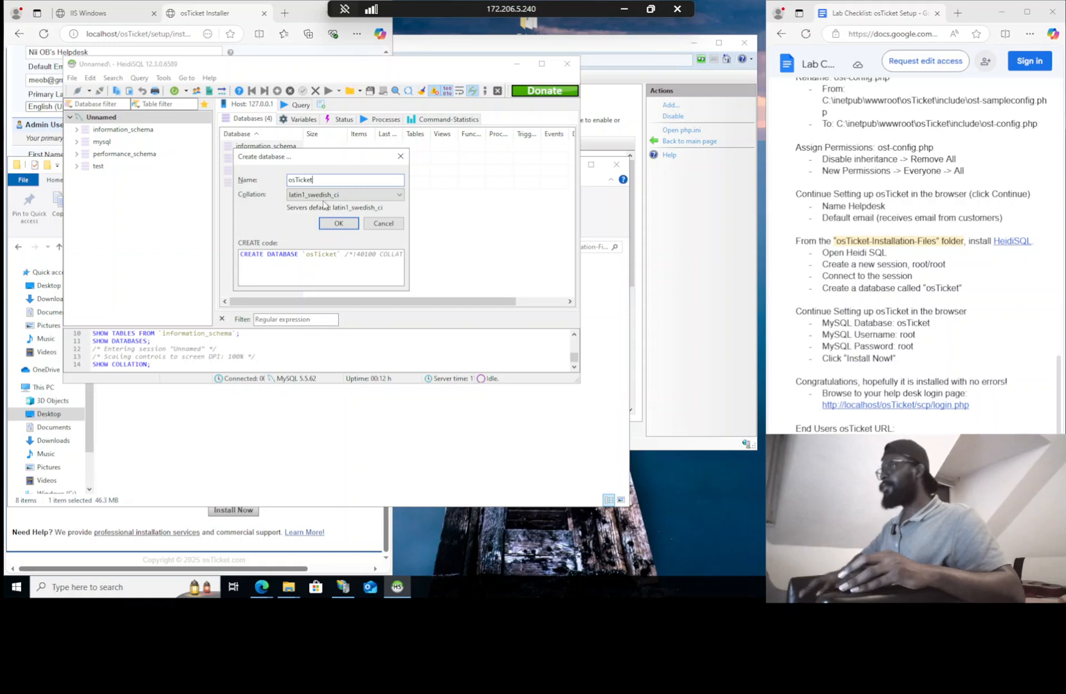
{"action": "left_click", "coordinate": [338, 223]}
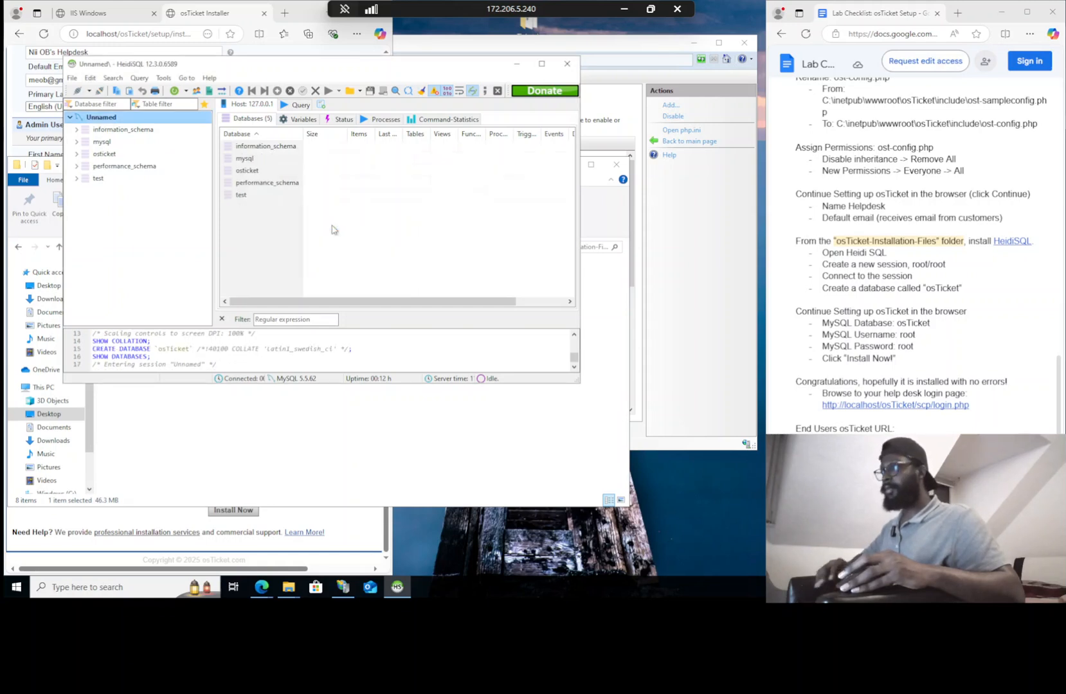
{"action": "left_click", "coordinate": [109, 152]}
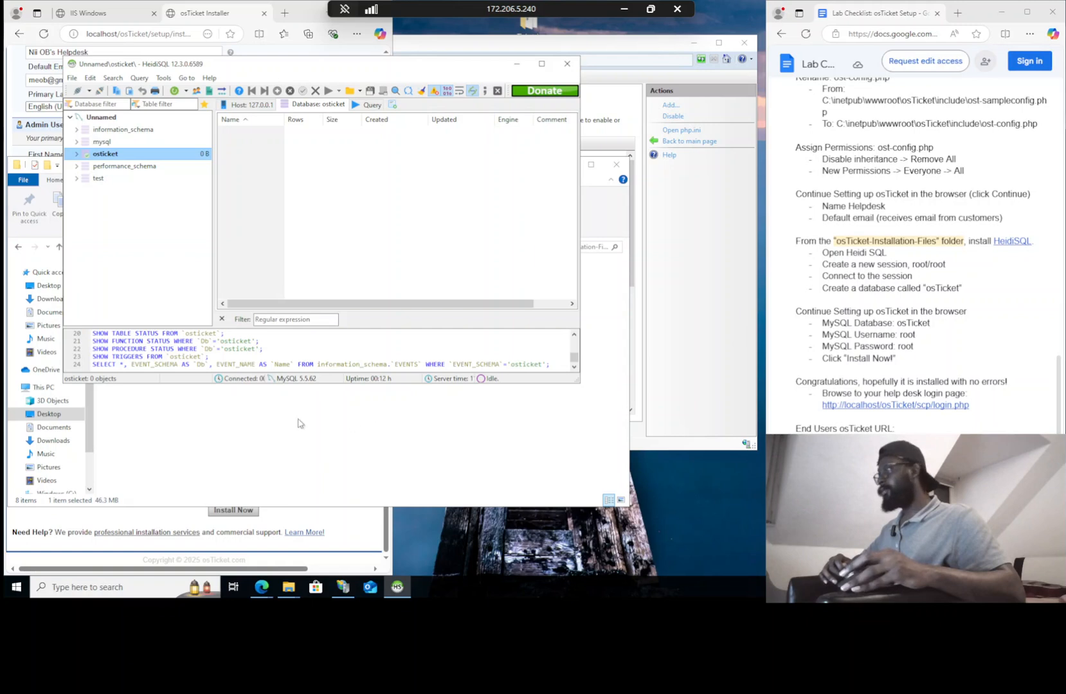
Fill in MySQL database osTicket with user root and its password, then run Install Now
{"action": "left_click", "coordinate": [229, 16]}
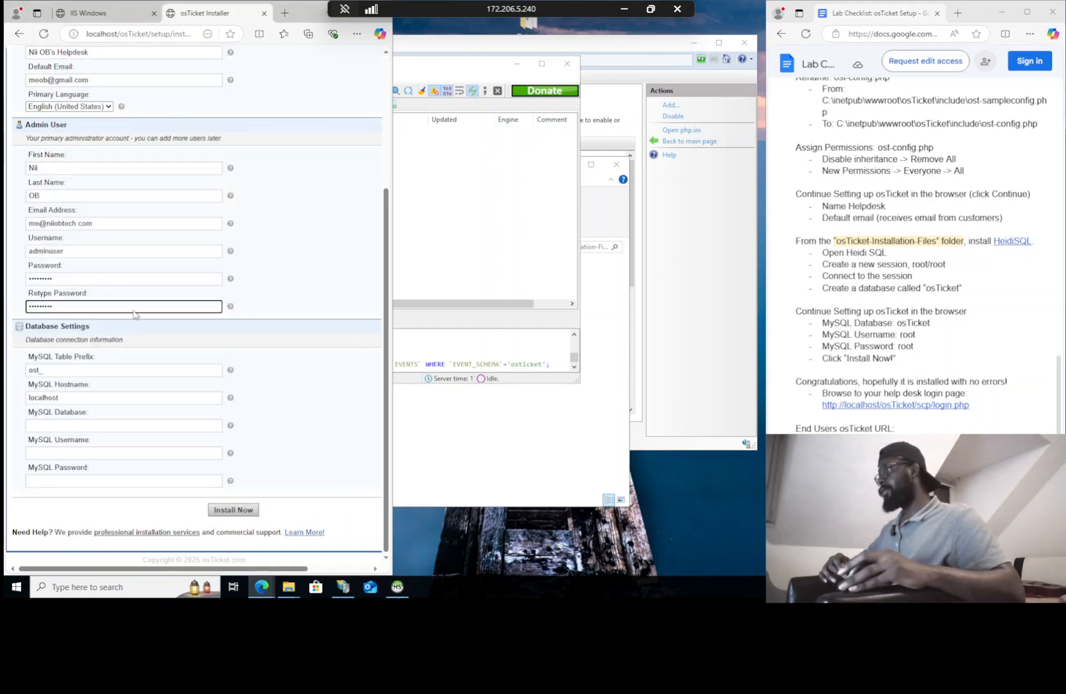
{"action": "left_click", "coordinate": [69, 426]}
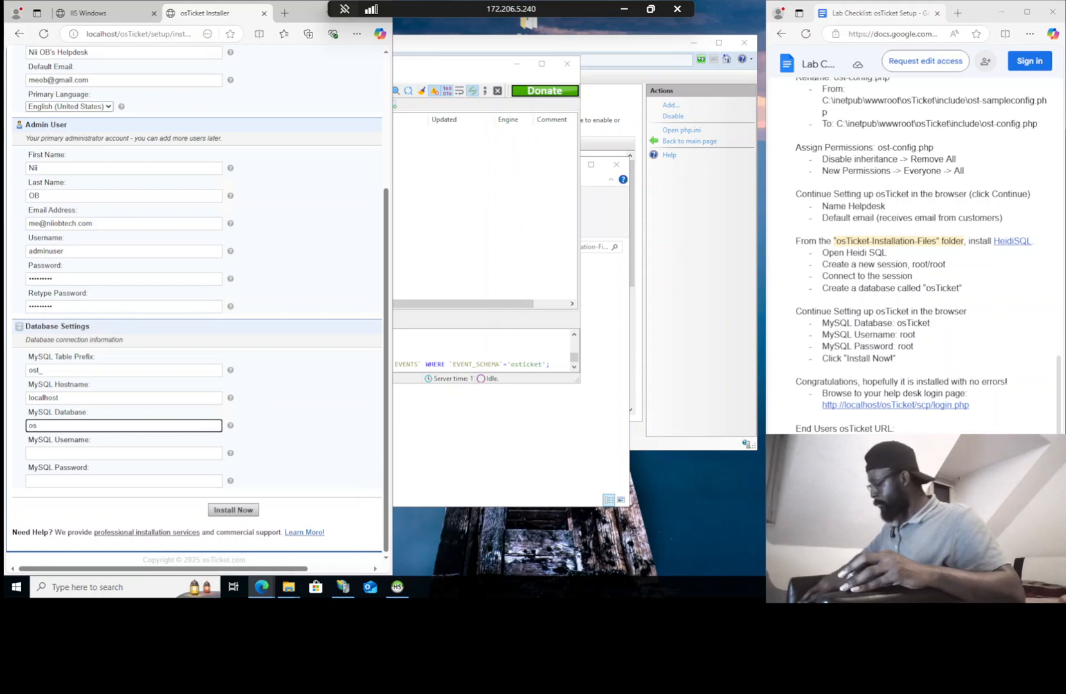
{"action": "type", "text": "osTicke"}
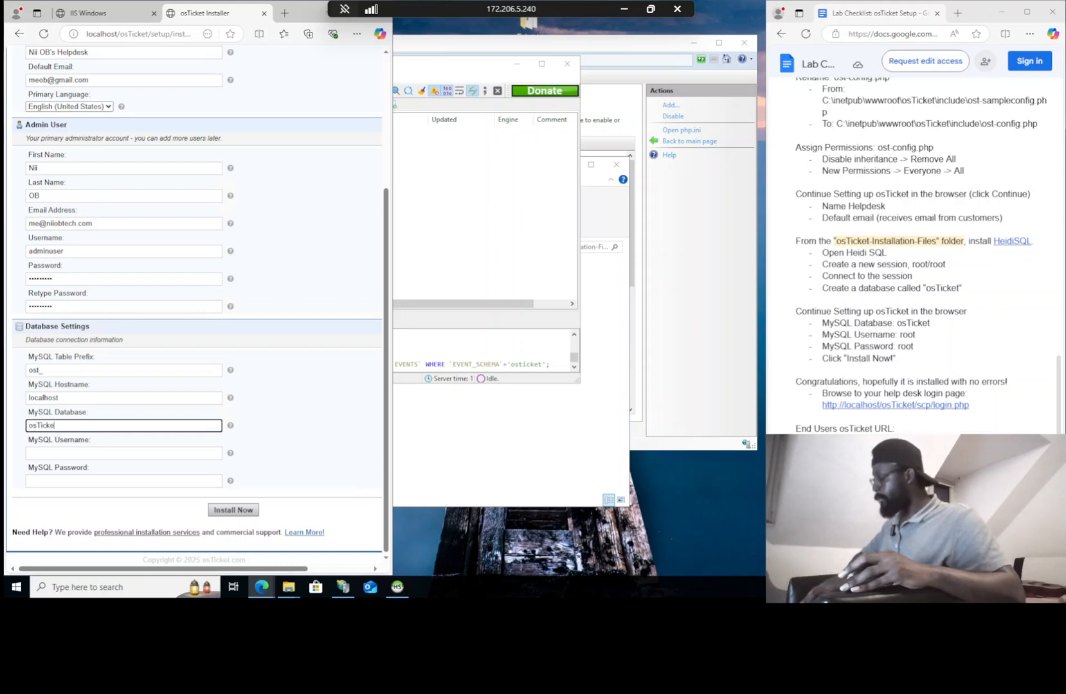
{"action": "type", "text": "t"}
{"action": "key", "text": "Tab"}
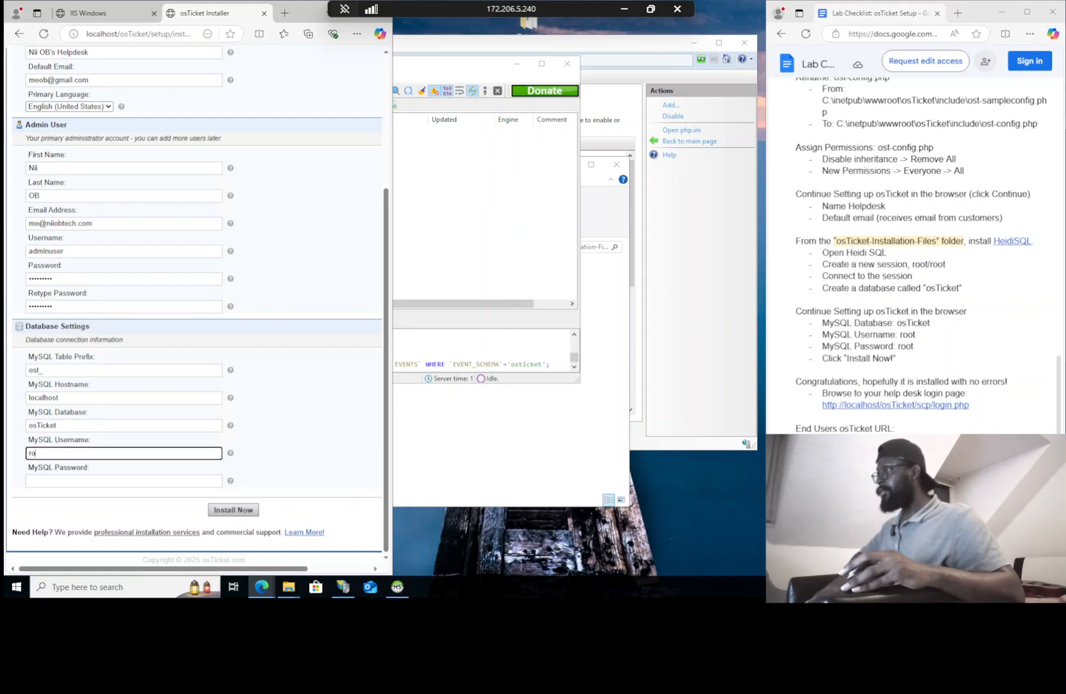
{"action": "key", "text": "Tab"}
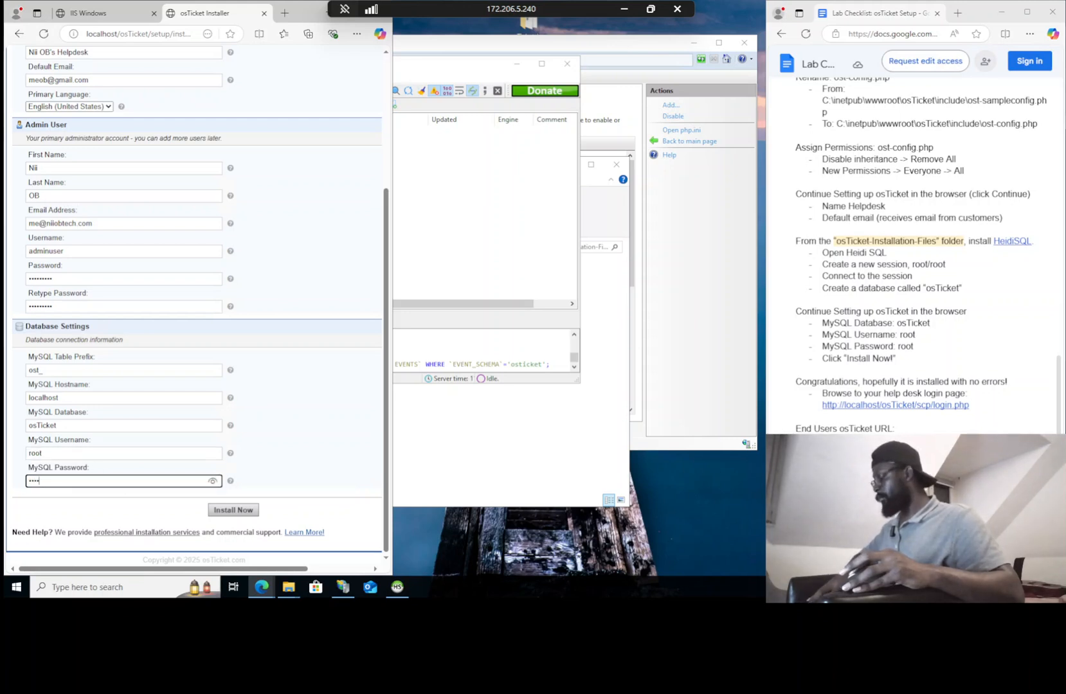
{"action": "left_click", "coordinate": [226, 509]}
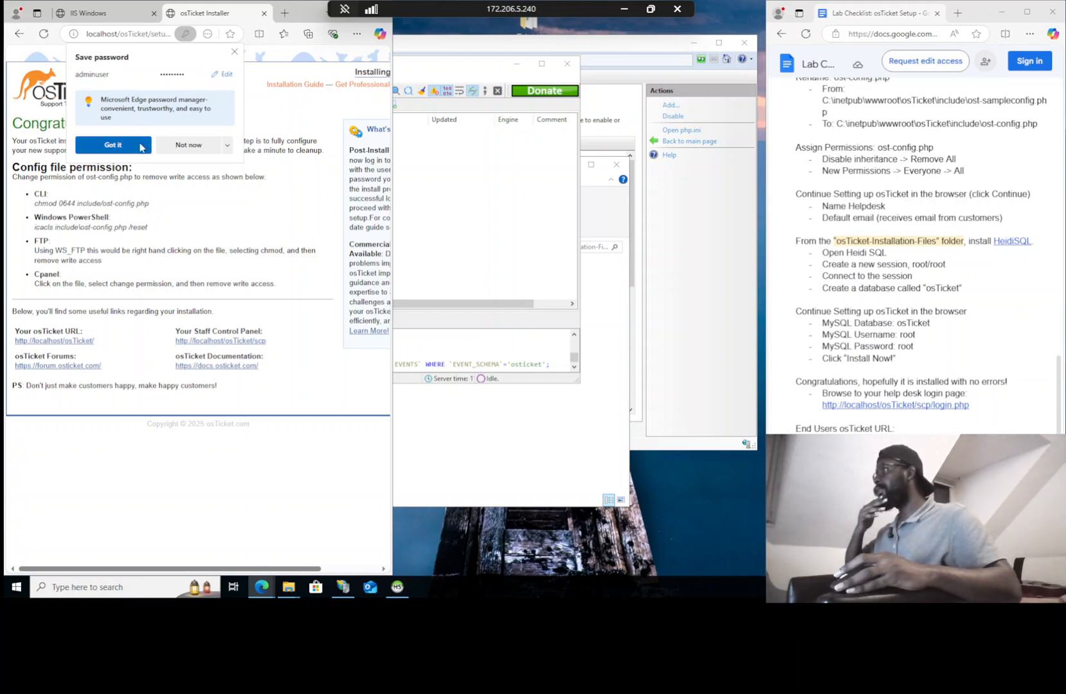
Dismiss the save-password prompt and open the staff control panel from the Congratulations page
{"action": "left_click", "coordinate": [234, 51]}
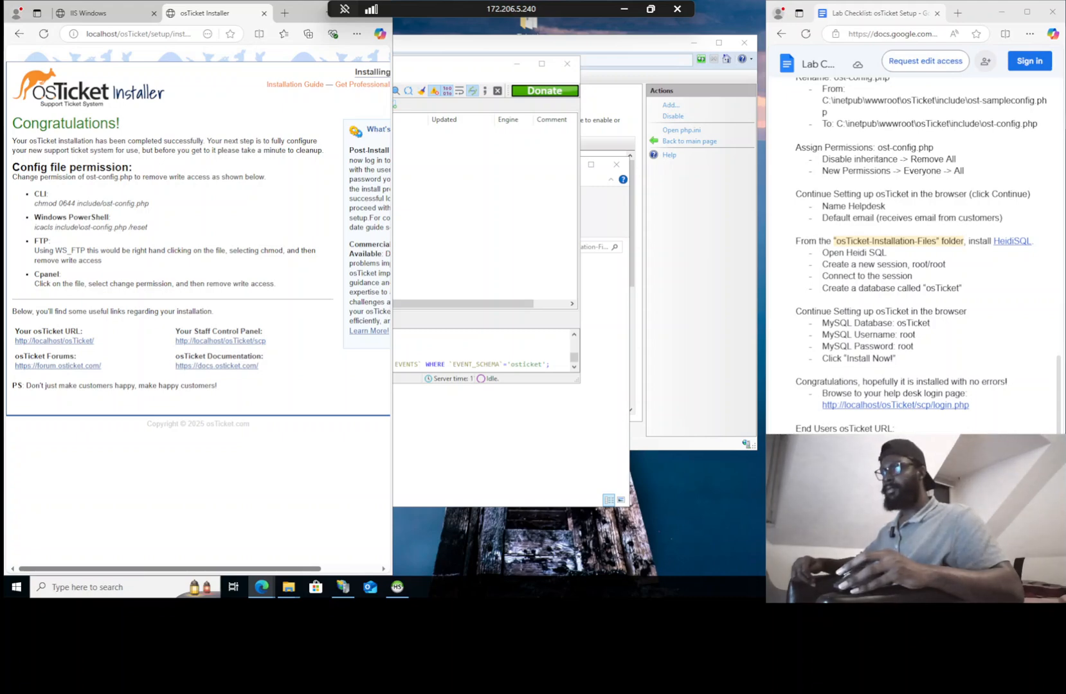
{"action": "scroll", "coordinate": [912, 257], "scroll_direction": "down", "scroll_amount": 3}
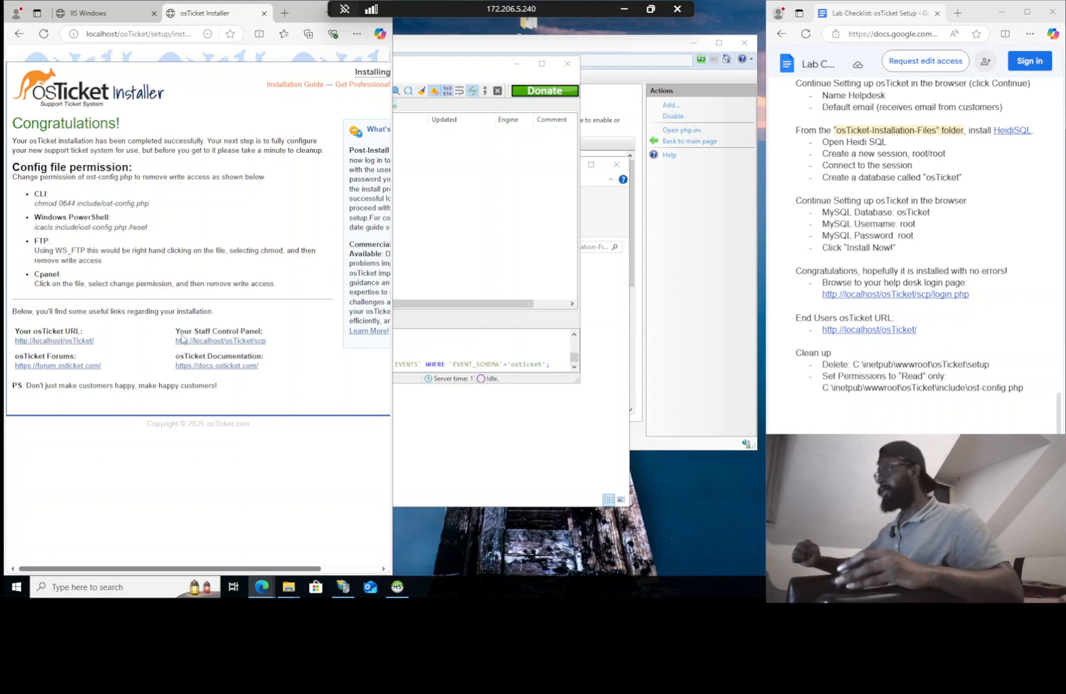
{"action": "left_click", "coordinate": [208, 345]}
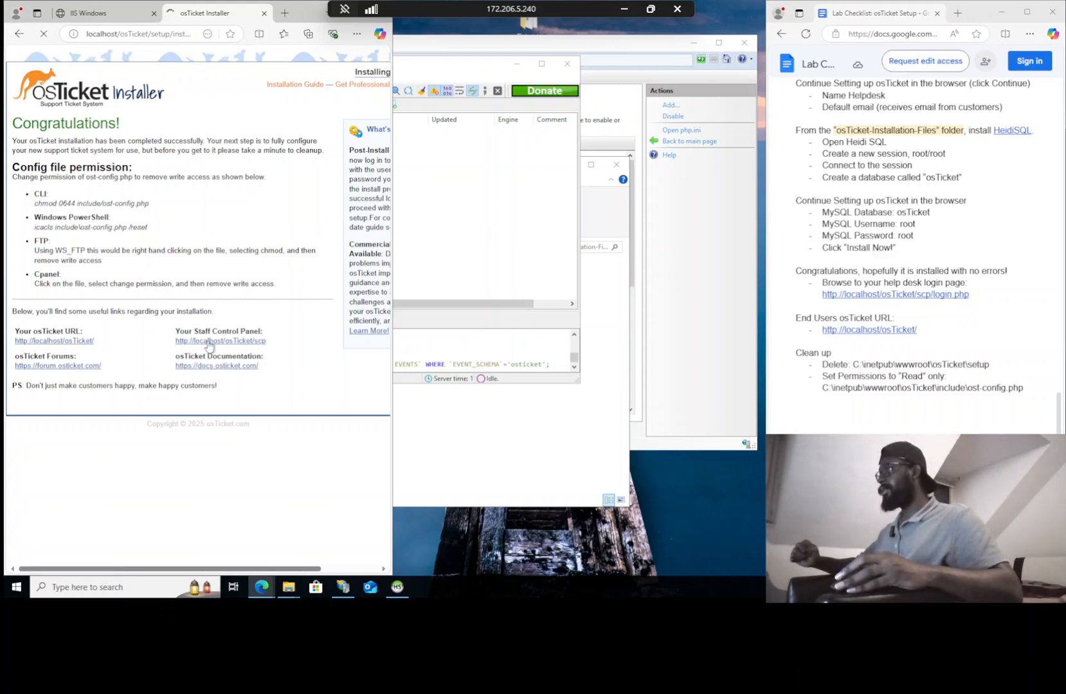
Go back to the installer page and reload it, resubmitting the form data
{"action": "right_click", "coordinate": [36, 339]}
{"action": "left_click", "coordinate": [18, 39]}
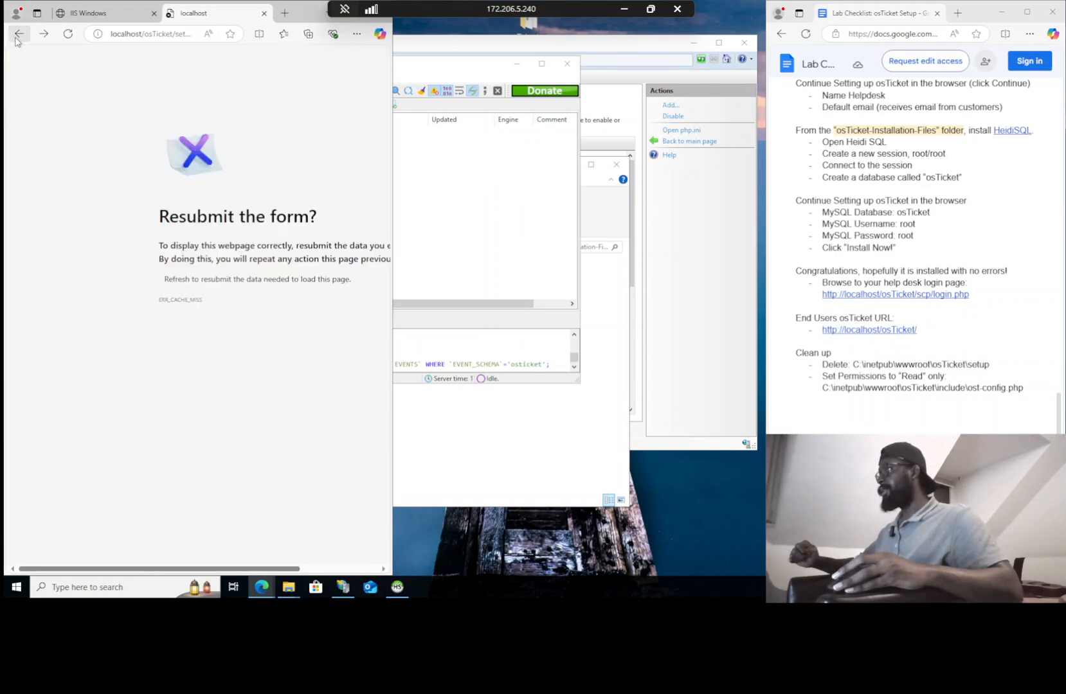
{"action": "left_click", "coordinate": [66, 36]}
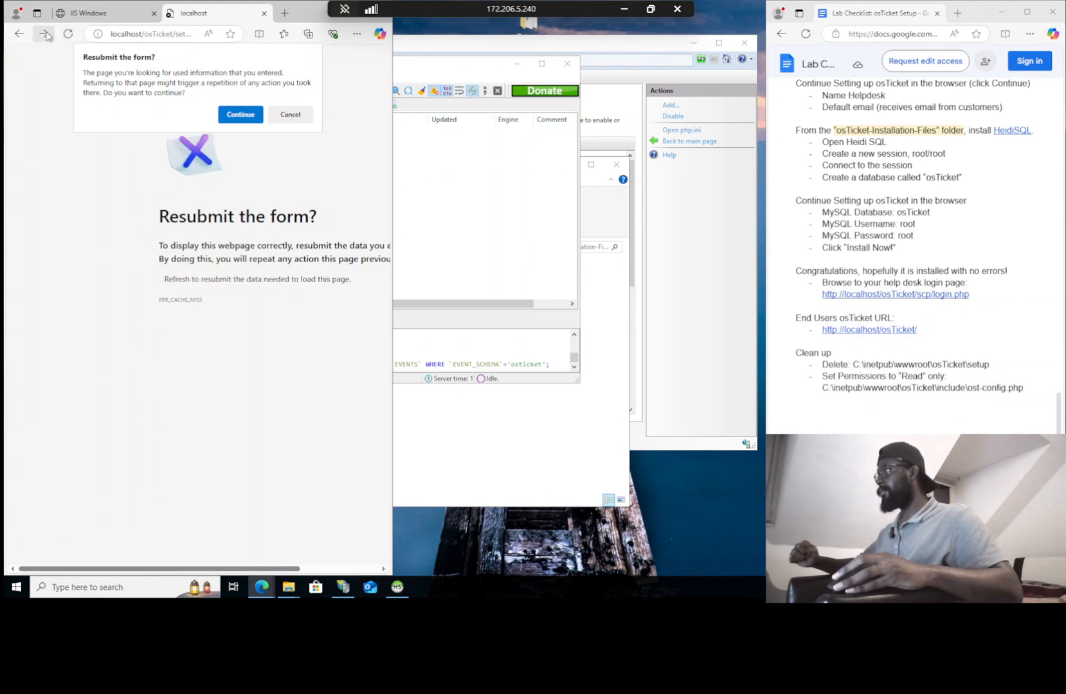
{"action": "left_click", "coordinate": [240, 115]}
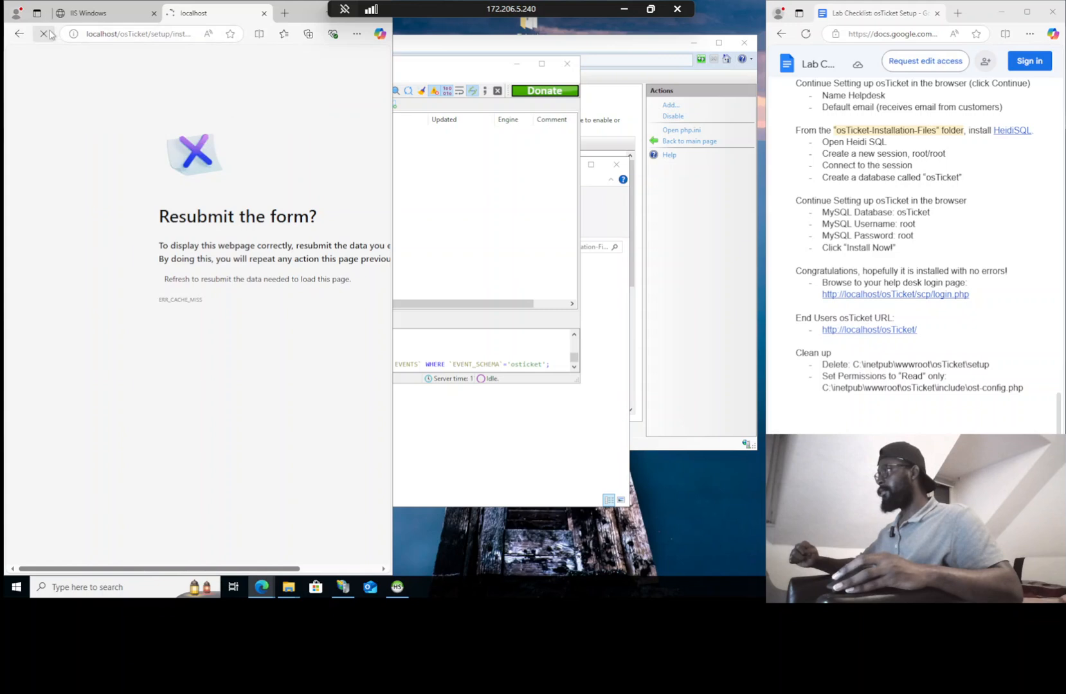
Duplicate the login tab, then reload the installer page in it, resubmitting the form
{"action": "right_click", "coordinate": [220, 12]}
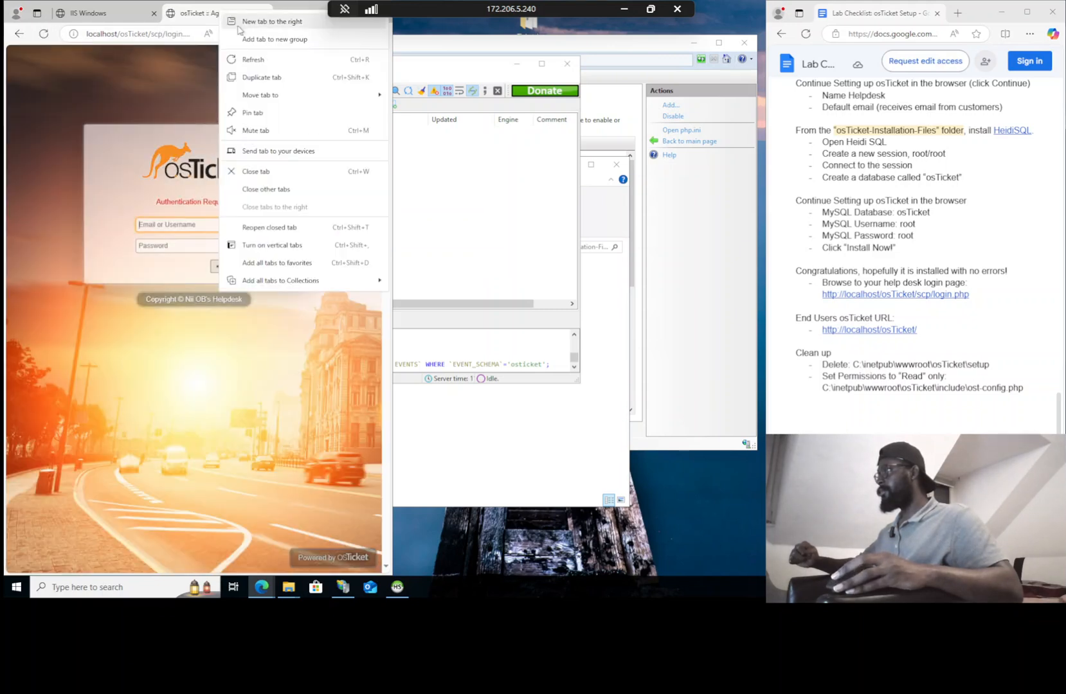
{"action": "left_click", "coordinate": [255, 77]}
{"action": "left_click", "coordinate": [164, 13]}
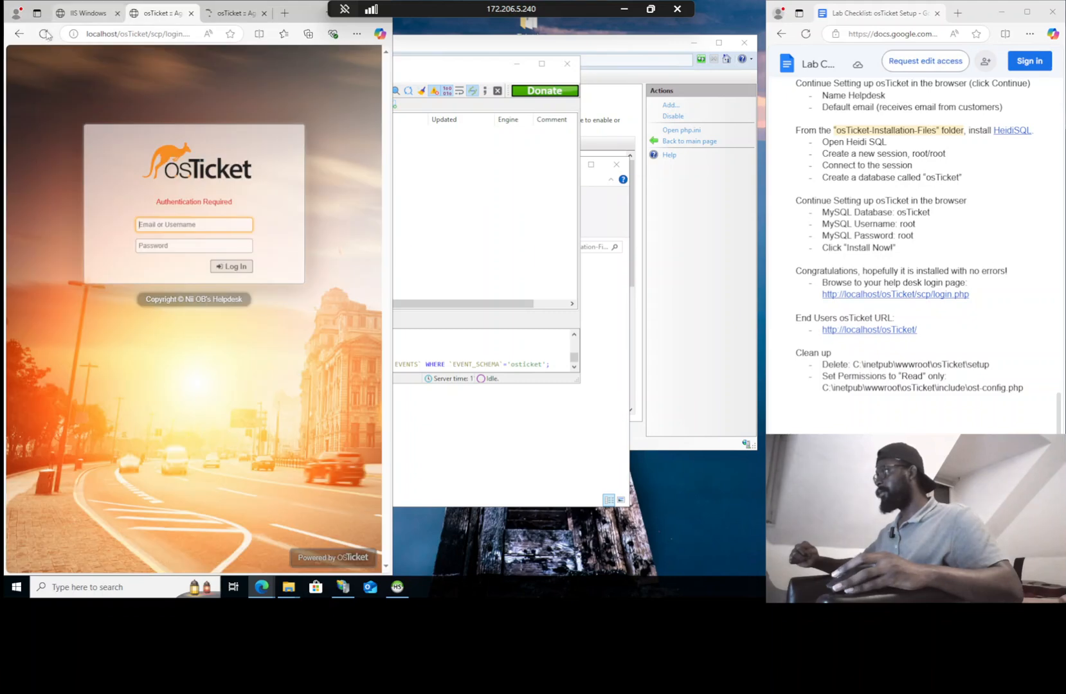
{"action": "left_click", "coordinate": [19, 34]}
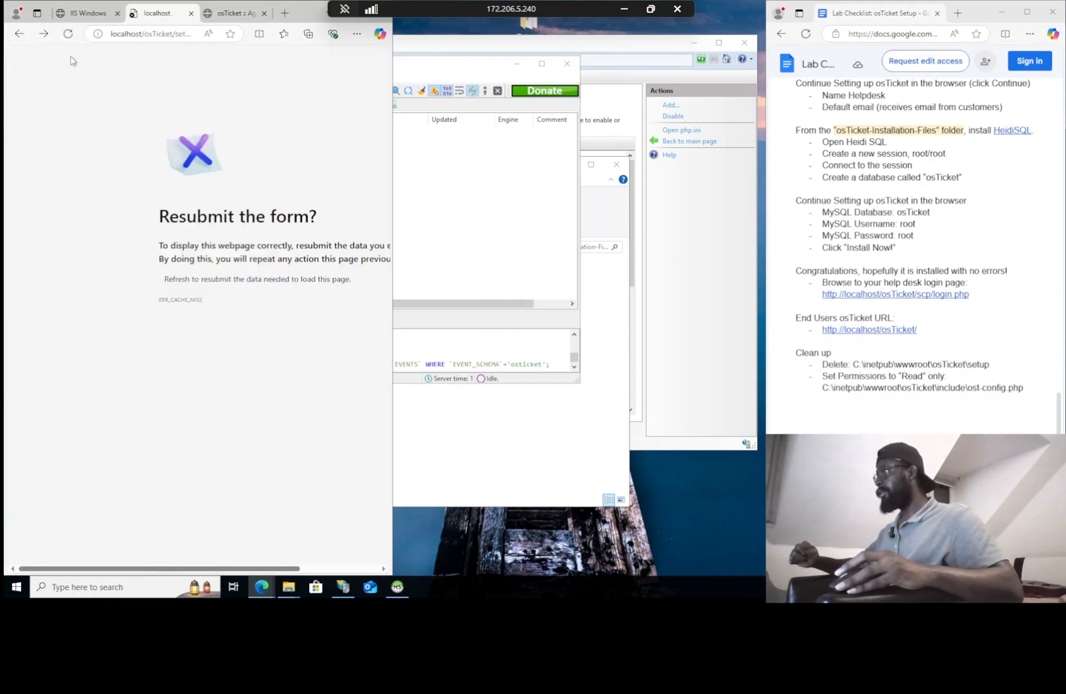
{"action": "left_click", "coordinate": [67, 34]}
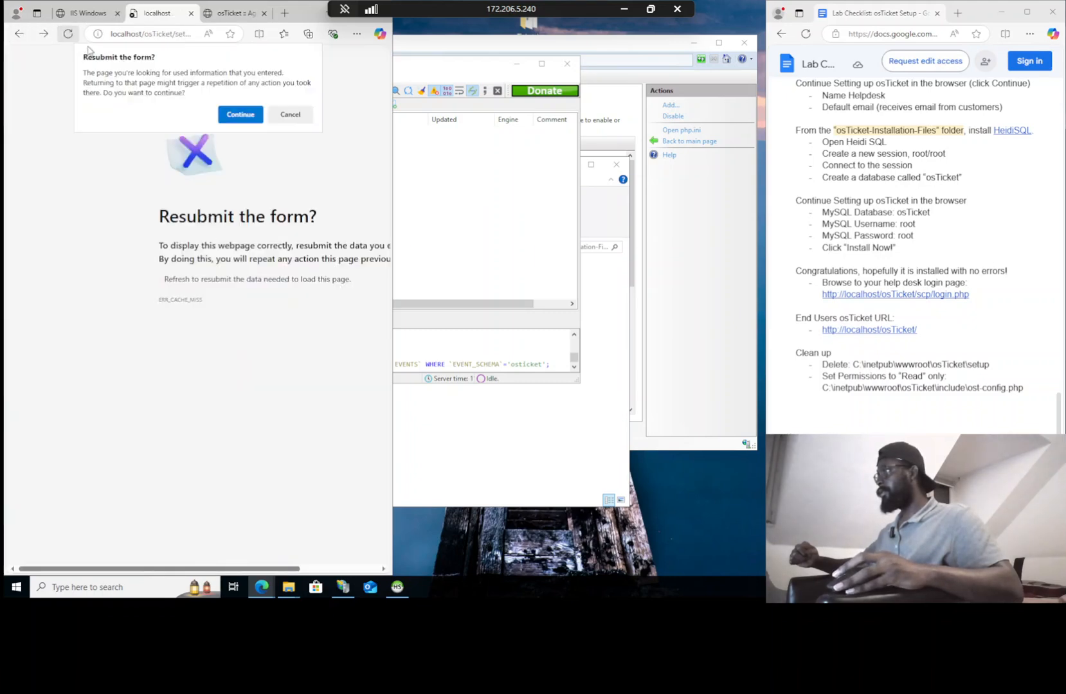
{"action": "left_click", "coordinate": [240, 115]}
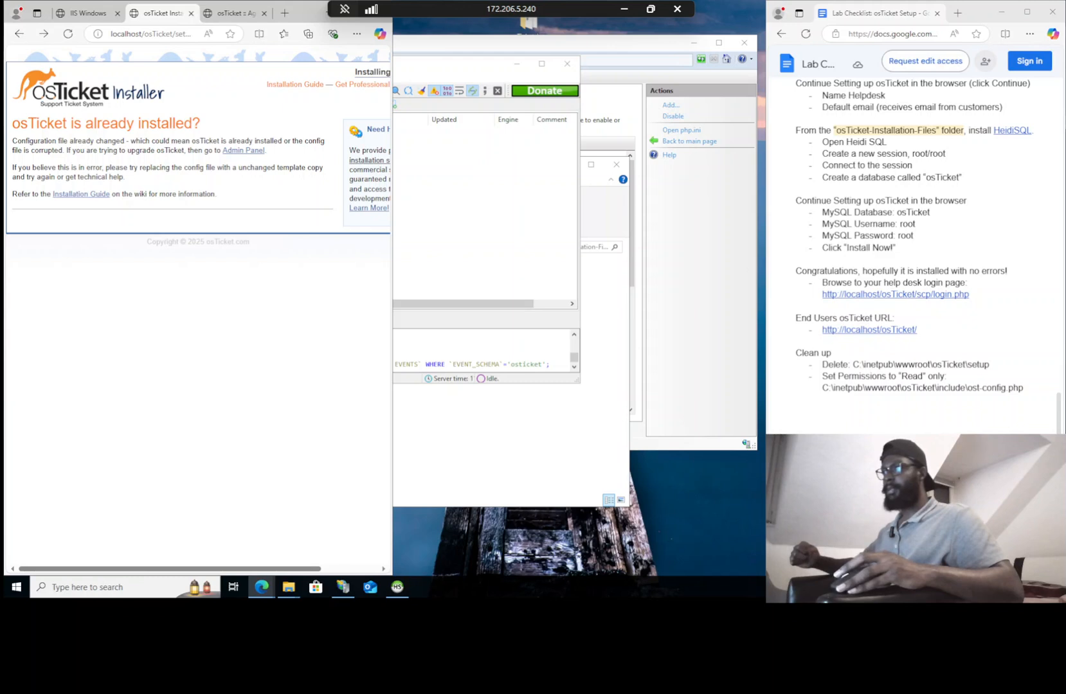
Copy the end-user osTicket URL from the checklist, then submit the admin username and password
{"action": "left_click", "coordinate": [895, 330]}
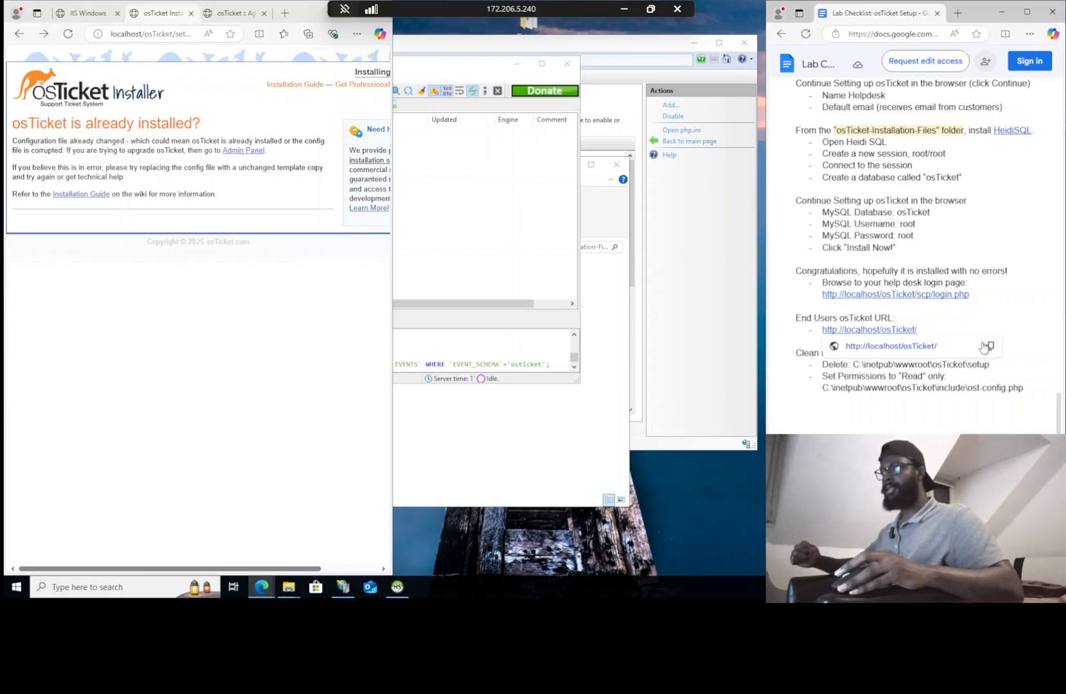
{"action": "left_click", "coordinate": [984, 347]}
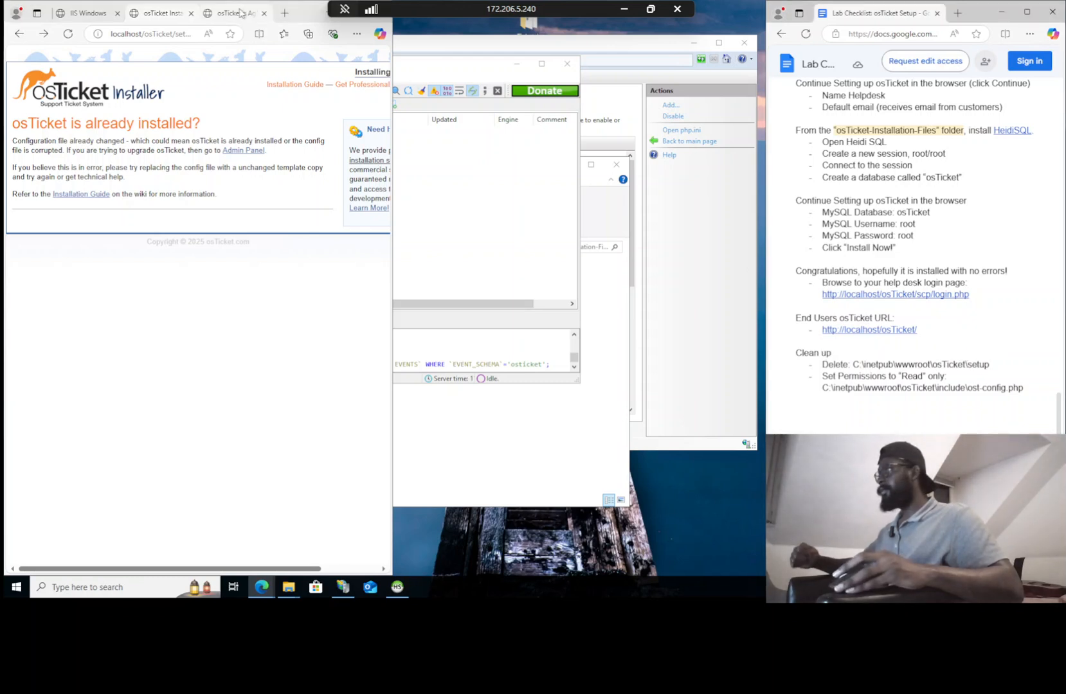
{"action": "left_click", "coordinate": [239, 13]}
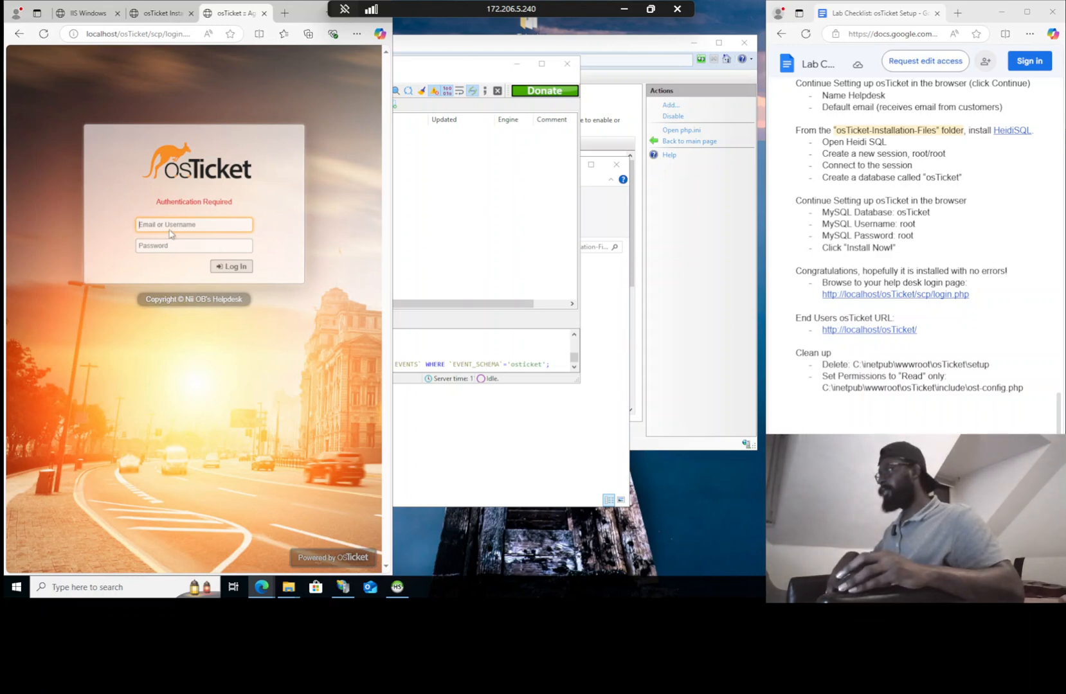
{"action": "type", "text": "admin"}
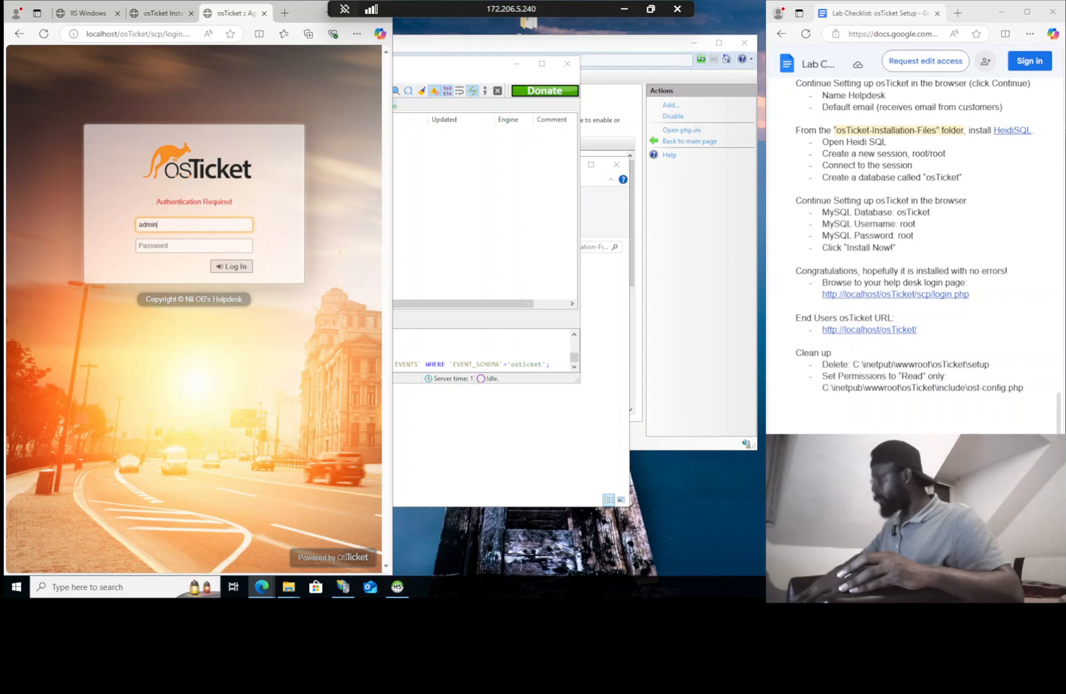
{"action": "key", "text": "Tab"}
{"action": "type", "text": "P"}
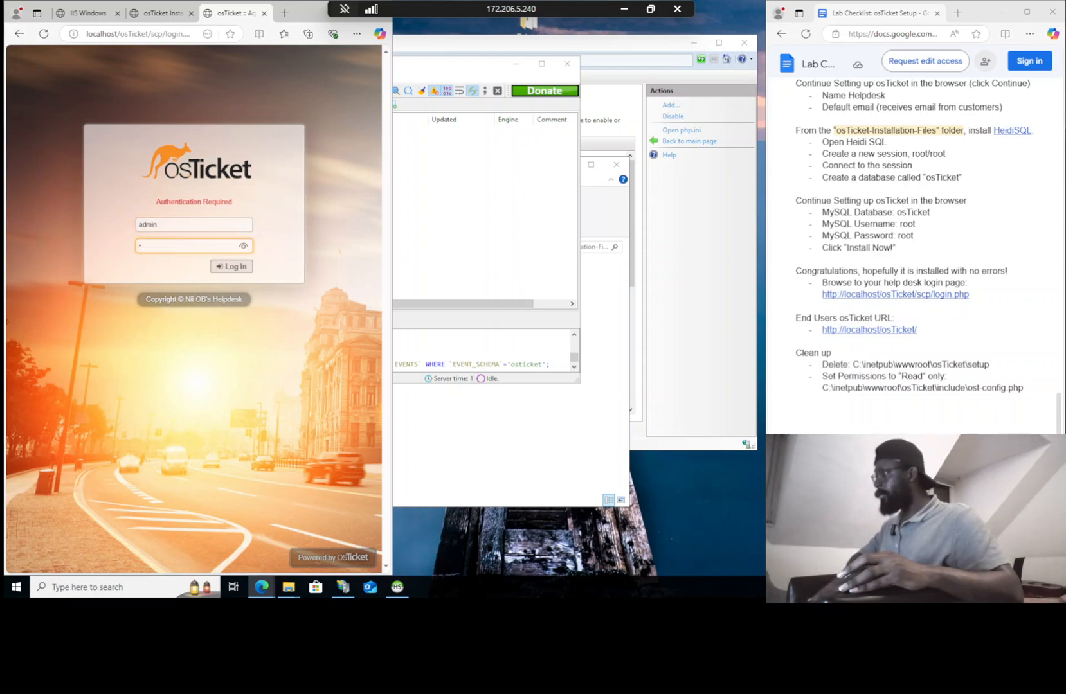
{"action": "key", "text": "BackSpace"}
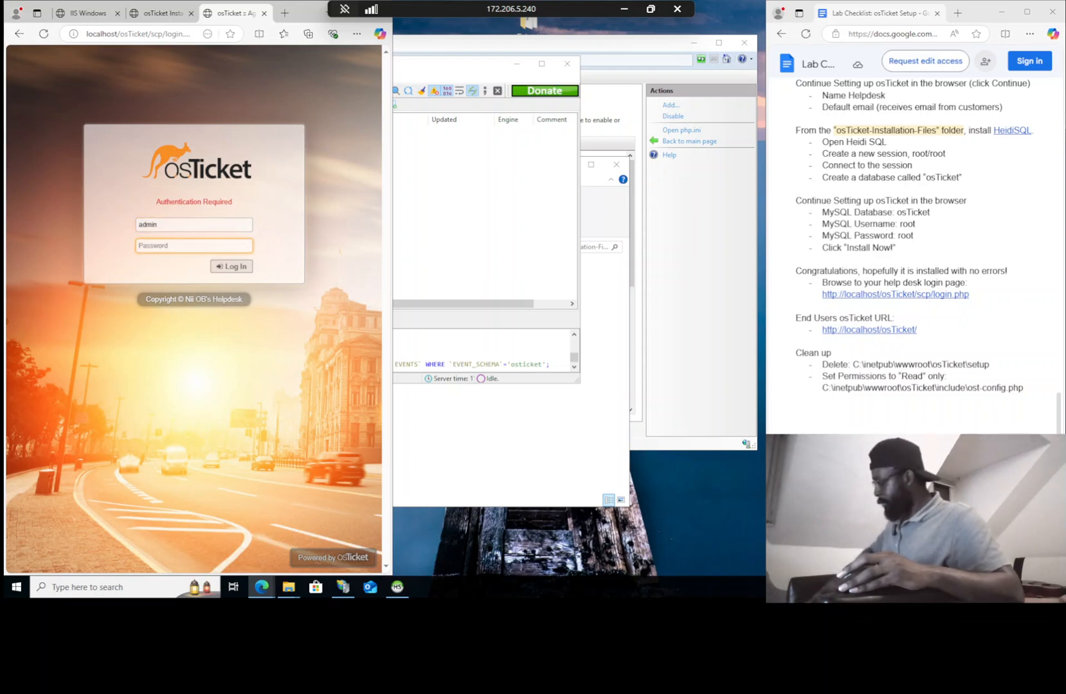
{"action": "type", "text": "Pa"}
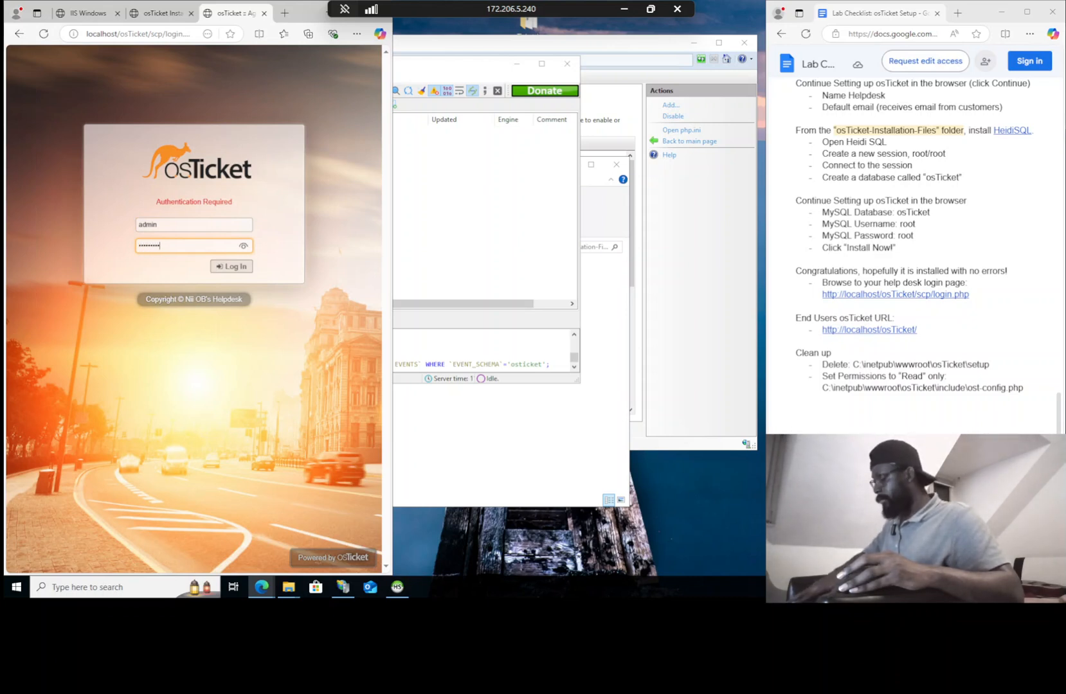
{"action": "key", "text": "Return"}
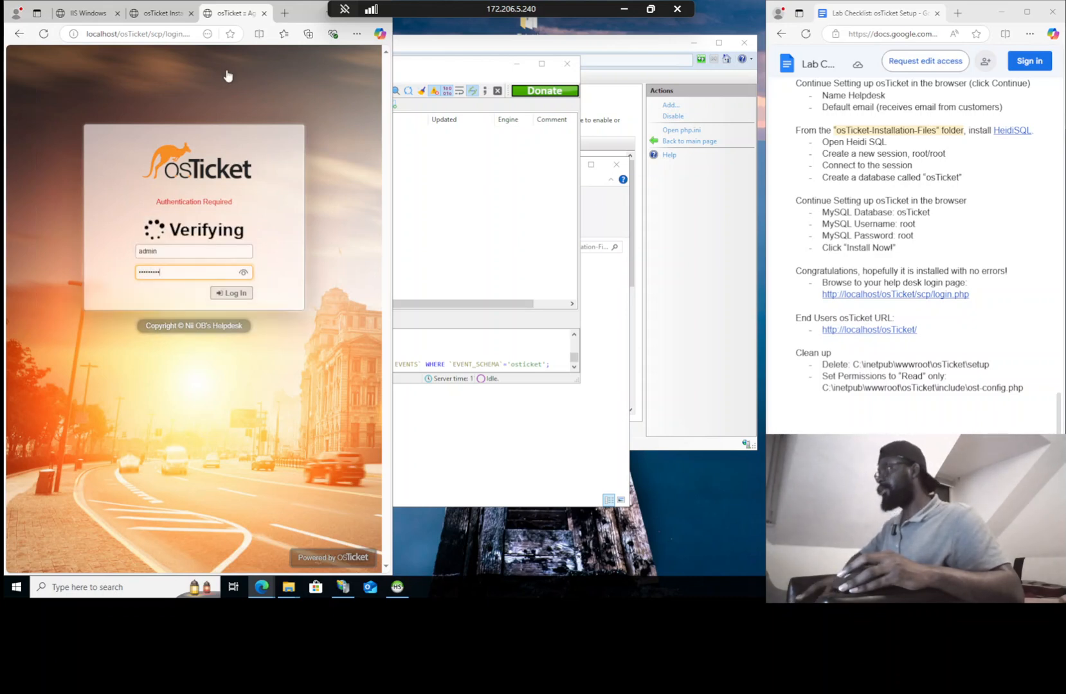
{"action": "left_click", "coordinate": [283, 13]}
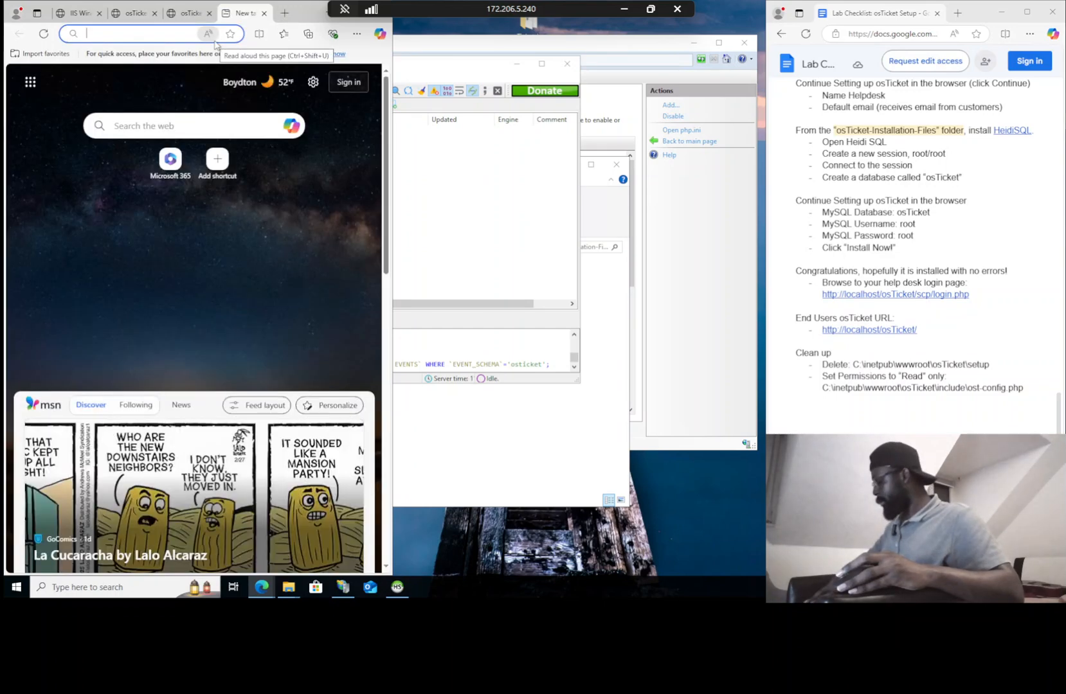
{"action": "key", "text": "ctrl+v"}
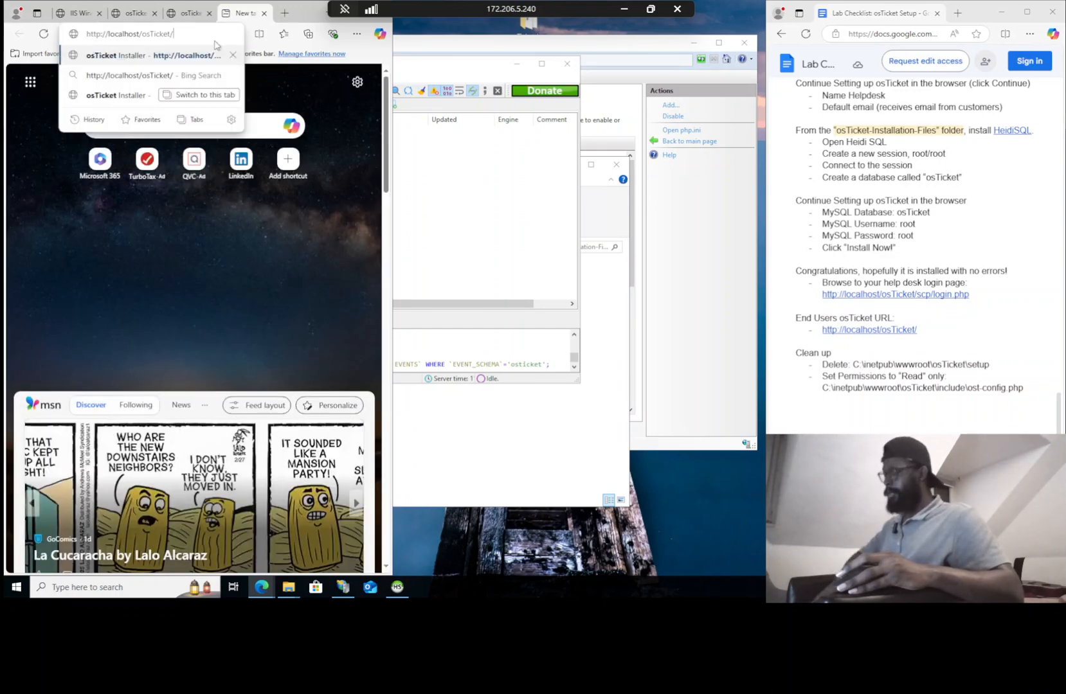
{"action": "key", "text": "Return"}
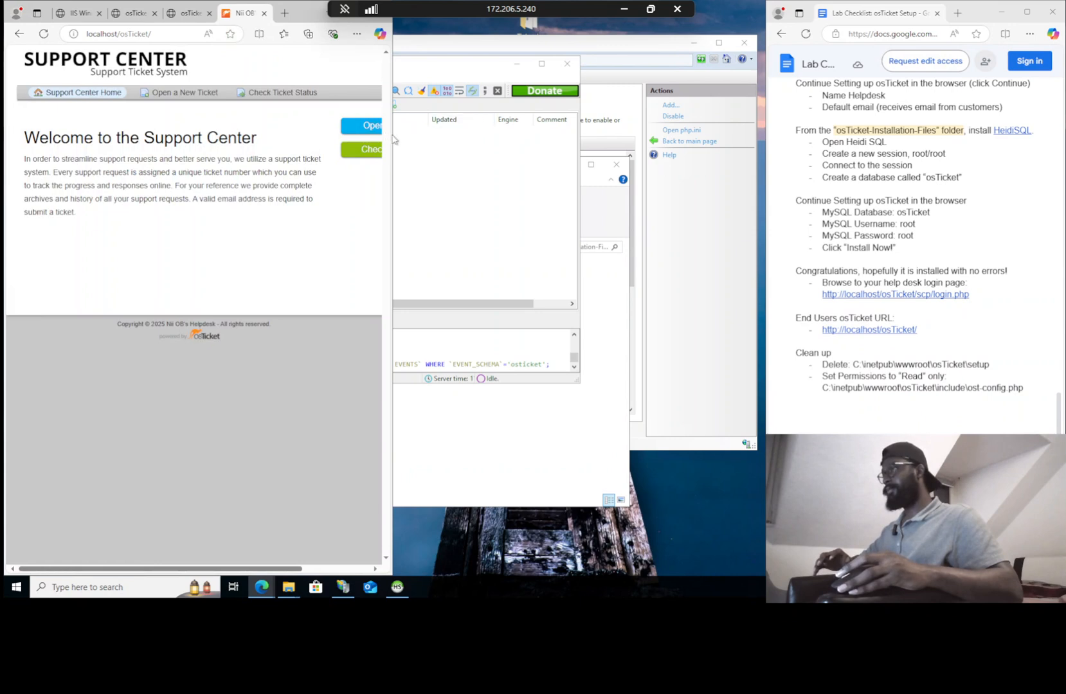
{"action": "left_click_drag", "start_coordinate": [393, 138], "coordinate": [581, 128]}
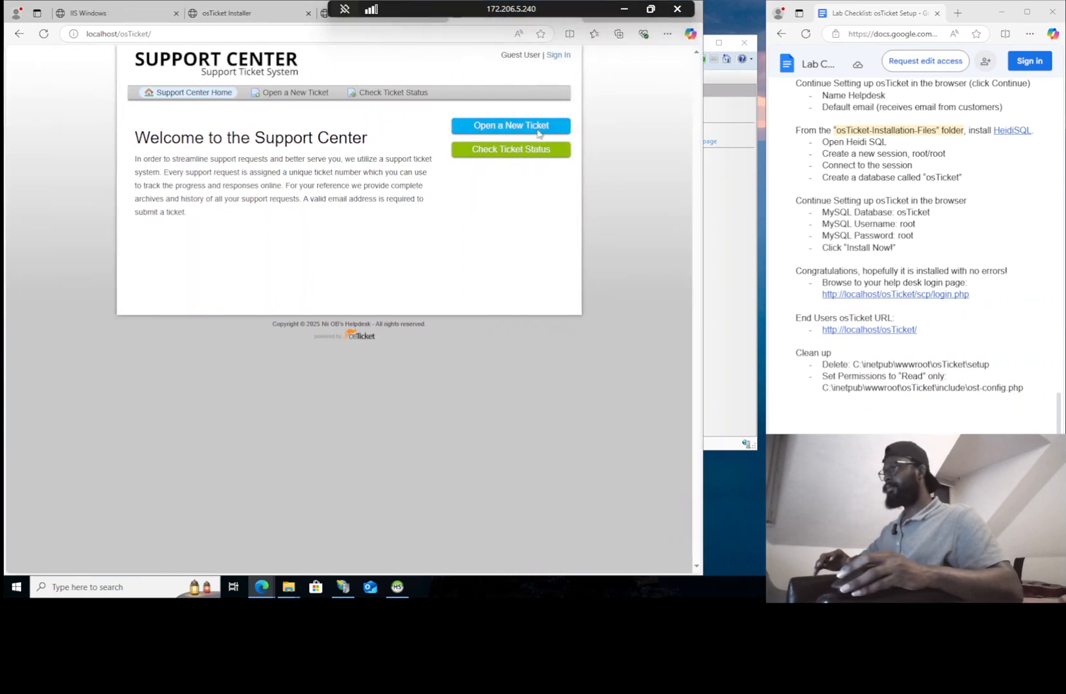
Check the installer tab, then return to the staff login tab
{"action": "left_click", "coordinate": [281, 23]}
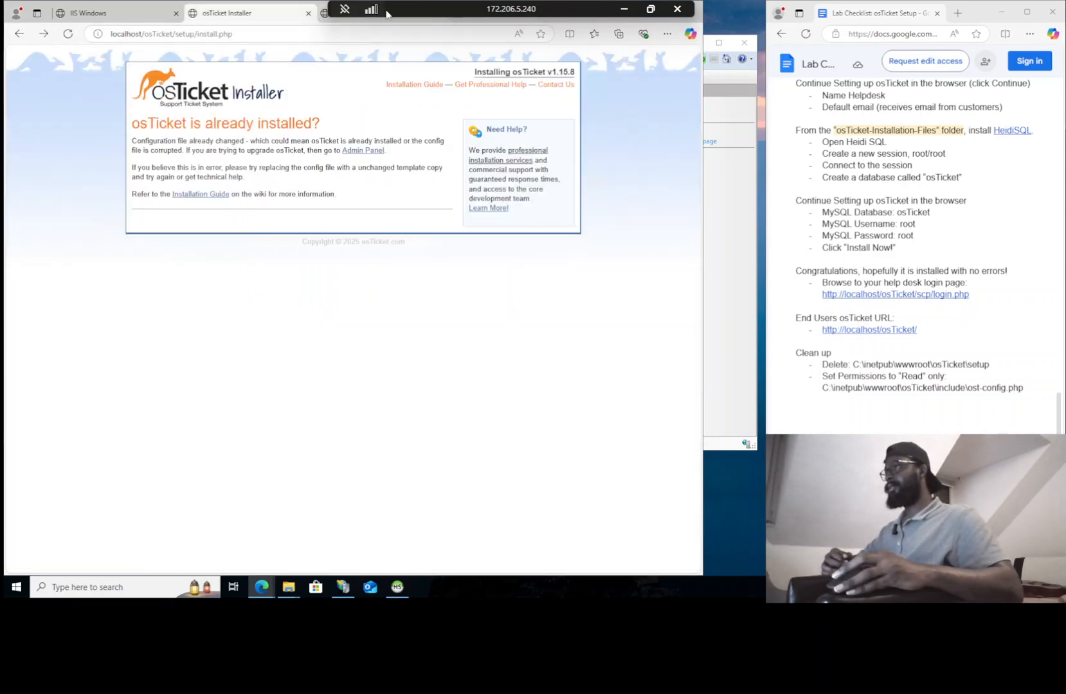
{"action": "left_click_drag", "start_coordinate": [503, 15], "coordinate": [605, 16]}
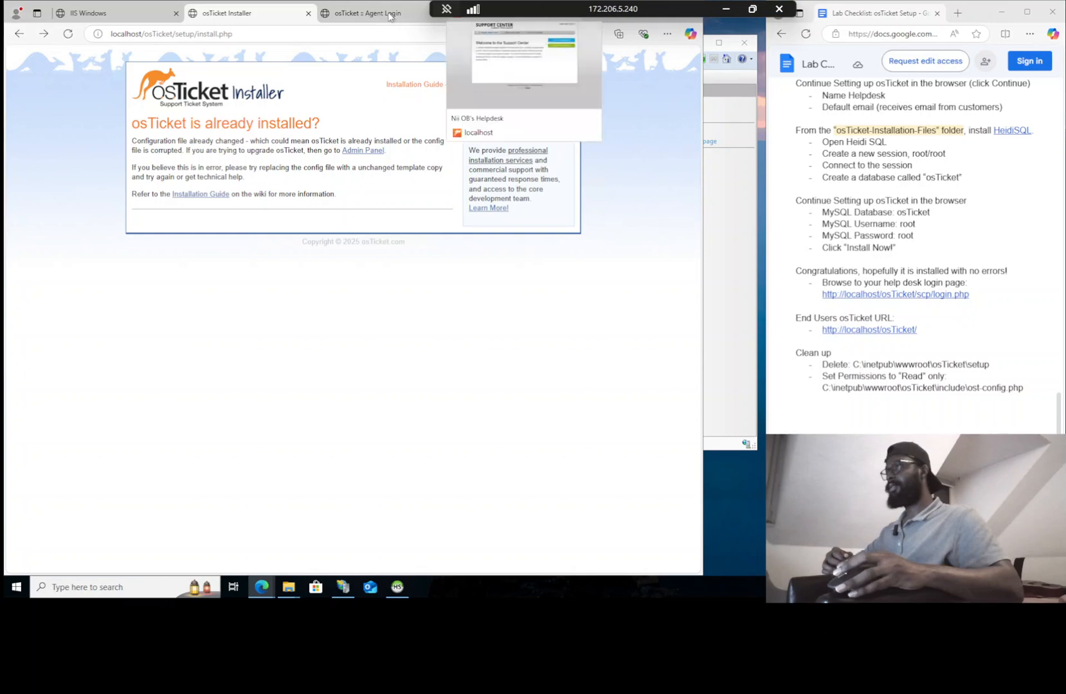
{"action": "left_click", "coordinate": [363, 13]}
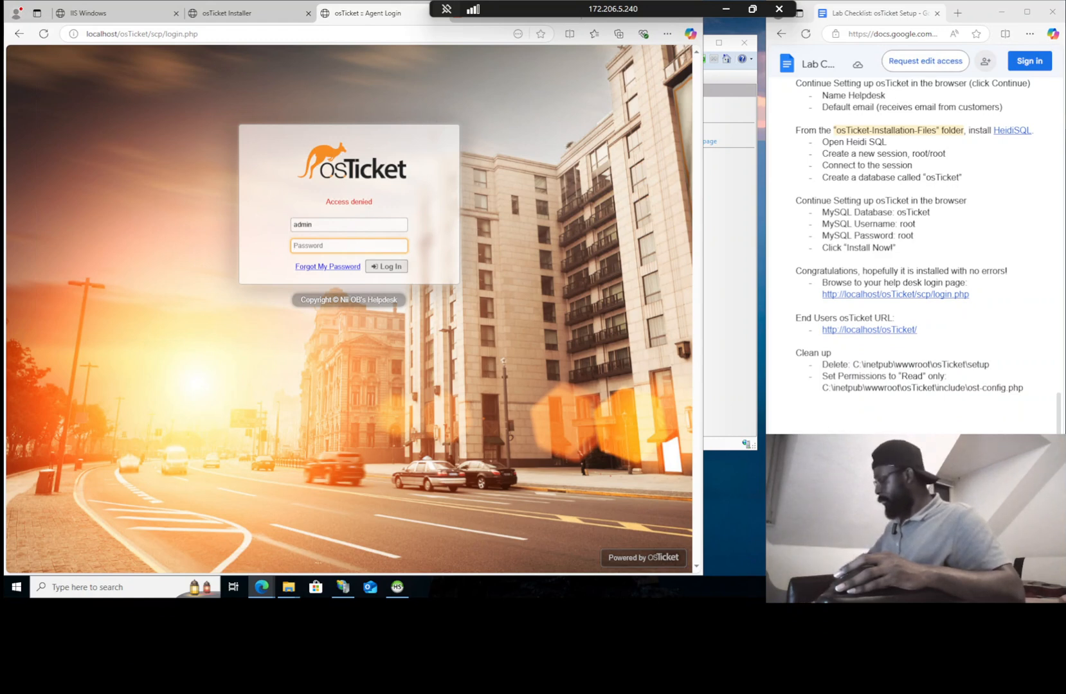
Turn on clipboard history, replace the password field contents with the admin password, and submit
{"action": "key", "text": "ctrl+v"}
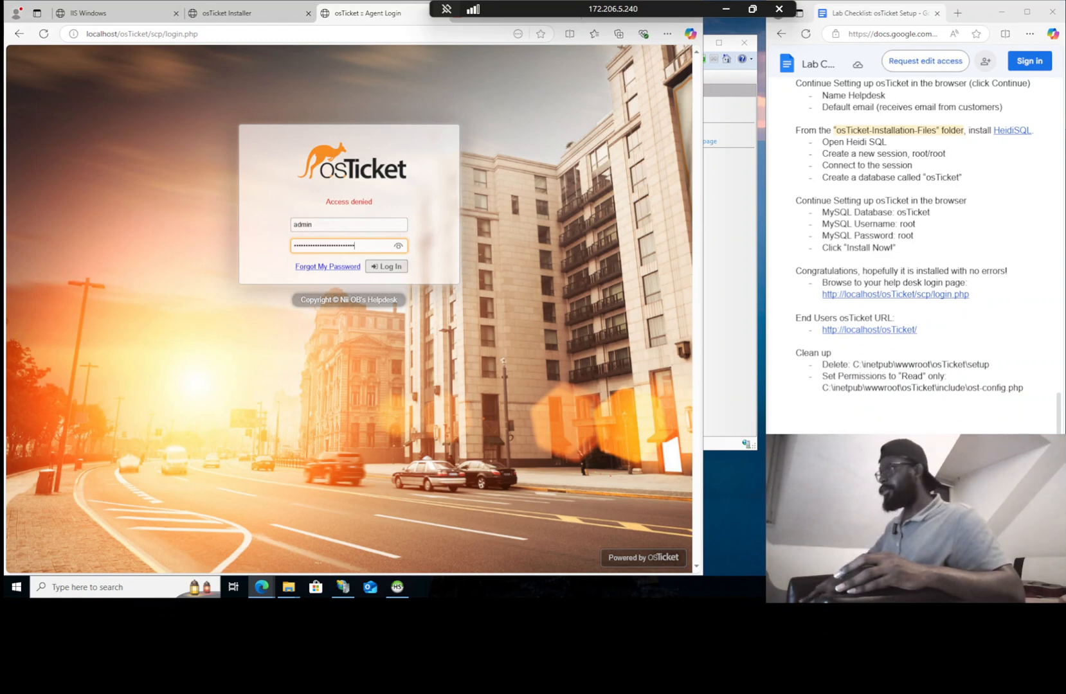
{"action": "left_click", "coordinate": [399, 246]}
{"action": "key", "text": "ctrl+a"}
{"action": "key", "text": "ctrl+v"}
{"action": "key", "text": "ctrl+a"}
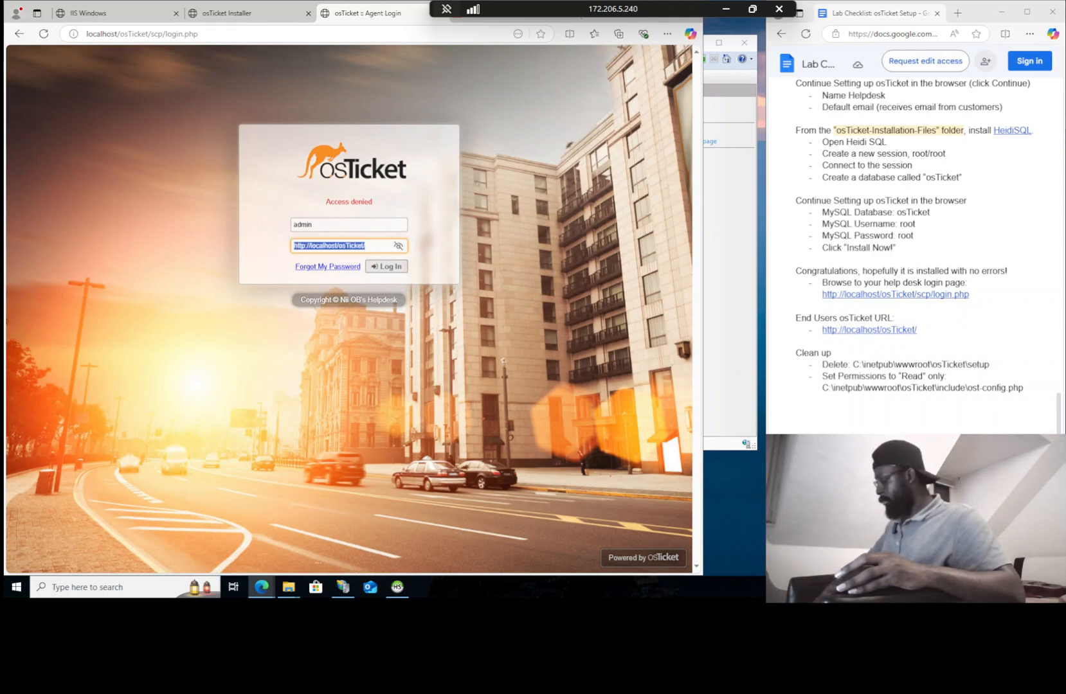
{"action": "key", "text": "super+v"}
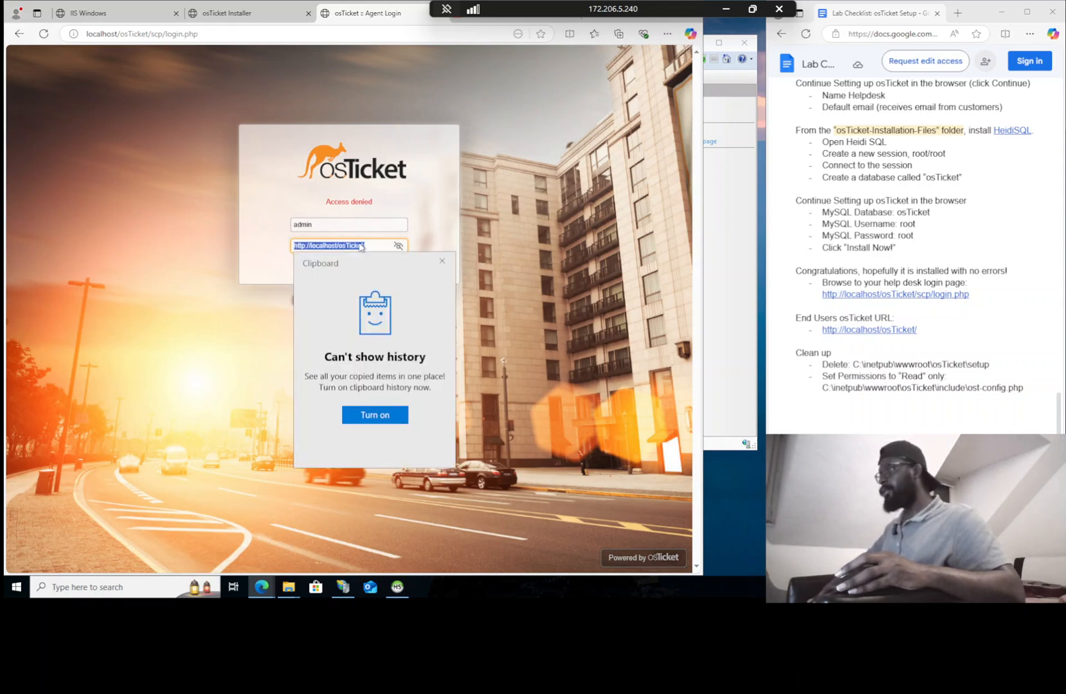
{"action": "left_click", "coordinate": [395, 413]}
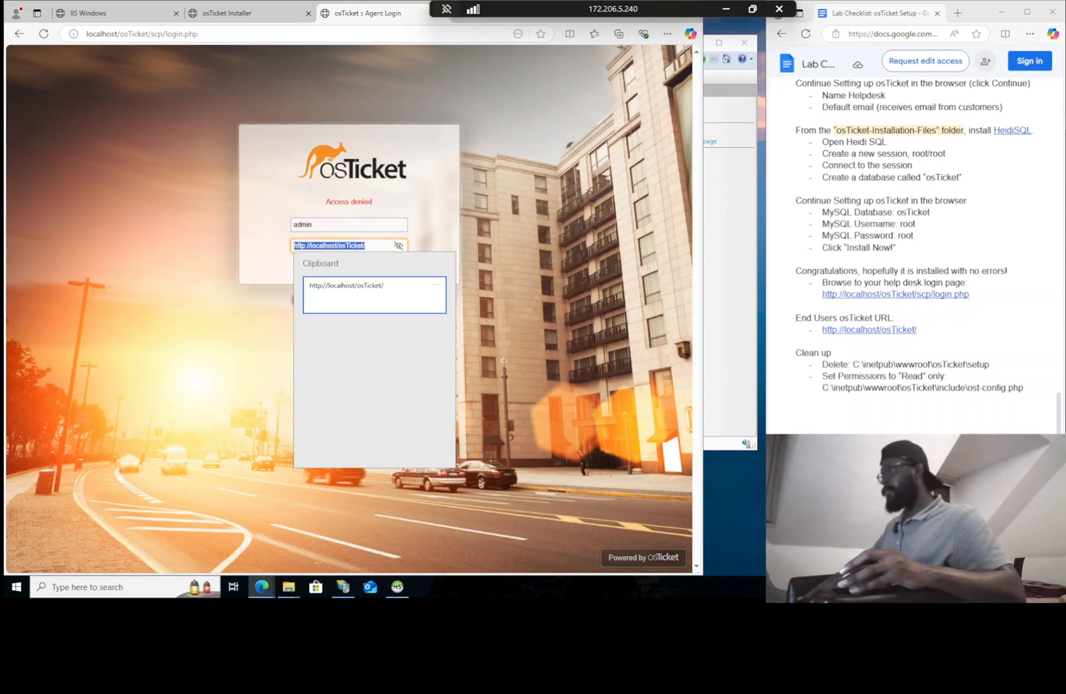
{"action": "key", "text": "Return"}
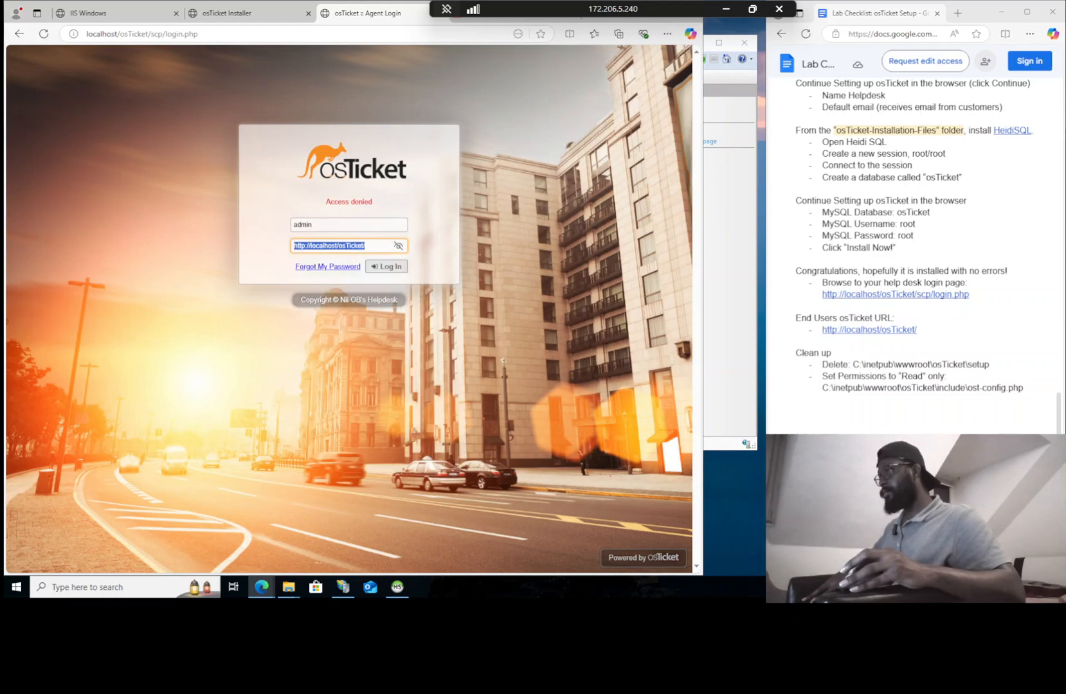
{"action": "key", "text": "ctrl+a"}
{"action": "type", "text": "Password1"}
{"action": "left_click", "coordinate": [385, 267]}
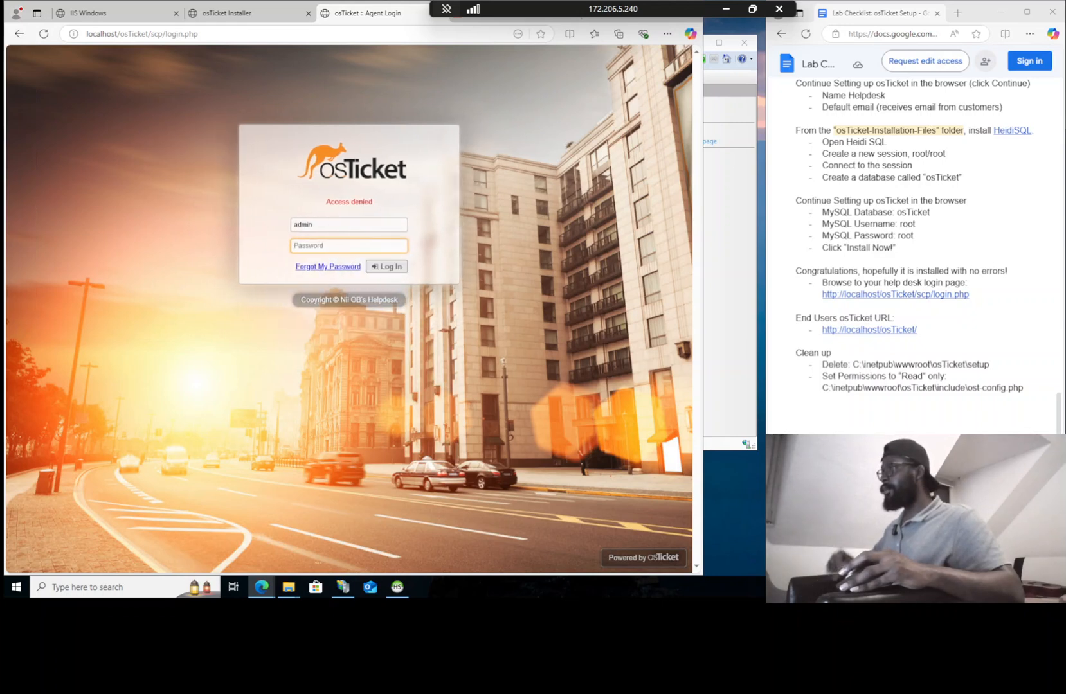
Complete the admin username, re-enter the admin password, and sign in to the staff panel
{"action": "type", "text": "P"}
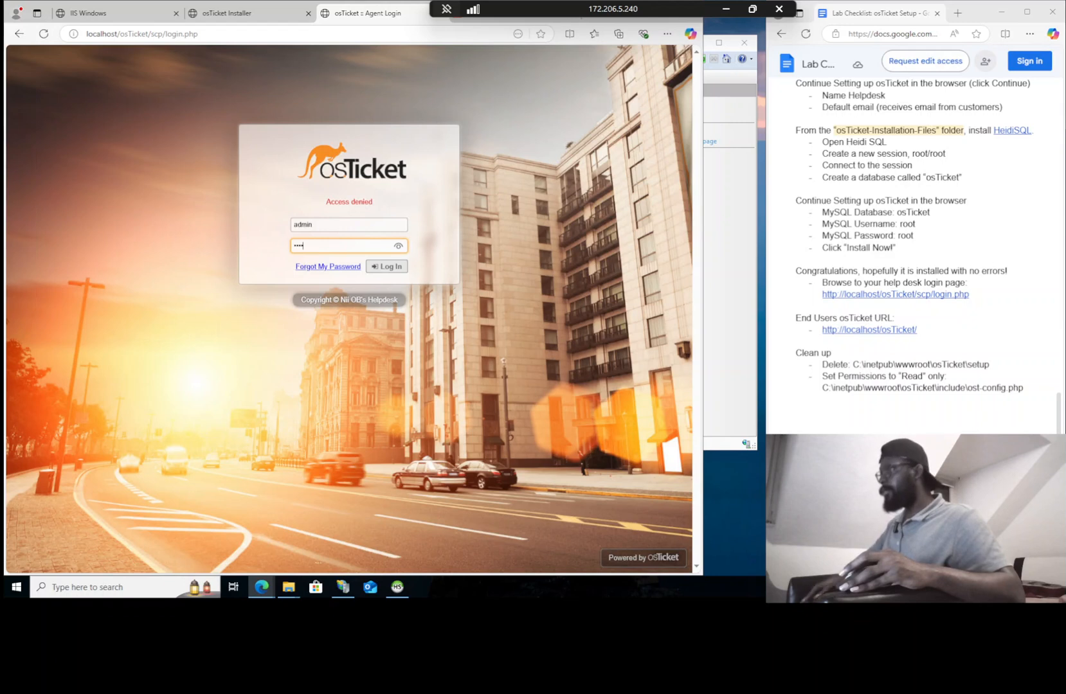
{"action": "left_click", "coordinate": [321, 225]}
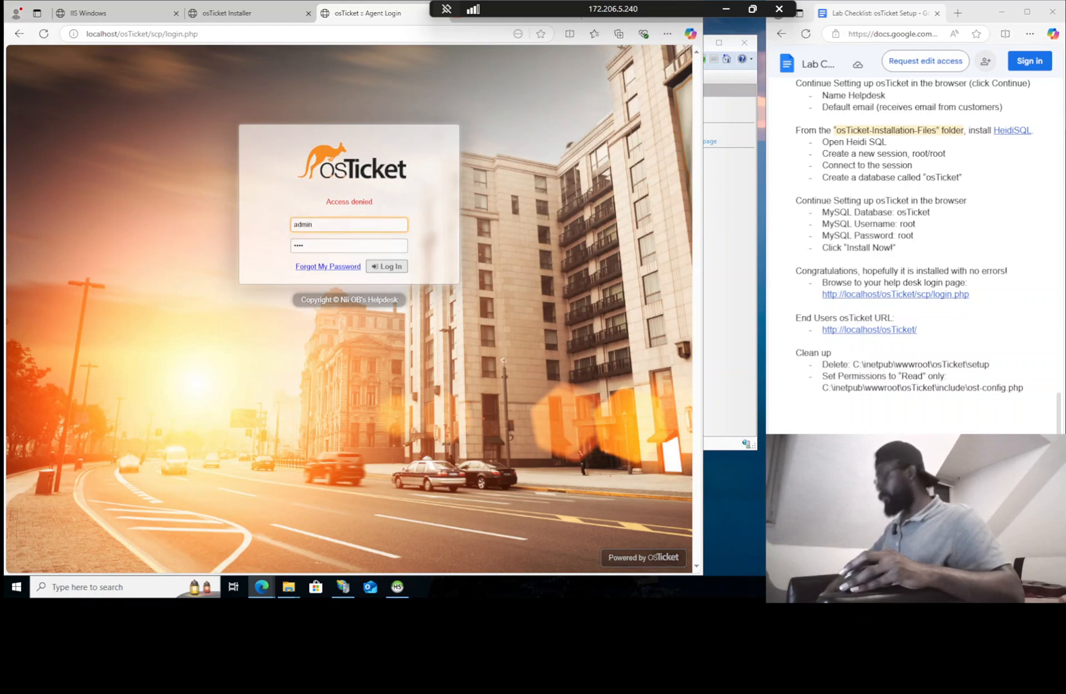
{"action": "type", "text": "user"}
{"action": "key", "text": "Tab"}
{"action": "type", "text": "Password1"}
{"action": "key", "text": "Return"}
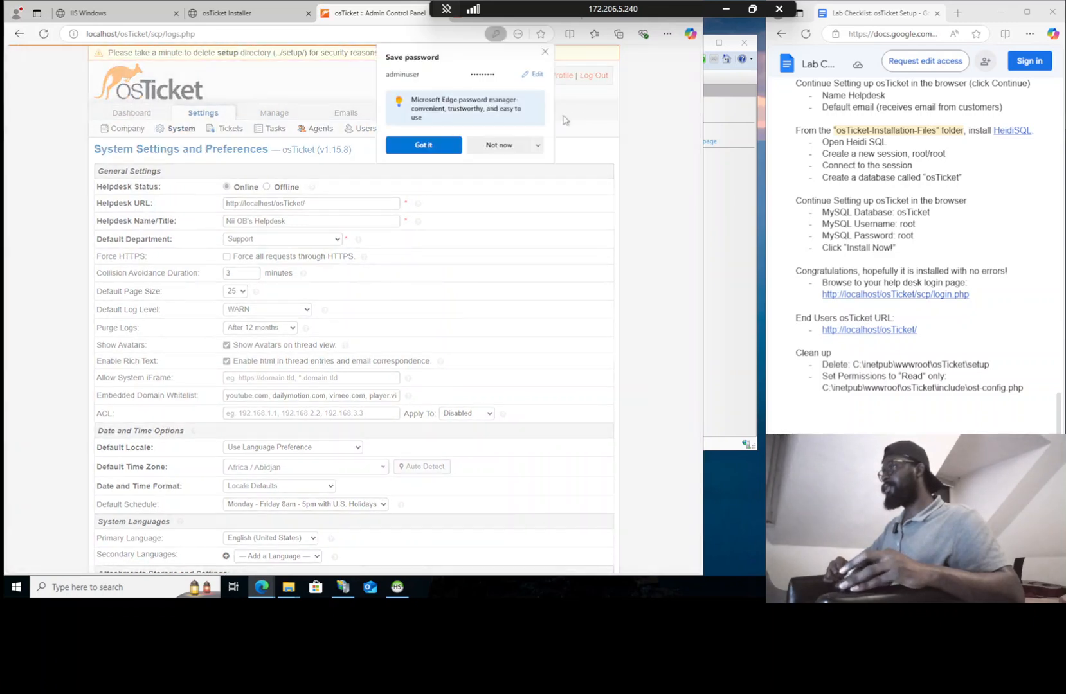
Dismiss the save-password prompt and show C:\inetpub\wwwroot\osTicket in File Explorer
{"action": "left_click", "coordinate": [433, 148]}
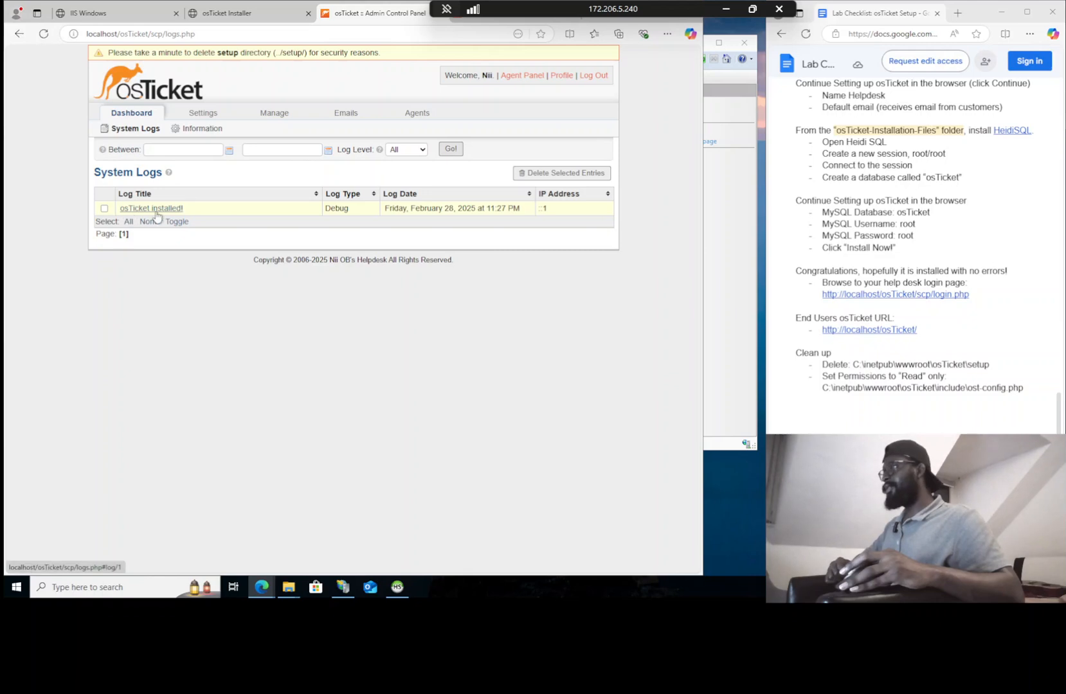
{"action": "mouse_move", "coordinate": [157, 211]}
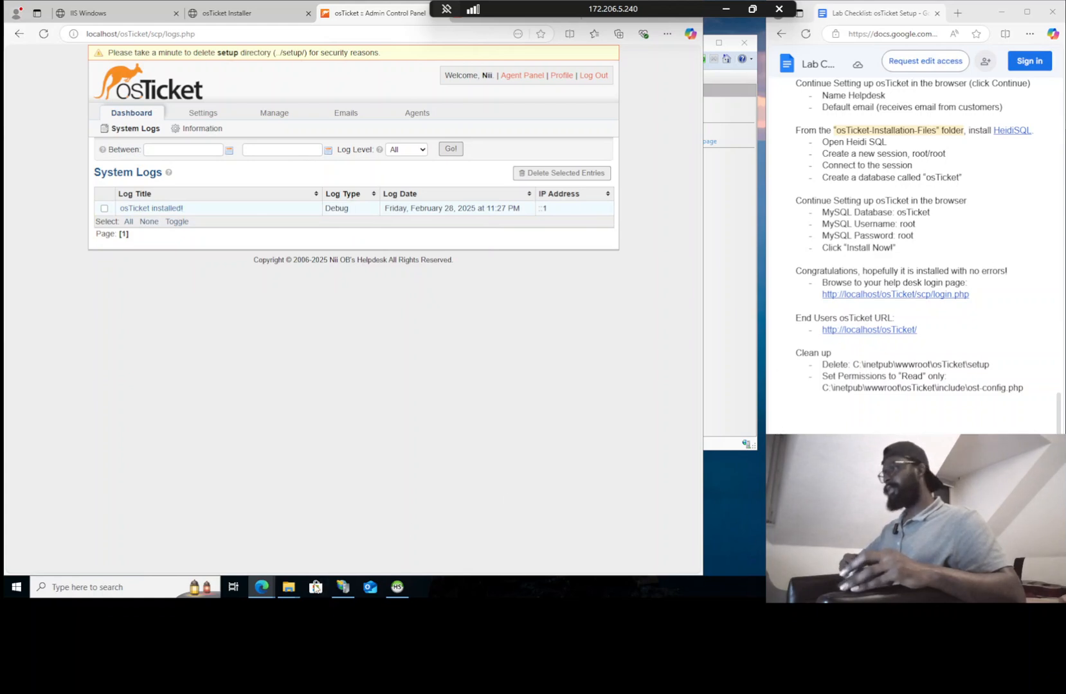
{"action": "mouse_move", "coordinate": [294, 588]}
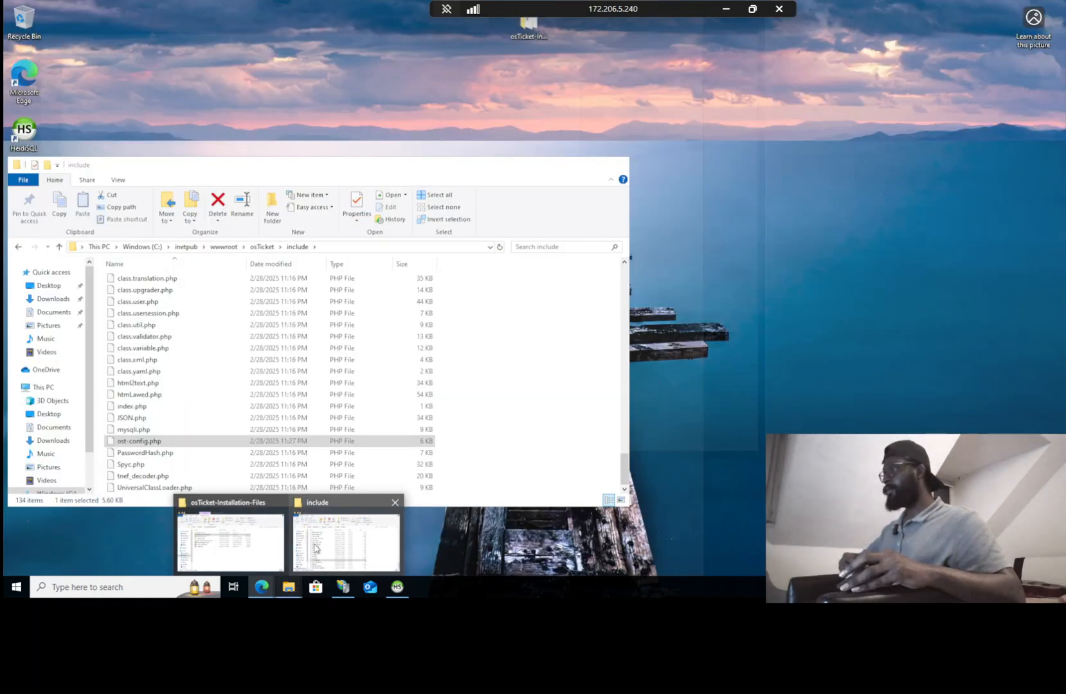
{"action": "left_click", "coordinate": [315, 549]}
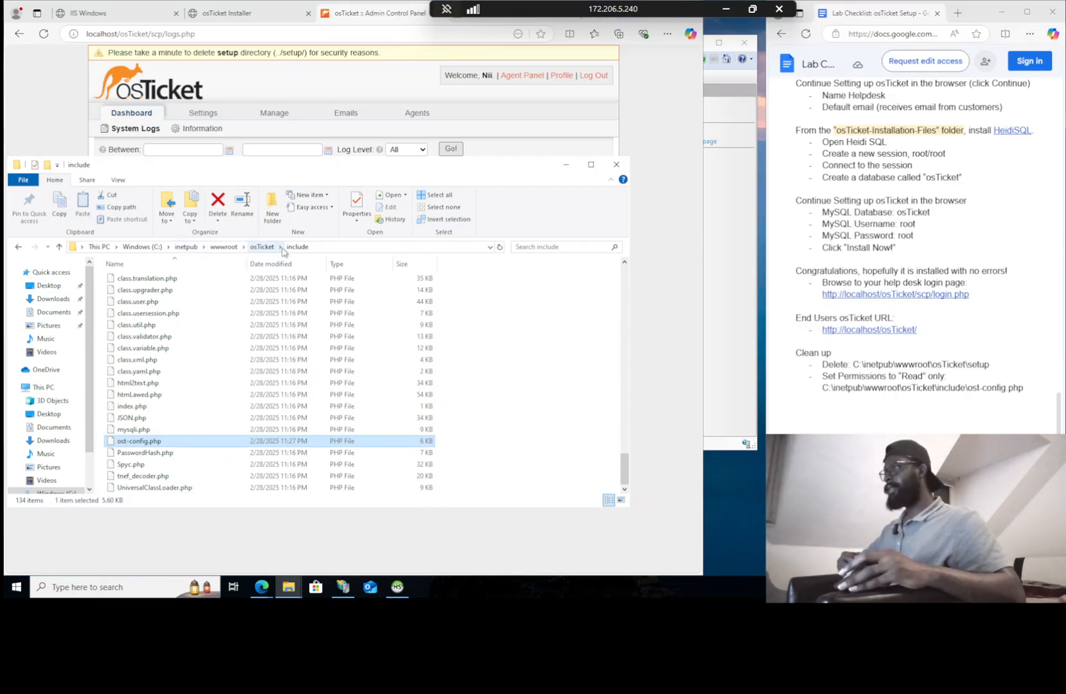
{"action": "left_click", "coordinate": [262, 247]}
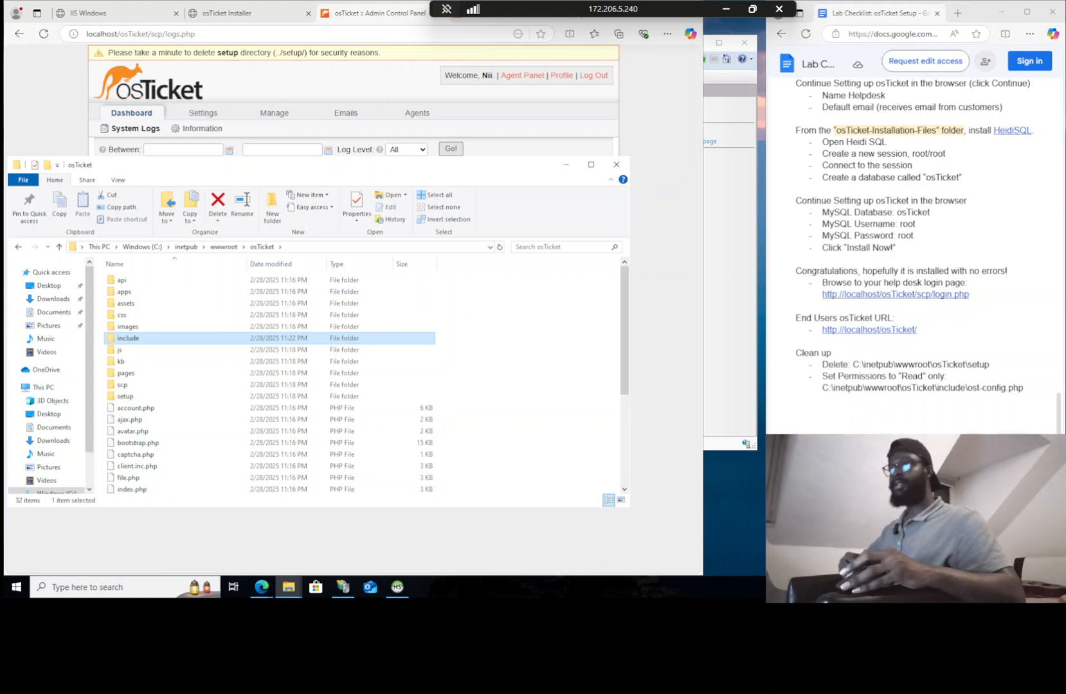
Delete the setup folder from C:\inetpub\wwwroot\osTicket
{"action": "left_click", "coordinate": [126, 397]}
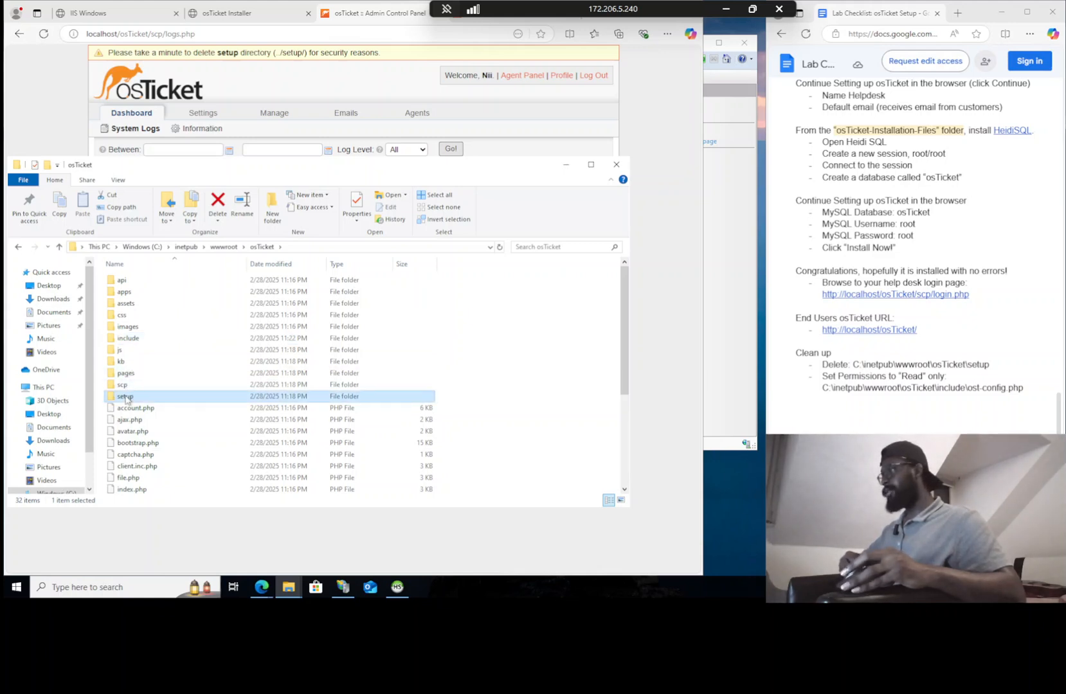
{"action": "right_click", "coordinate": [125, 397]}
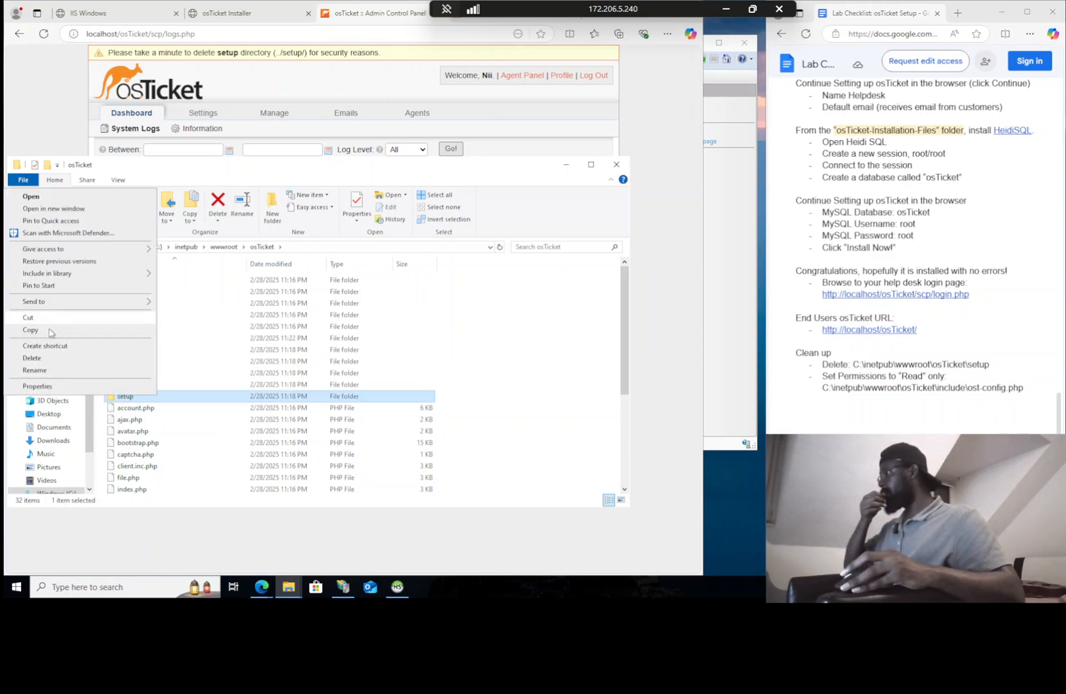
{"action": "left_click", "coordinate": [32, 358]}
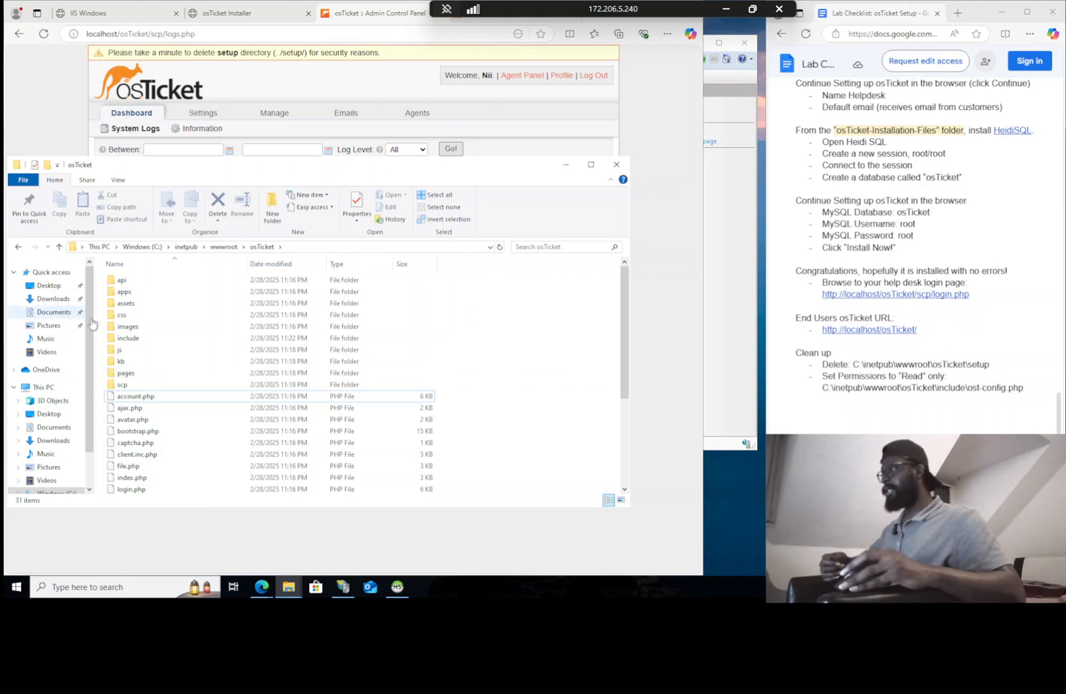
Open the include folder and scroll down to find ost-config.php
{"action": "double_click", "coordinate": [128, 338]}
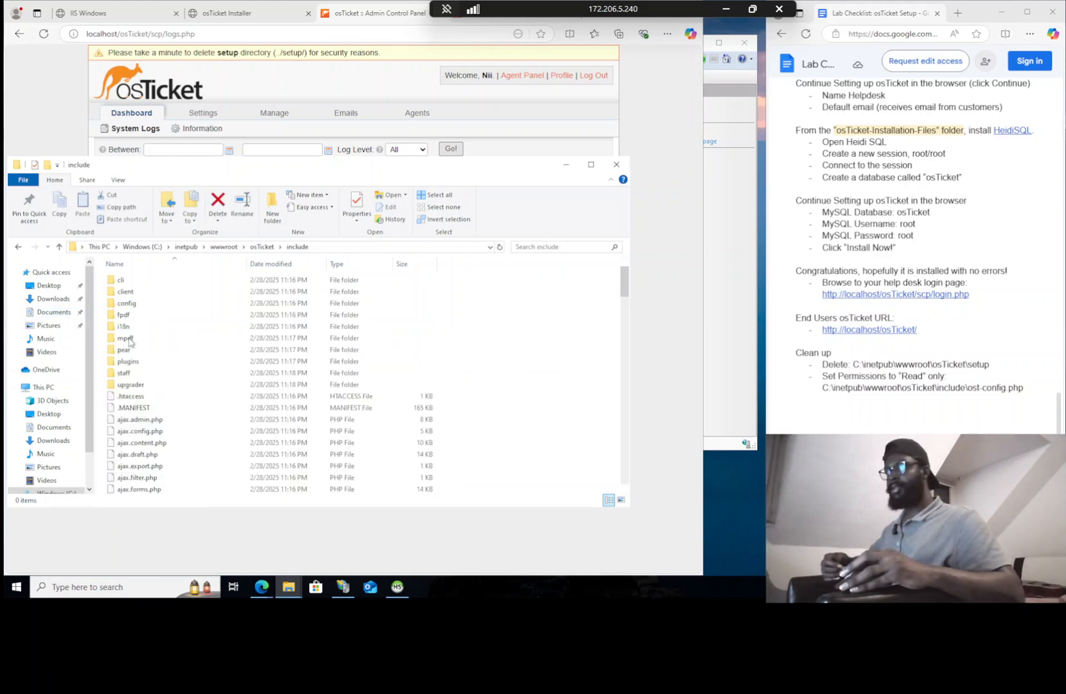
{"action": "scroll", "coordinate": [149, 351], "scroll_direction": "down", "scroll_amount": 5}
{"action": "scroll", "coordinate": [149, 350], "scroll_direction": "down", "scroll_amount": 20}
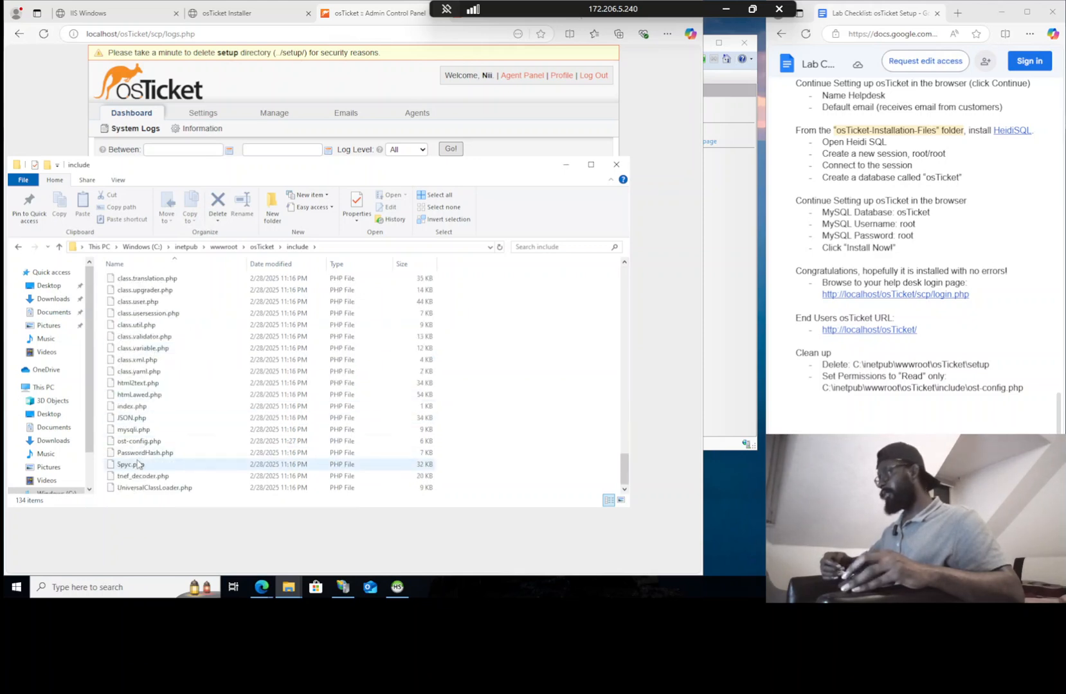
Mark ost-config.php as Read-only in its Properties, apply it, and close the include window
{"action": "right_click", "coordinate": [128, 441]}
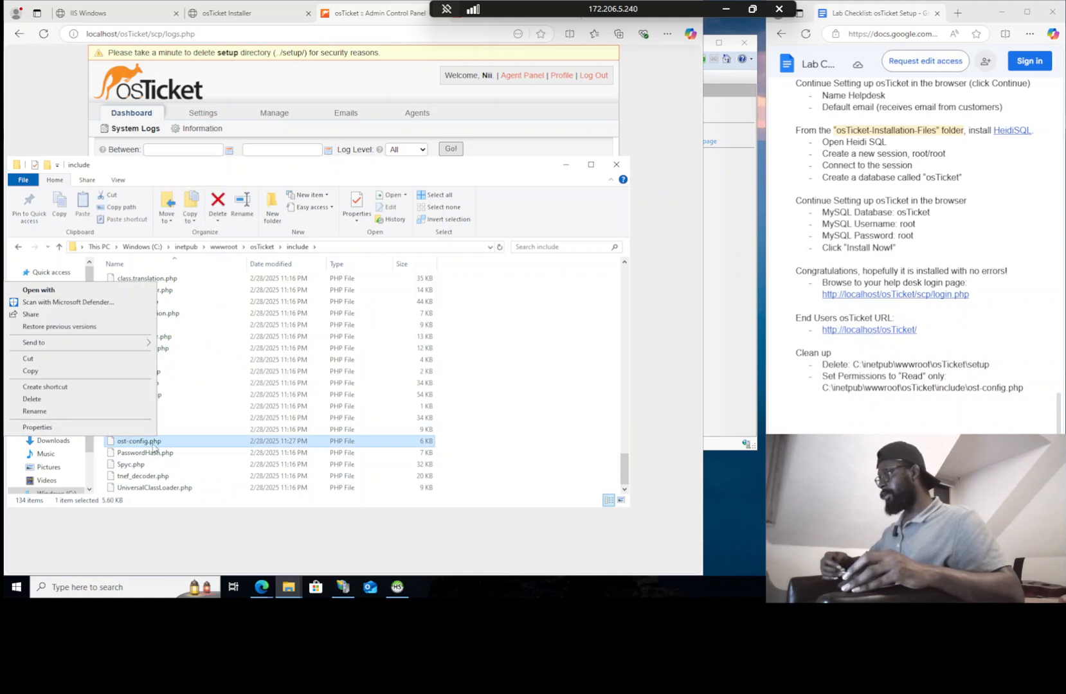
{"action": "left_click", "coordinate": [80, 431]}
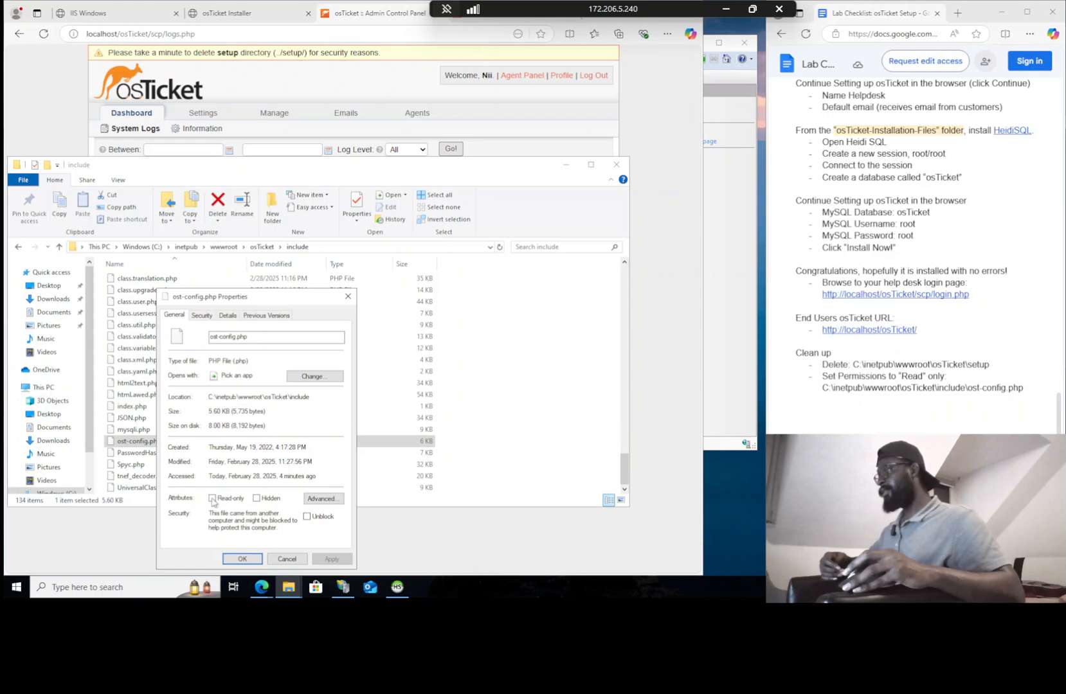
{"action": "left_click", "coordinate": [212, 498]}
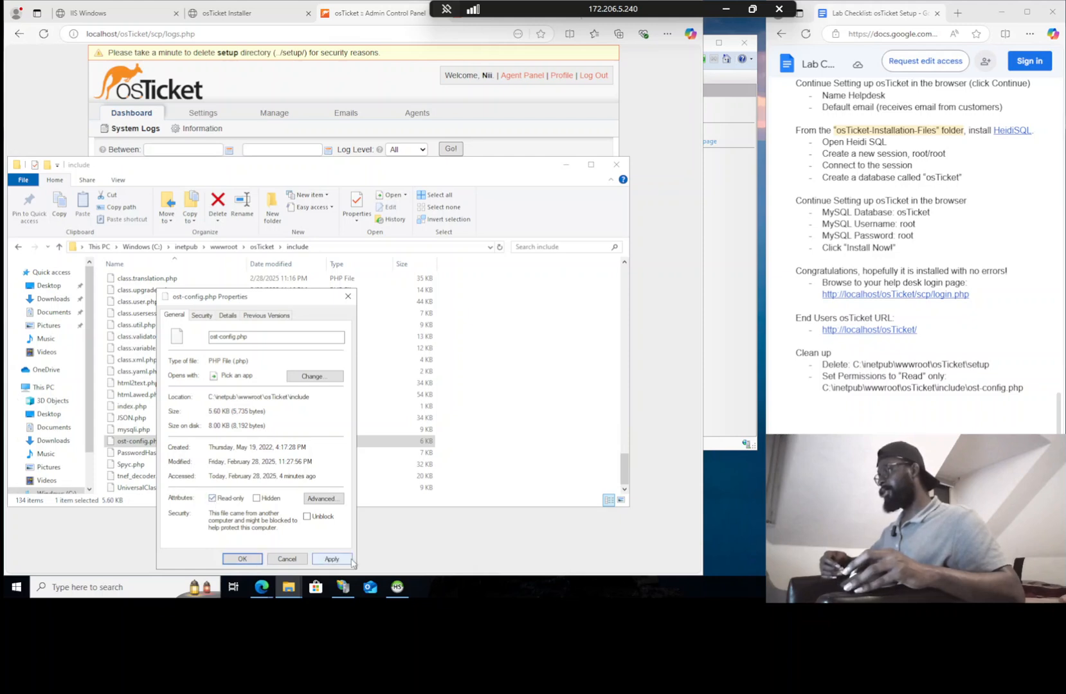
{"action": "left_click", "coordinate": [242, 558]}
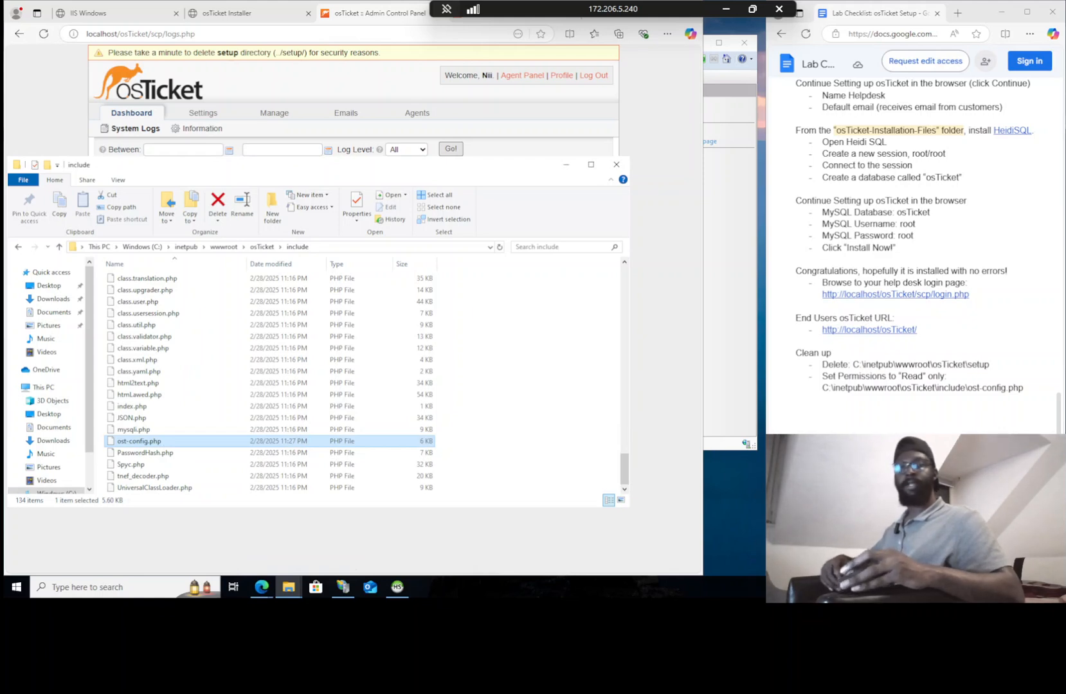
{"action": "left_click", "coordinate": [617, 165]}
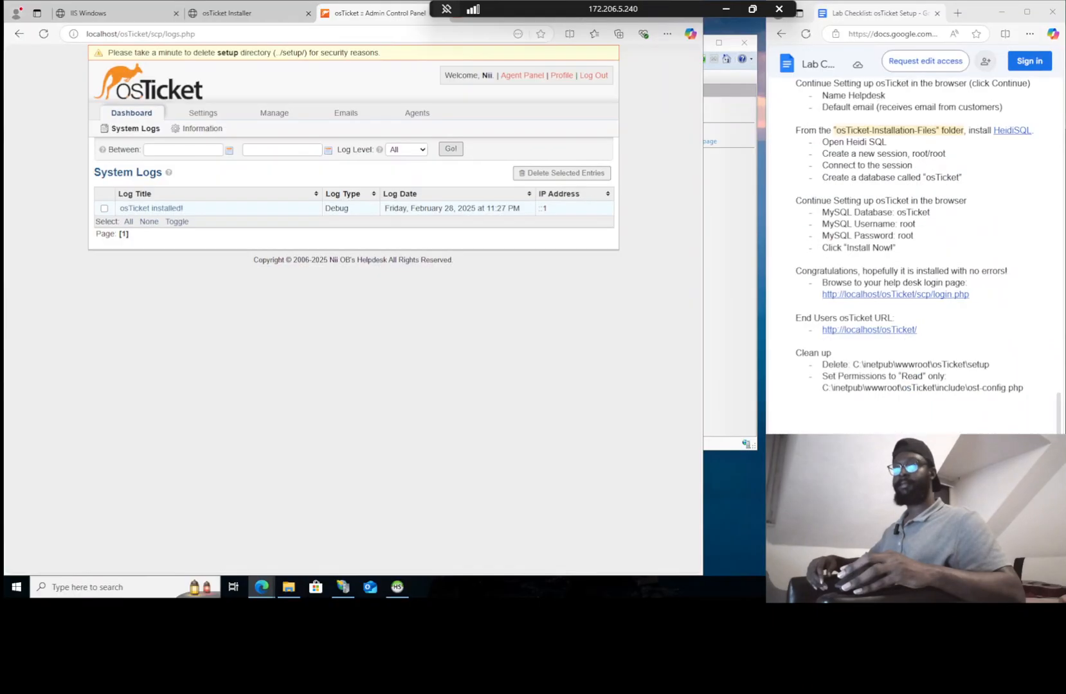
Switch to the osticket-prereqs Chrome window, skim its README, then open the owner's profile
{"action": "key", "text": "super+Tab"}
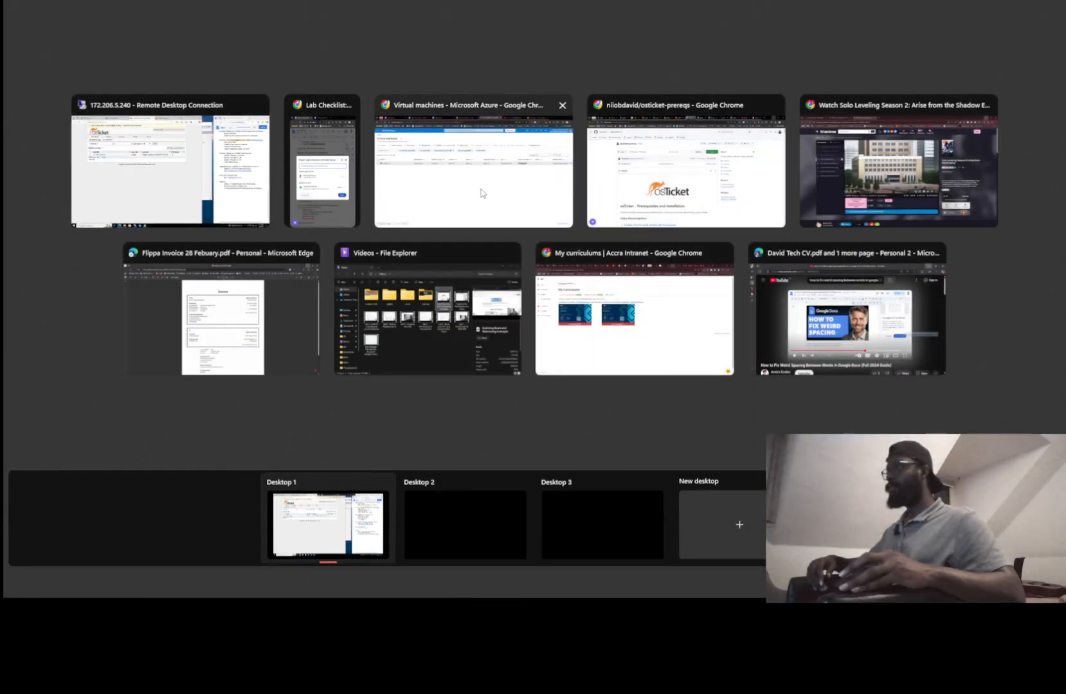
{"action": "left_click", "coordinate": [691, 185]}
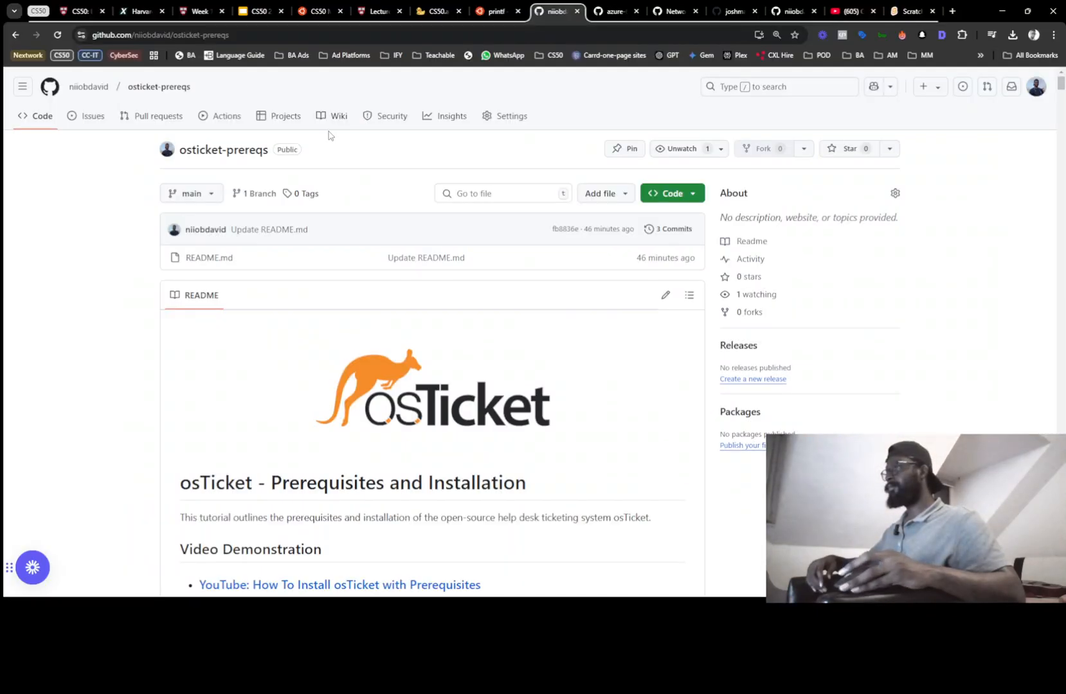
{"action": "scroll", "coordinate": [312, 371], "scroll_direction": "down", "scroll_amount": 5}
{"action": "scroll", "coordinate": [304, 330], "scroll_direction": "down", "scroll_amount": 5}
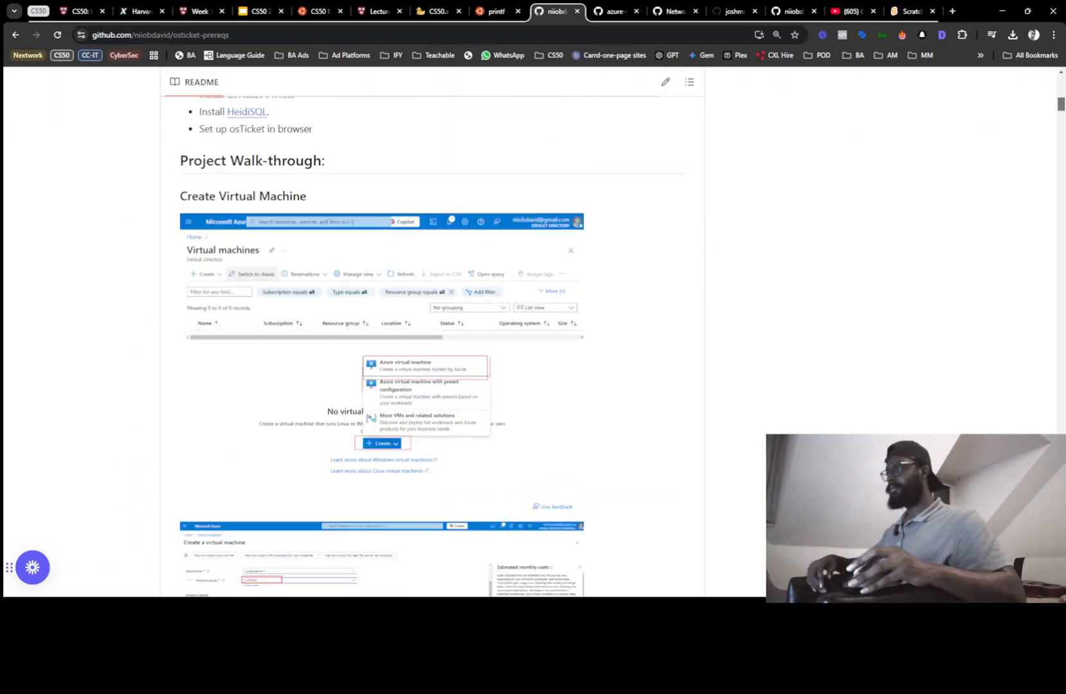
{"action": "scroll", "coordinate": [381, 347], "scroll_direction": "down", "scroll_amount": 20}
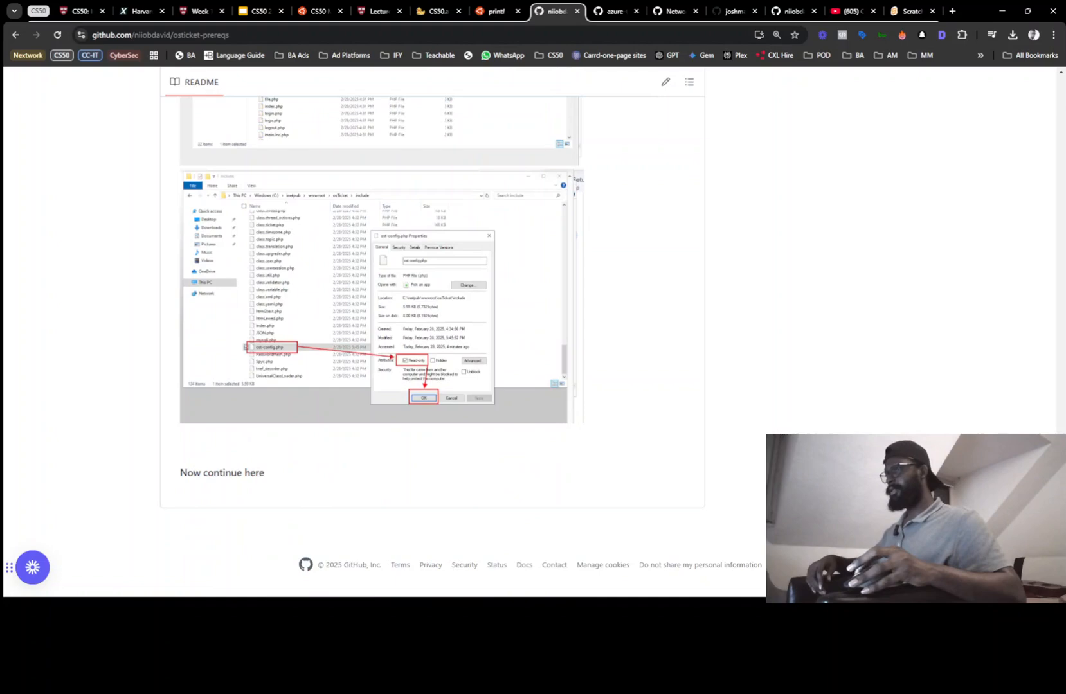
{"action": "scroll", "coordinate": [984, 219], "scroll_direction": "up", "scroll_amount": 20}
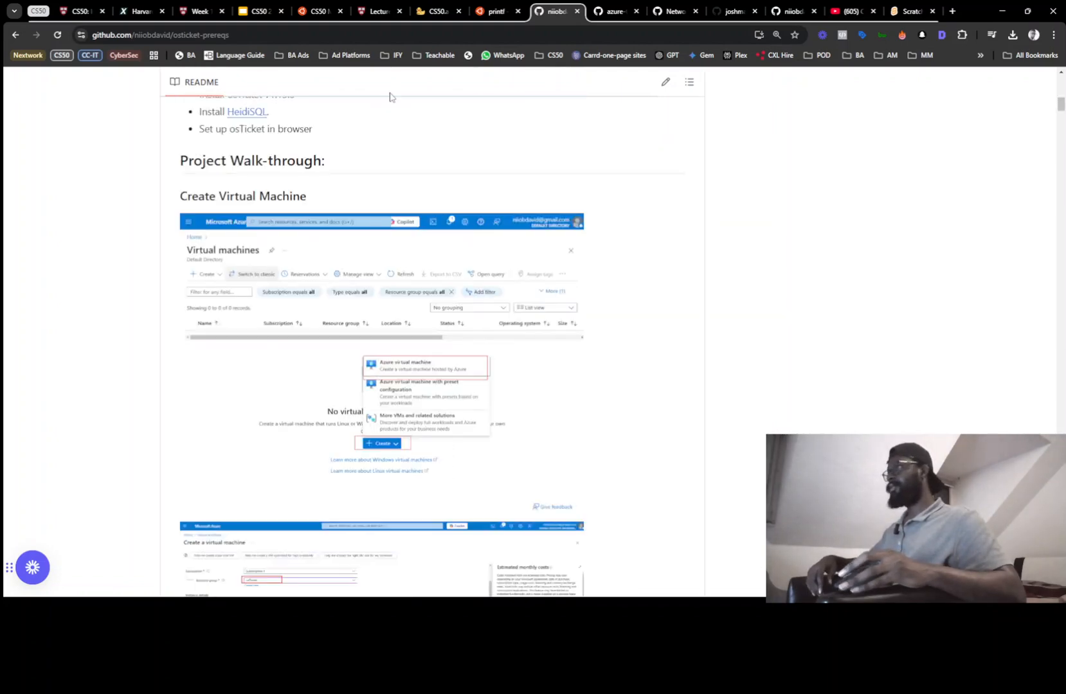
{"action": "scroll", "coordinate": [246, 69], "scroll_direction": "up", "scroll_amount": 15}
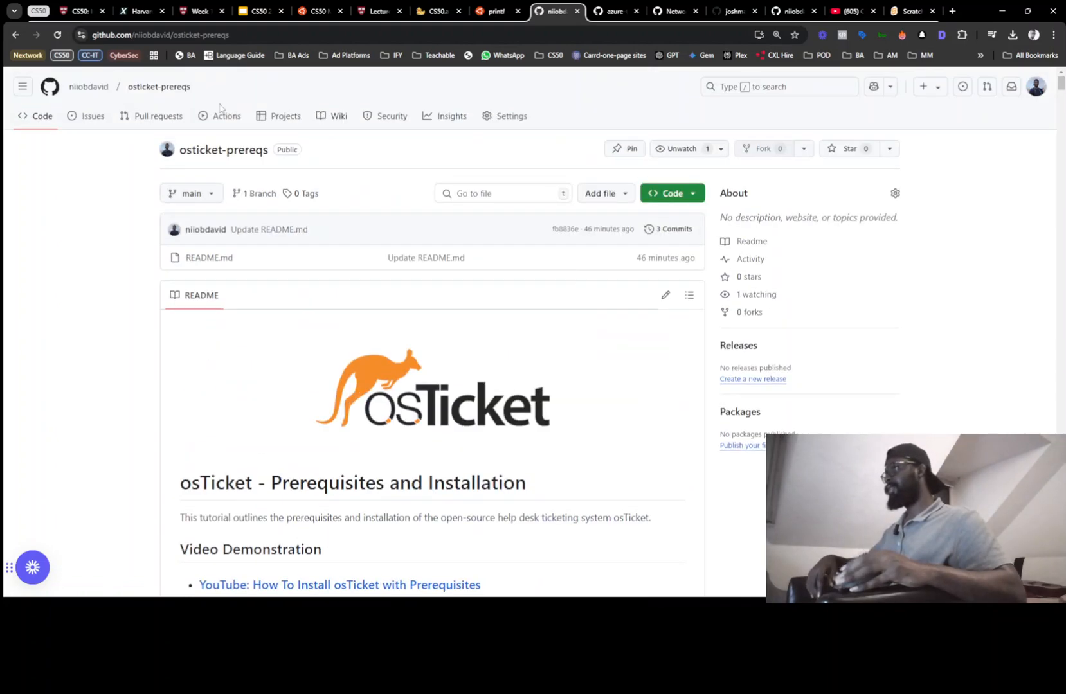
{"action": "left_click", "coordinate": [89, 86]}
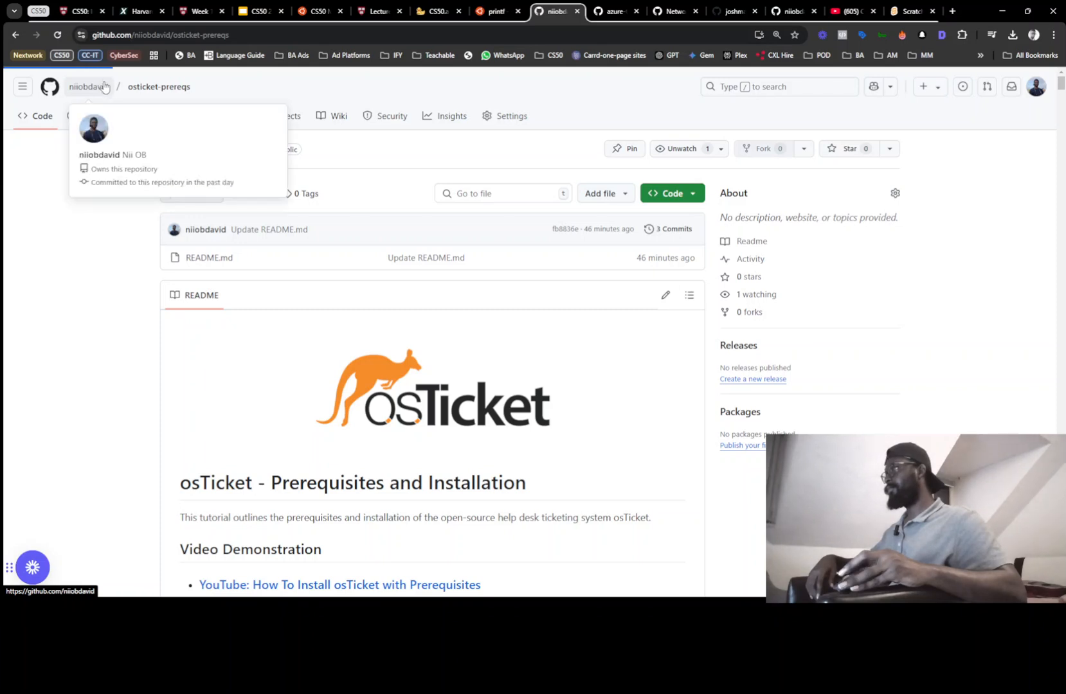